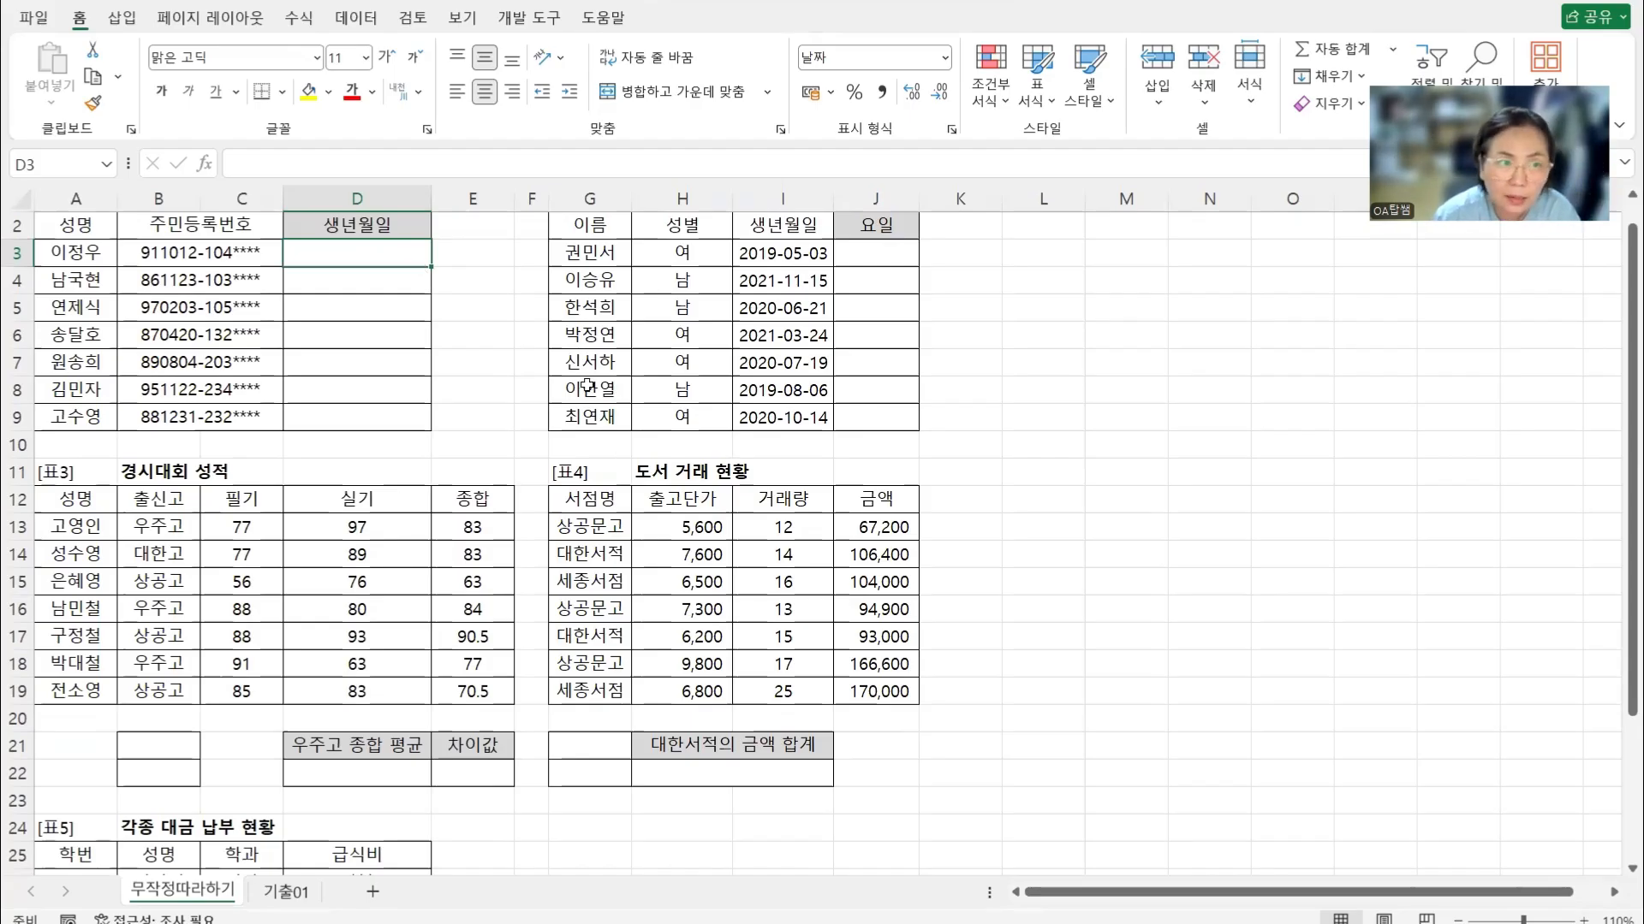
Begin a DATE formula in D3 of the 생년월일 column with LEFT(B3,2) as the year argument
text(=DAT)
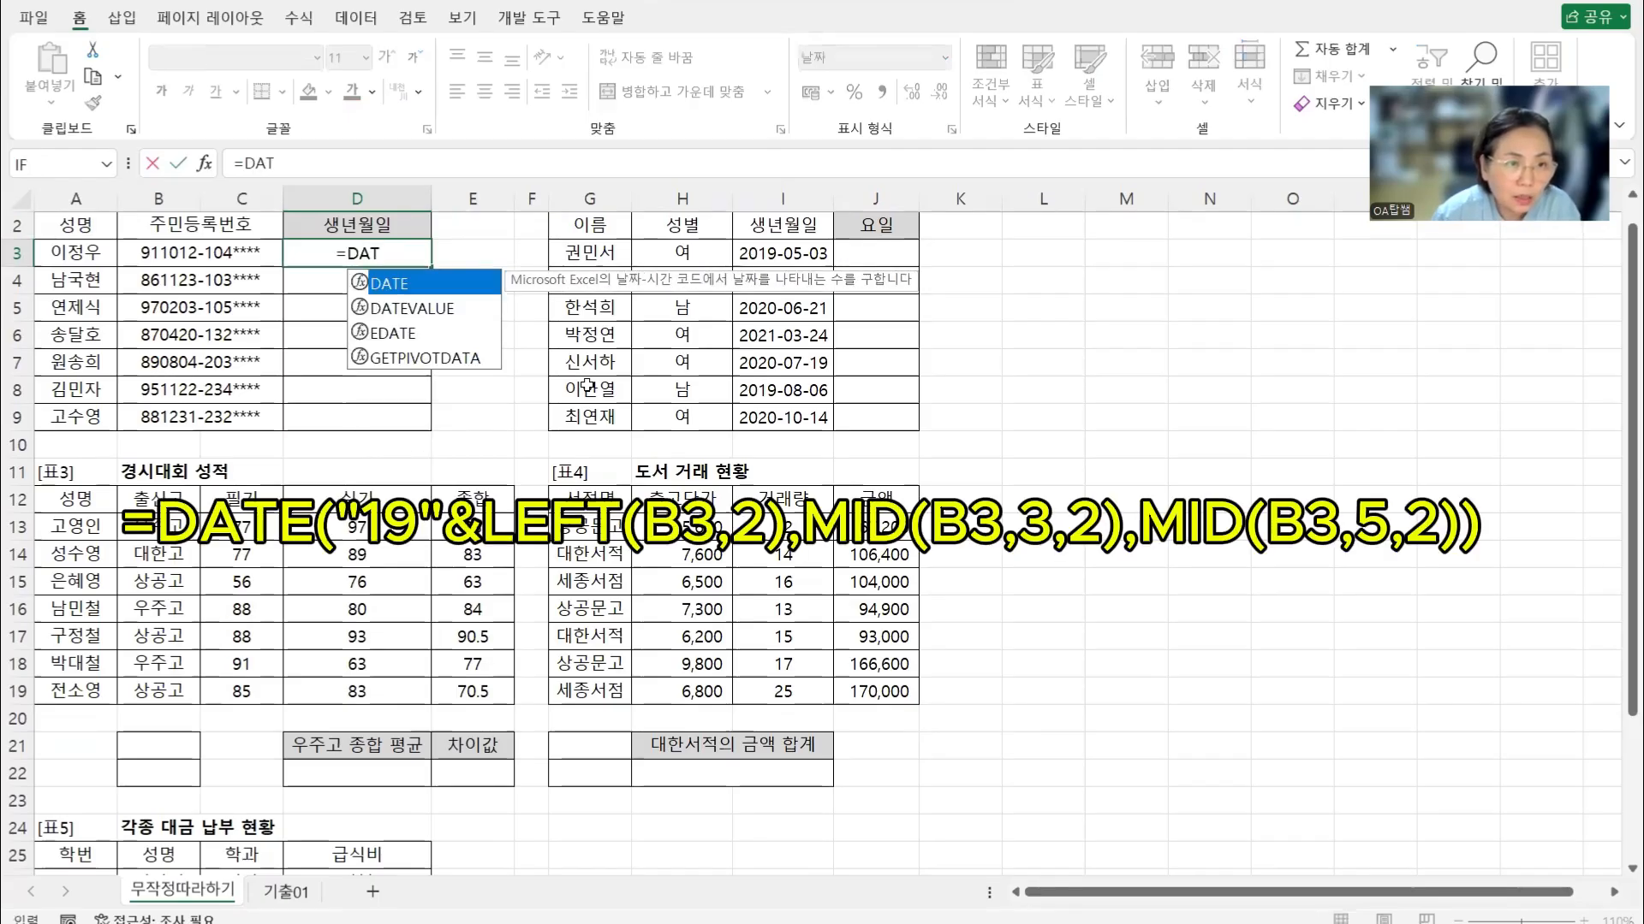
text(E()
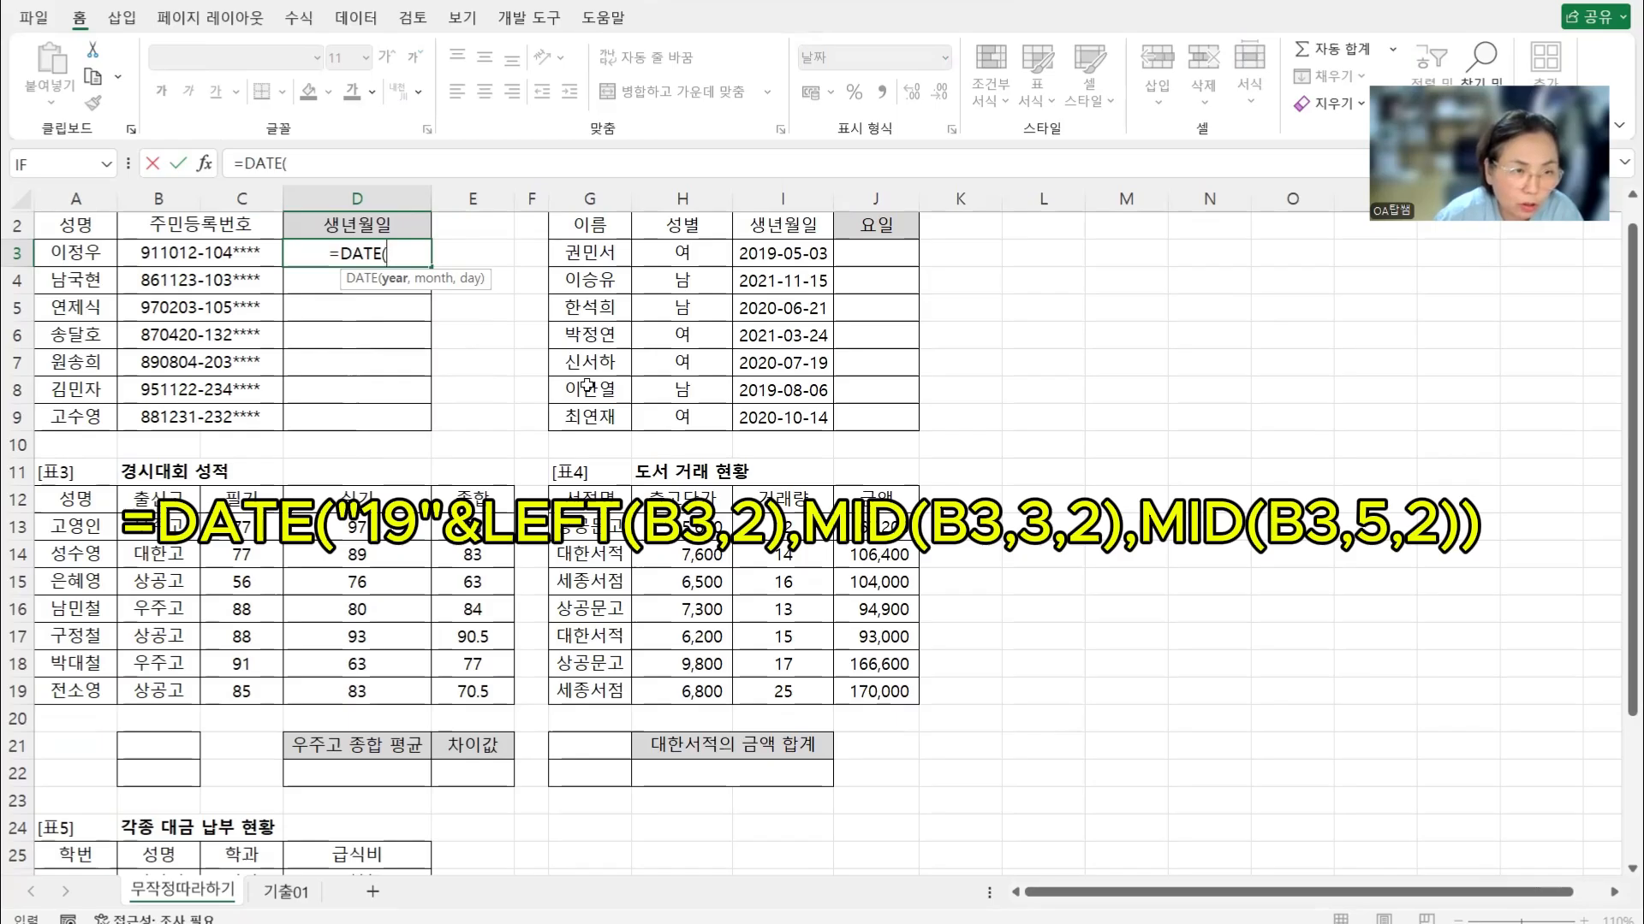
text(LEFT)
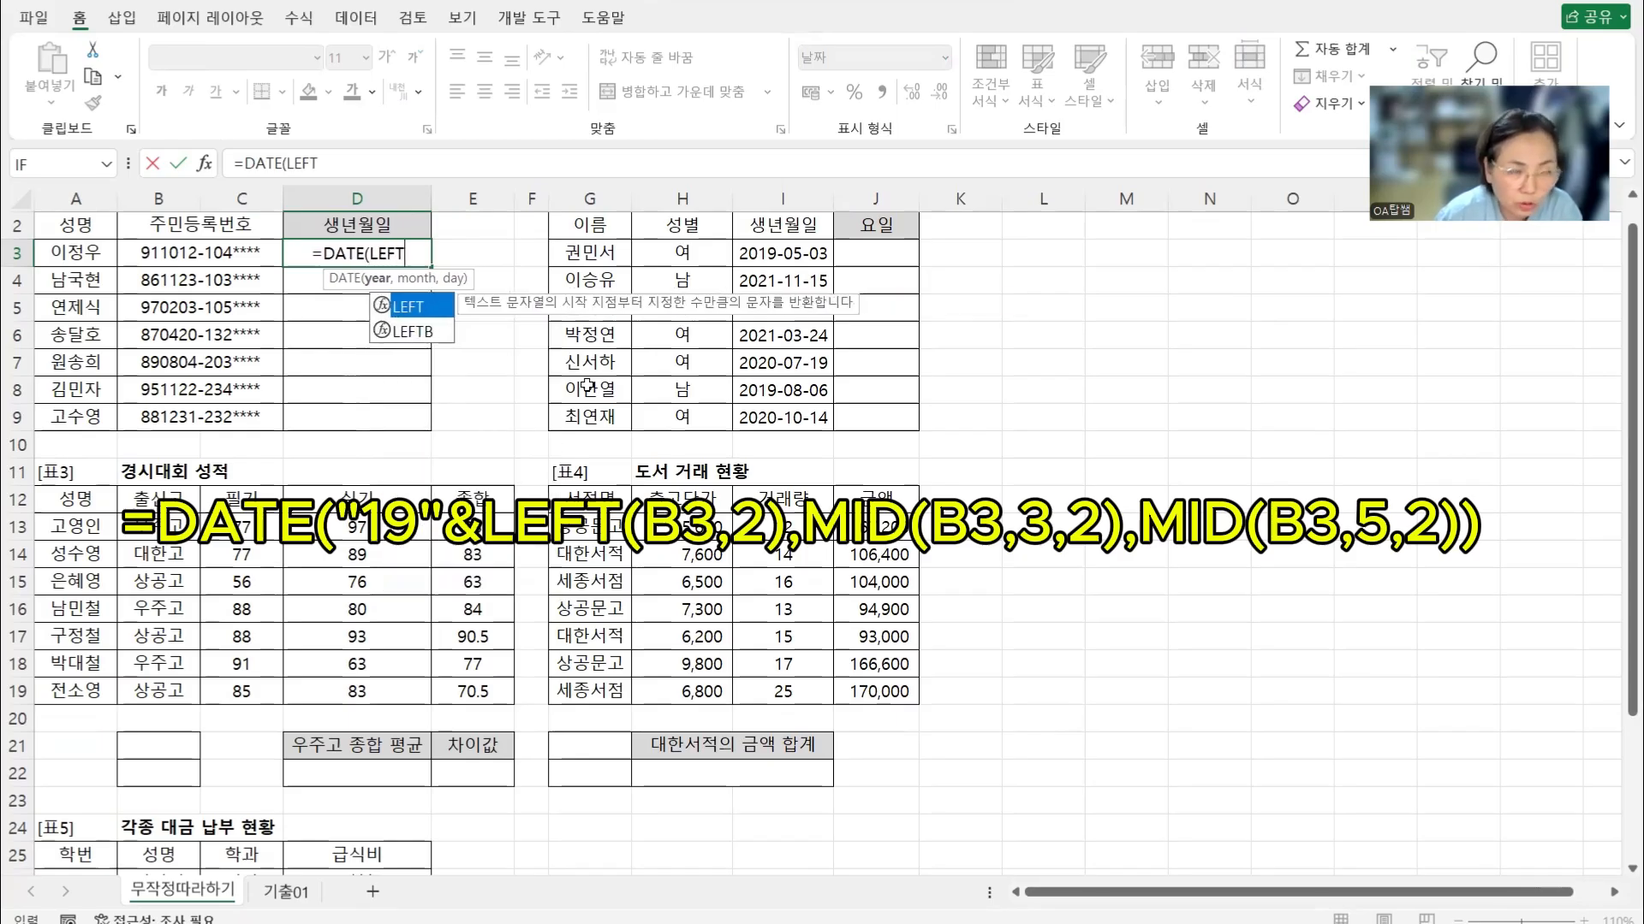
text(()
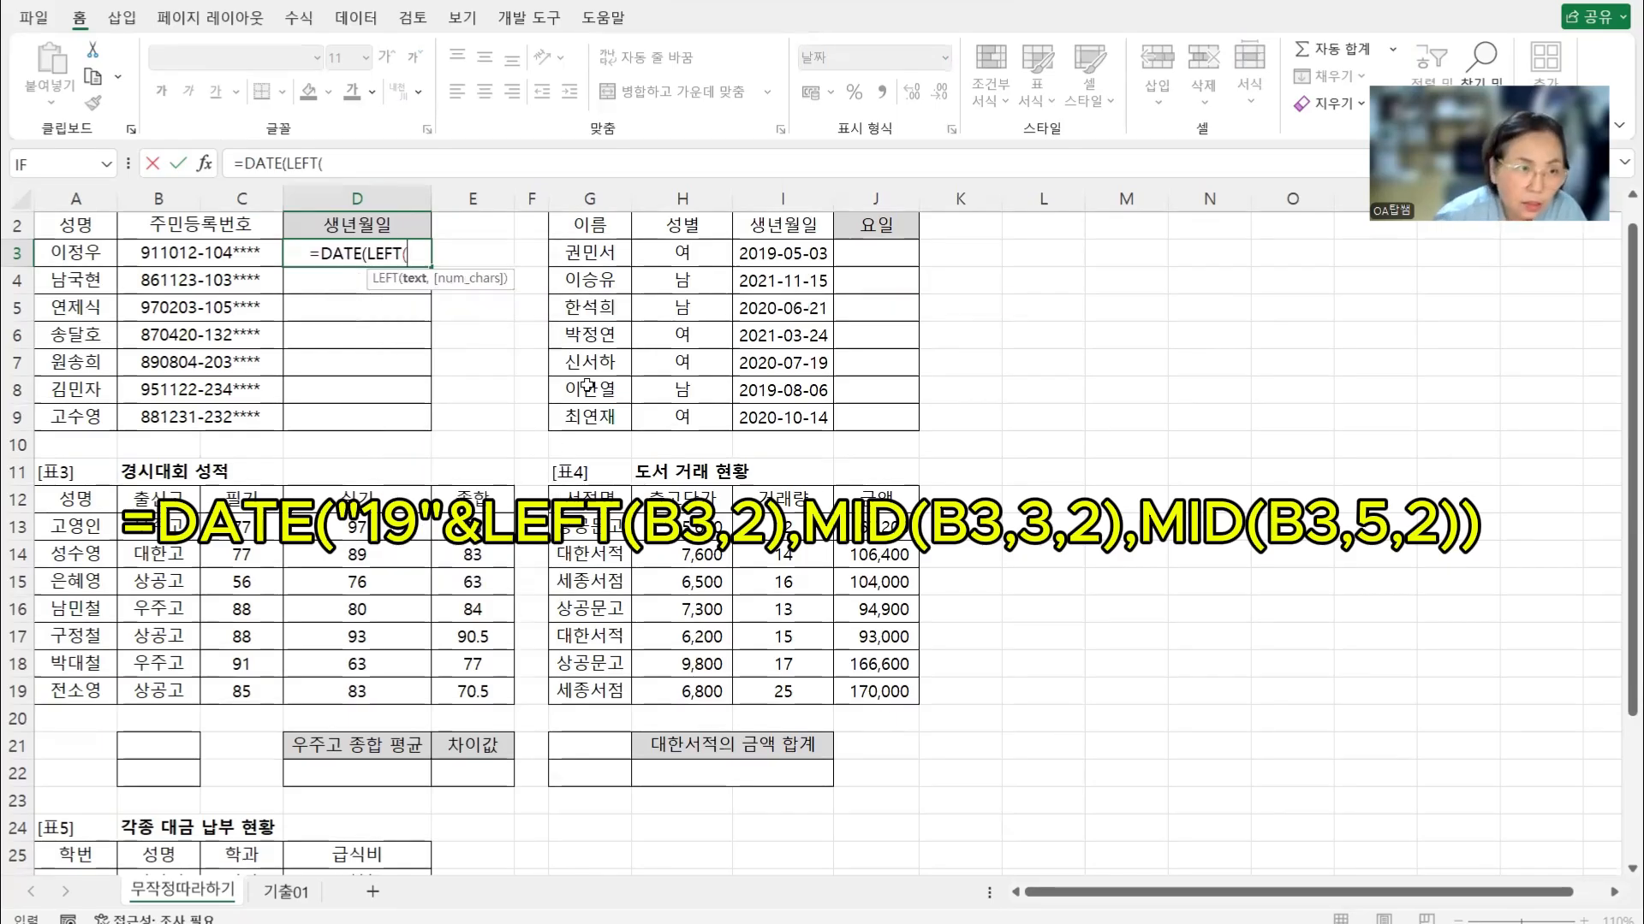
click(184, 254)
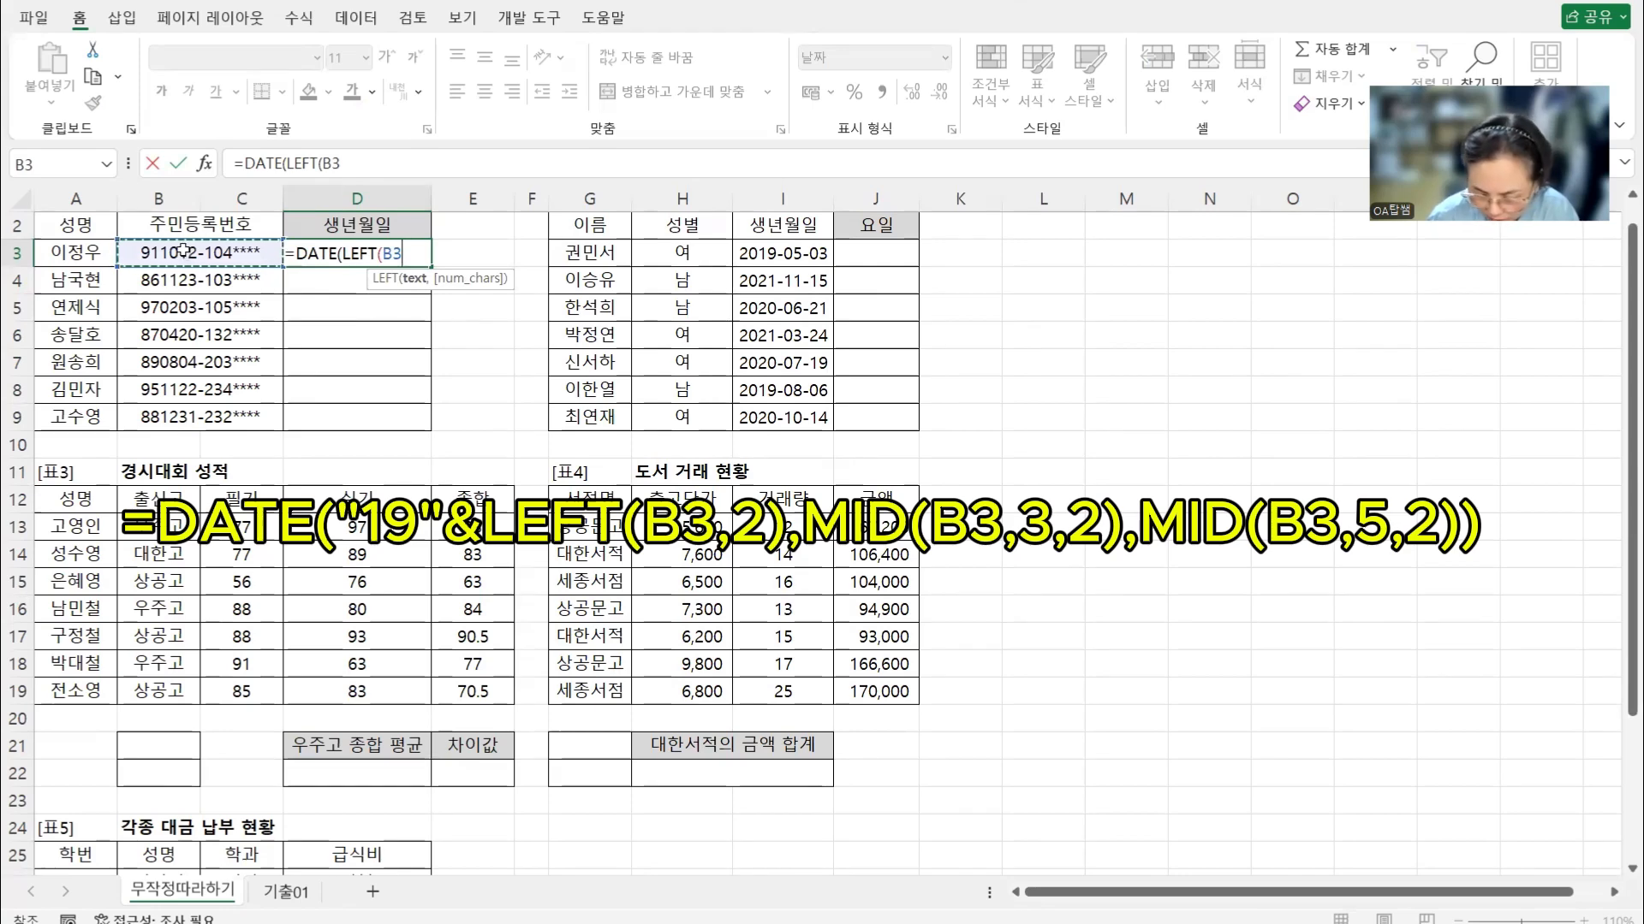
text(,2)
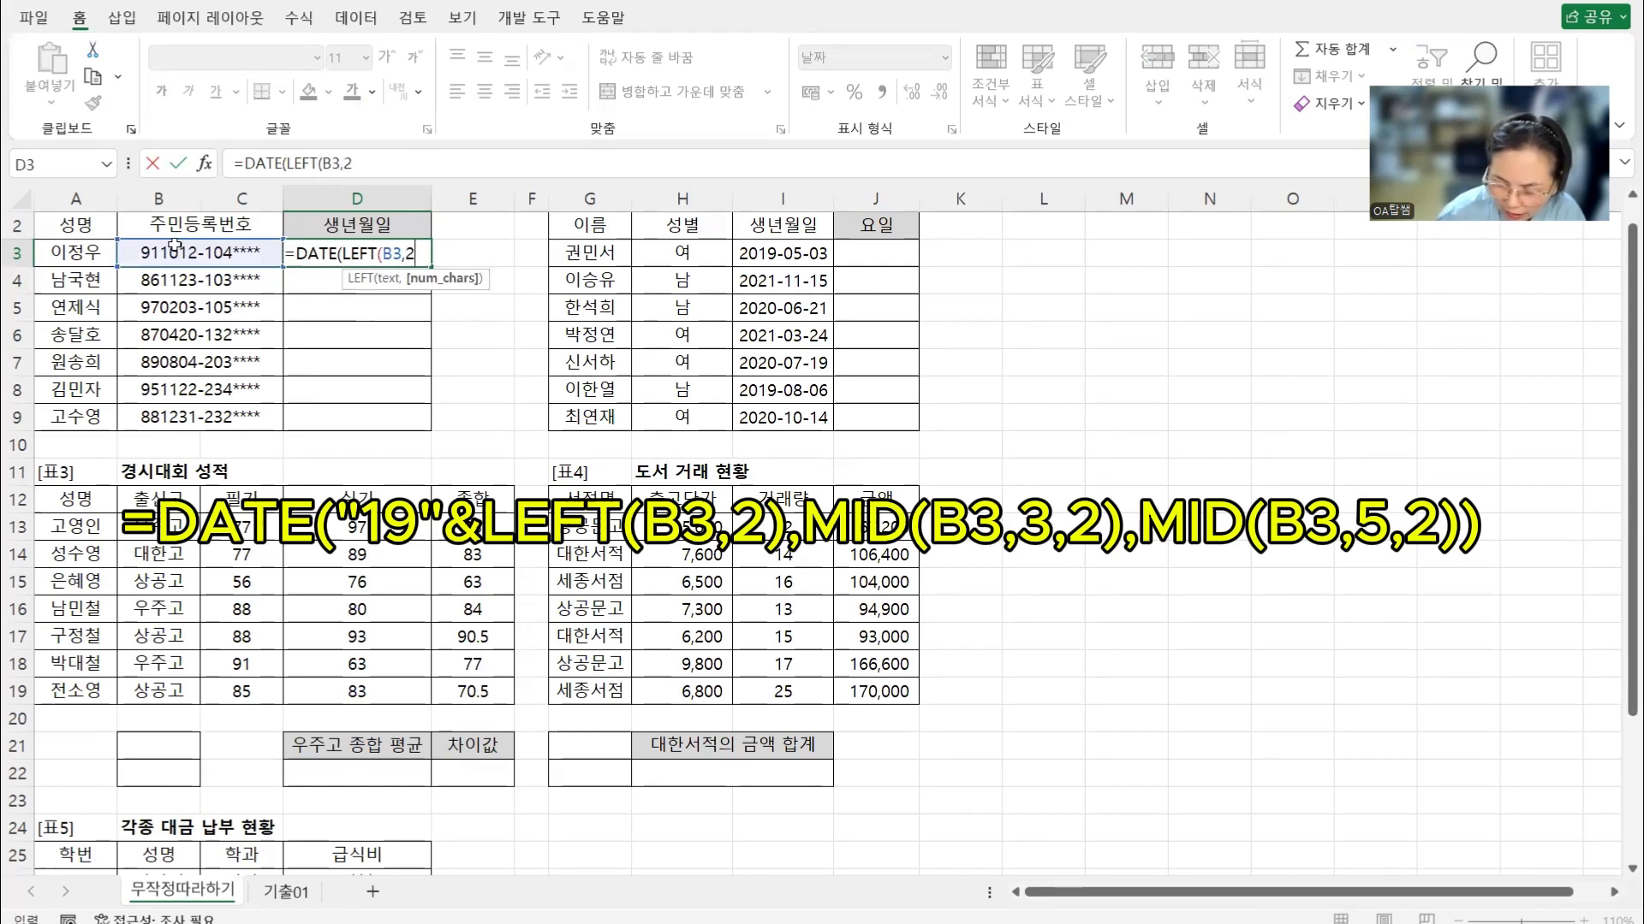
text())
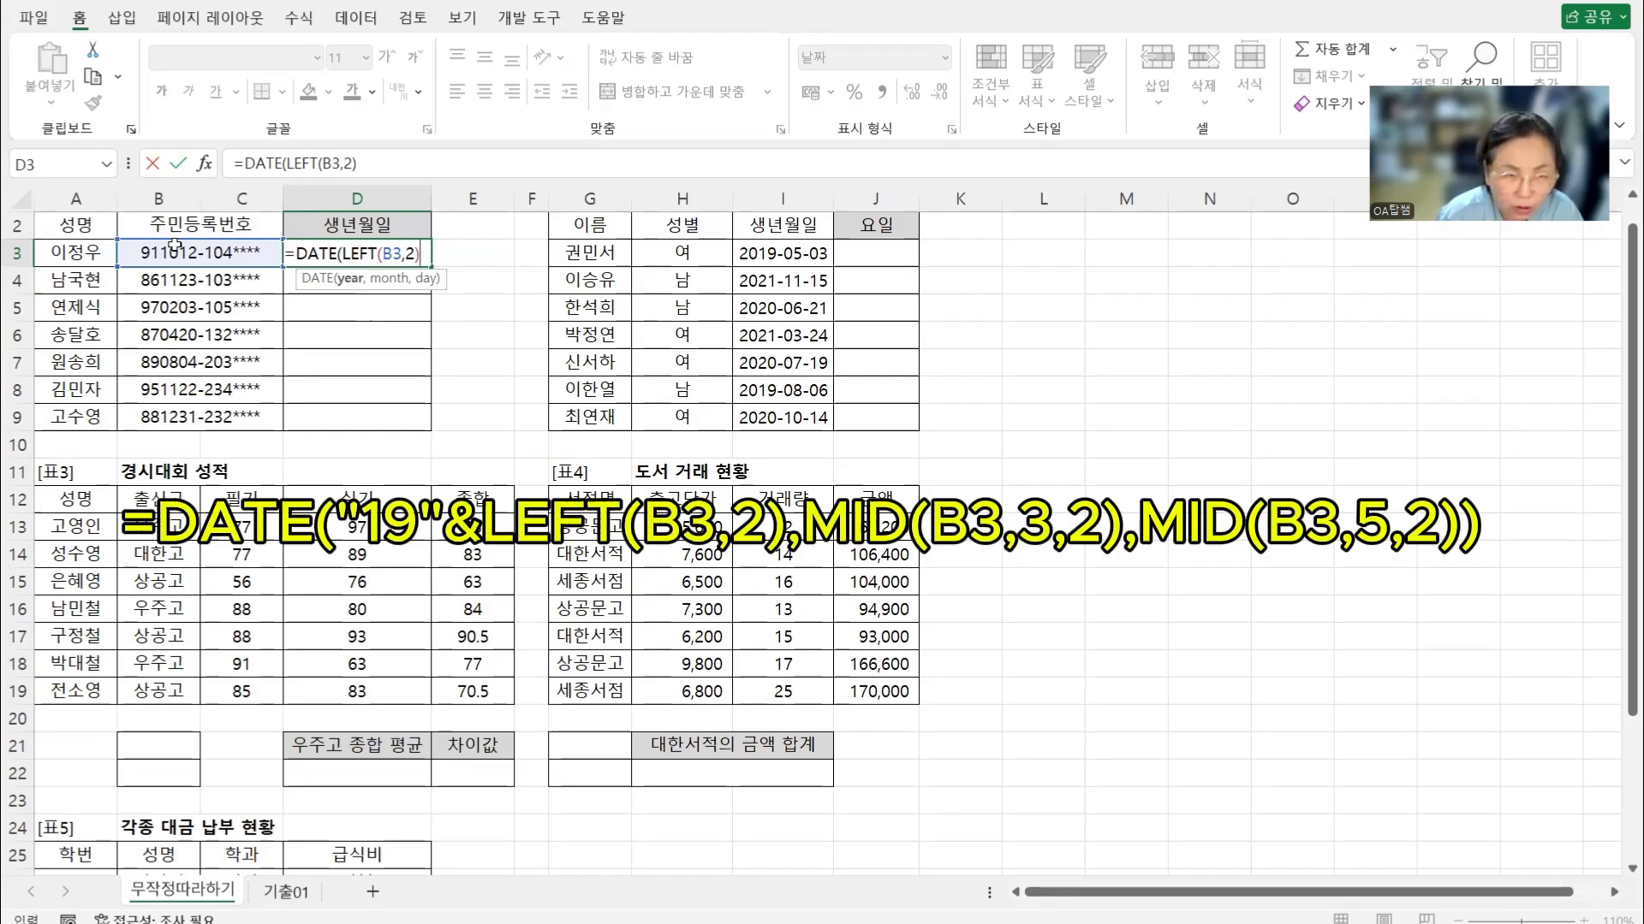
Add MID(B3,3,2) as the month argument of the DATE formula in D3
text(,MID)
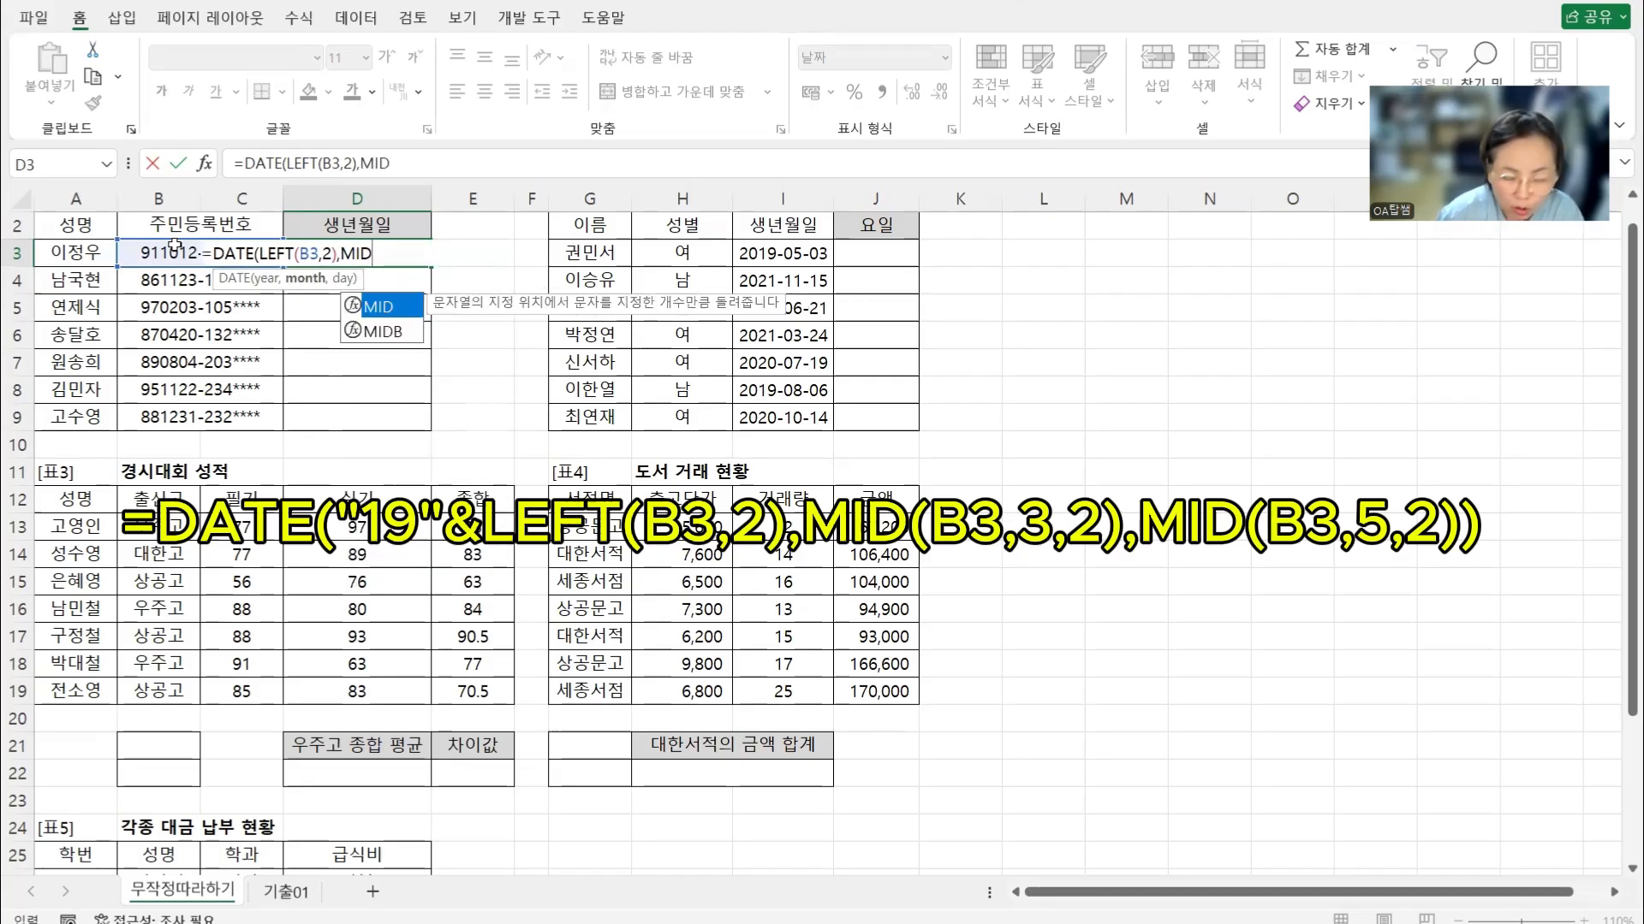
text(()
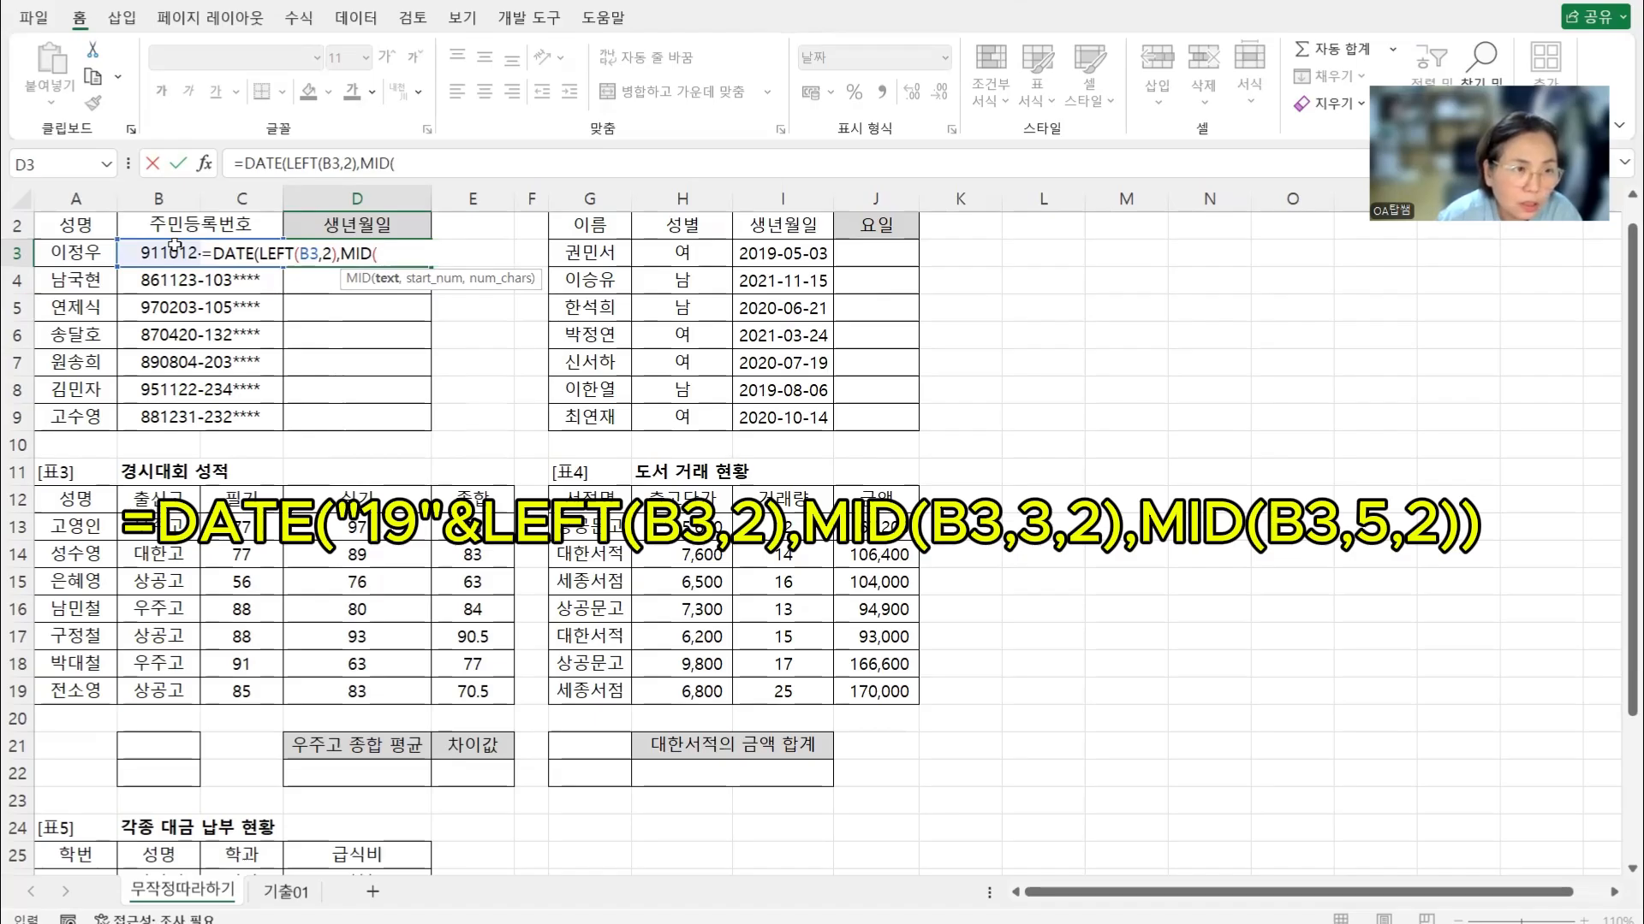
text(C3)
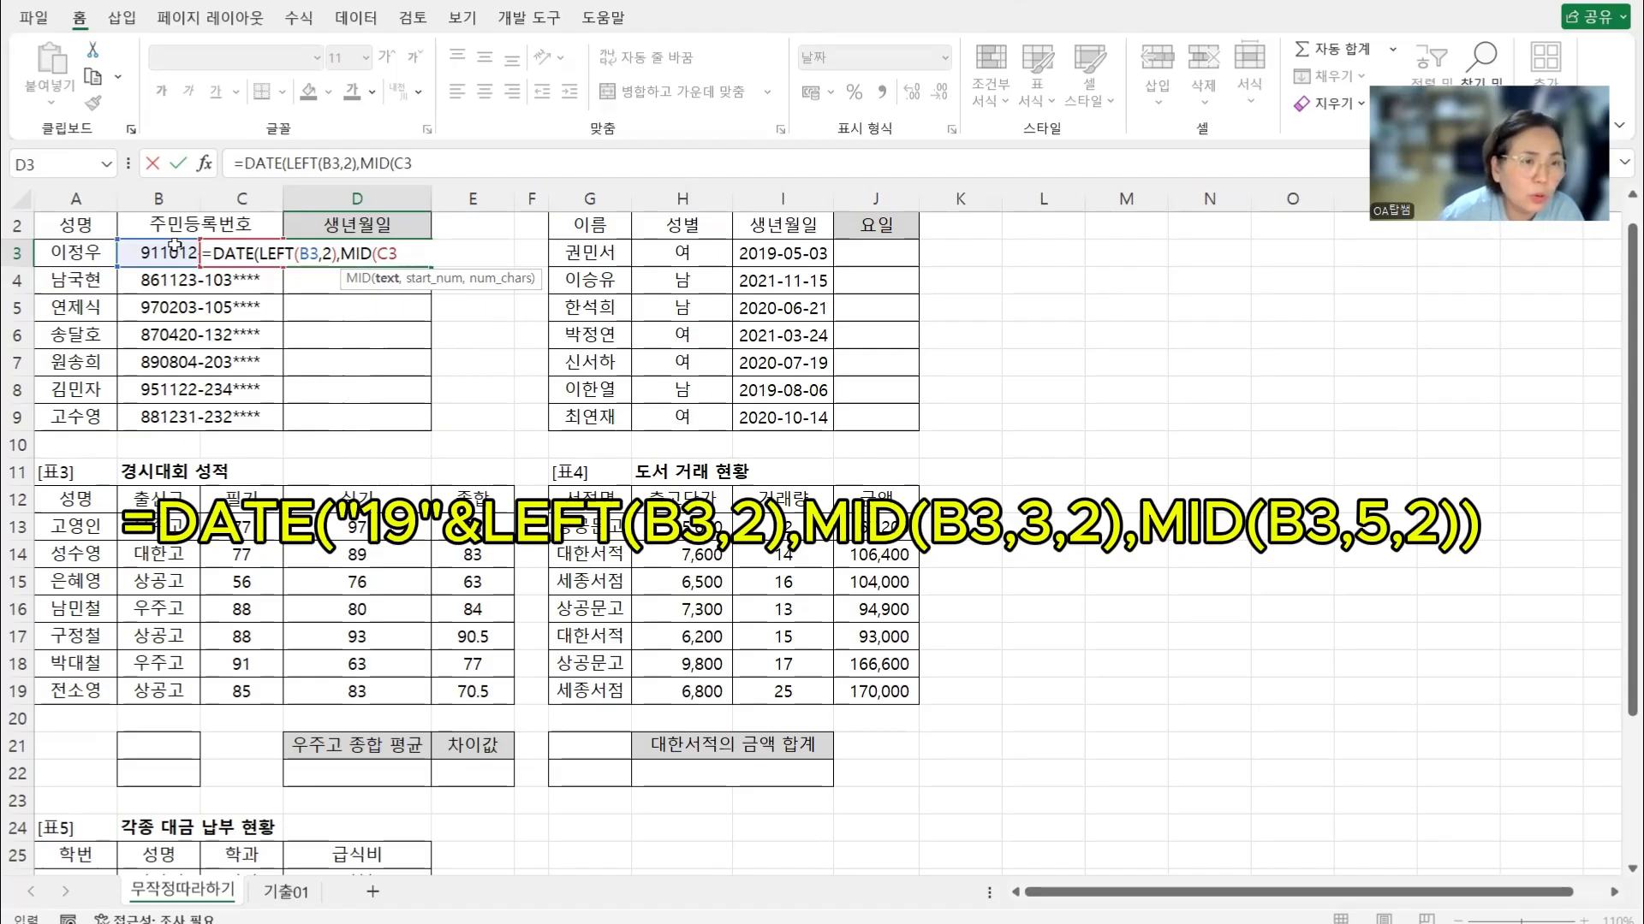
key(BackSpace)
key(BackSpace)
key(BackSpace)
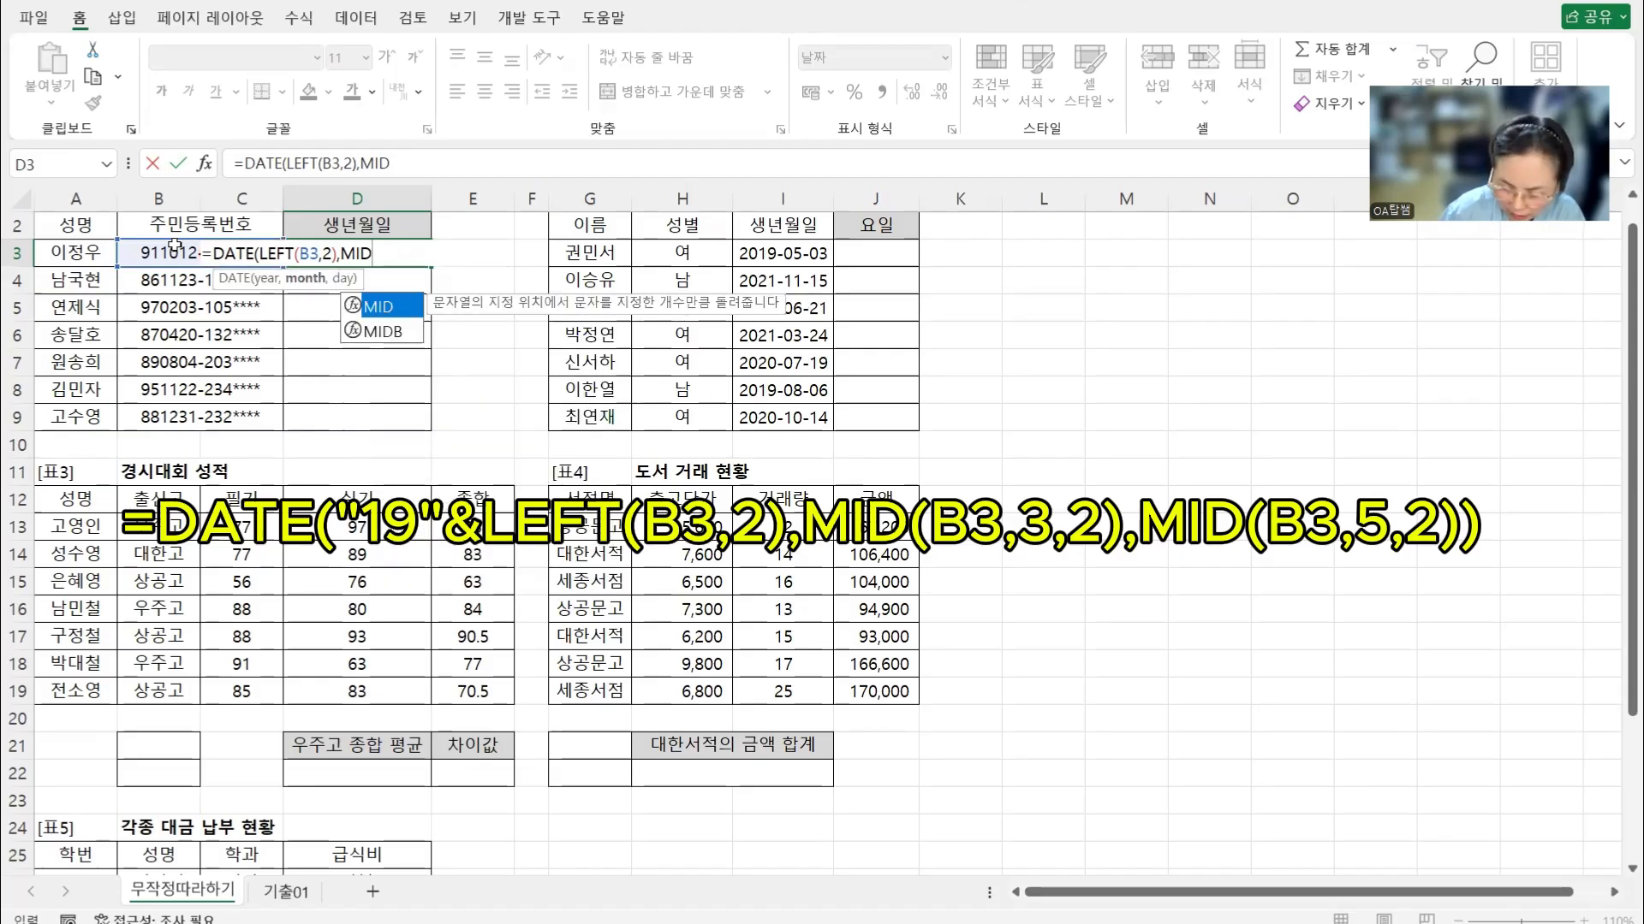
text(()
click(183, 252)
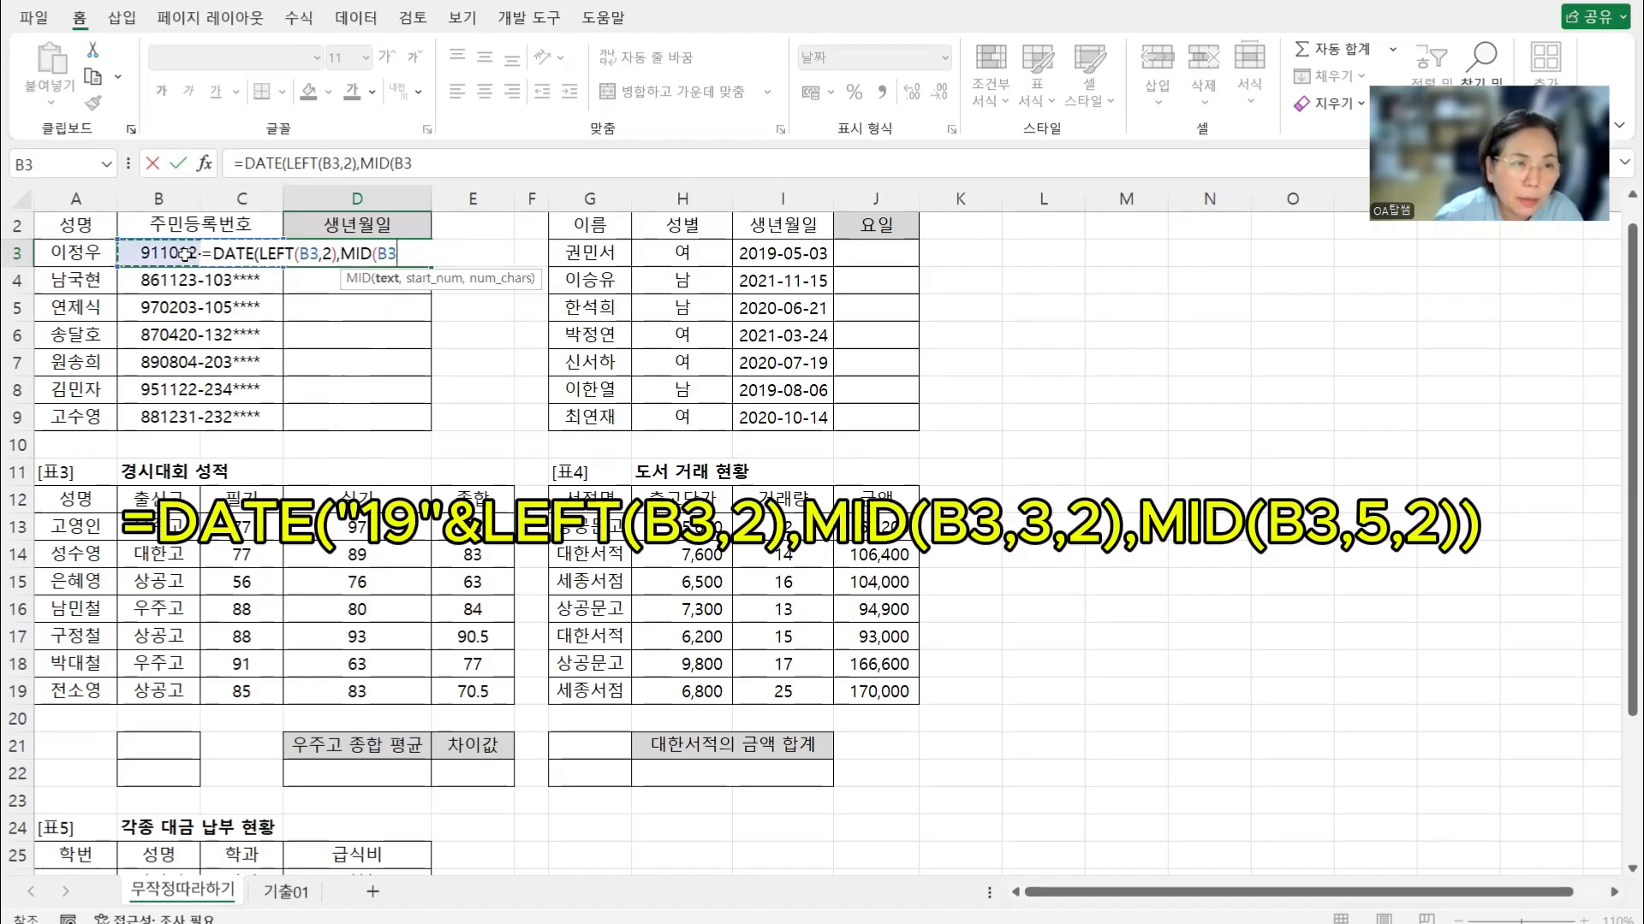
text(,)
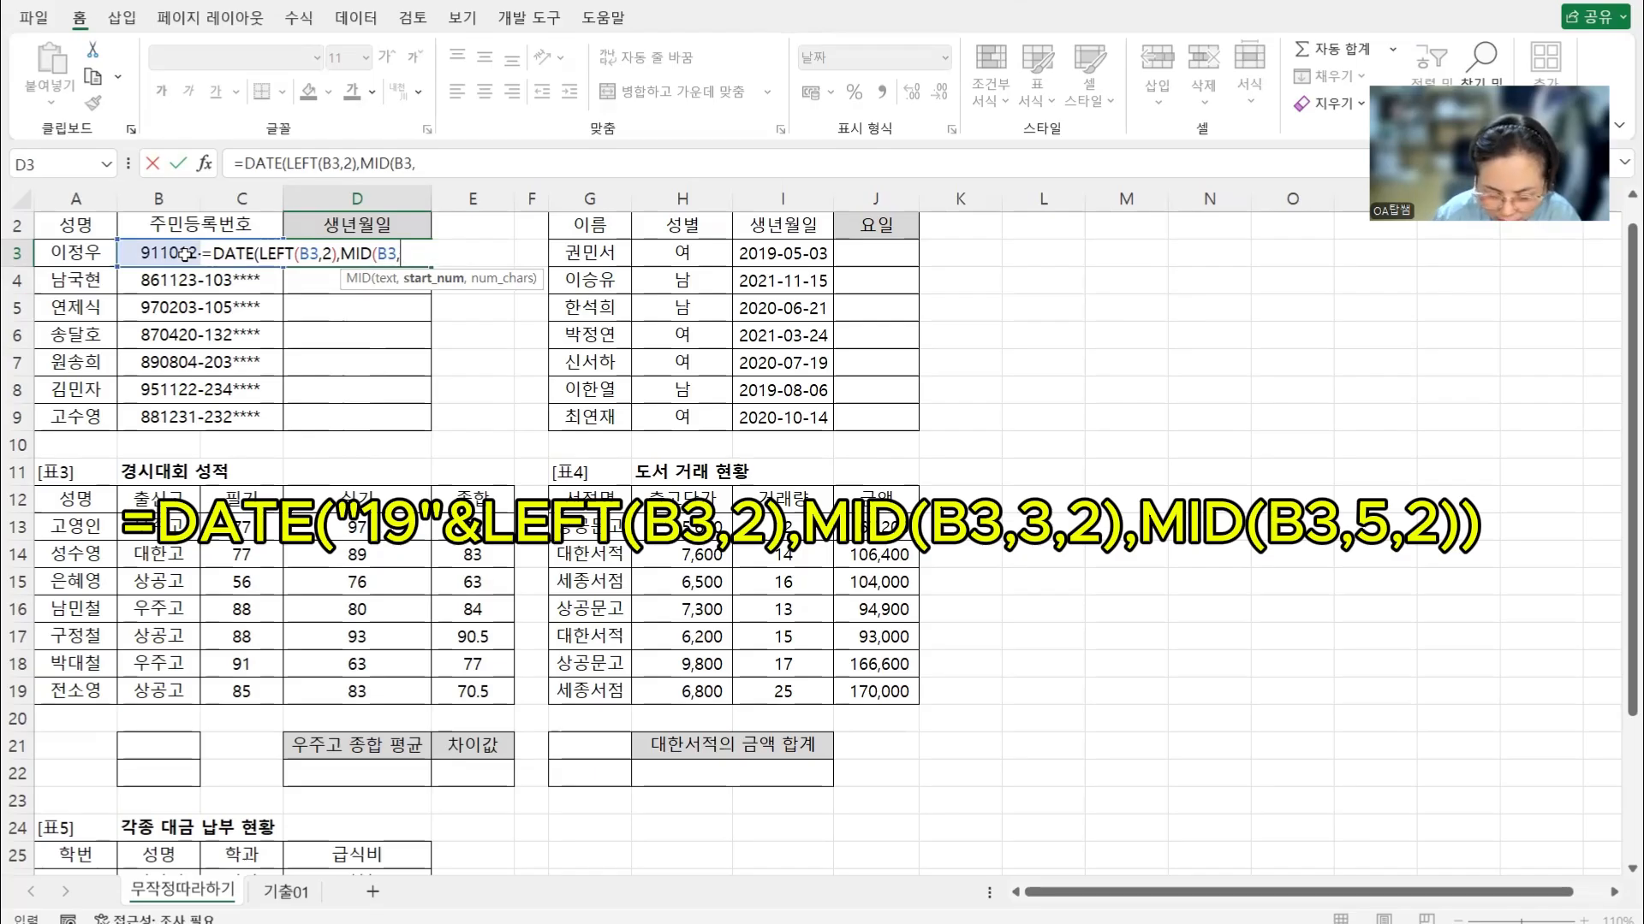
text(3,2)
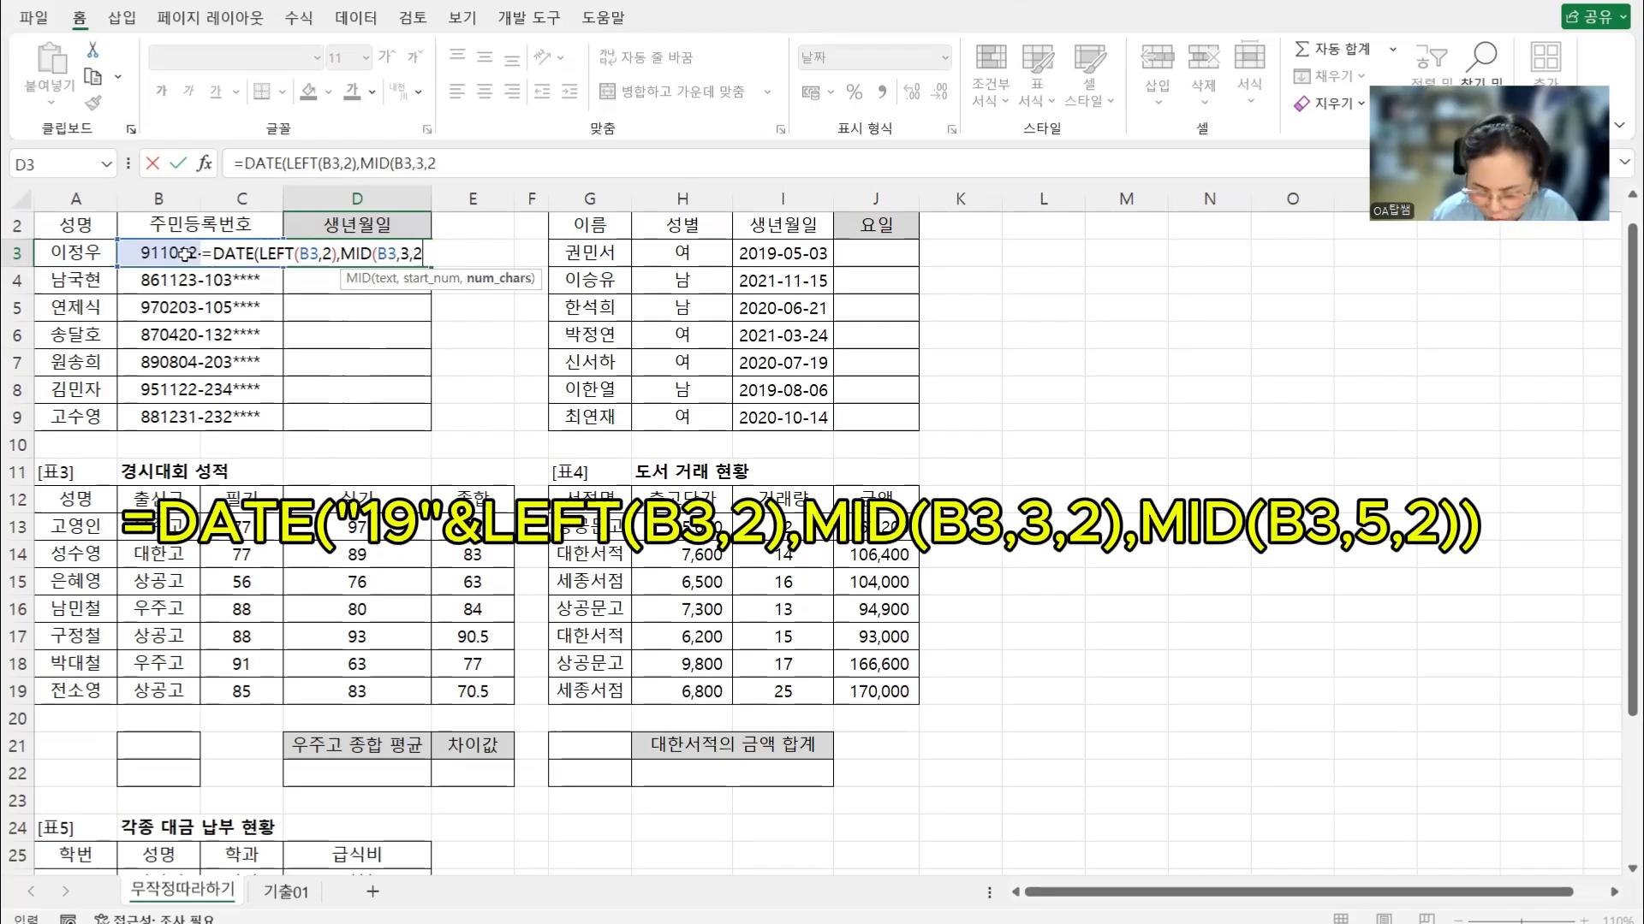
text(),)
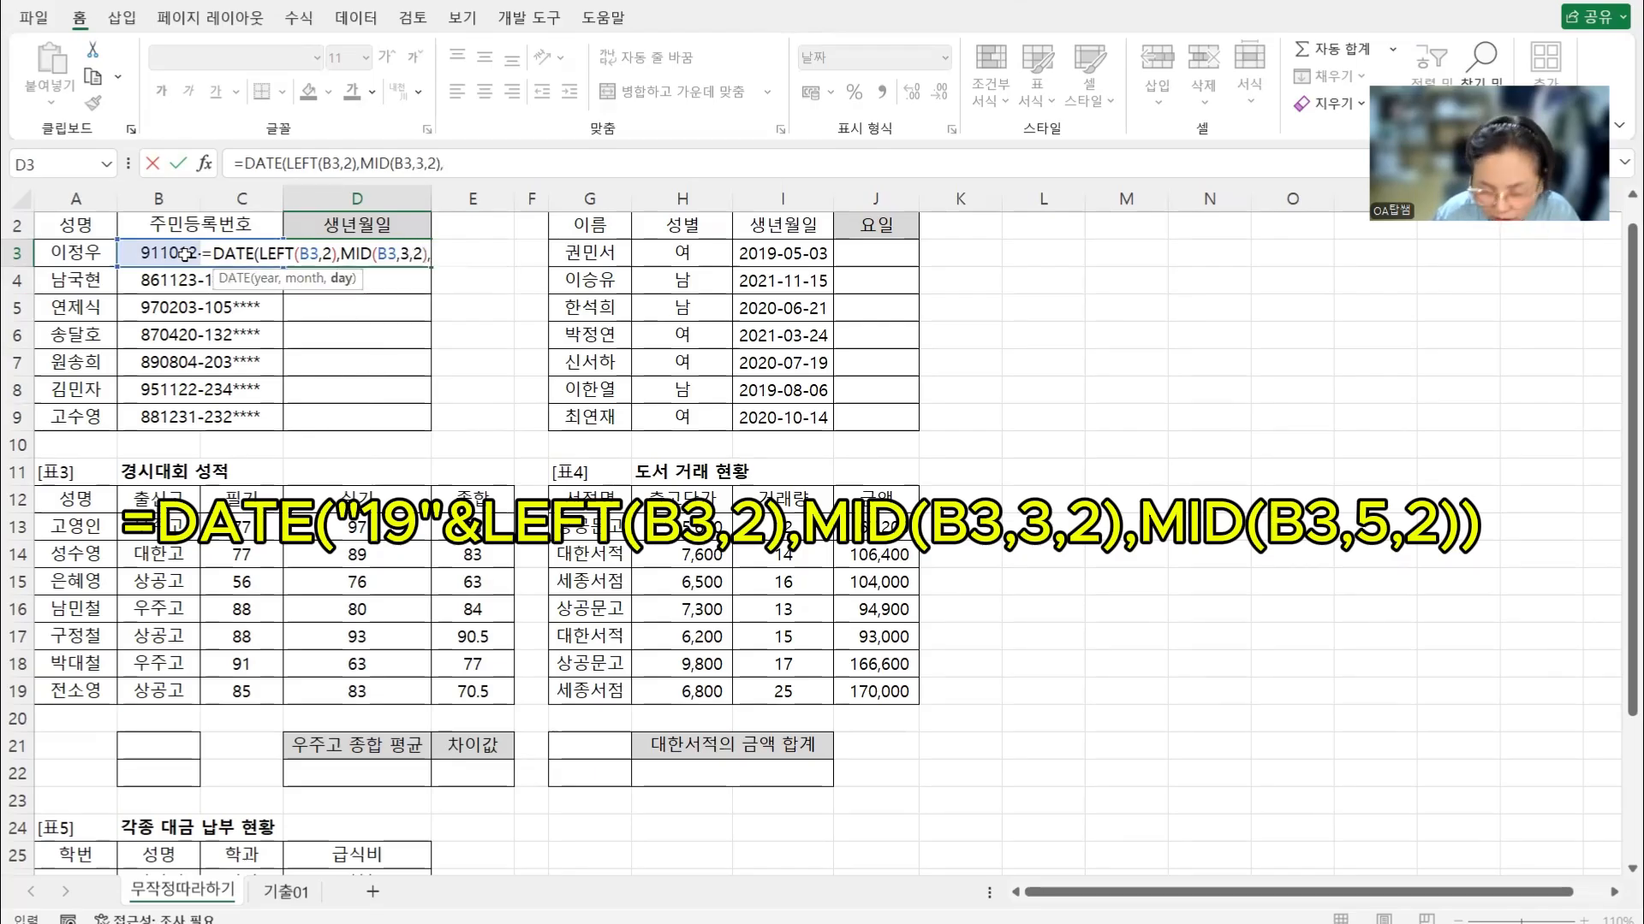
Add MID(B3,5,2) as the day argument and complete the DATE formula in D3
text(MID()
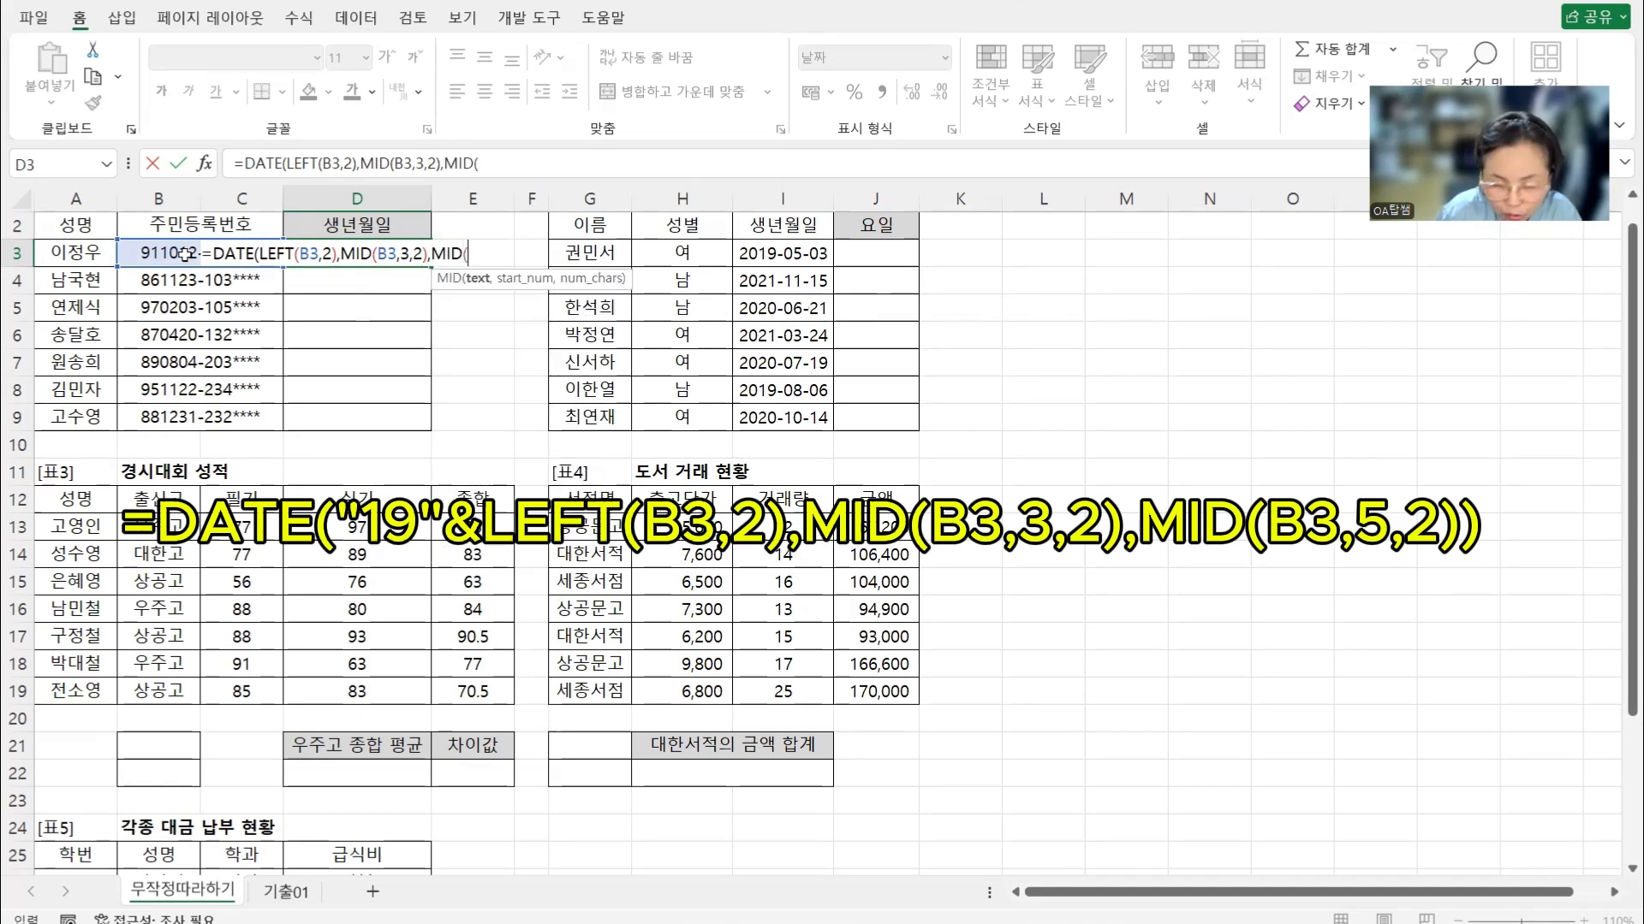
text(B3,)
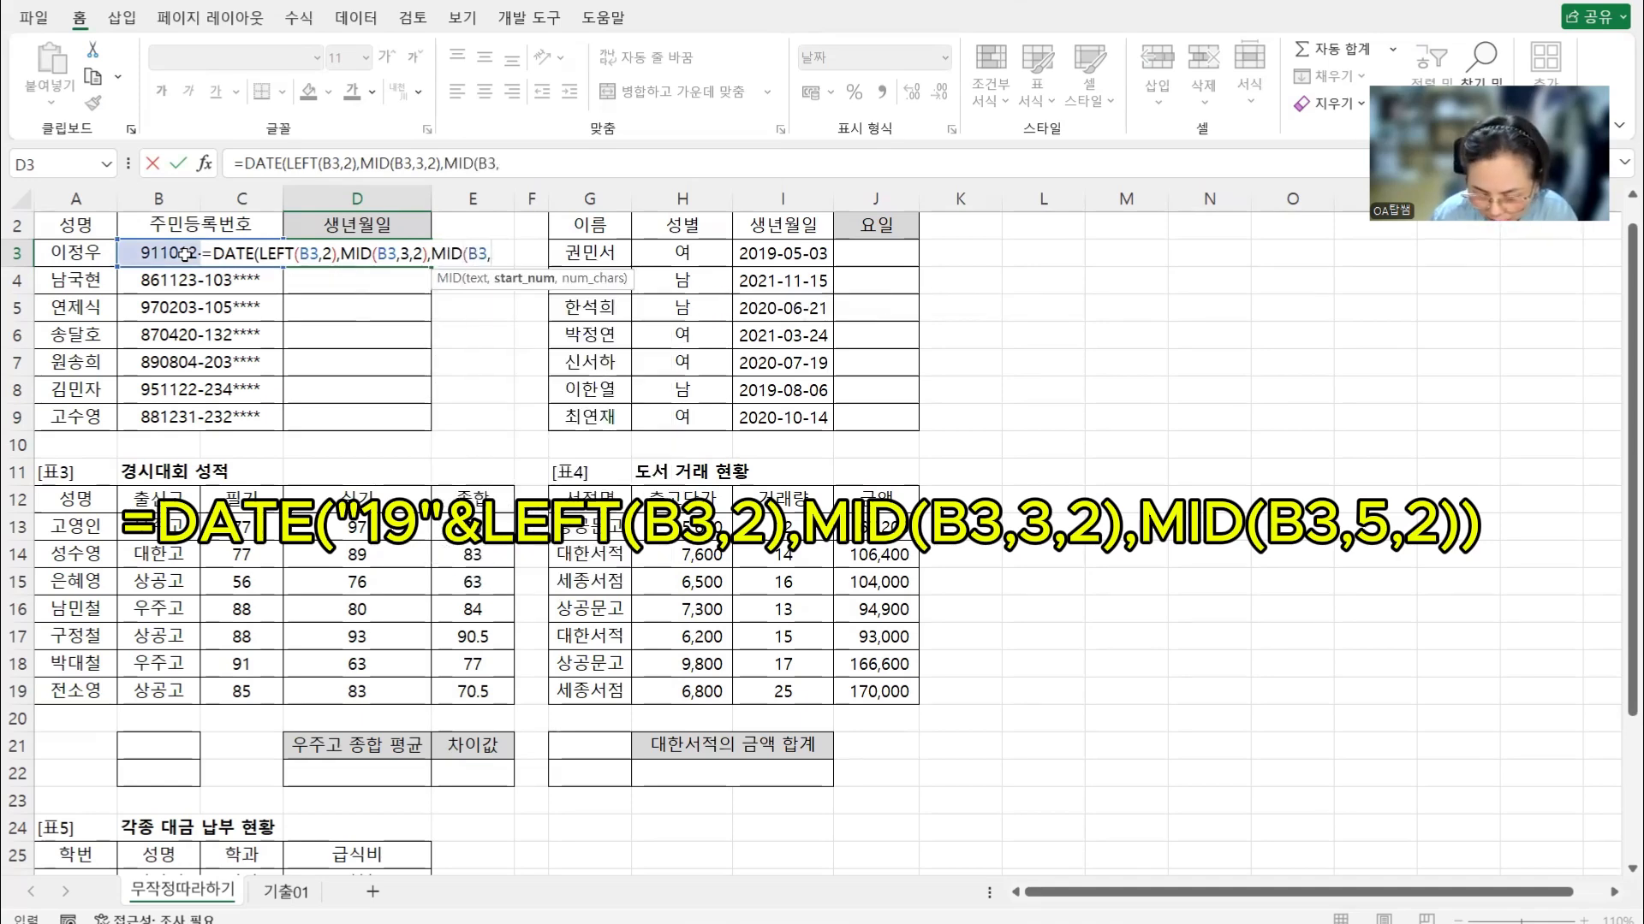
text(5,)
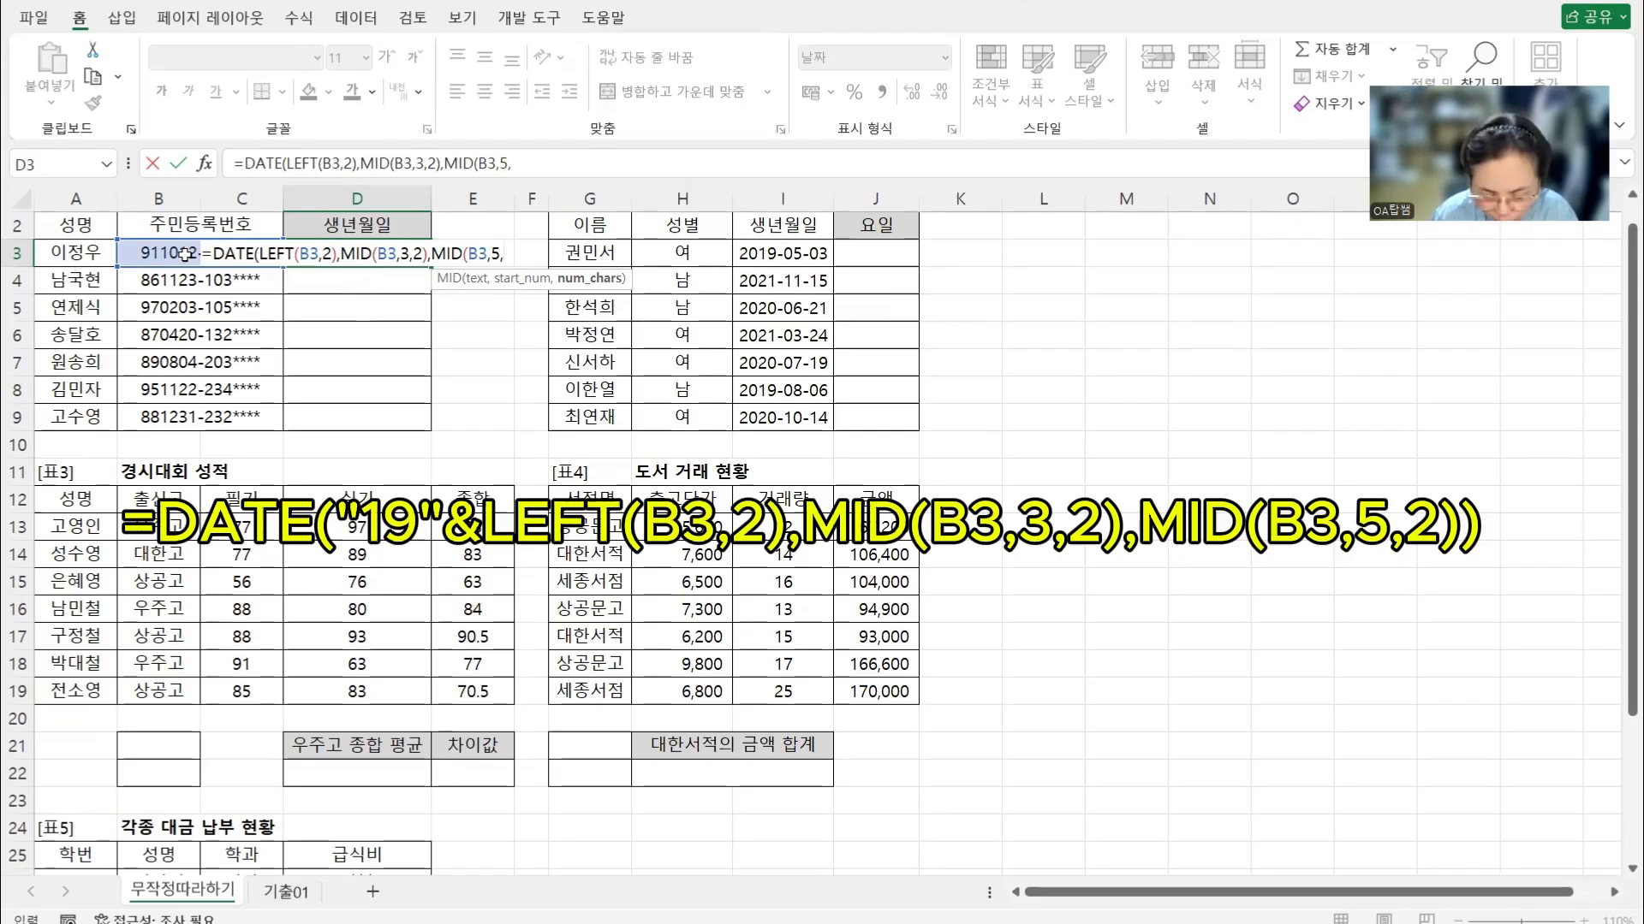
text(2))
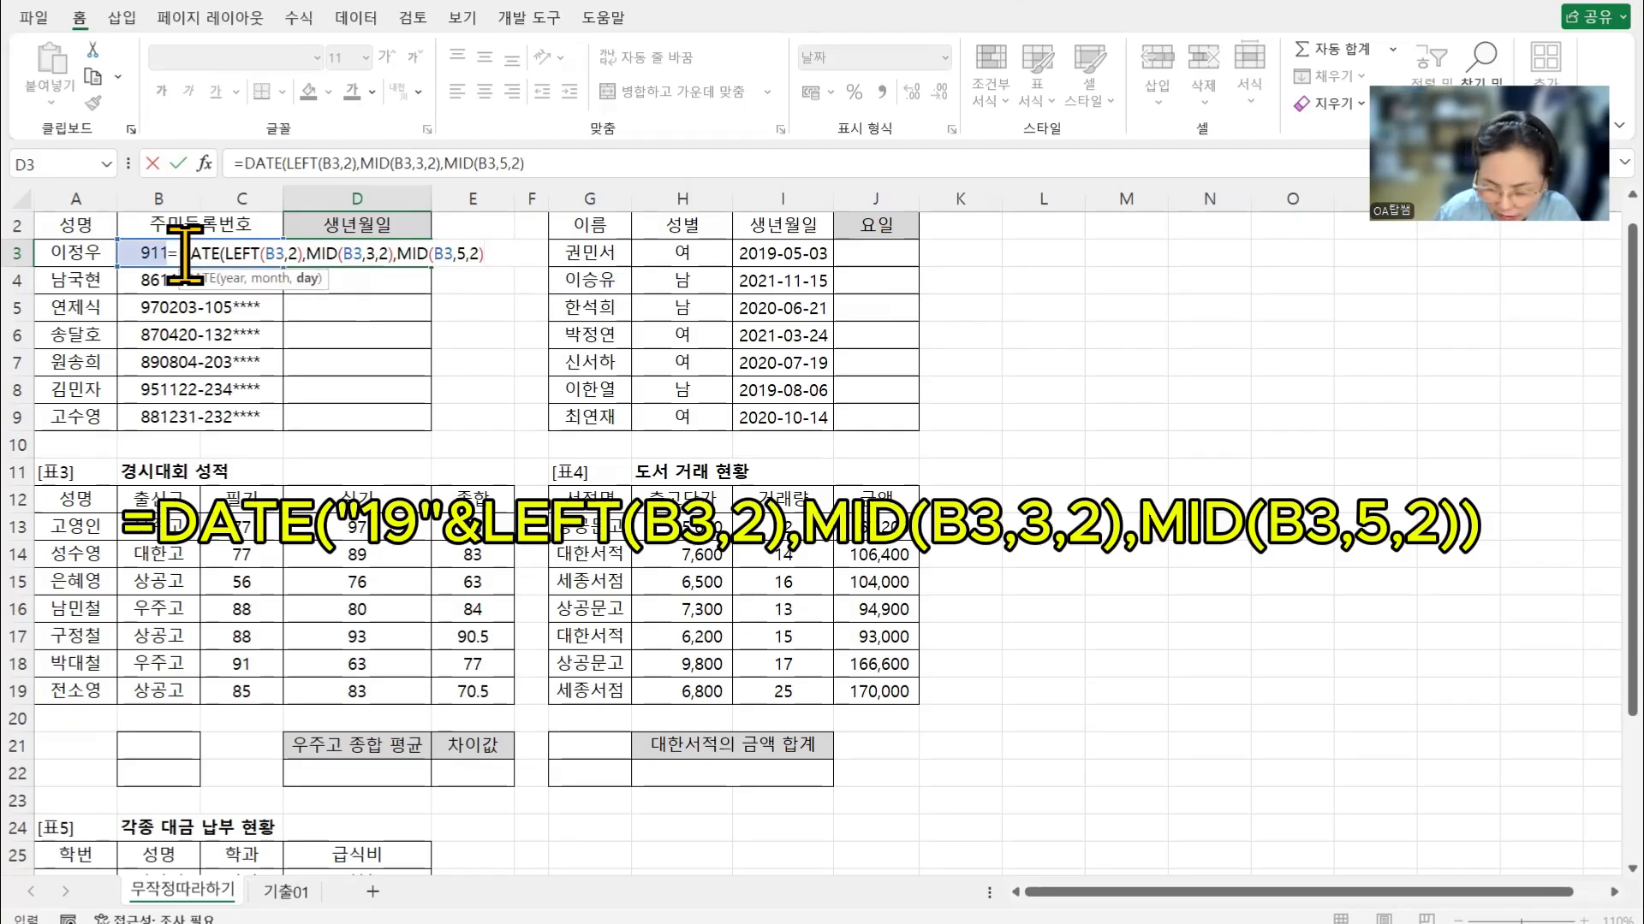
text())
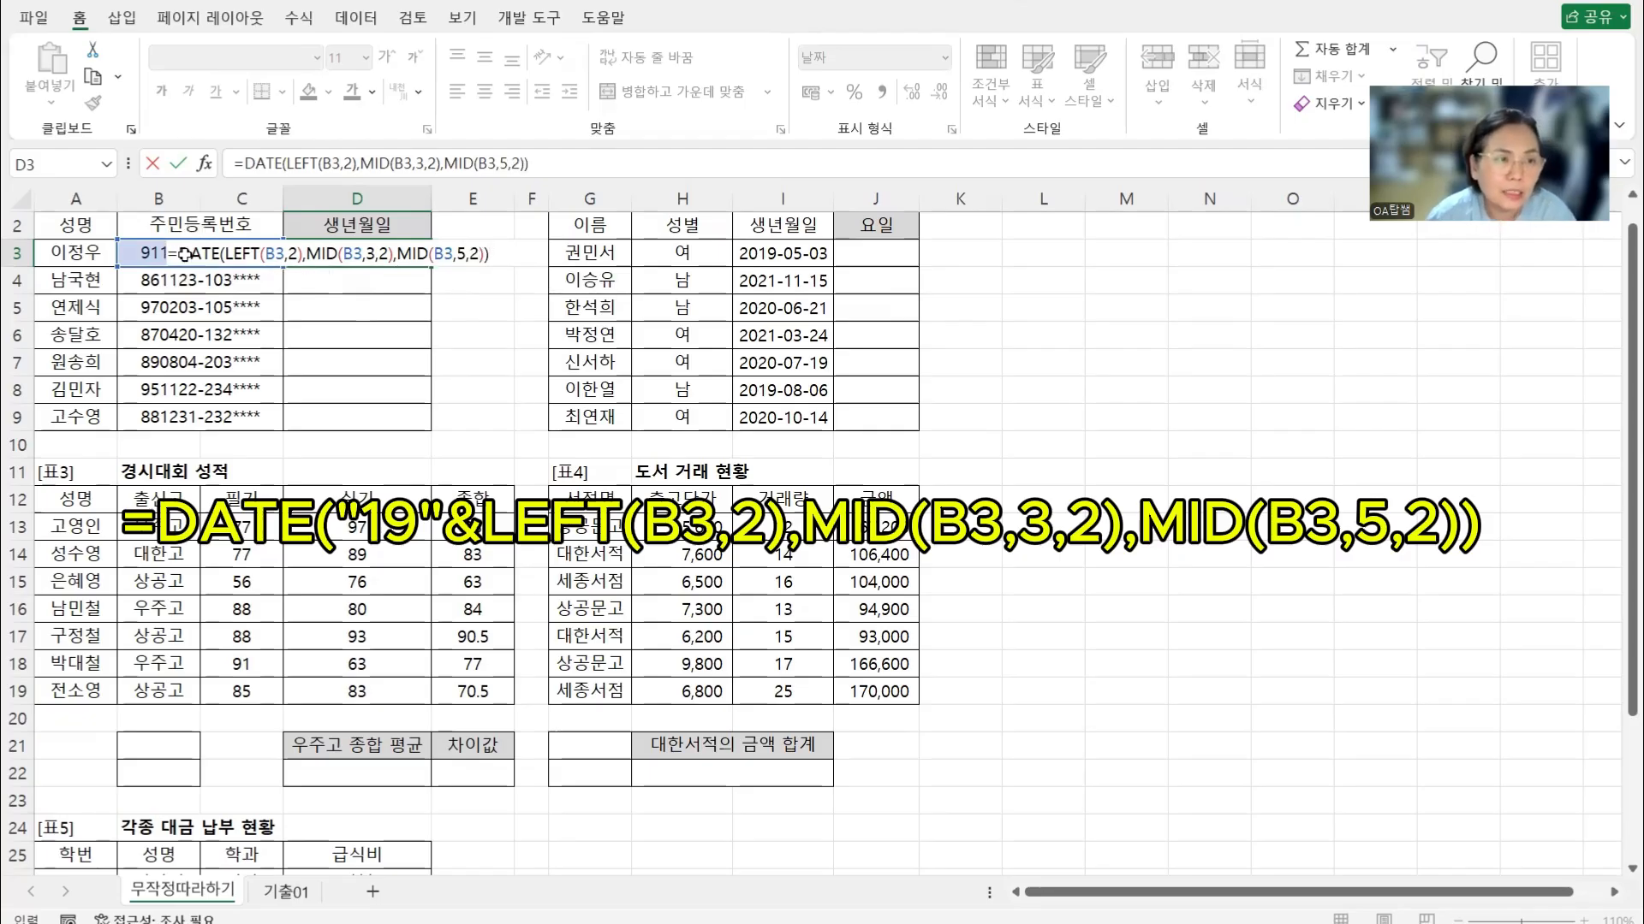
key(Return)
Edit D3's formula so that "19"& precedes LEFT(B3,2) in the year argument
click(389, 250)
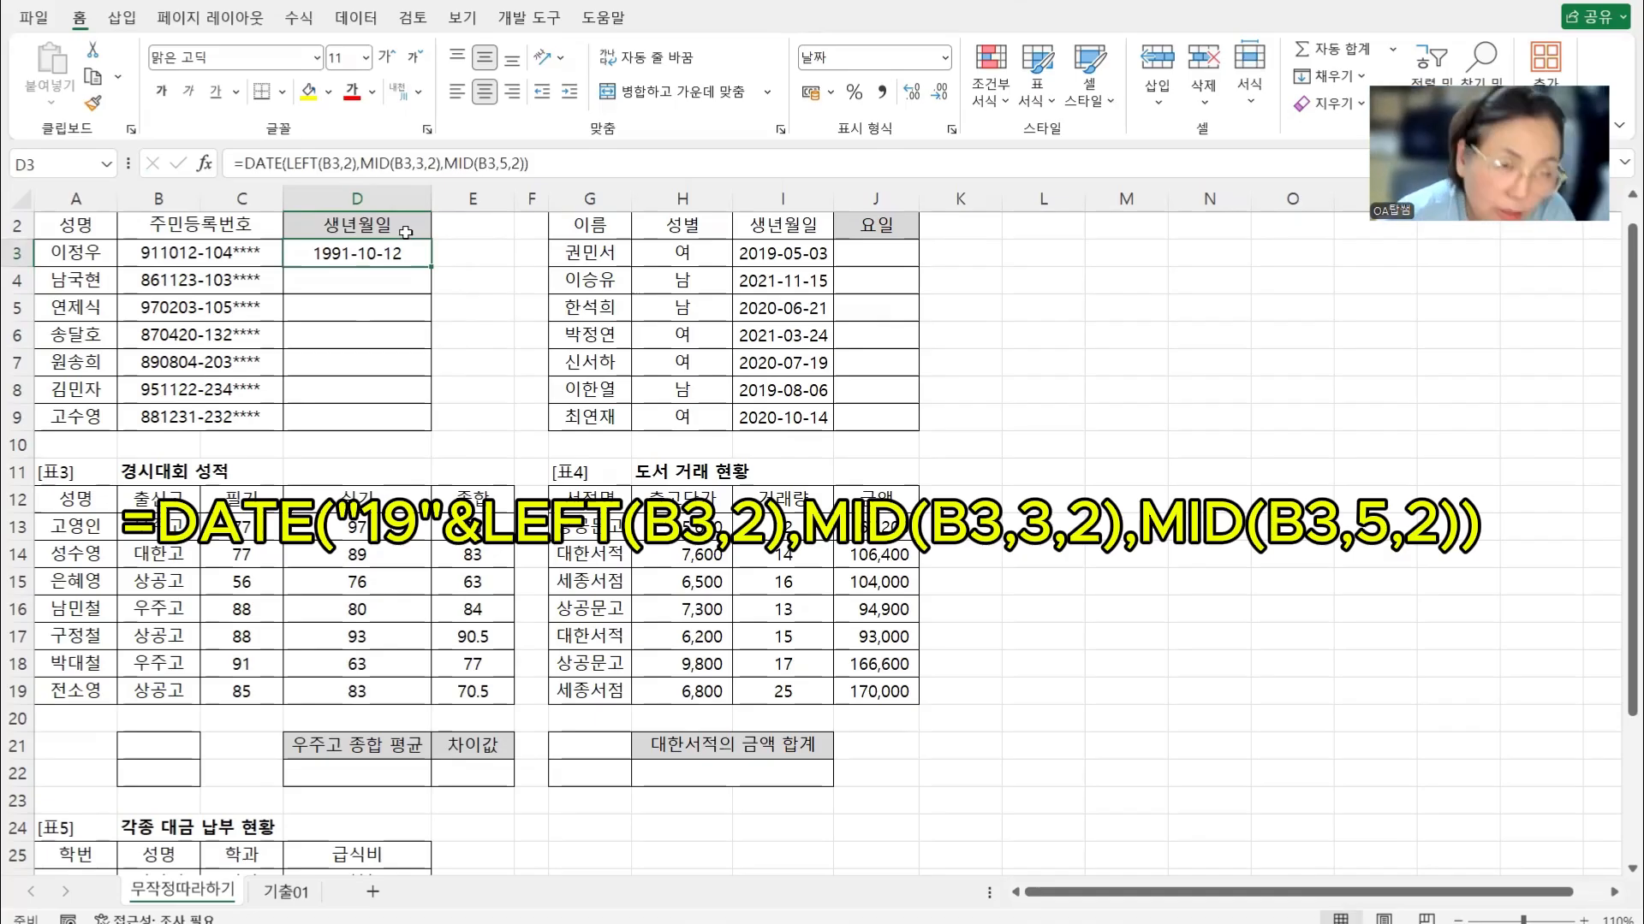
click(289, 162)
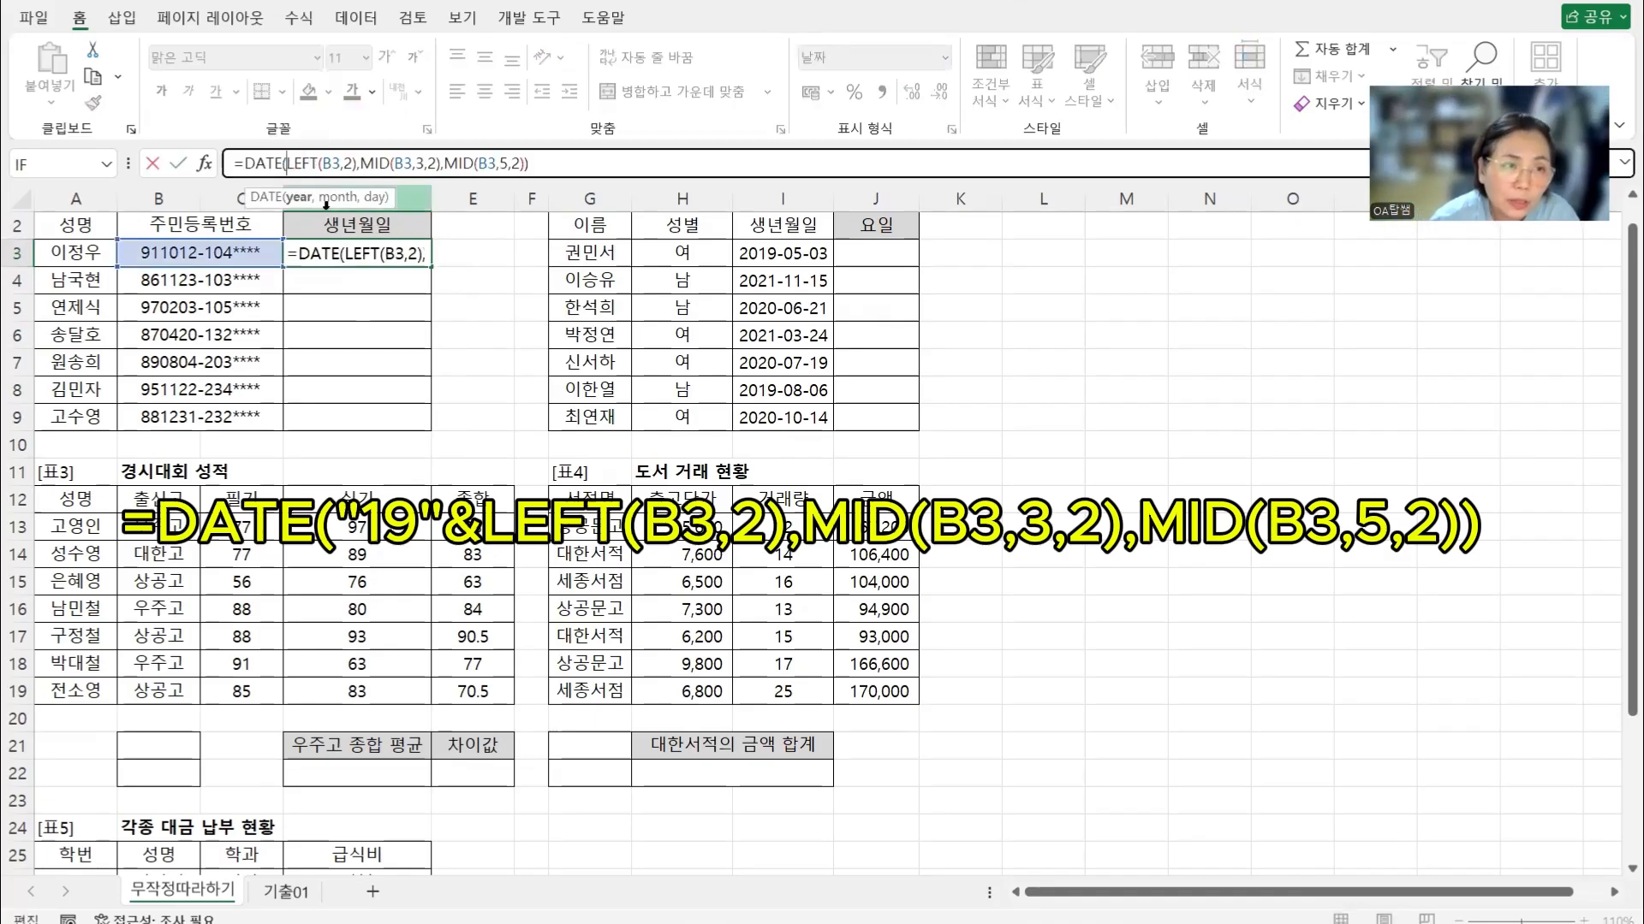
text("1)
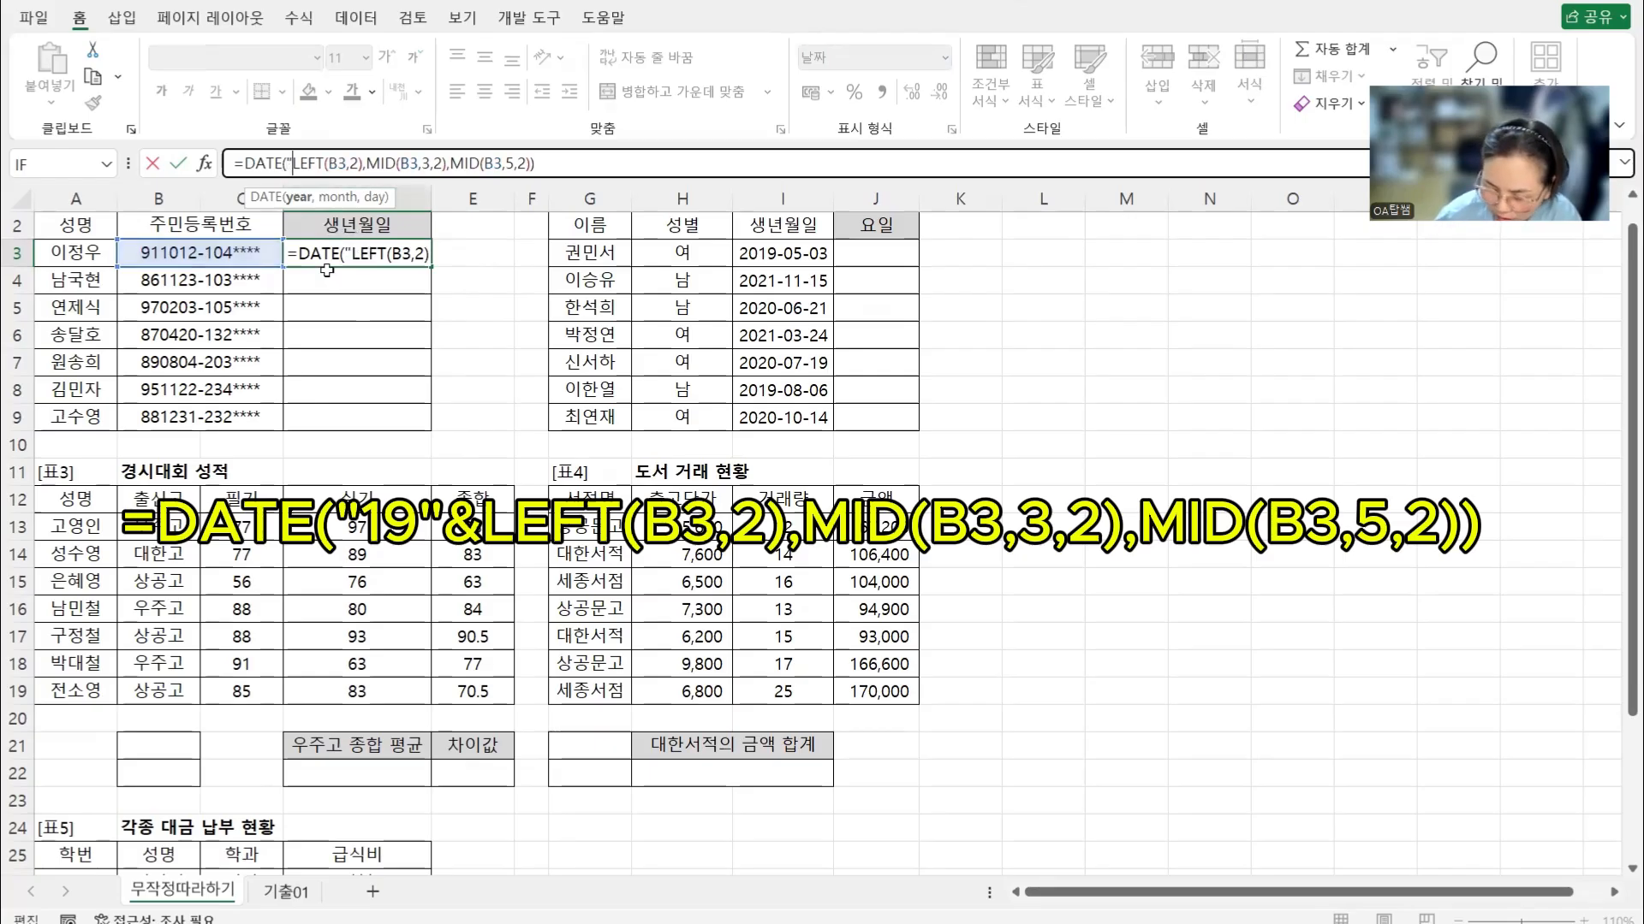
text(9")
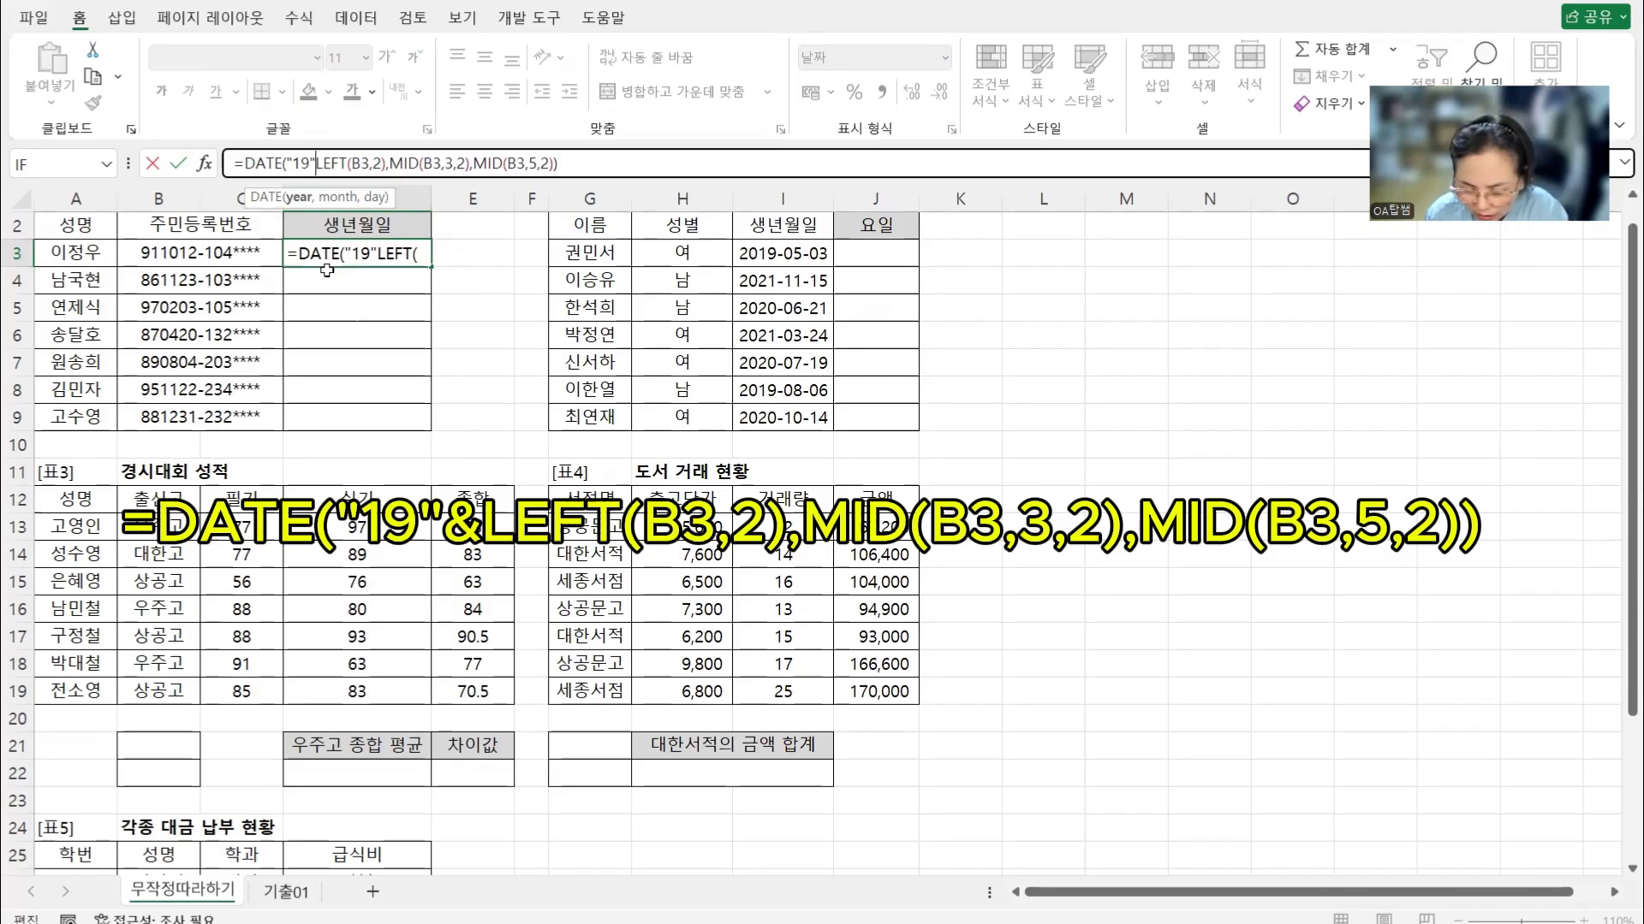
text(&)
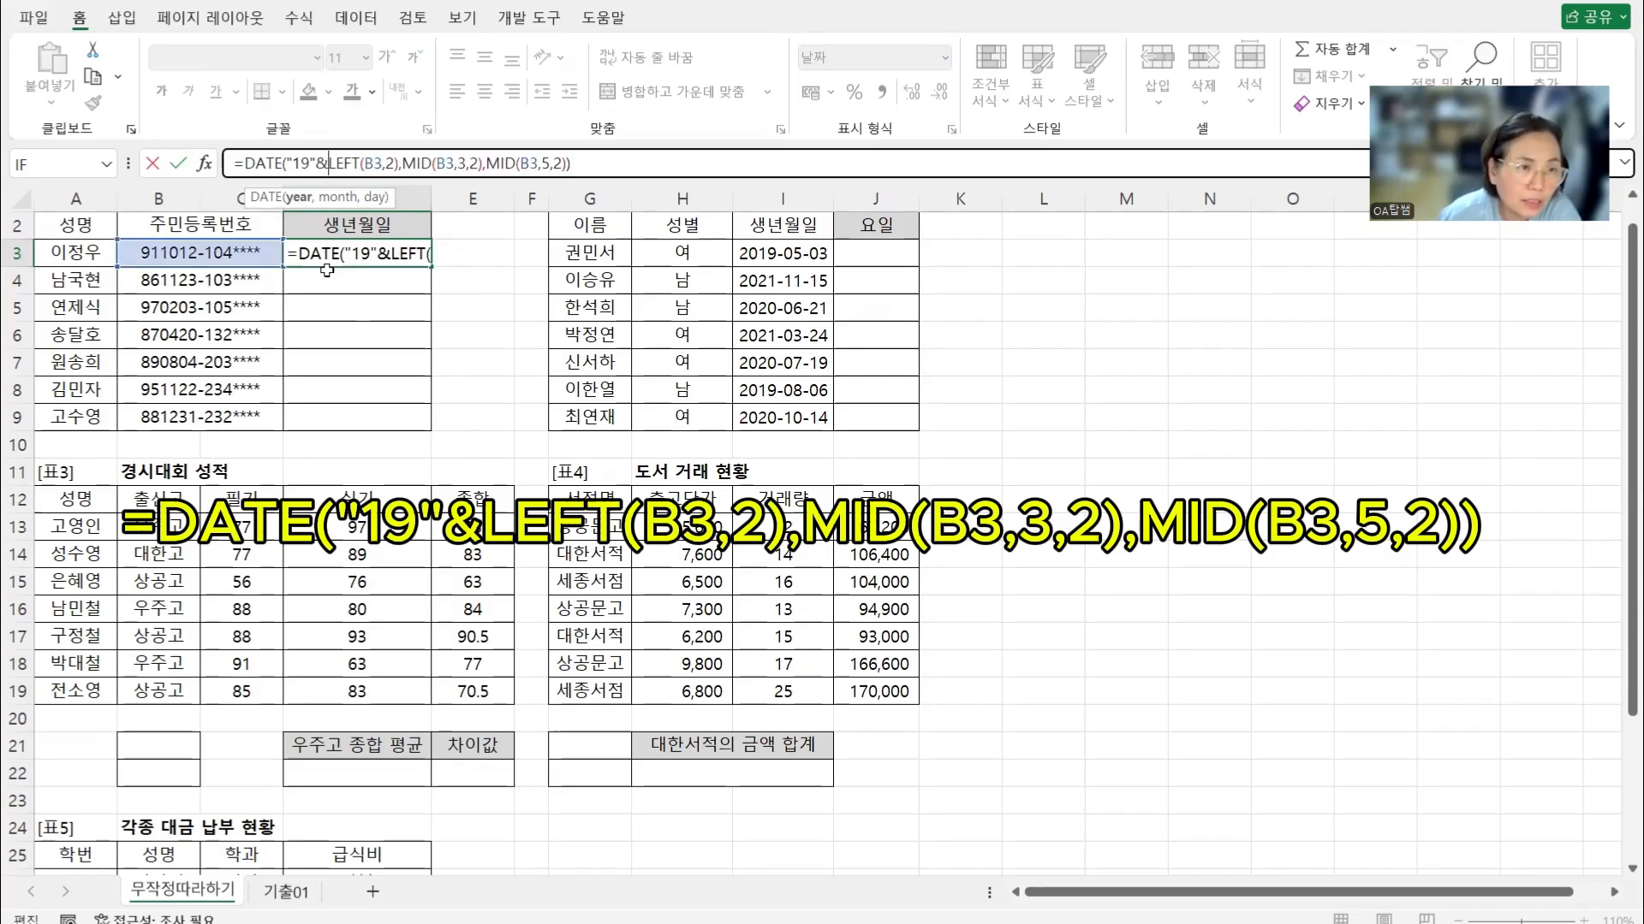
key(Return)
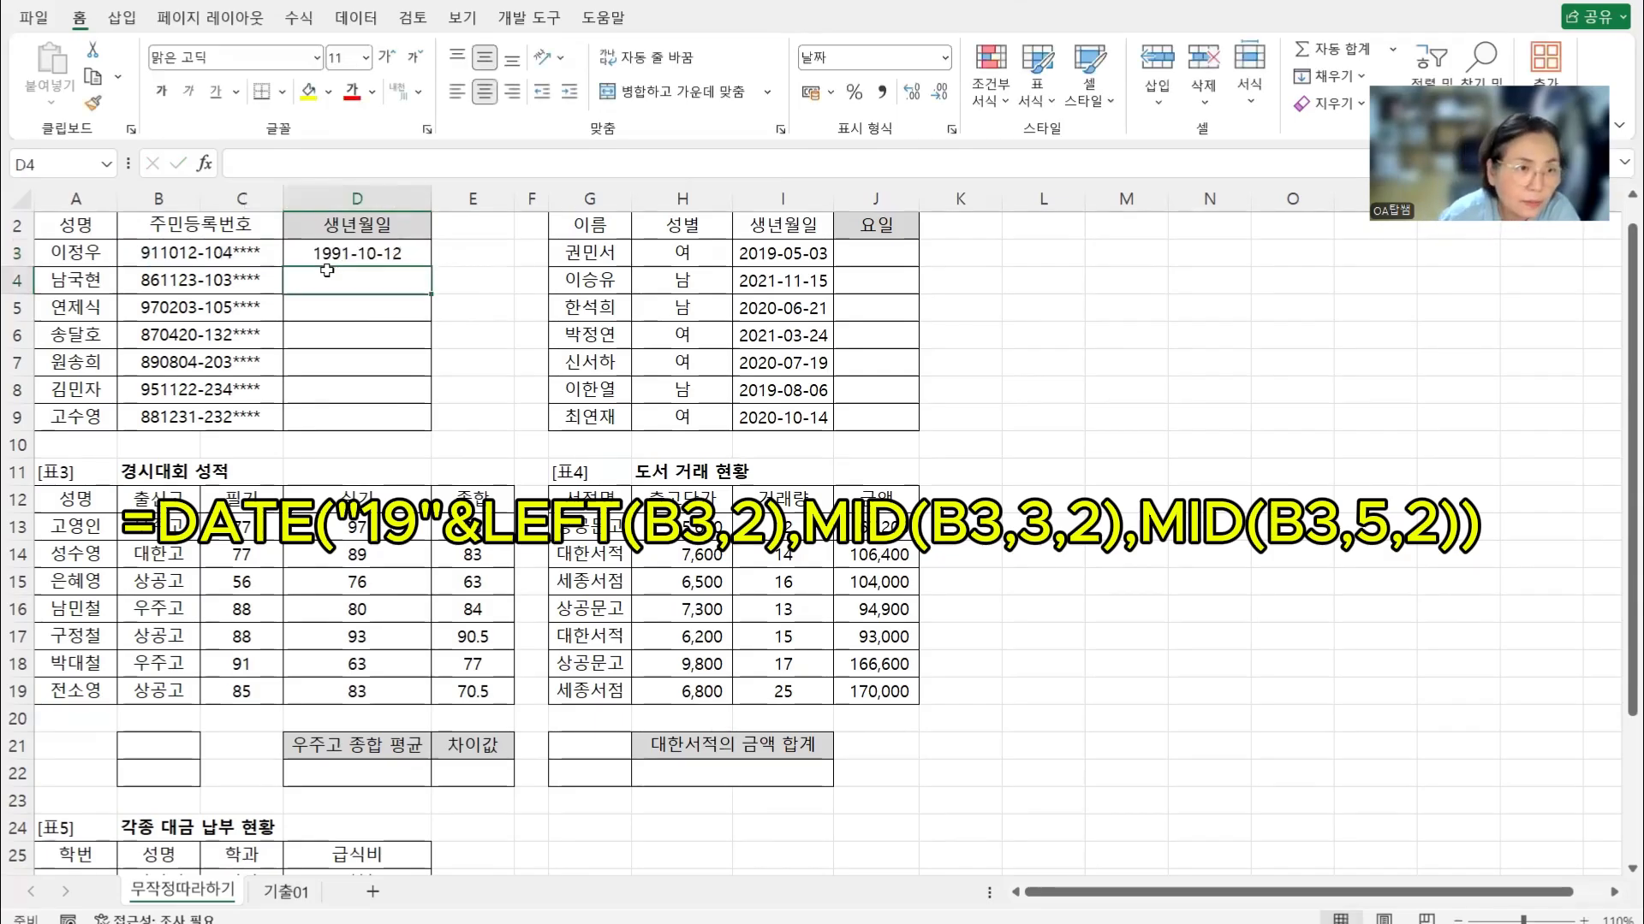
Fill the DATE formula from D3 down to D9 in the 생년월일 column
click(348, 250)
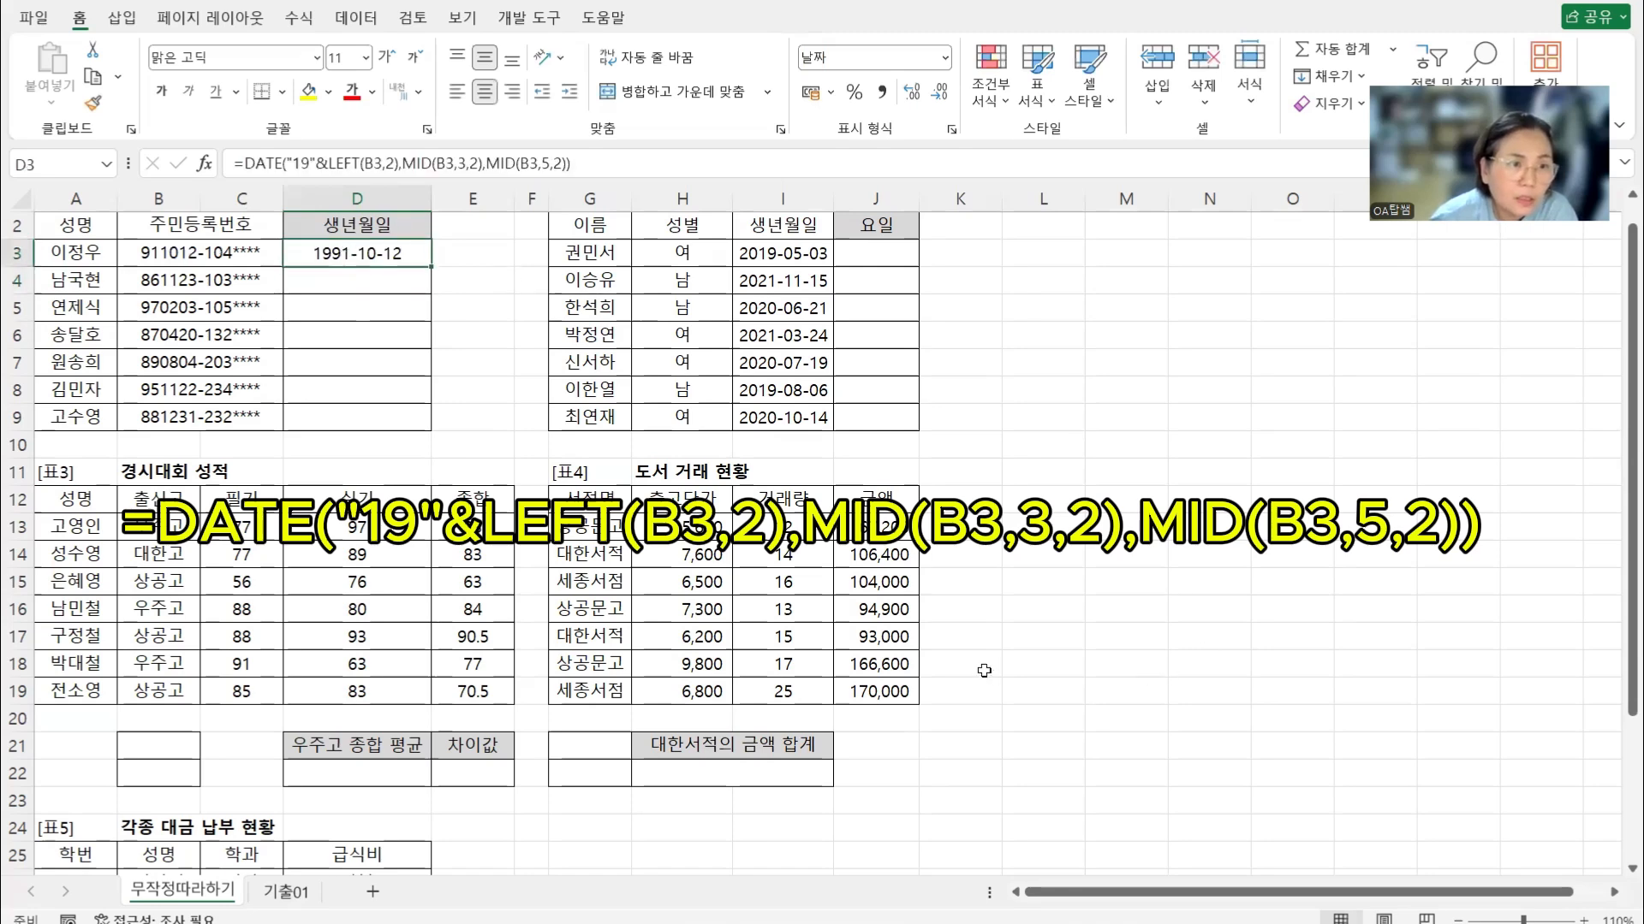
double_click(429, 259)
click(503, 367)
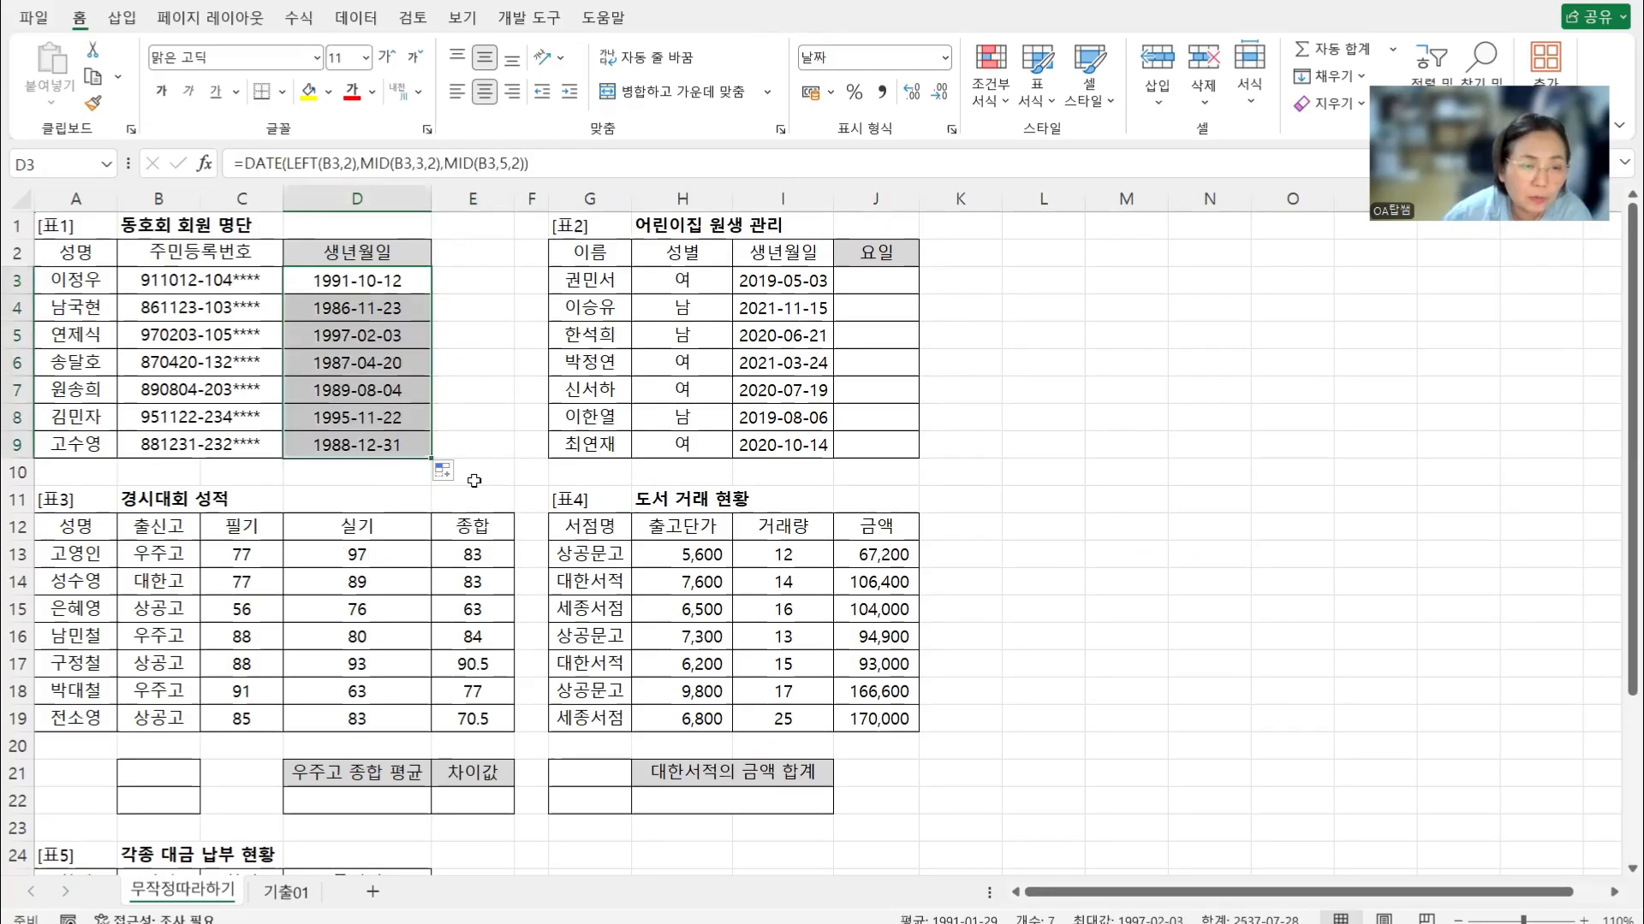
click(492, 479)
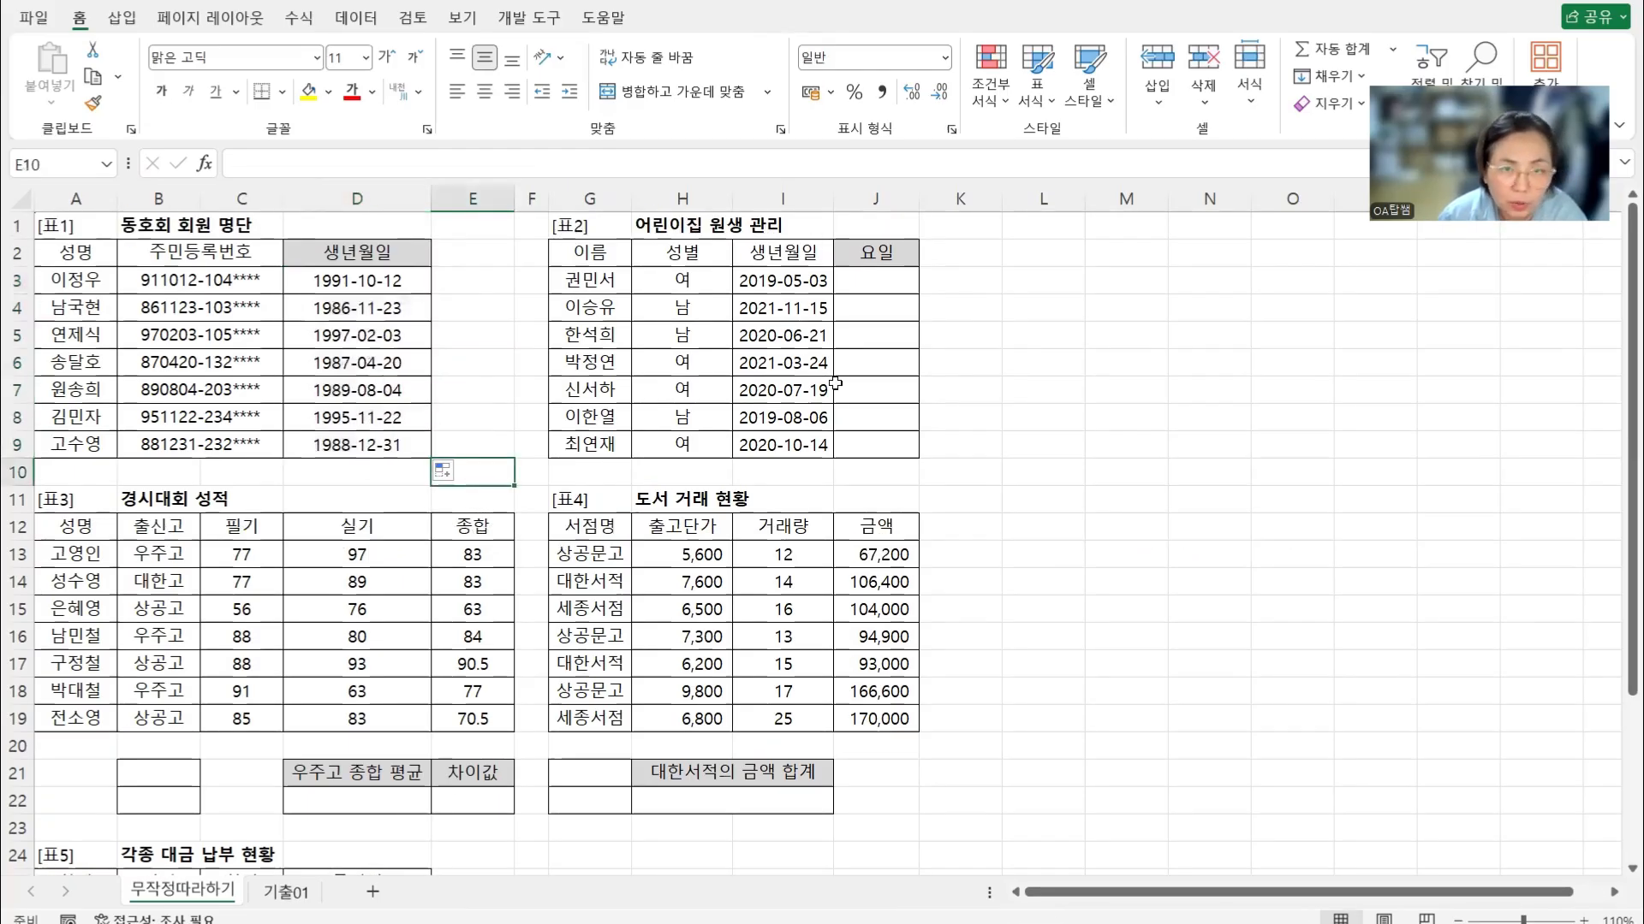
Enter =WEEKDAY(I3,2) in J3, the first 요일 cell of 표2
click(880, 281)
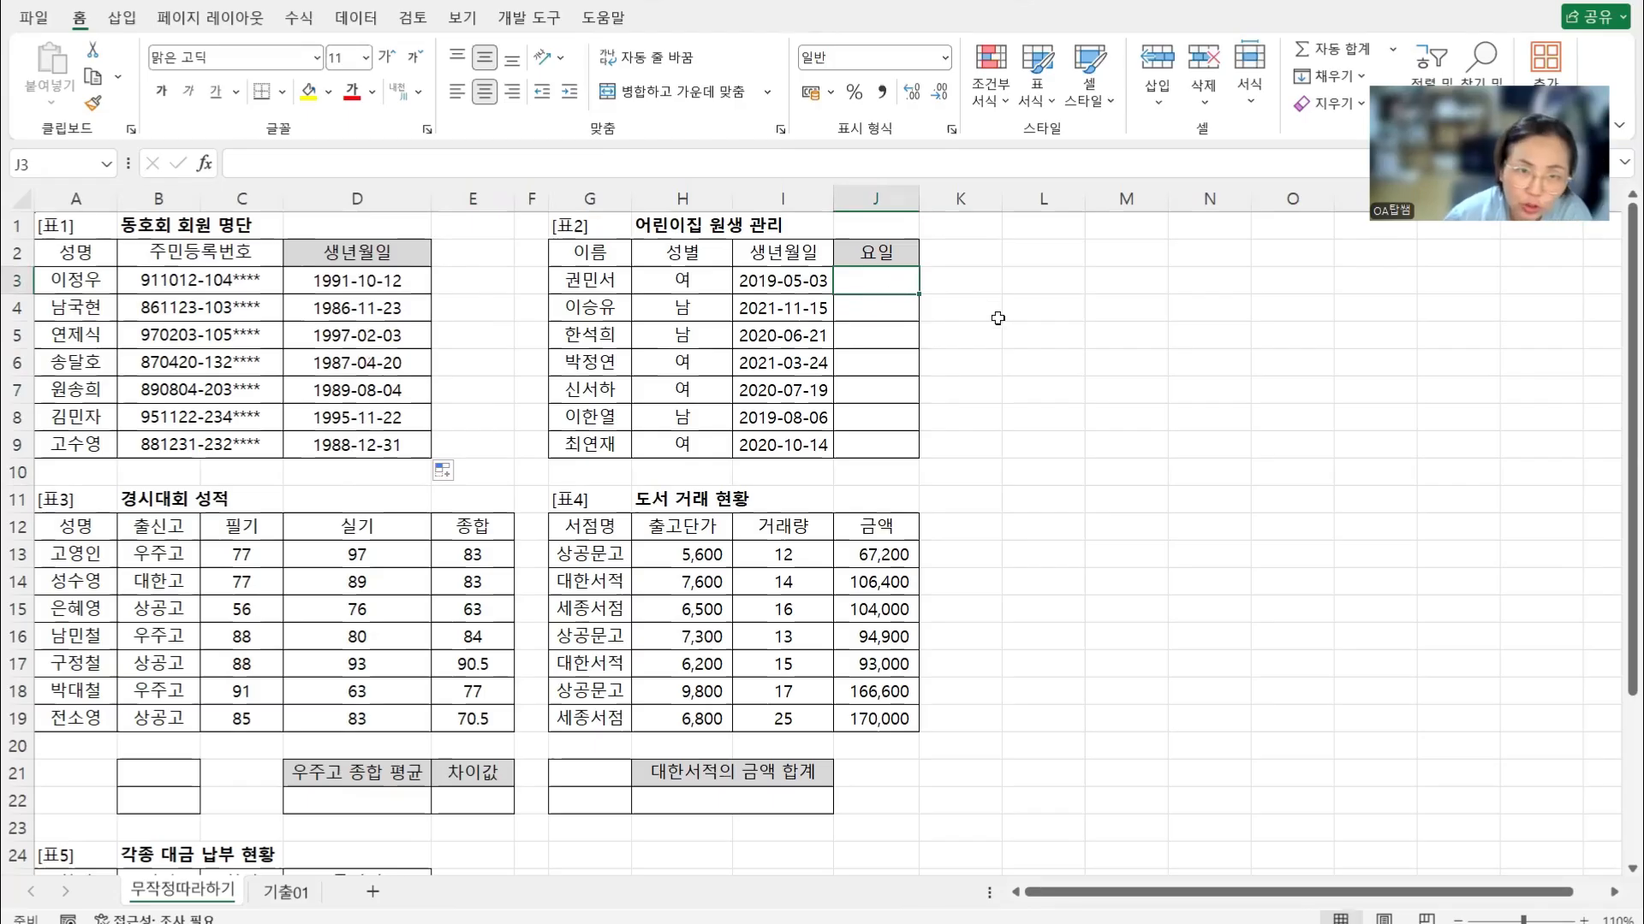
text(=)
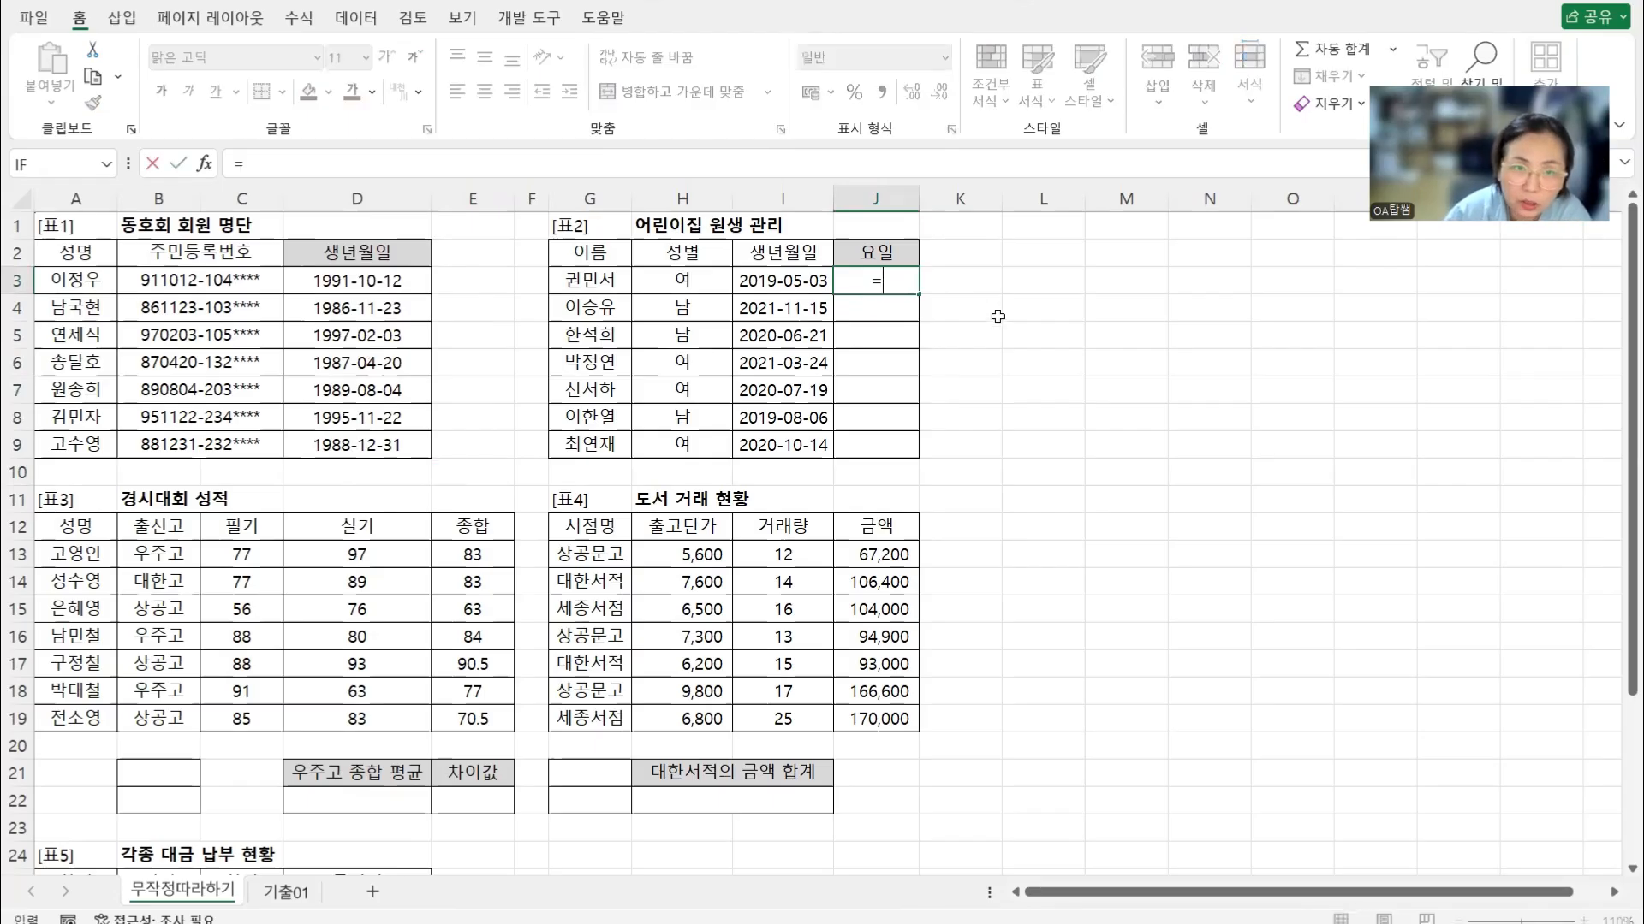
text(WEEJ)
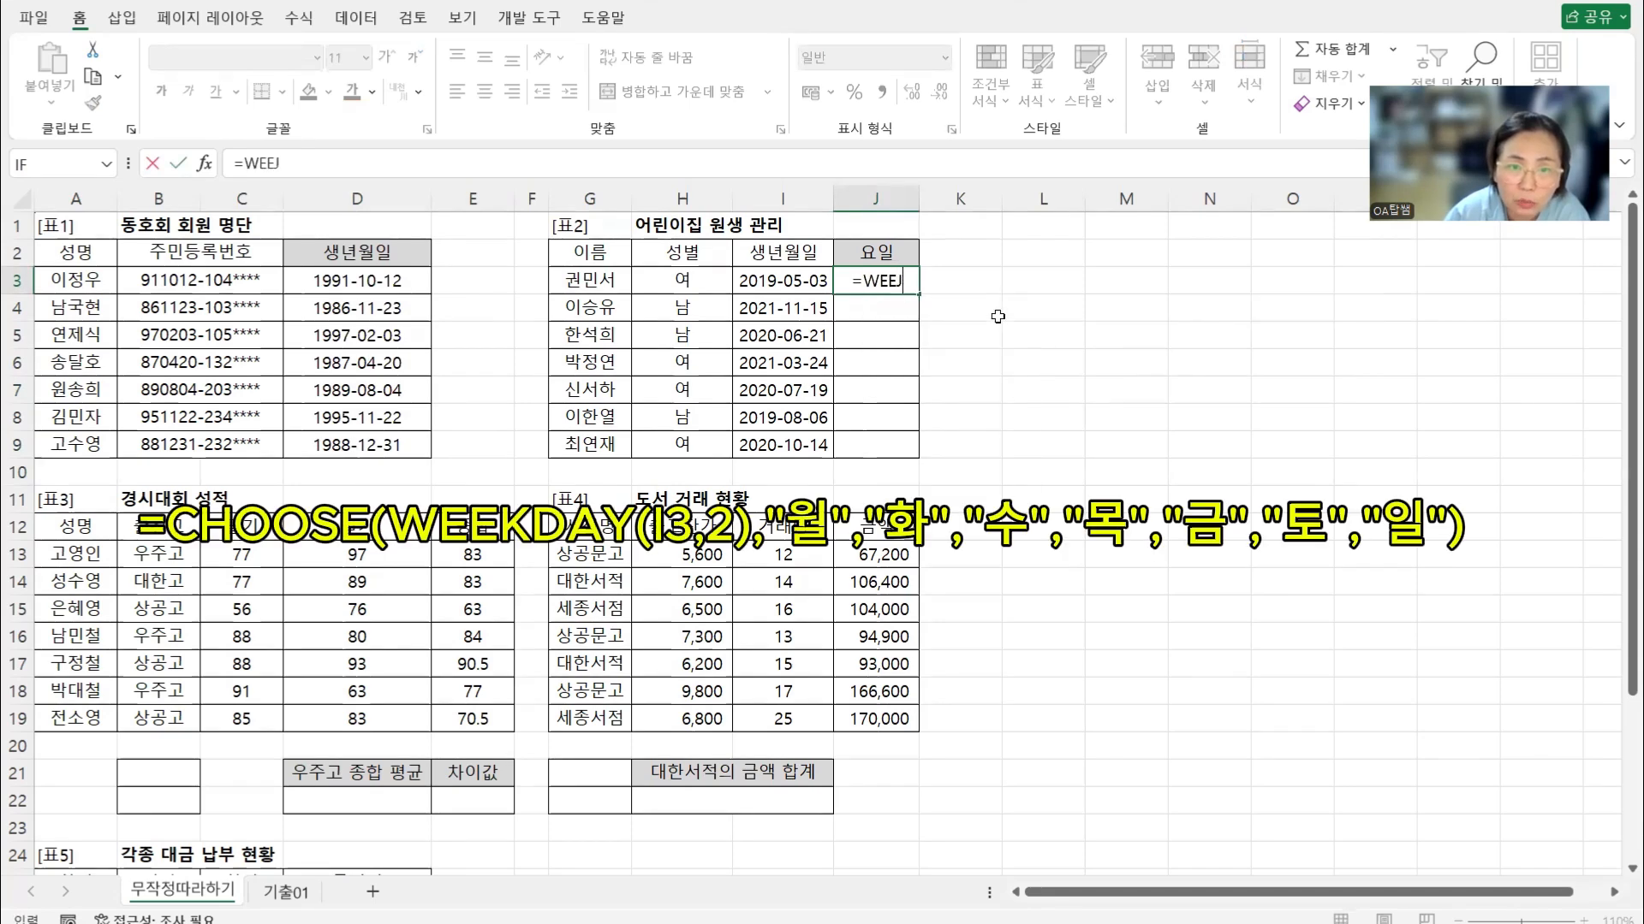
key(BackSpace)
text(K)
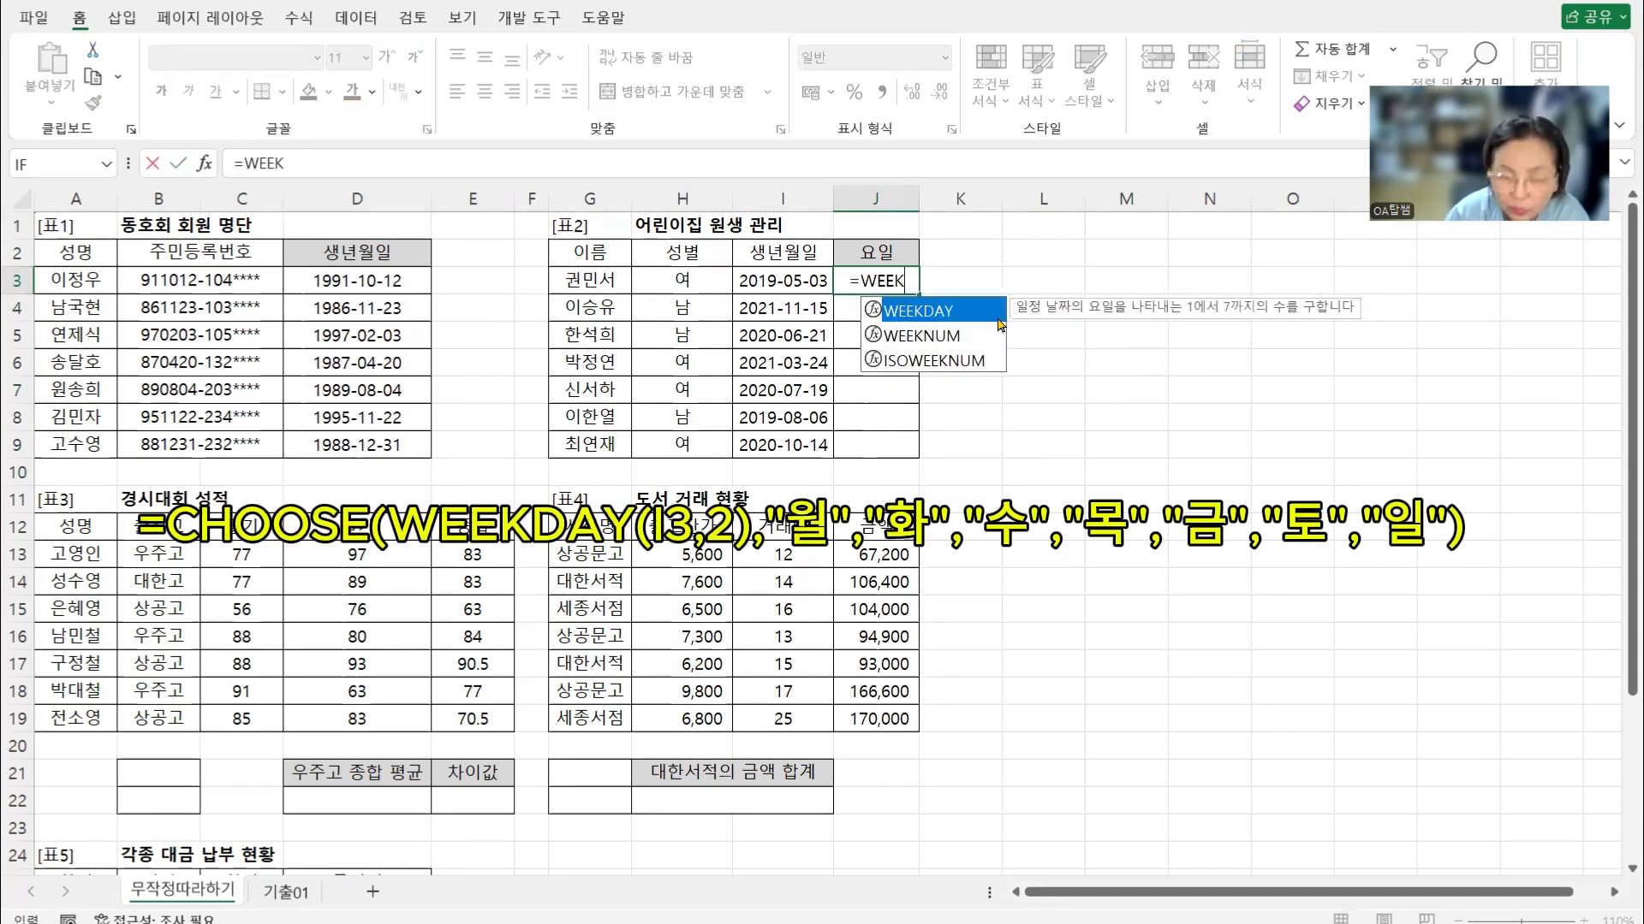
double_click(918, 310)
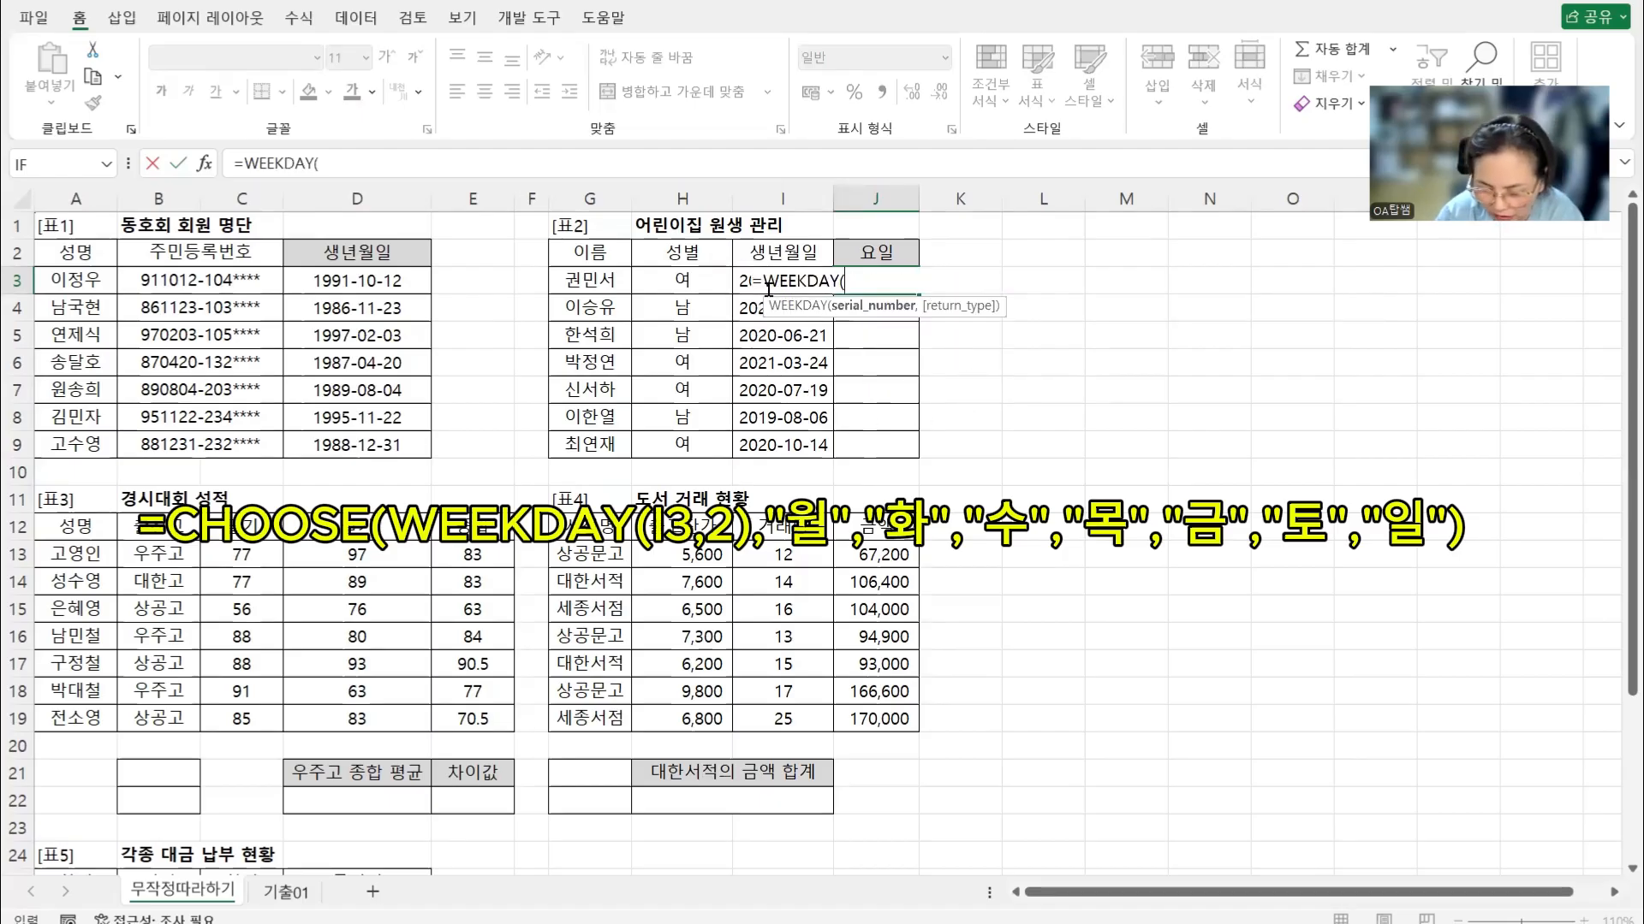
text(I)
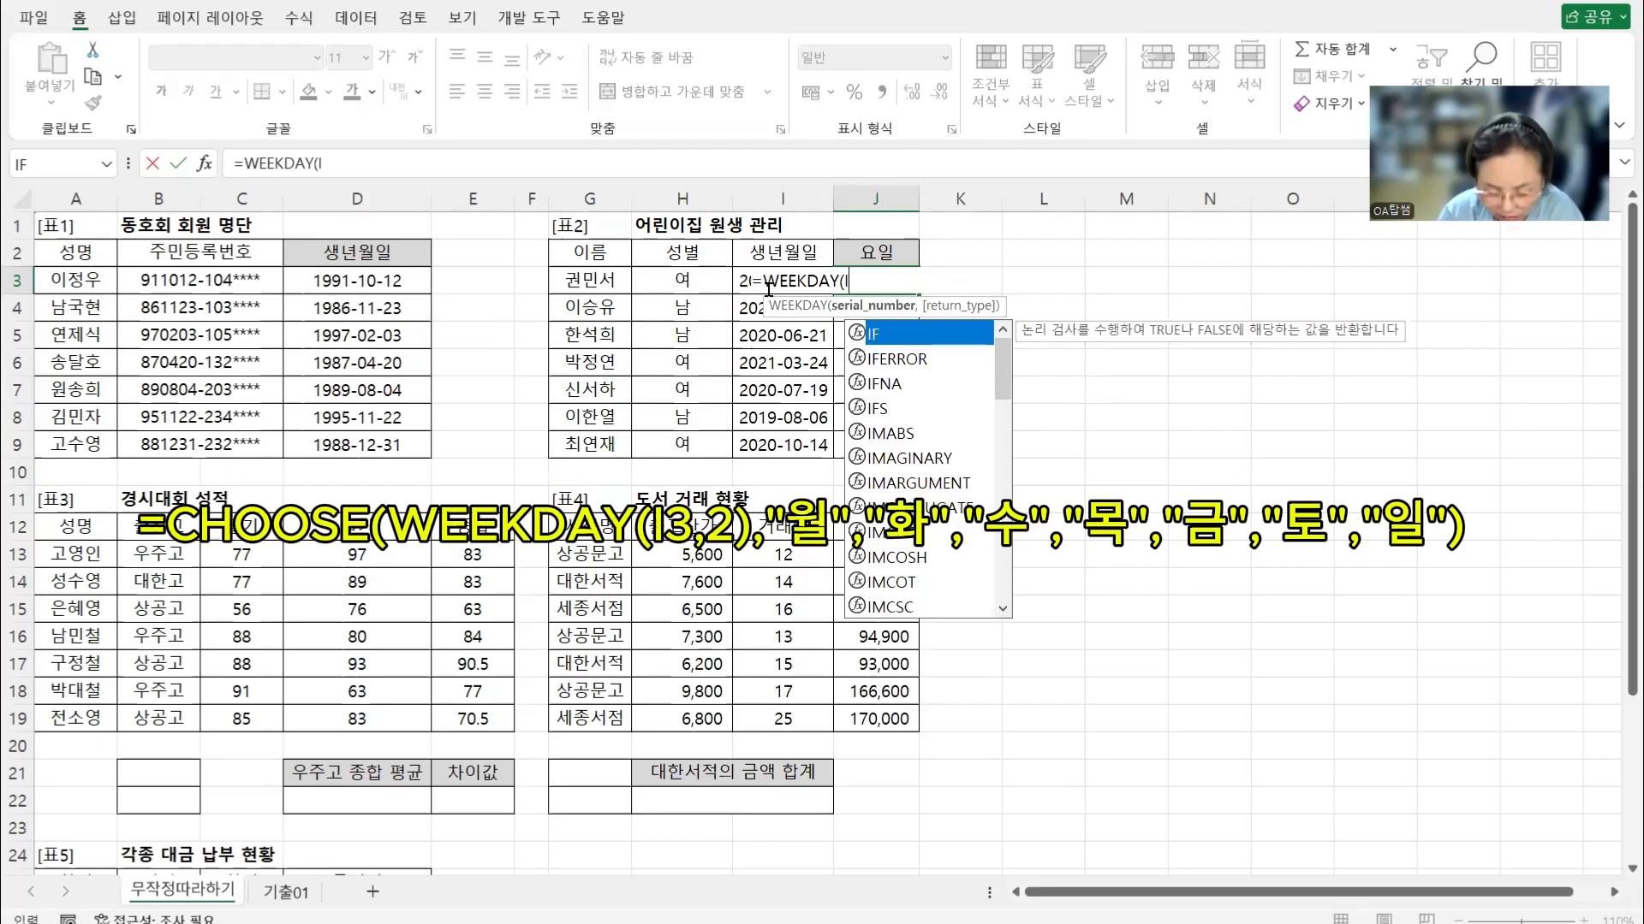
text(3,)
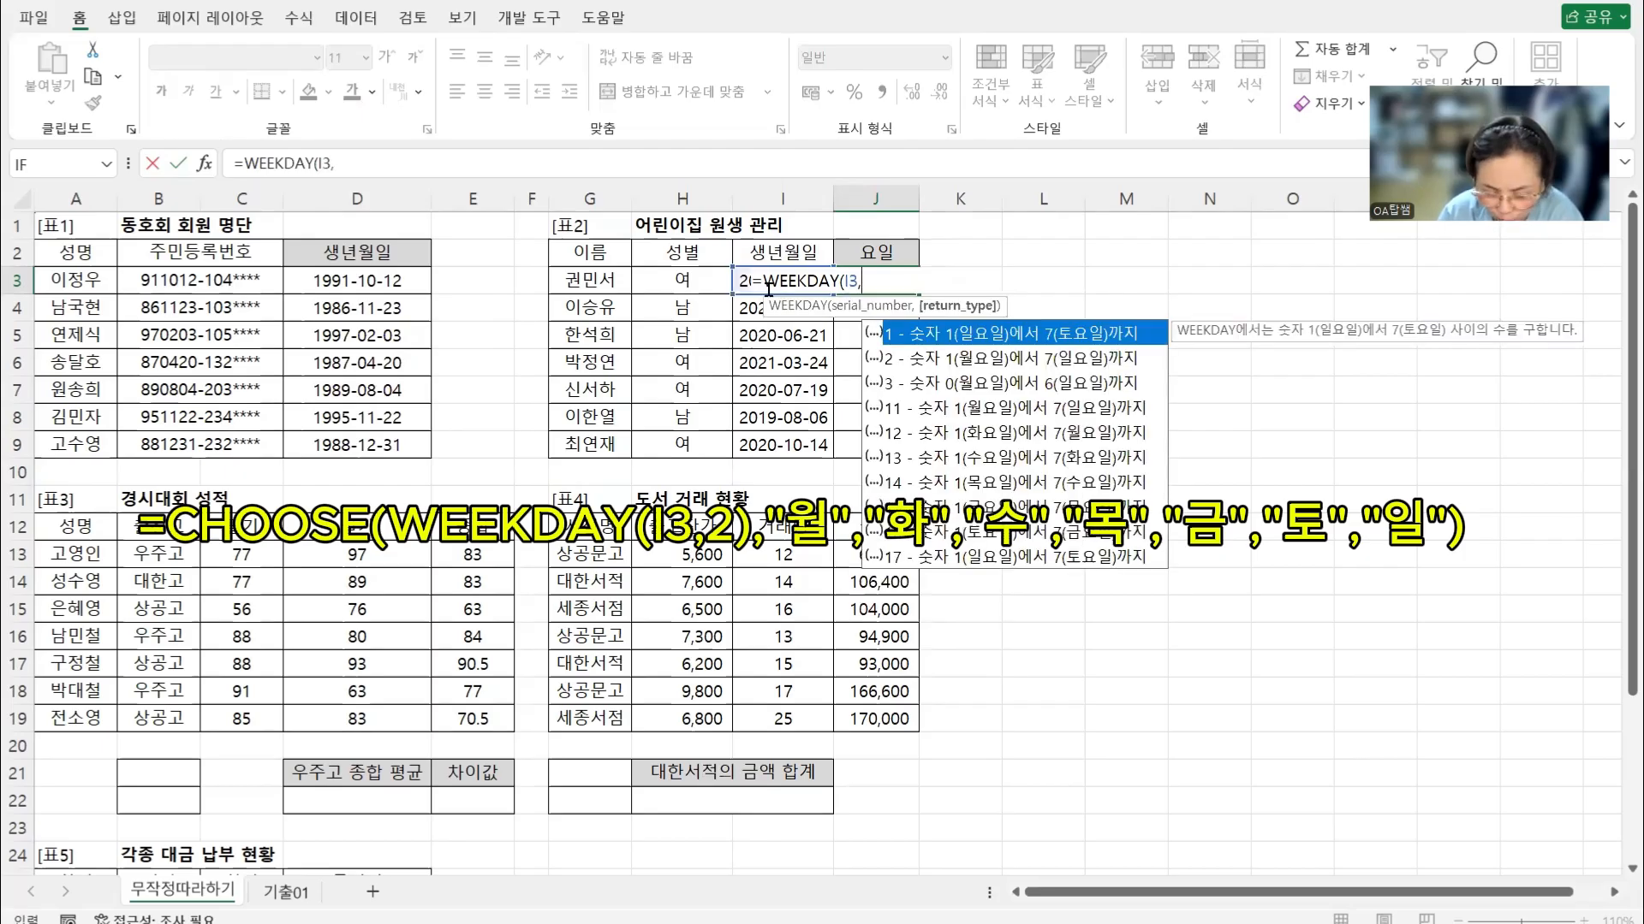
text(2))
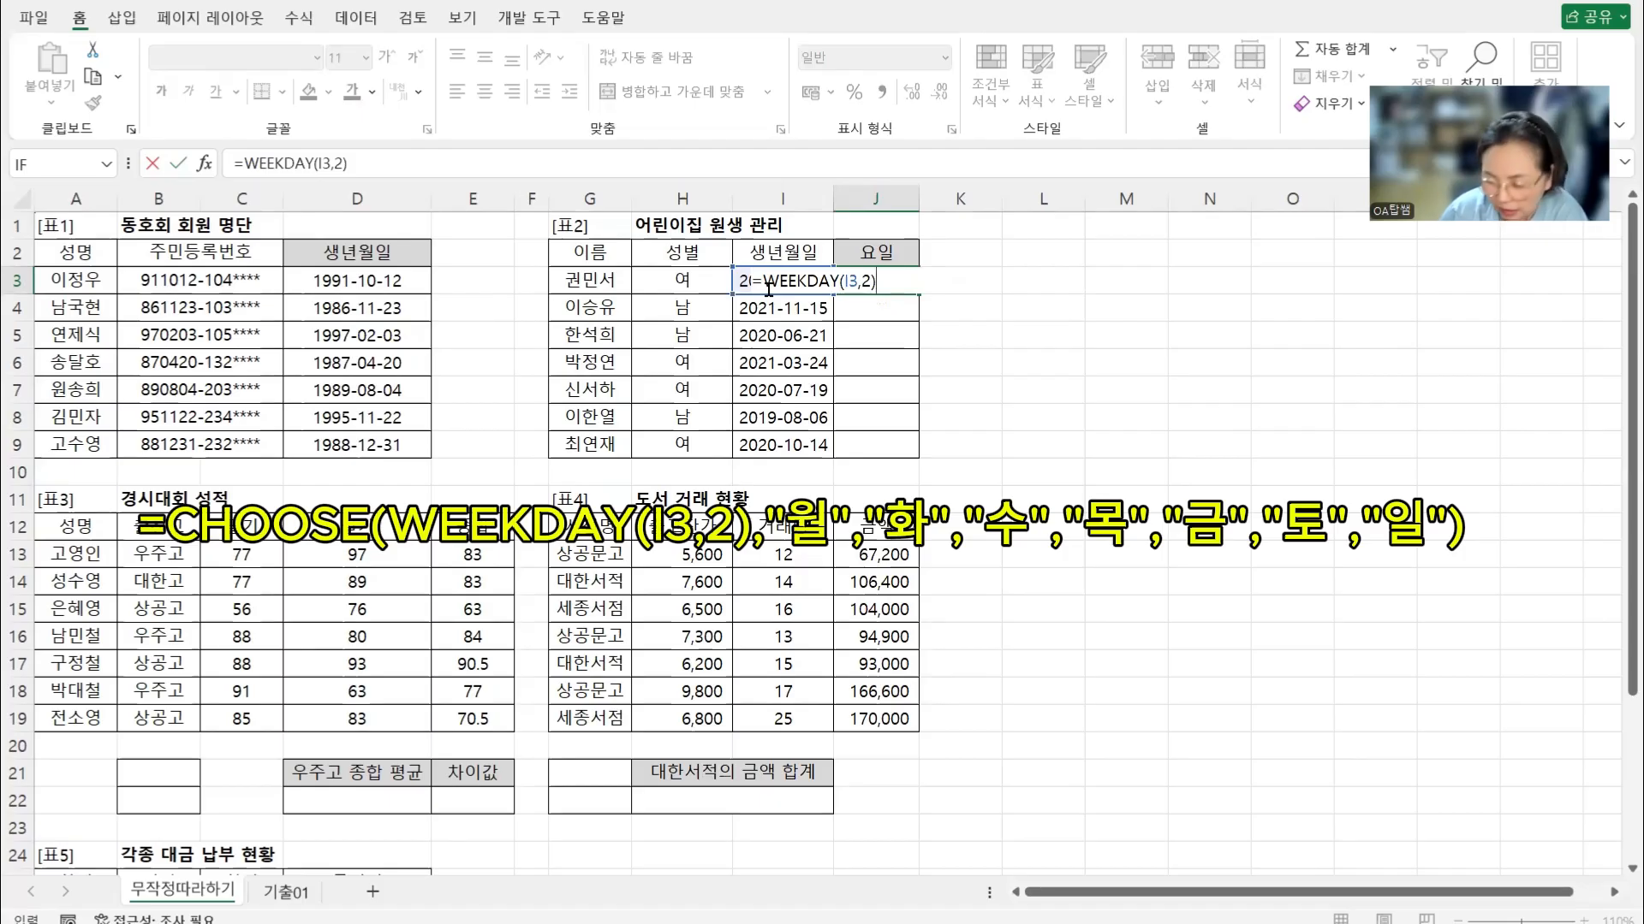
key(Return)
Edit J3's formula so that CHOOSE( precedes WEEKDAY(I3,2)
click(877, 279)
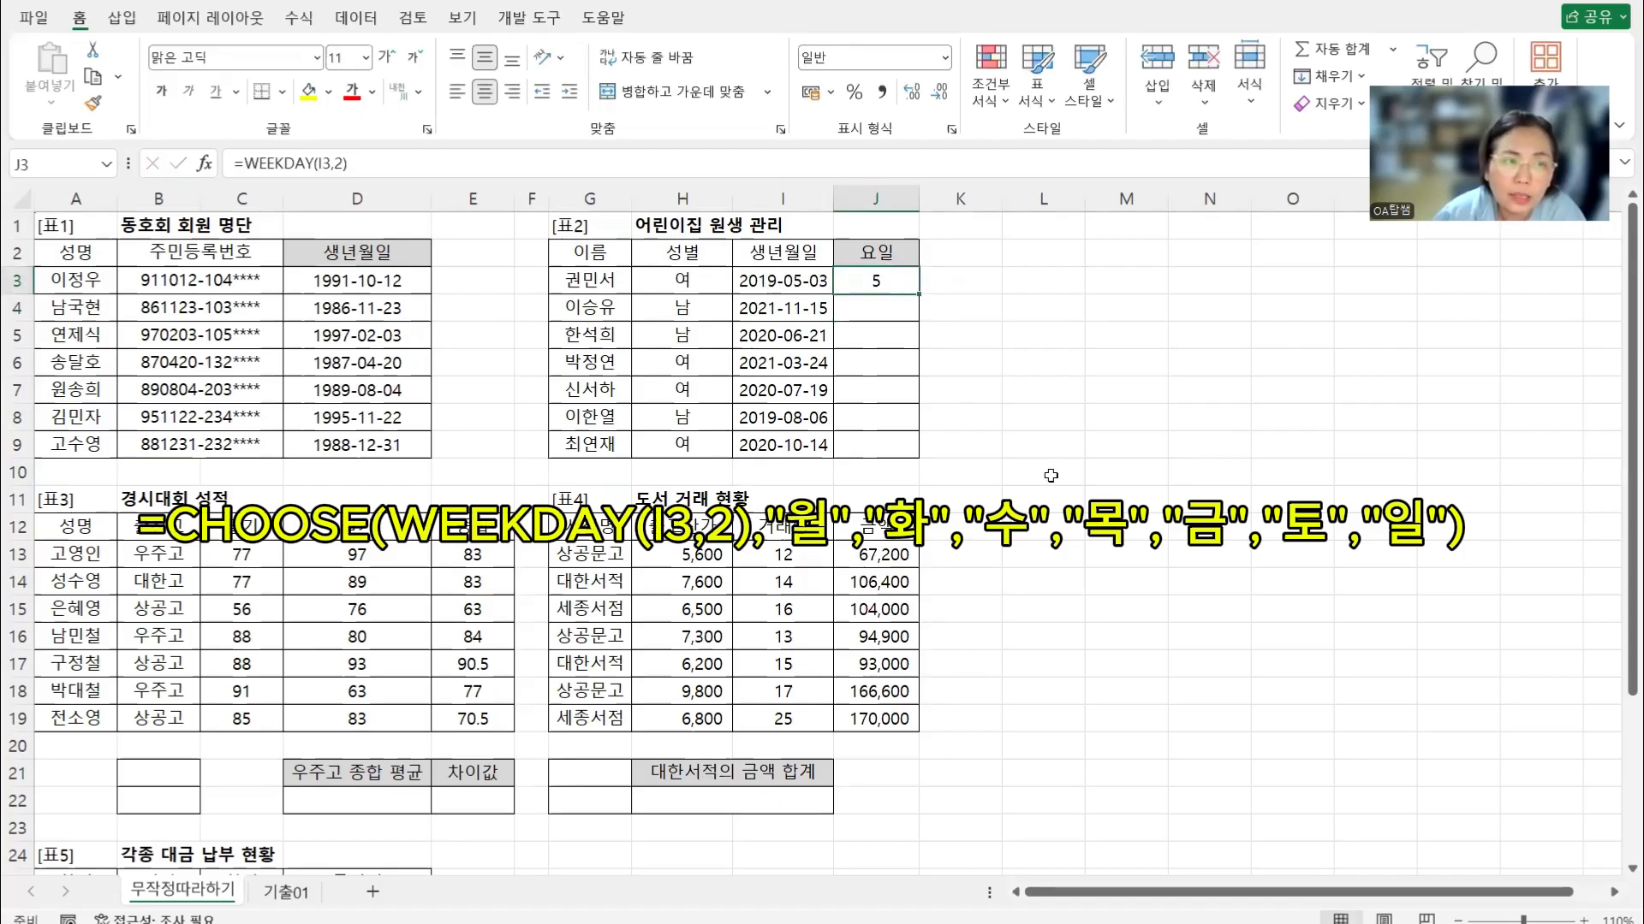
click(242, 163)
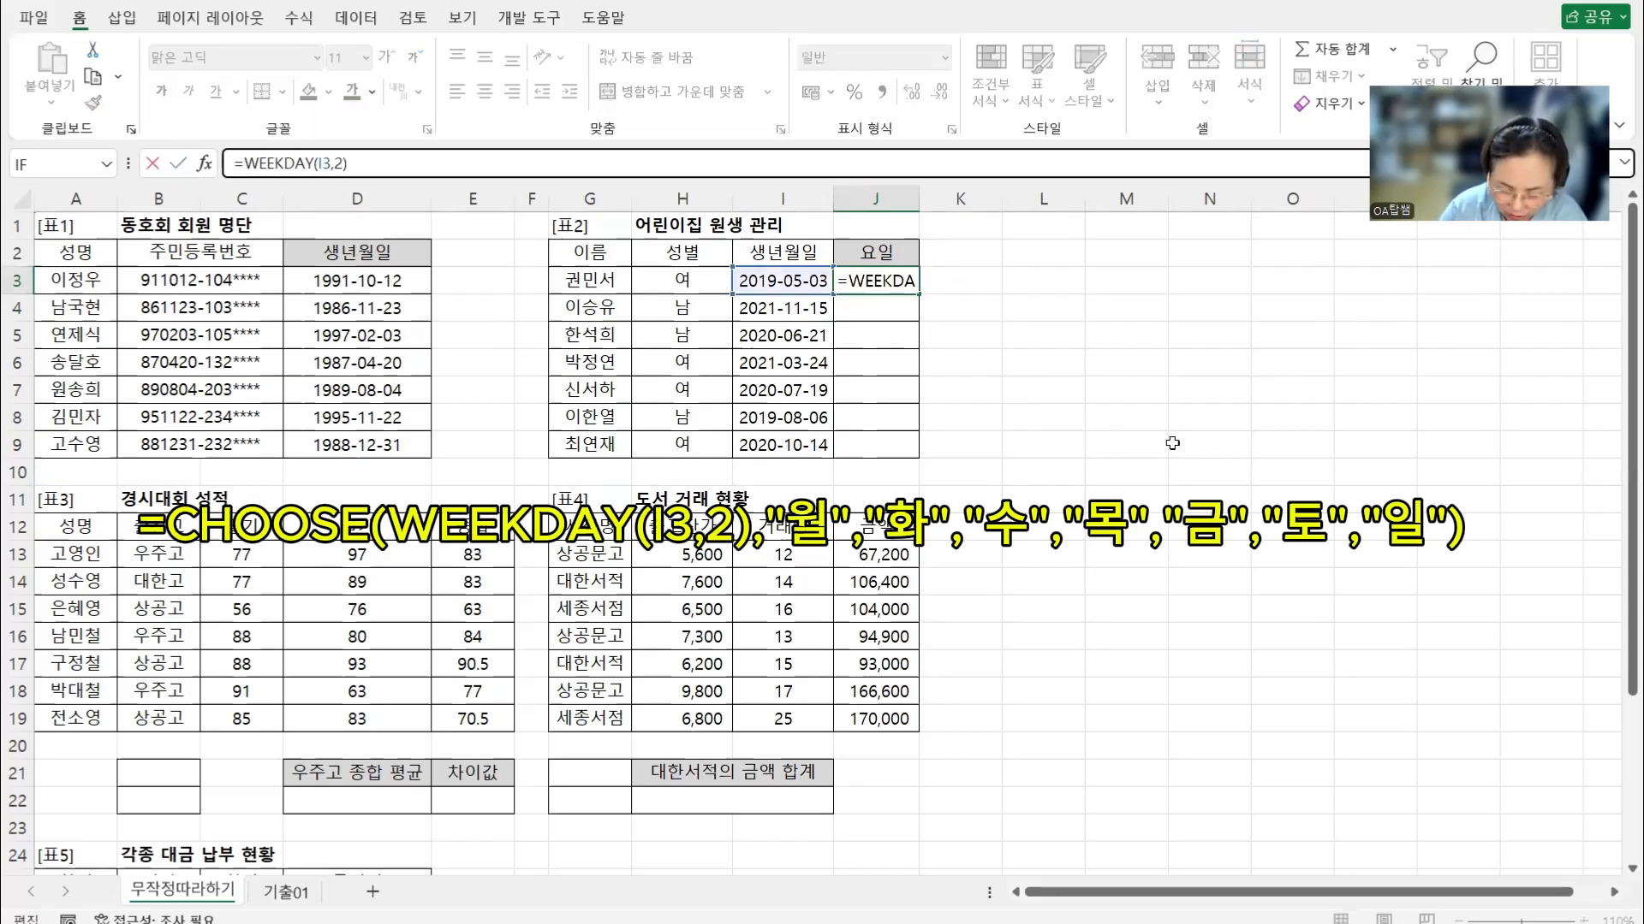
text(CHOOSE)
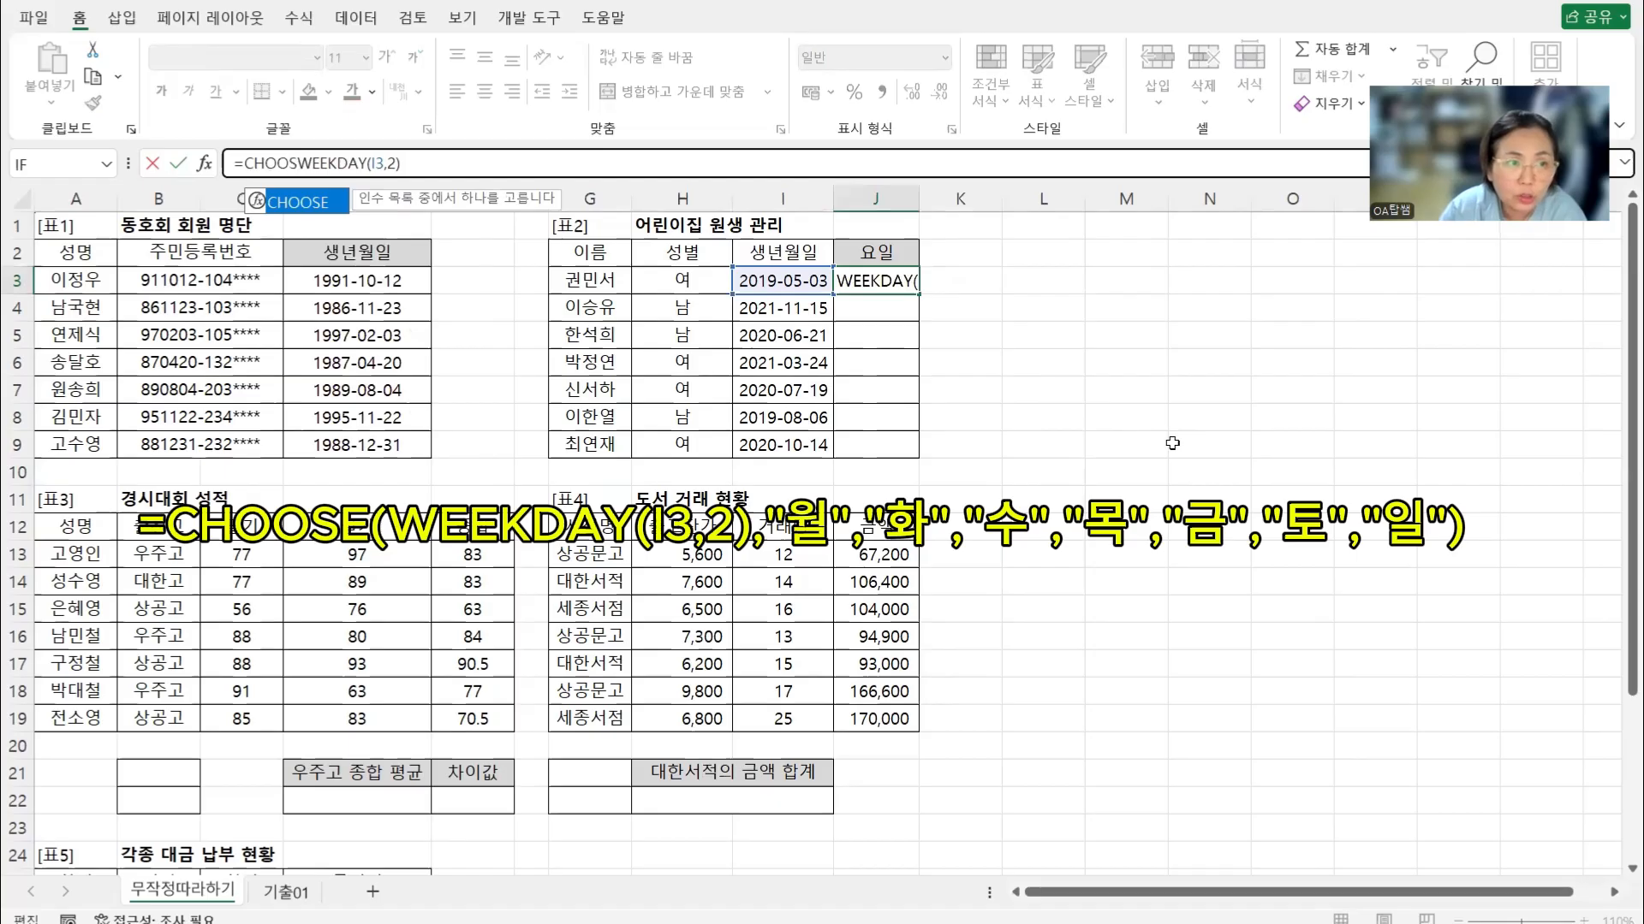
text(()
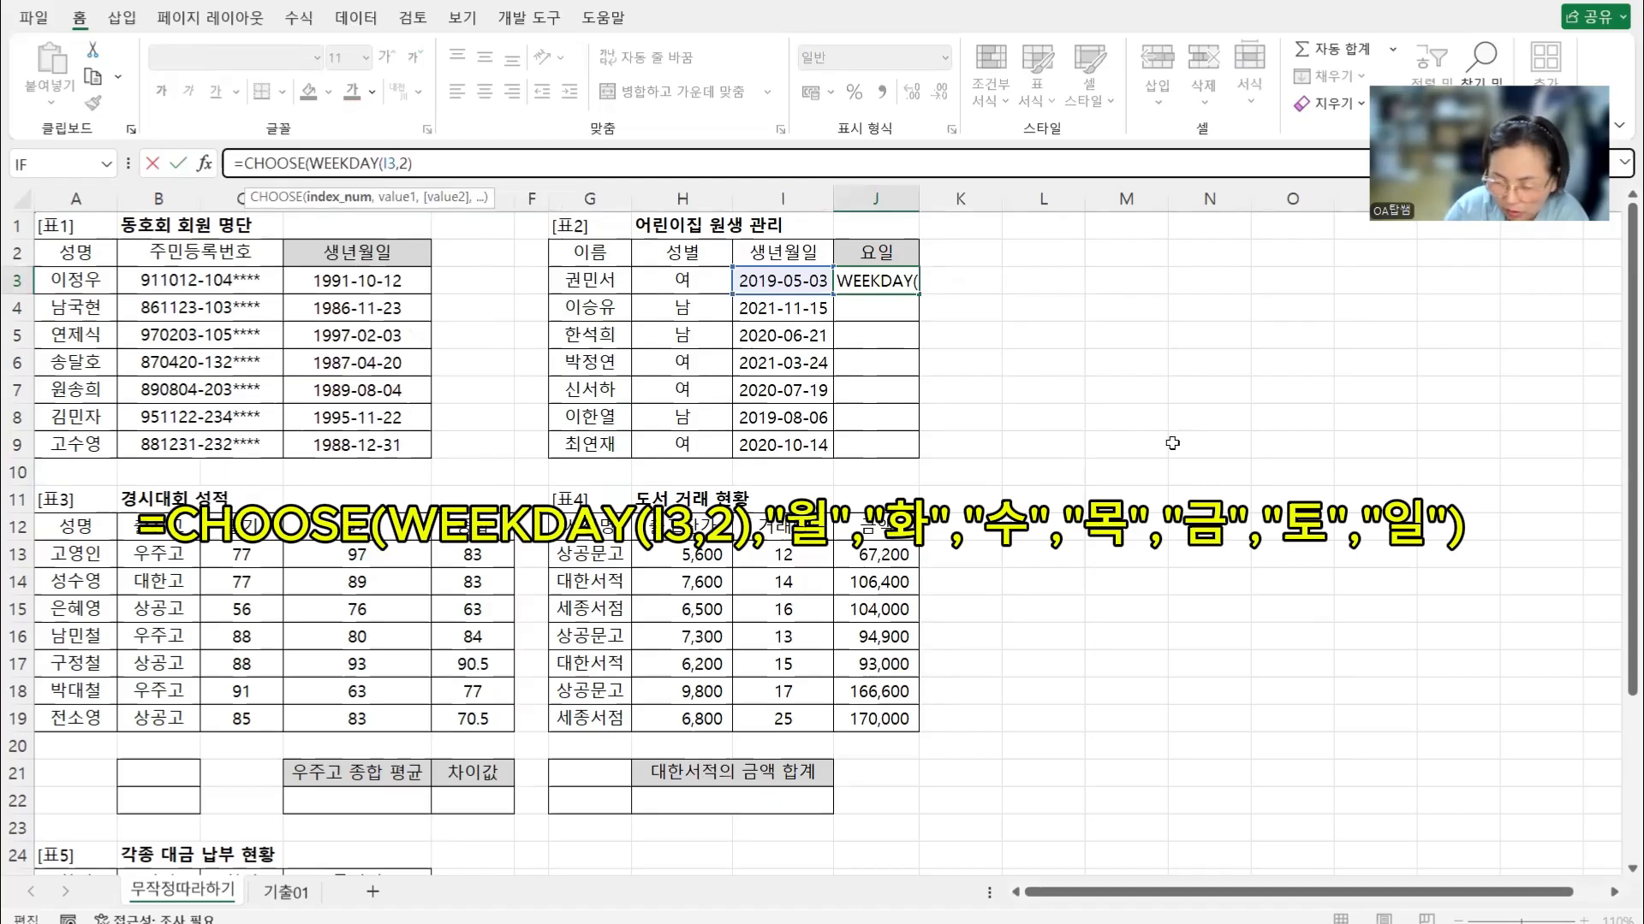
Add "월" and "화" as the first two value arguments after WEEKDAY(I3,2) in J3's CHOOSE formula
click(443, 161)
text(,")
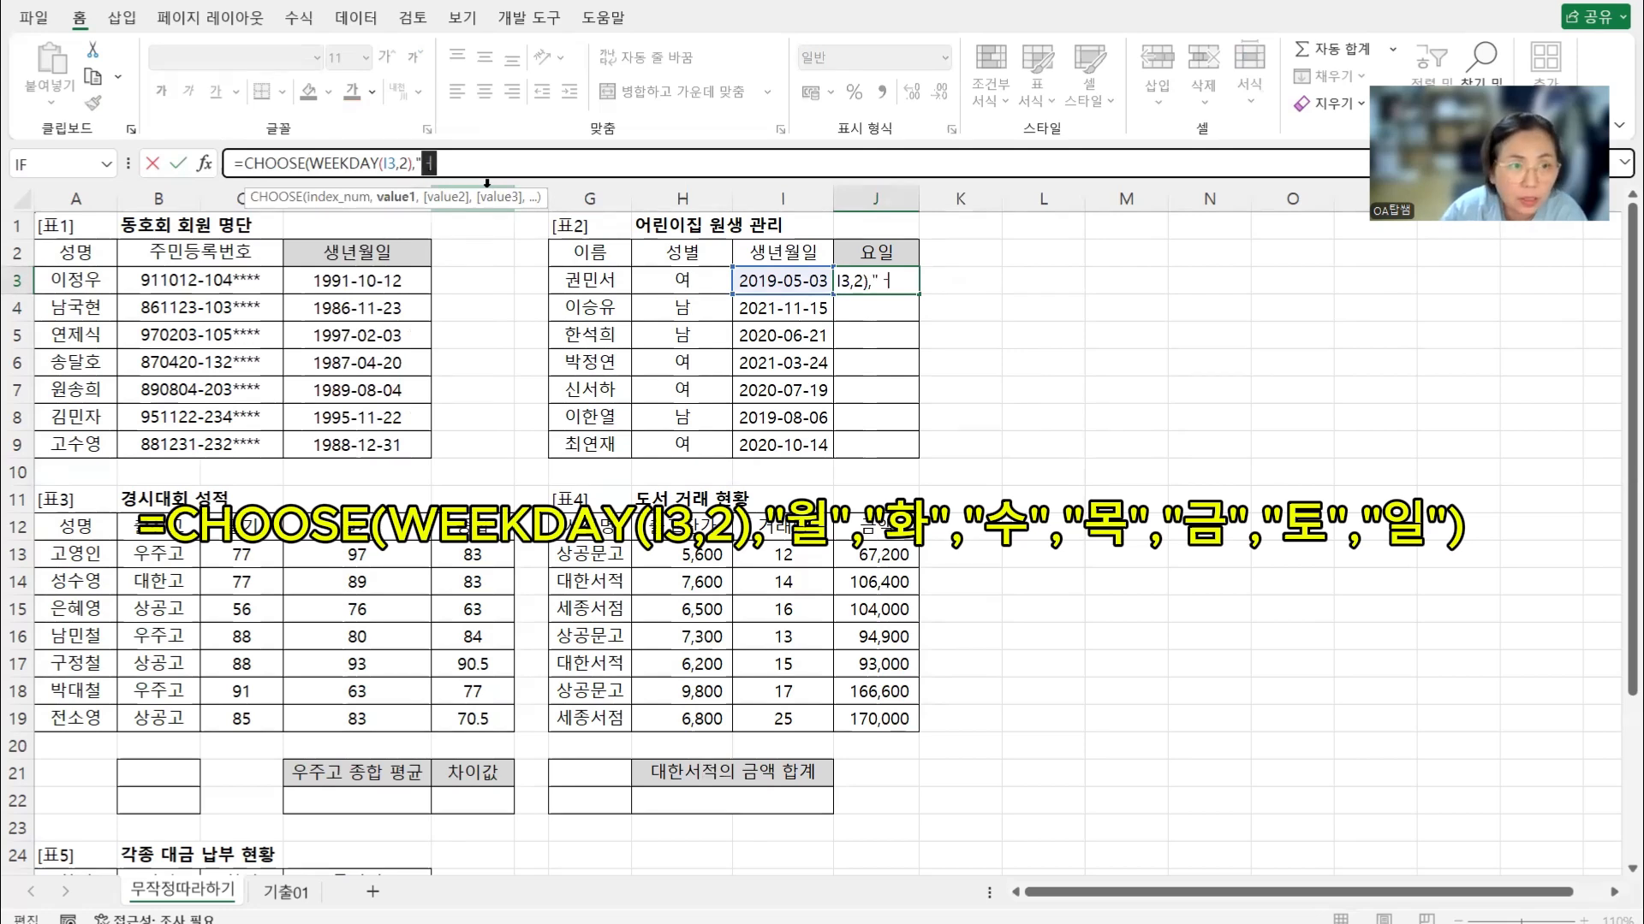
text(dn)
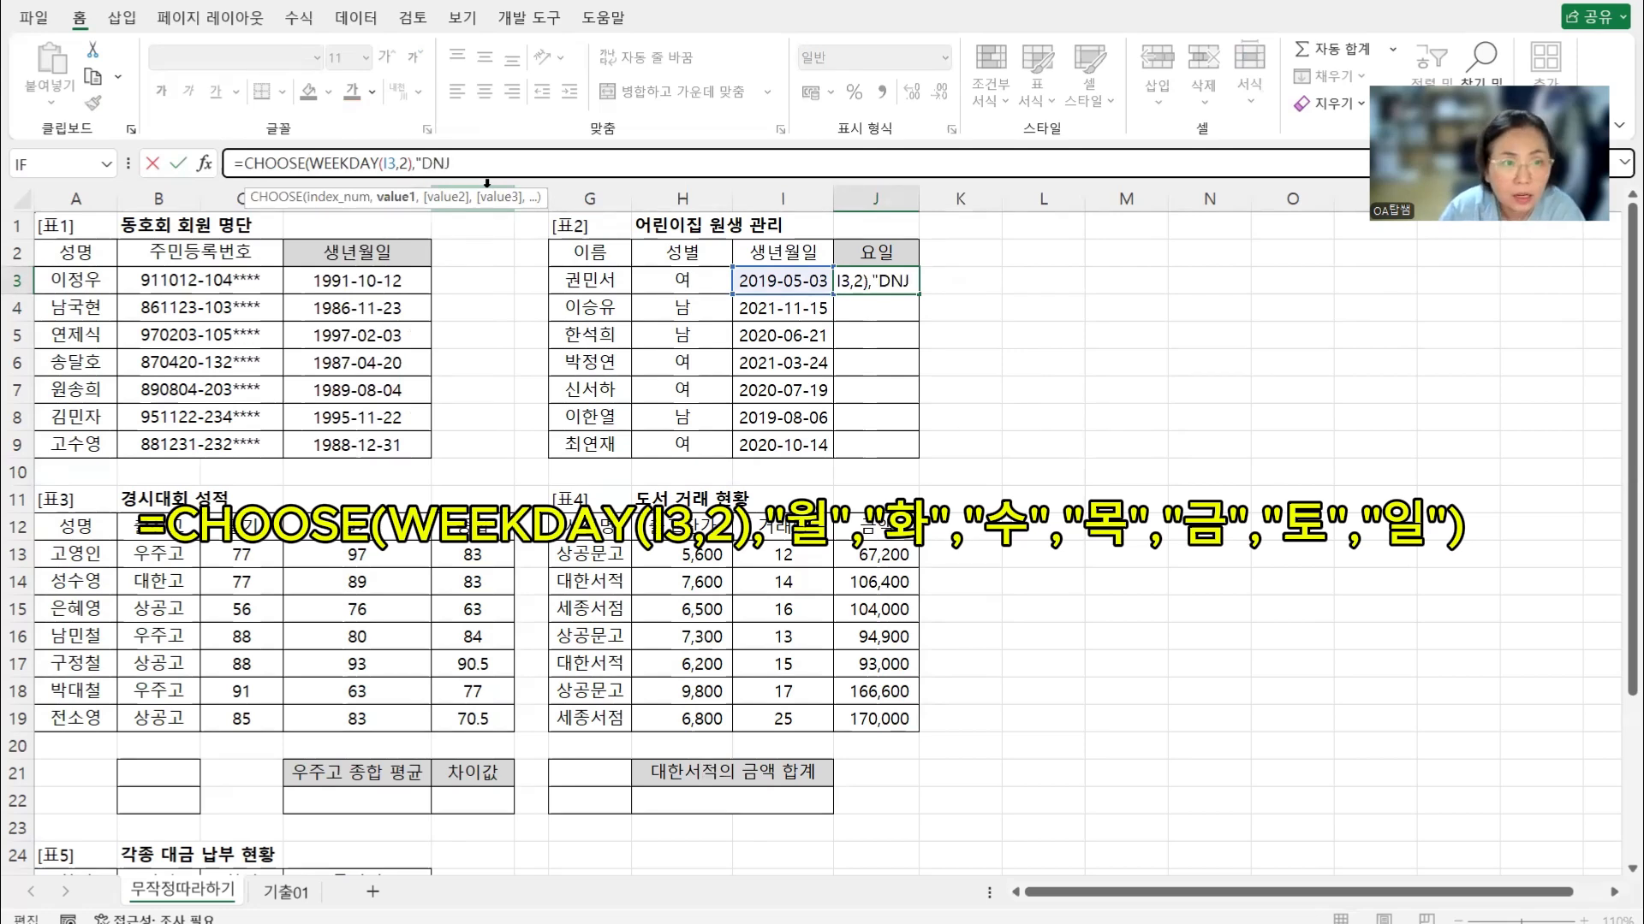
key(BackSpace)
key(BackSpace)
text(월",)
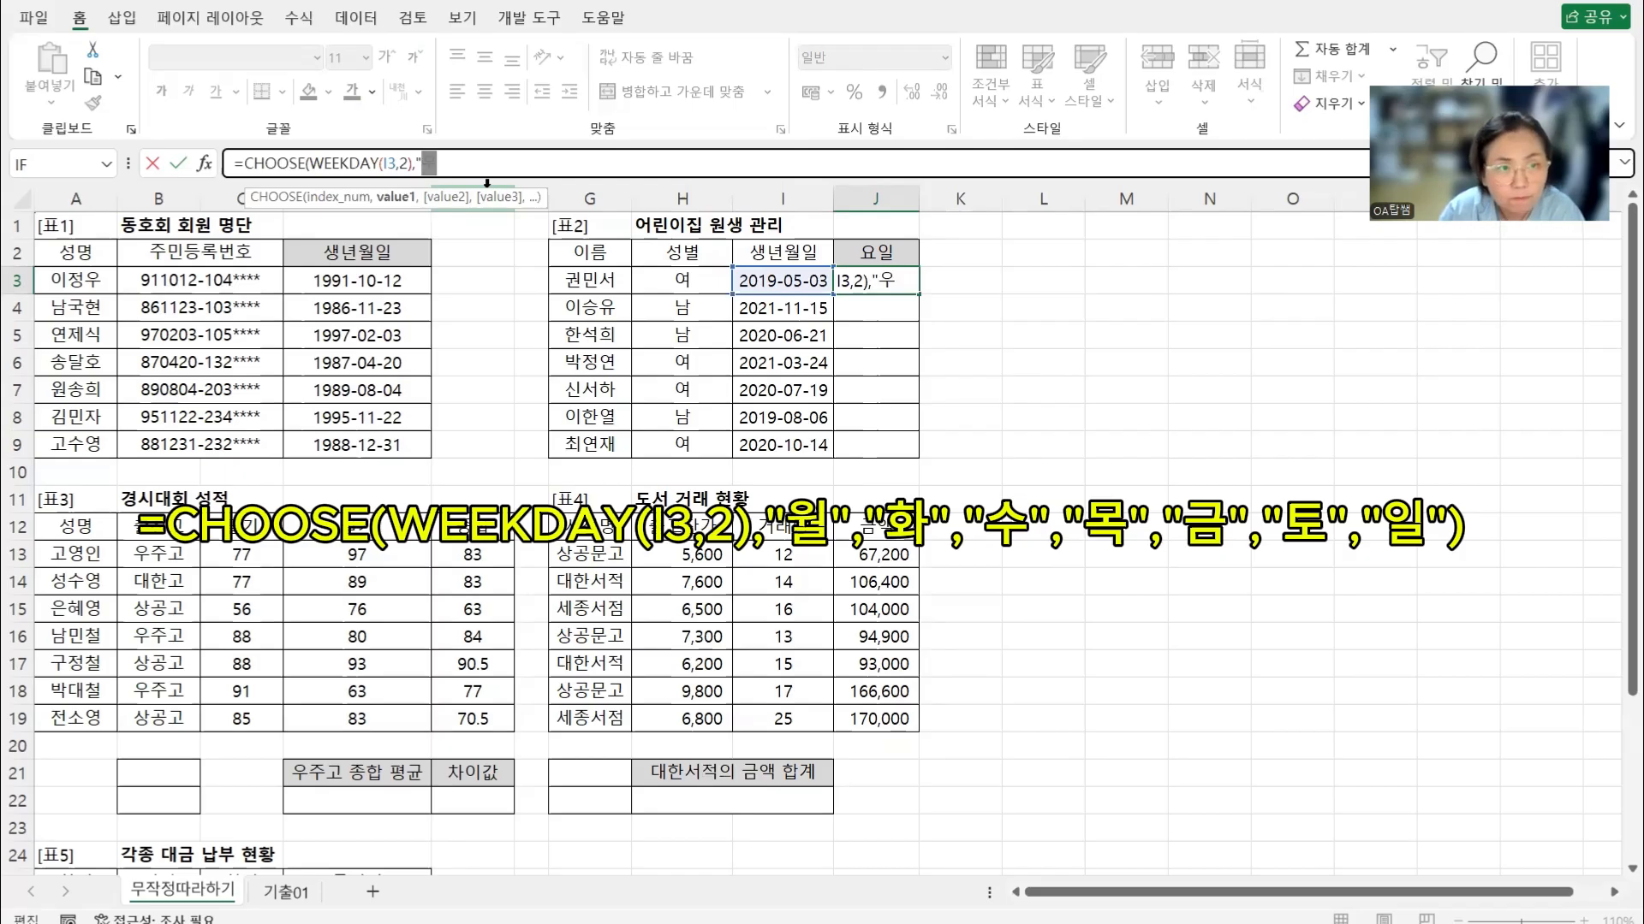
text(")
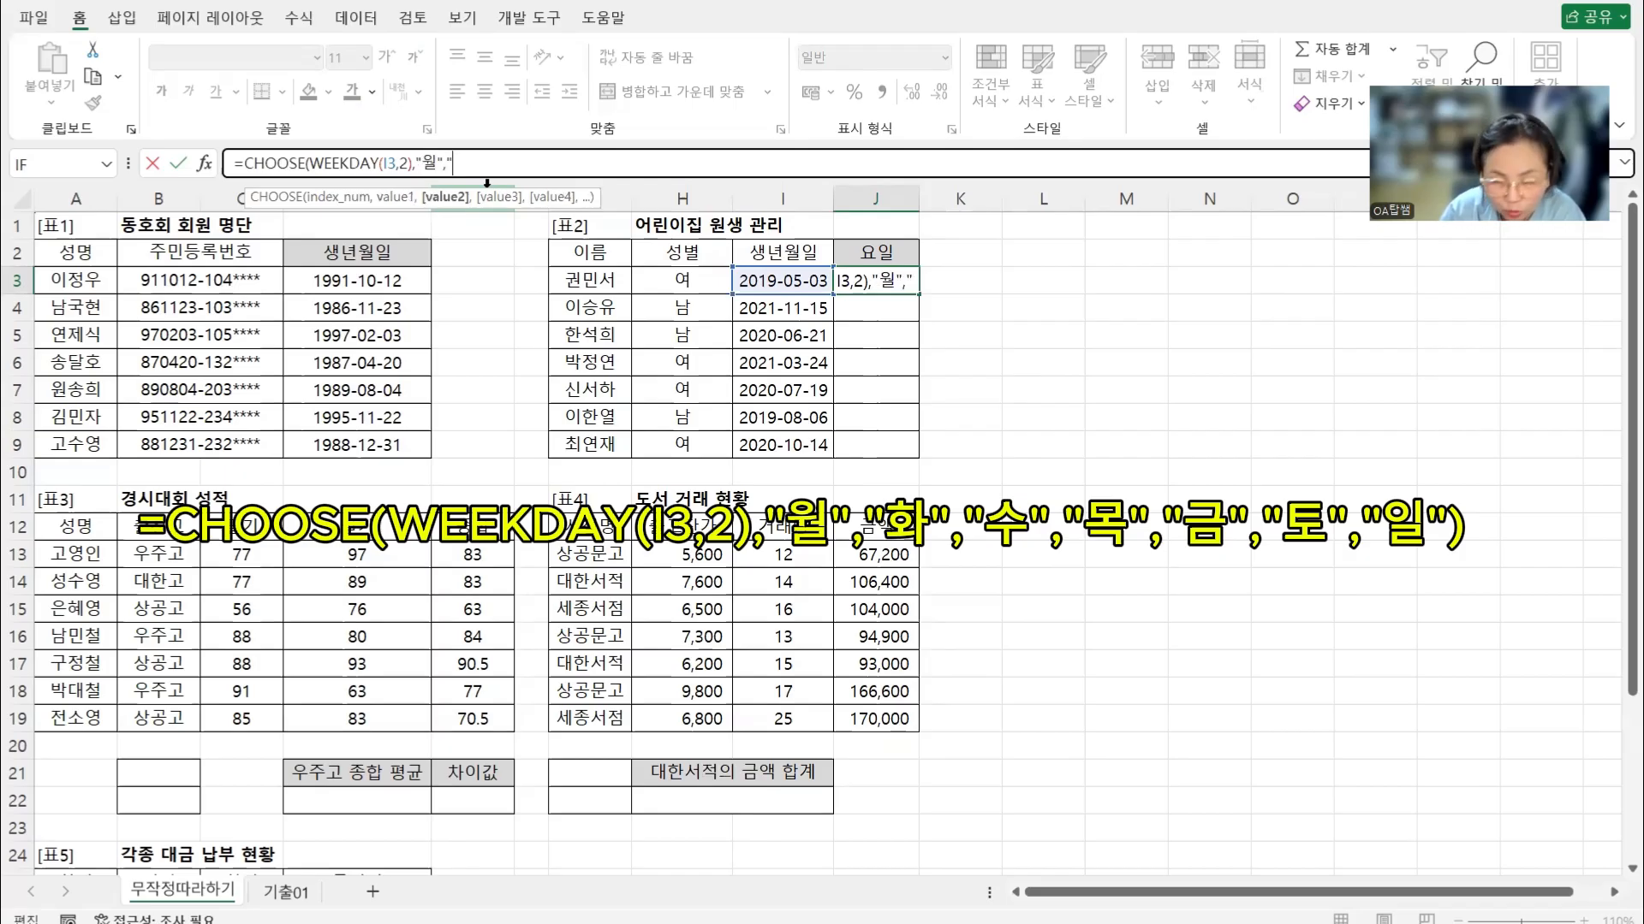
text(화",)
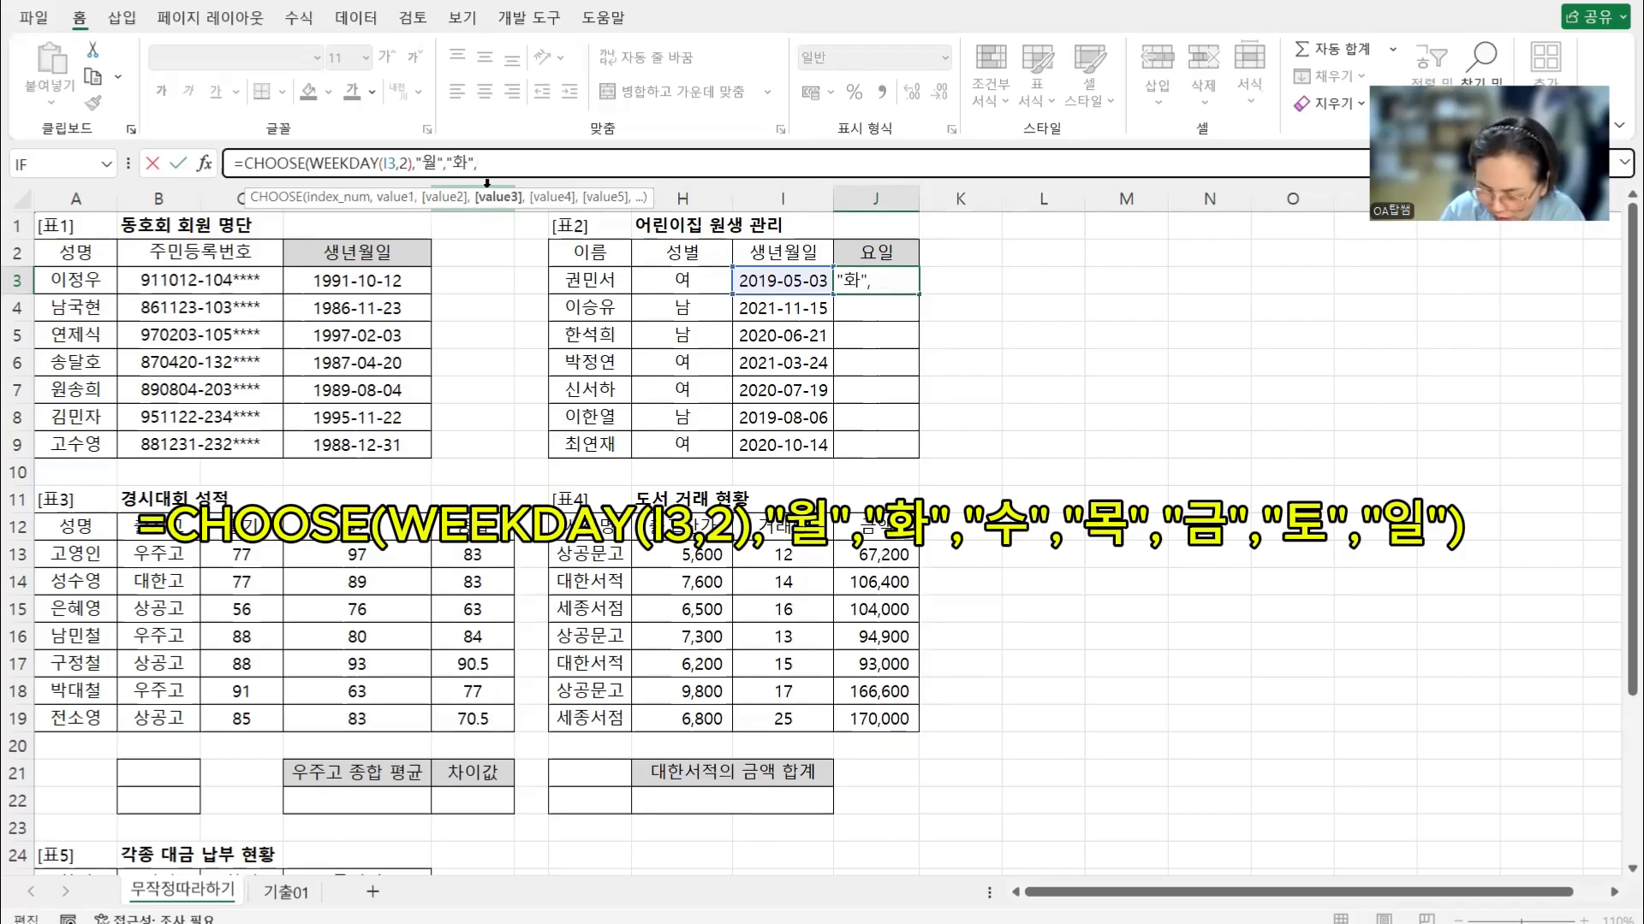
Complete J3's CHOOSE formula with the values "수","목","금","토","일" and fill it down to J9
text(")
text(수)
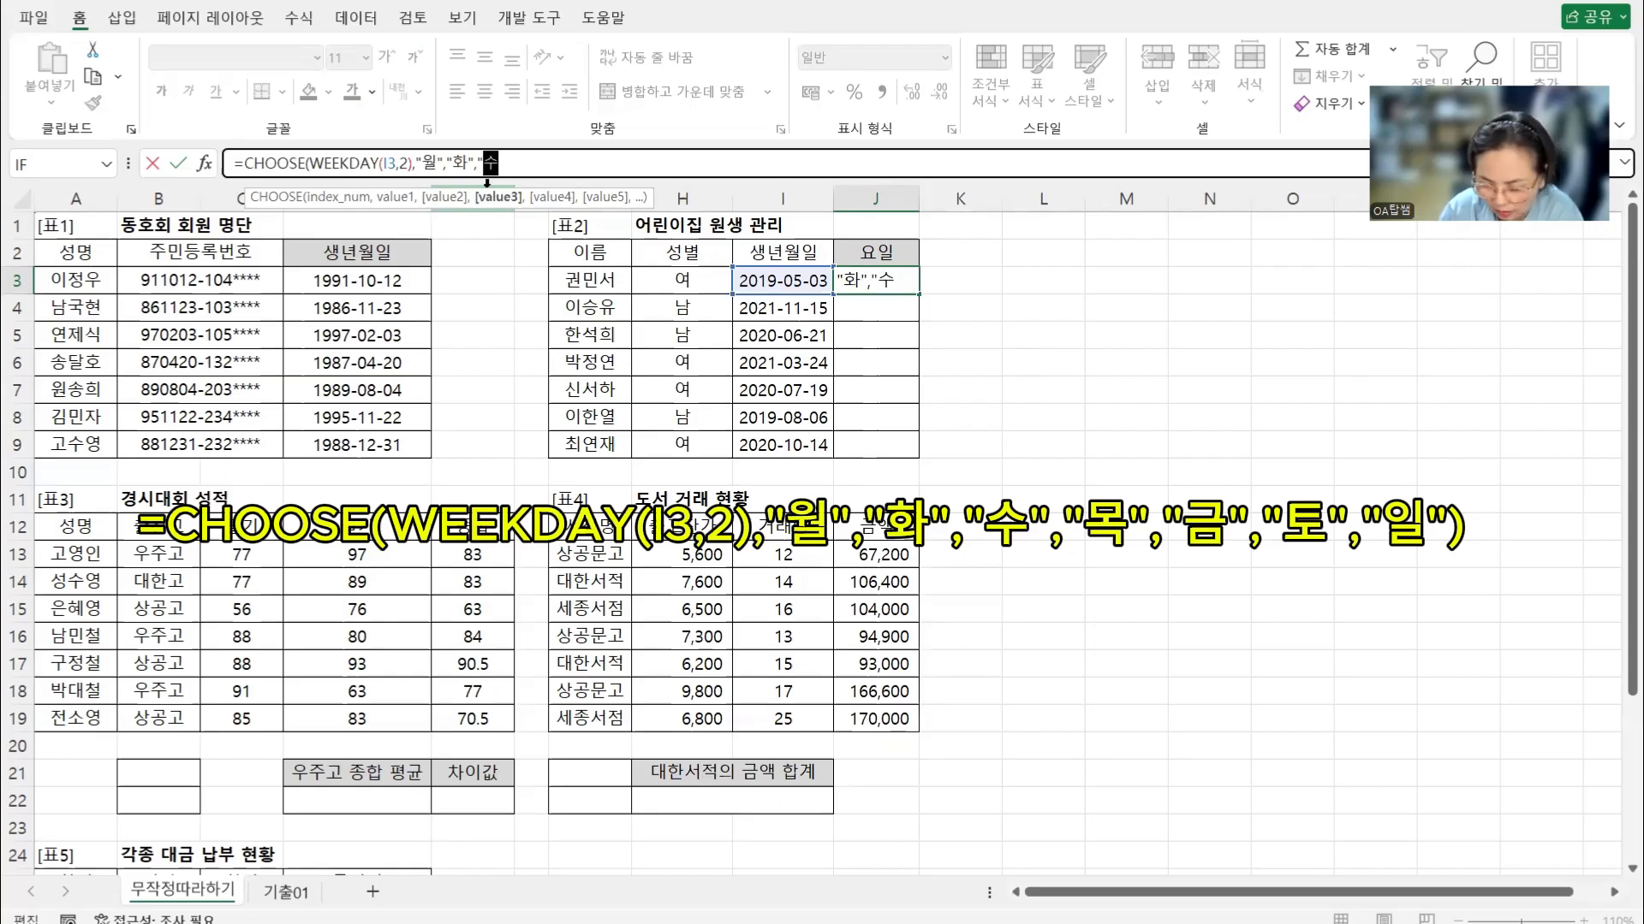
text(","ㅁ목)
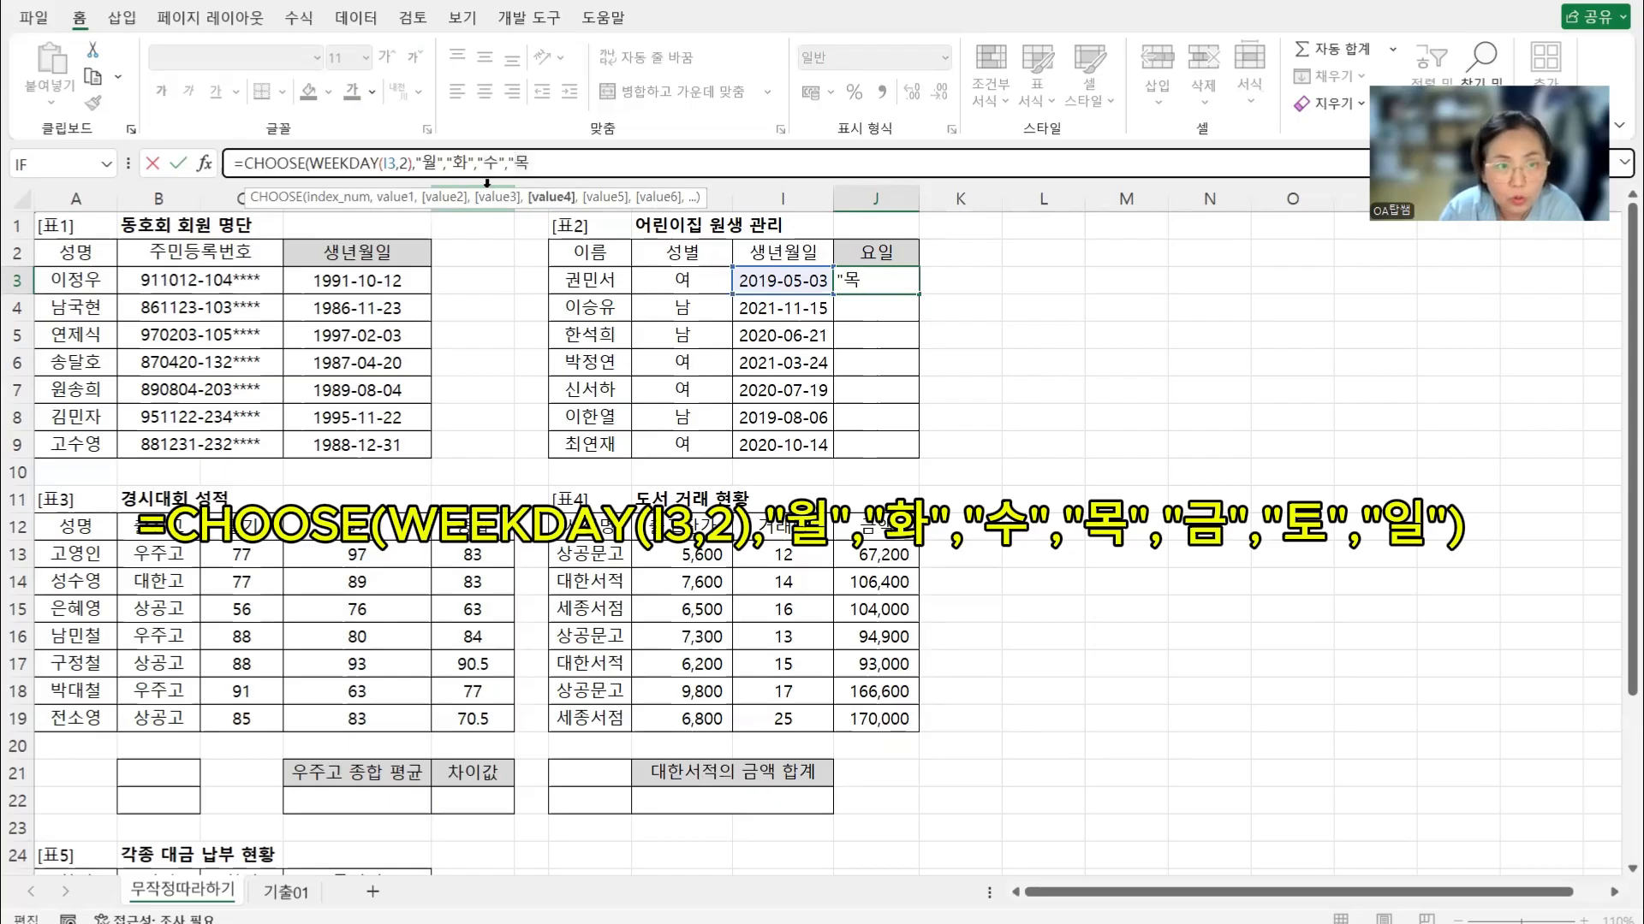
text(","금",)
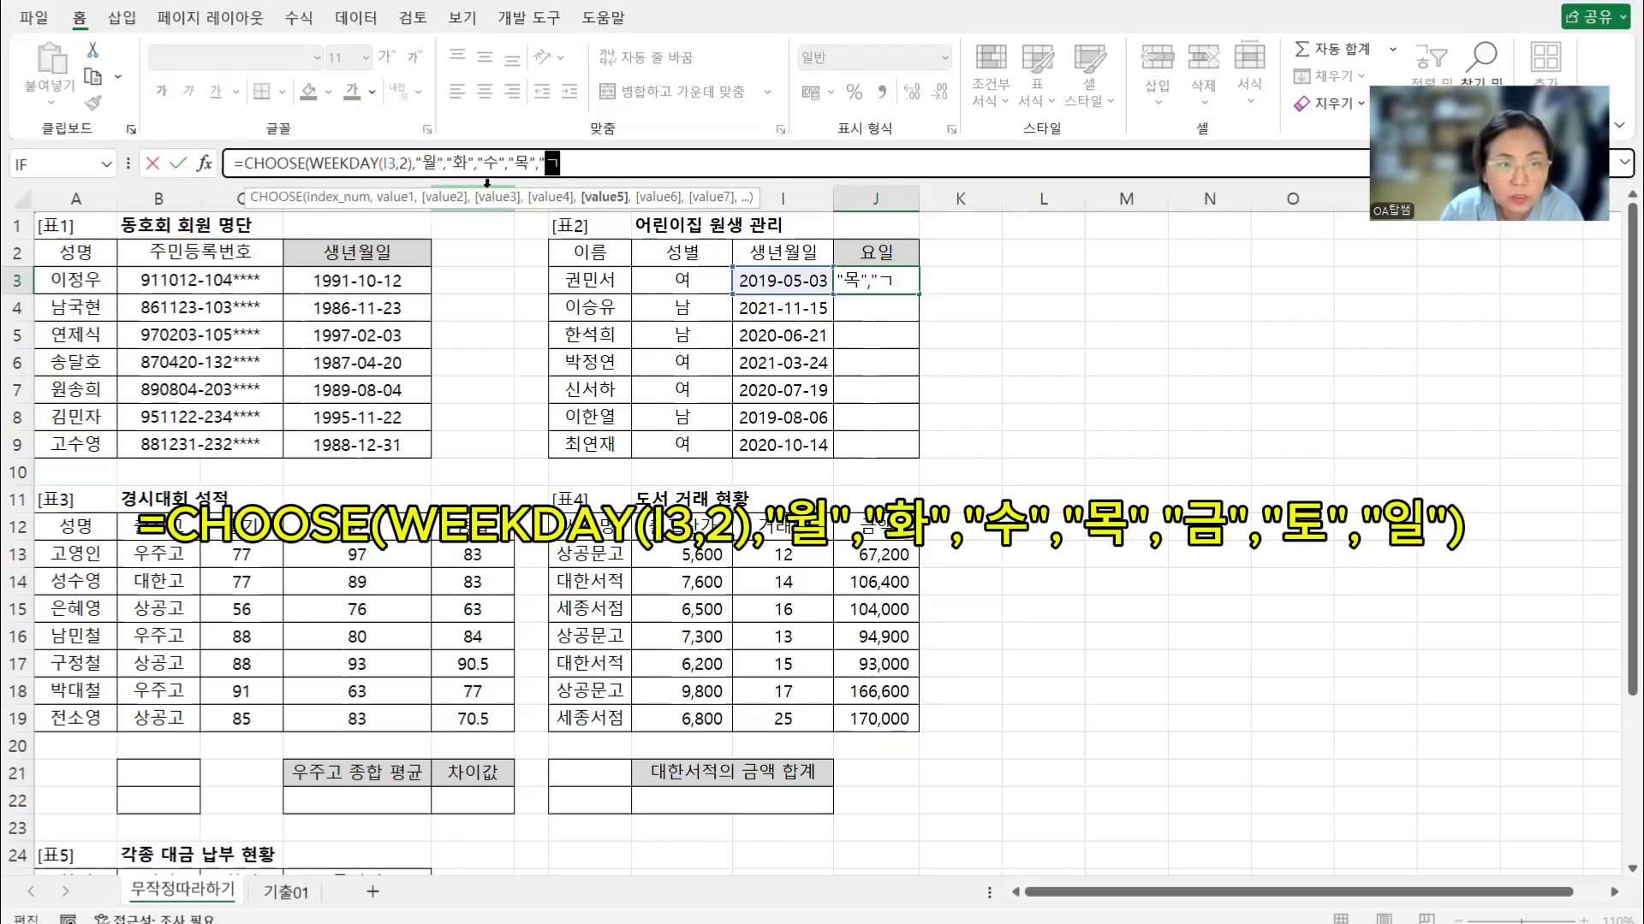
text(")
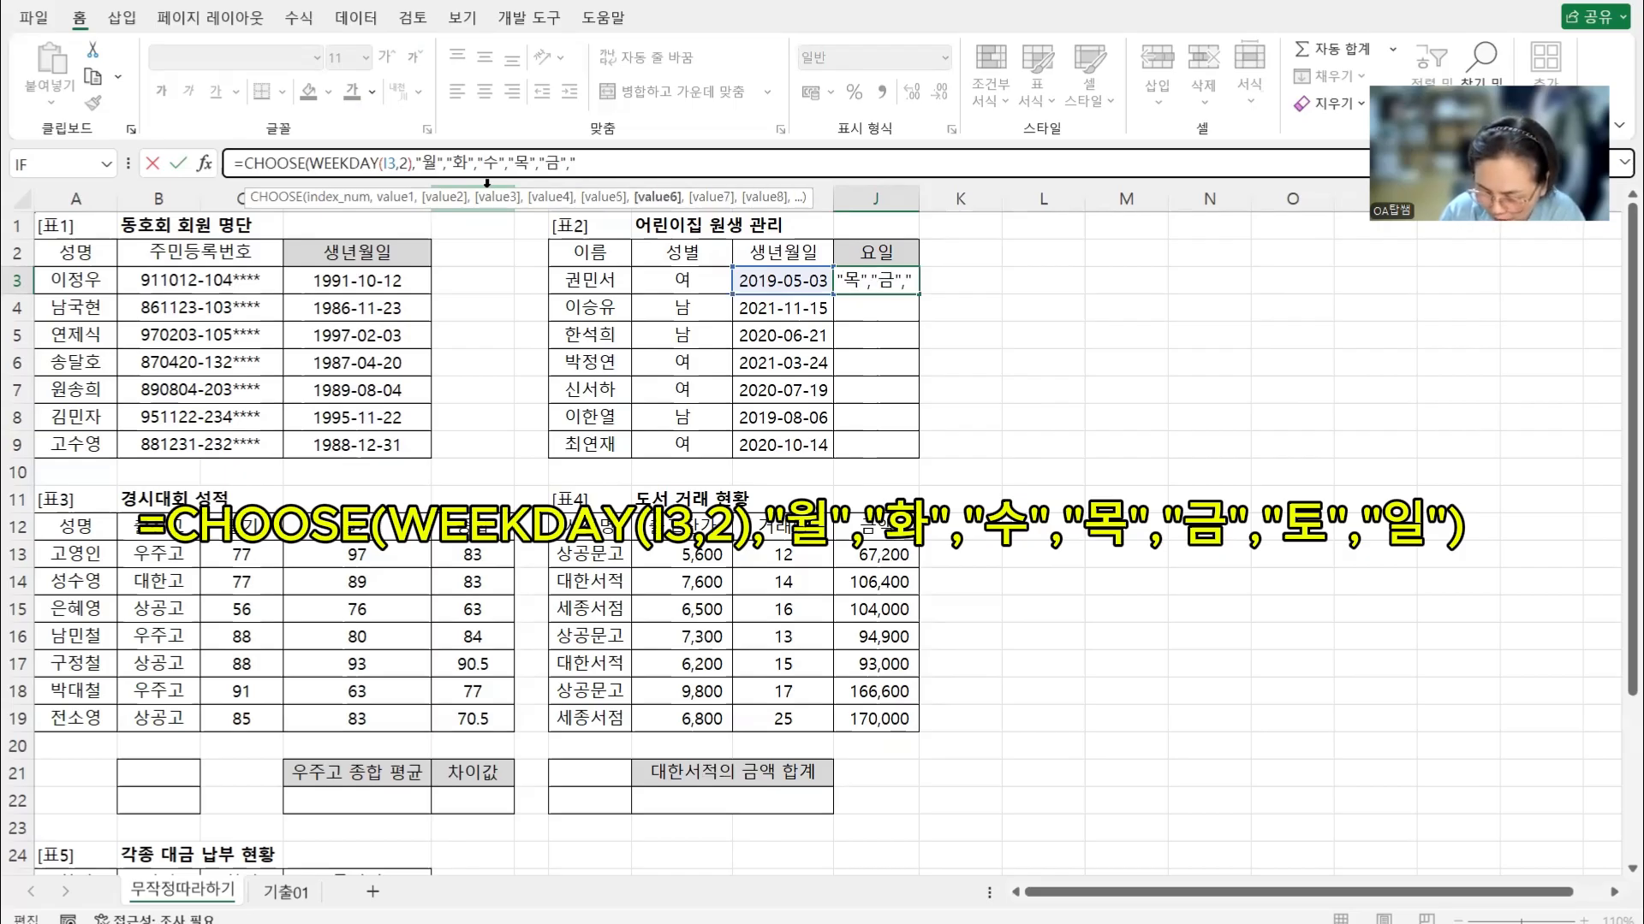
text(토","일)
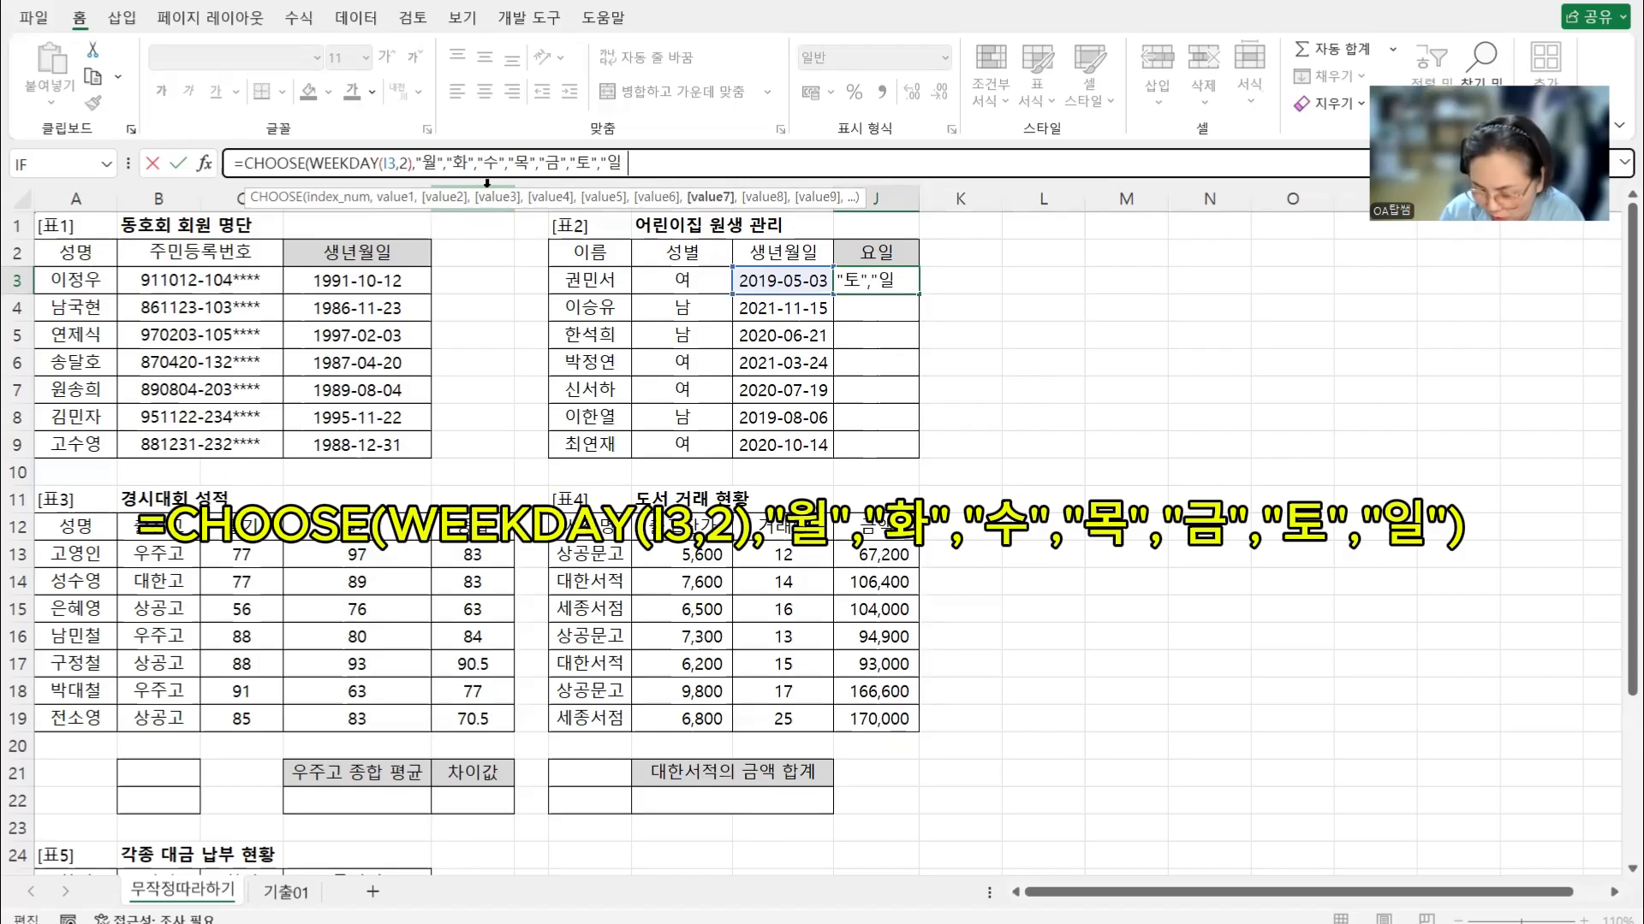
text())
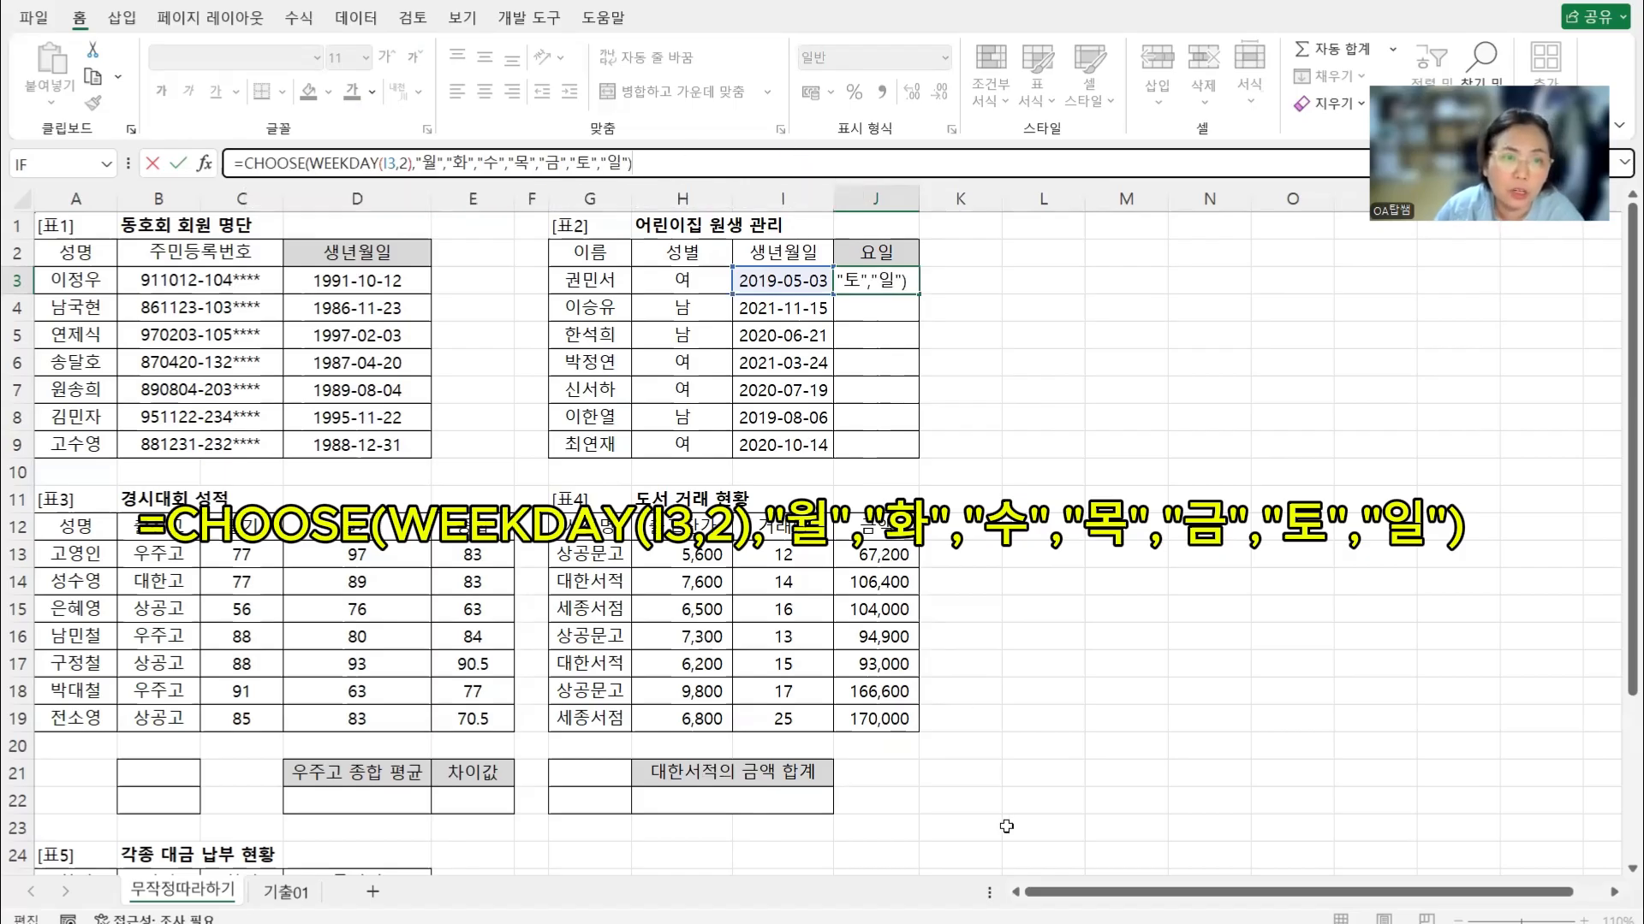
key(Return)
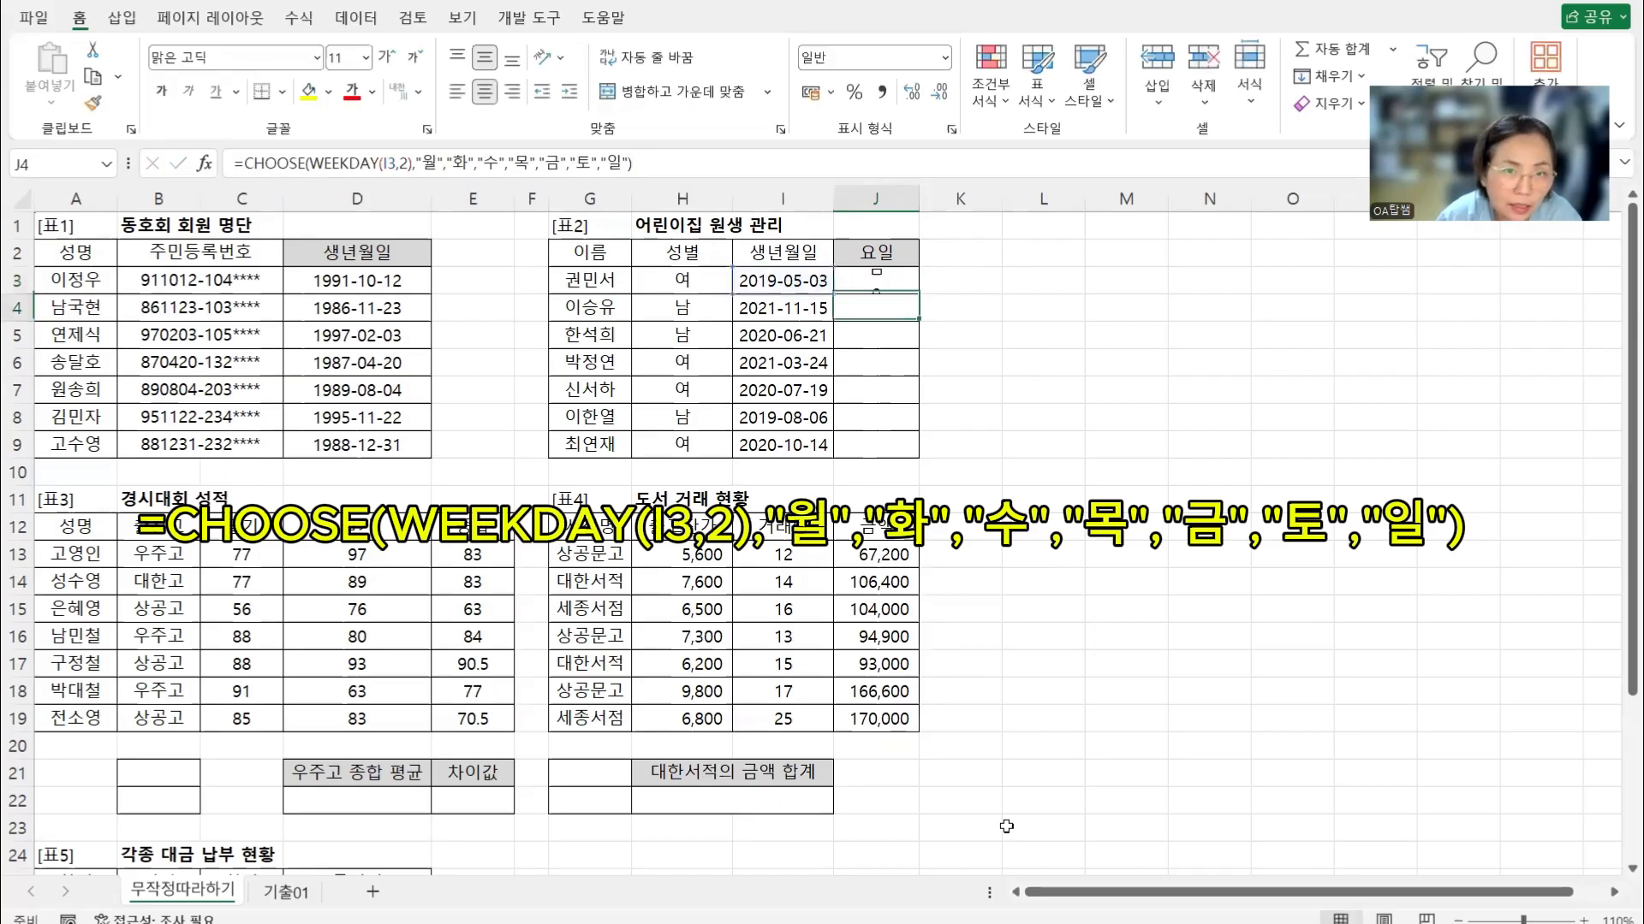
click(907, 284)
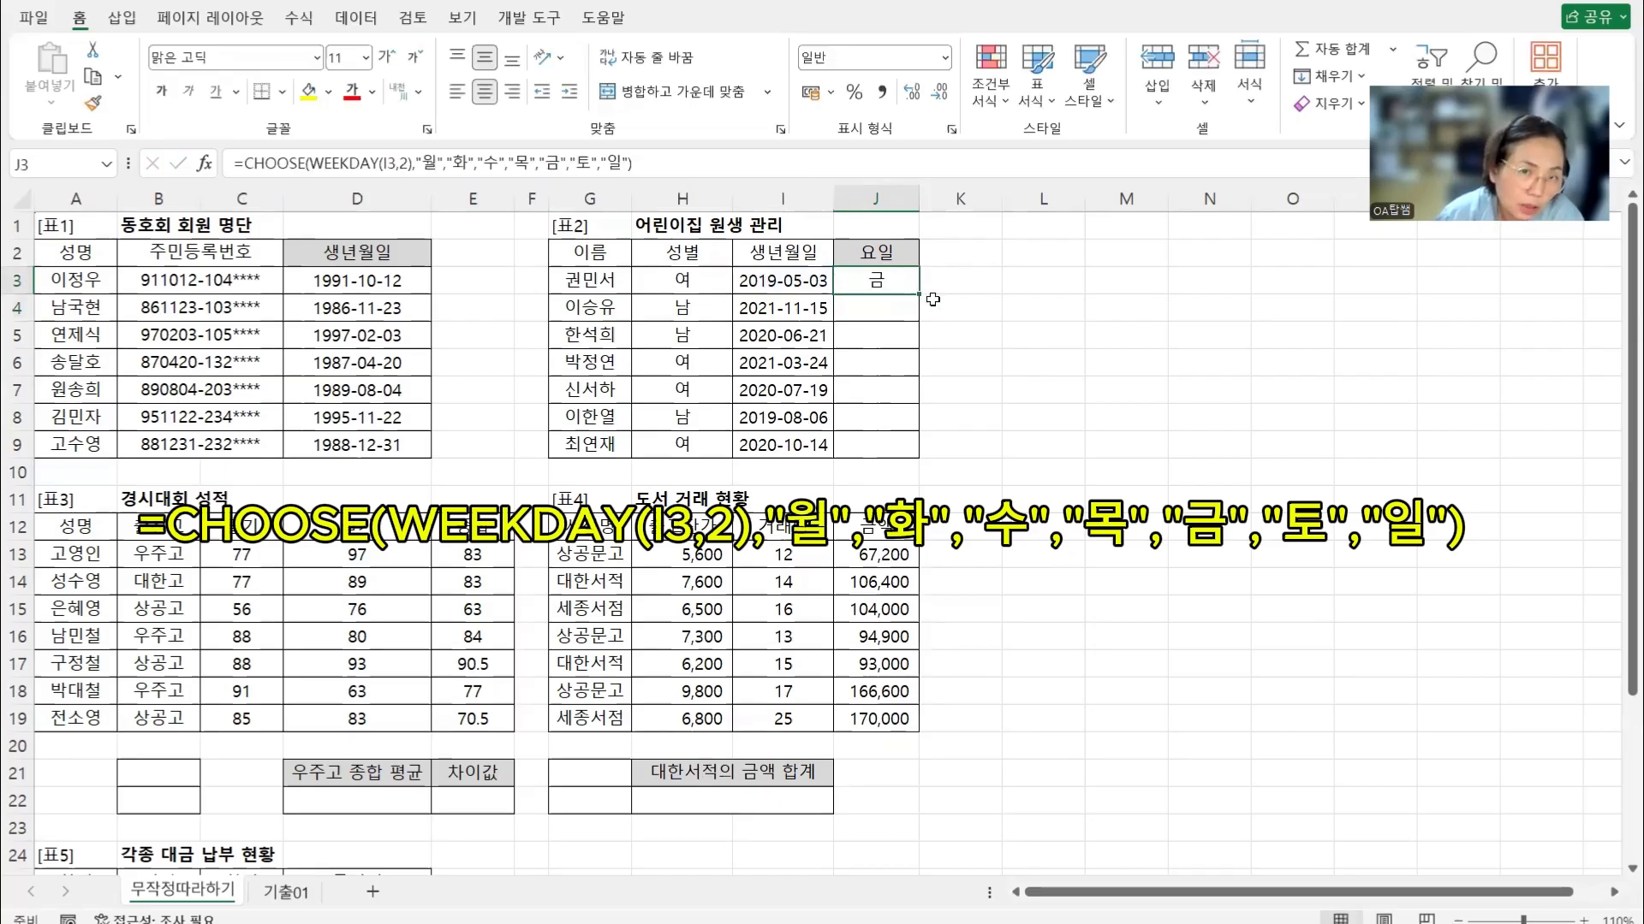
double_click(920, 292)
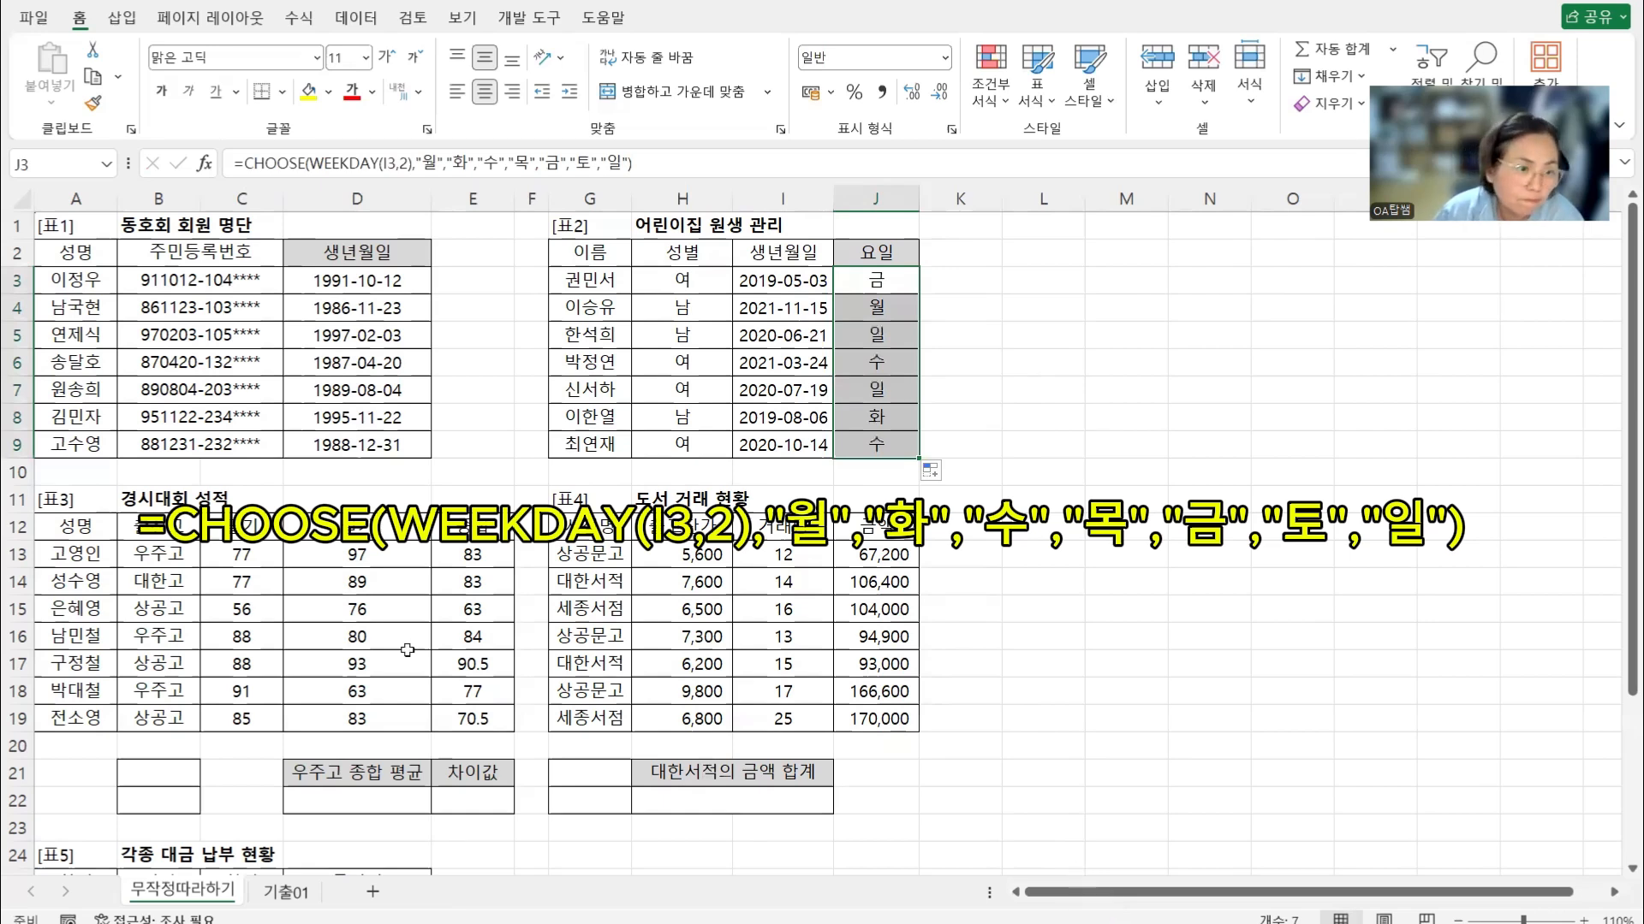
Begin a DAVERAGE formula in D22, the 우주고 종합 평균 cell, with the 표3 range A12:E19 as its database
click(351, 798)
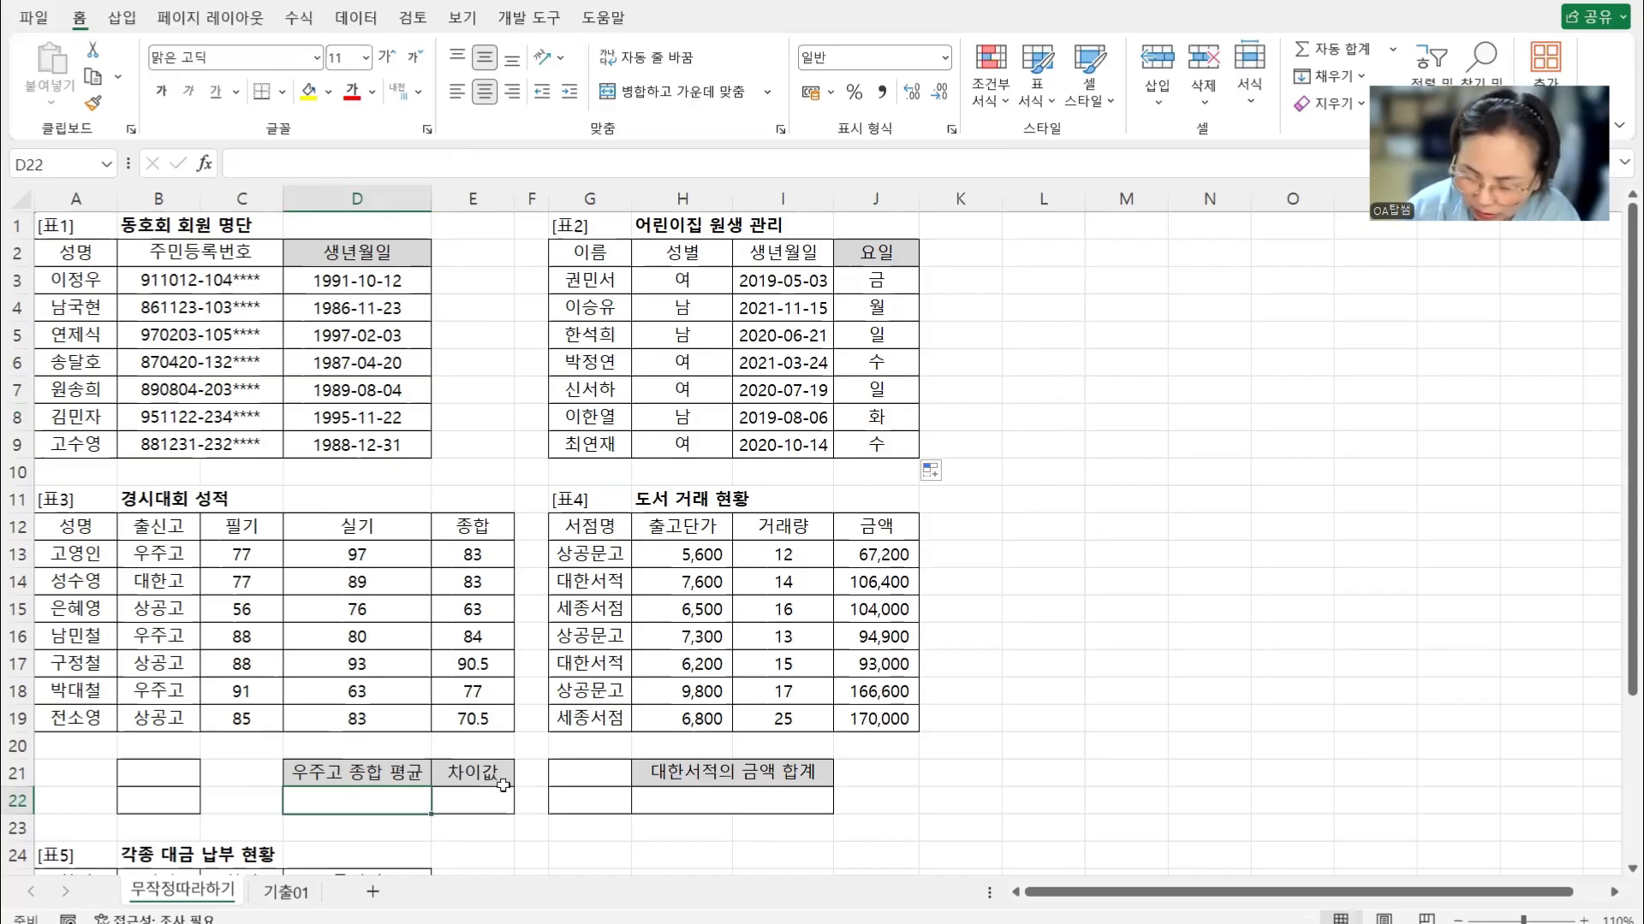
text(=)
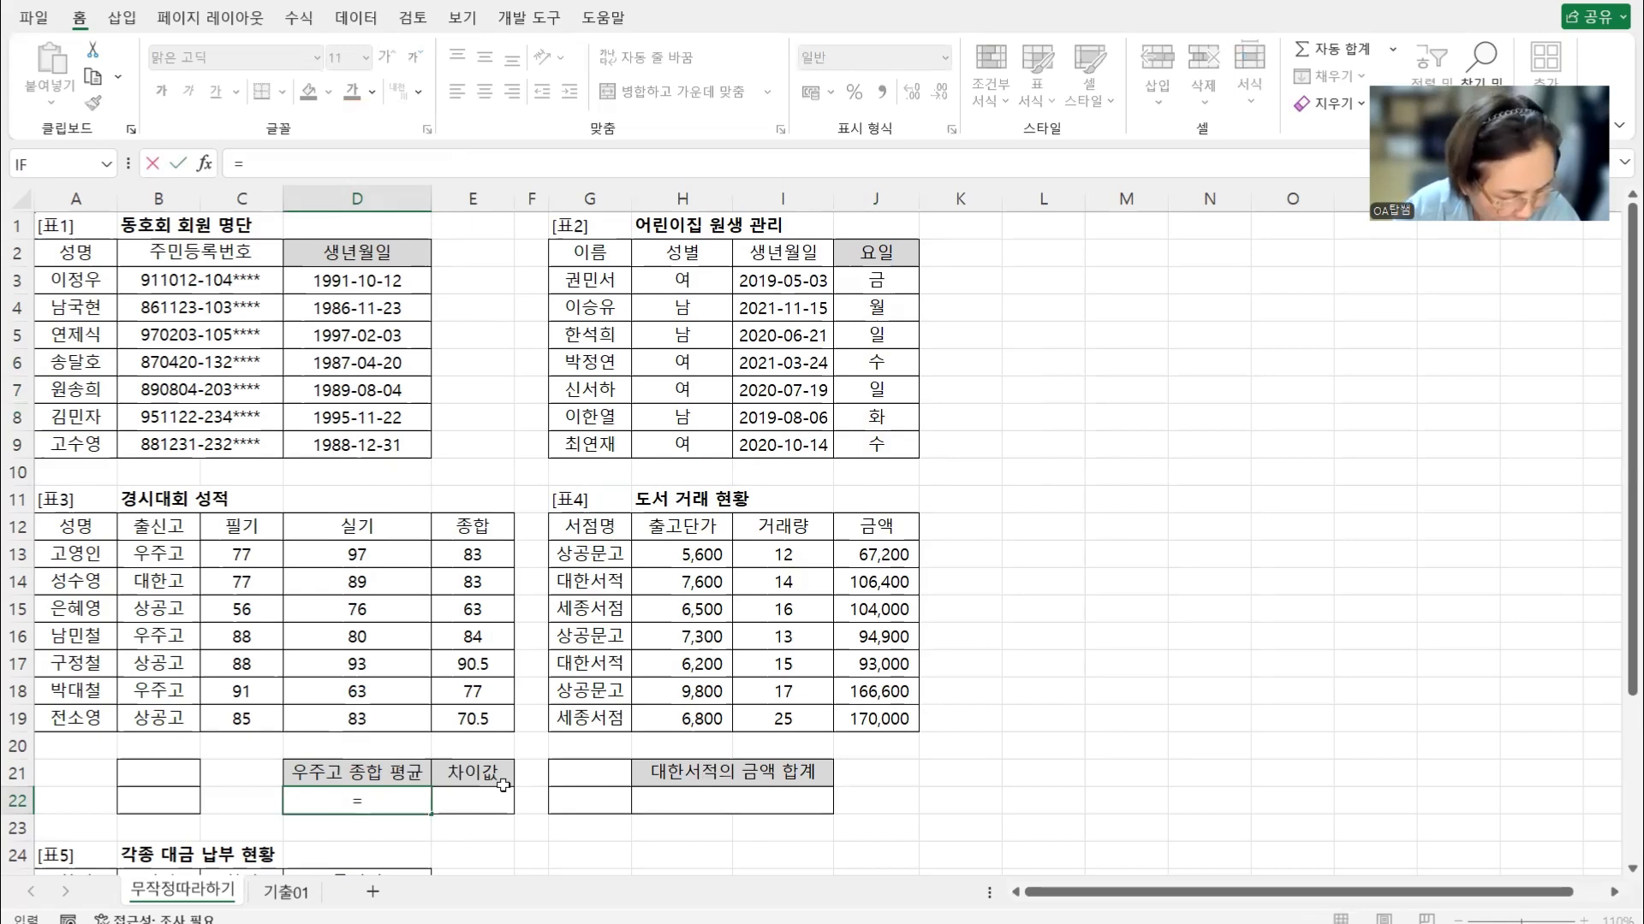
text(ㅇㅁ)
key(BackSpace)
key(BackSpace)
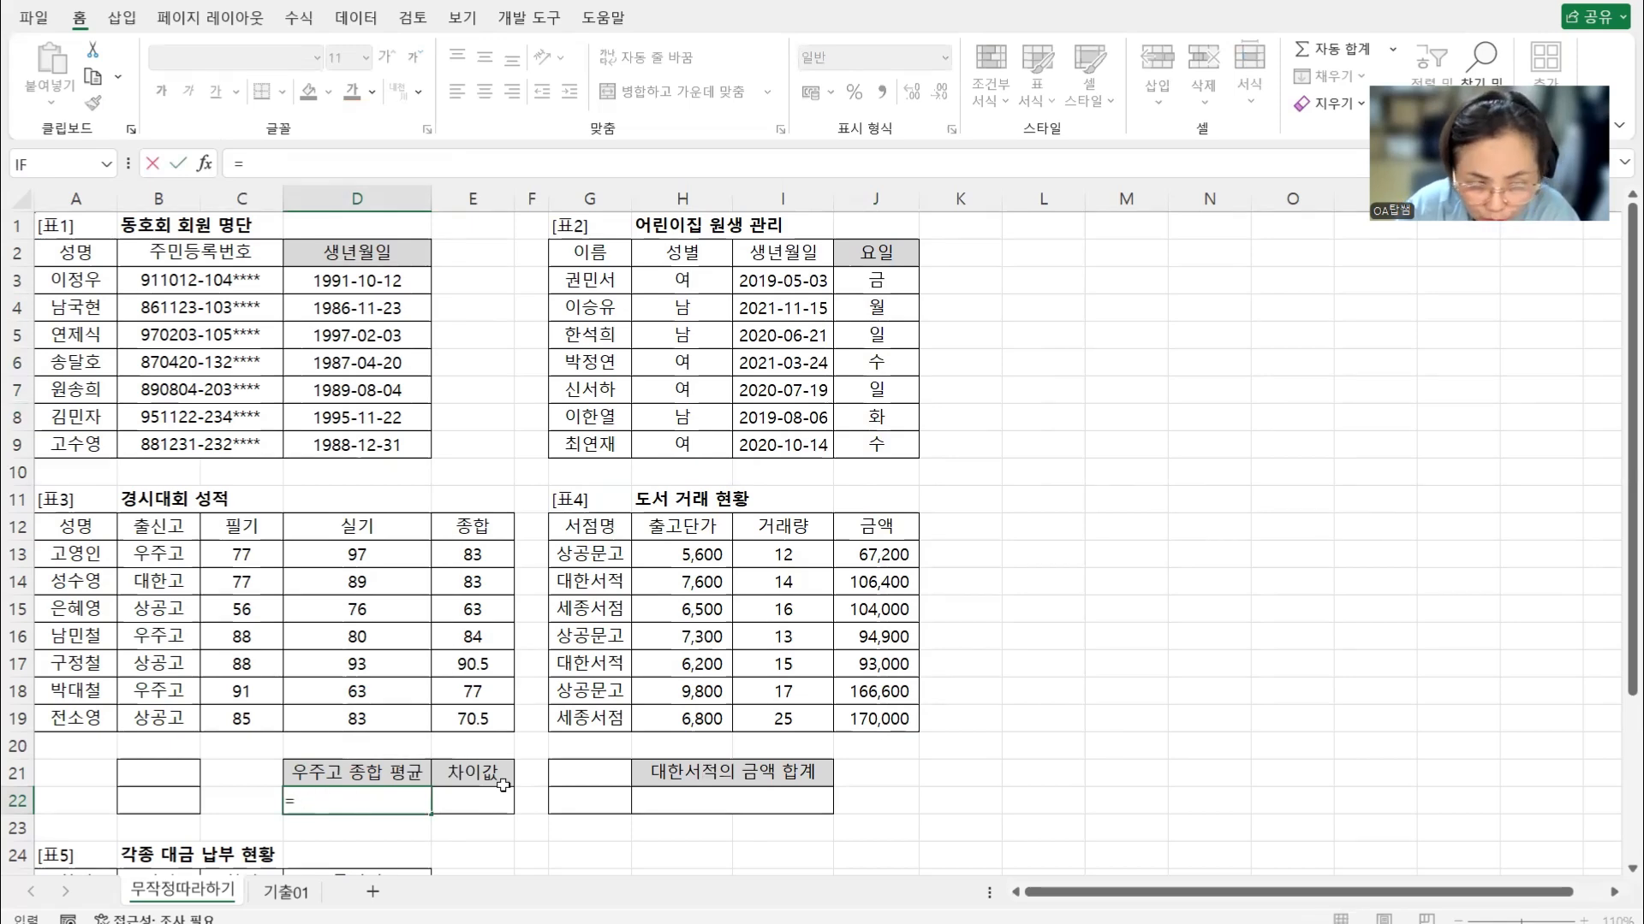
text(DAV)
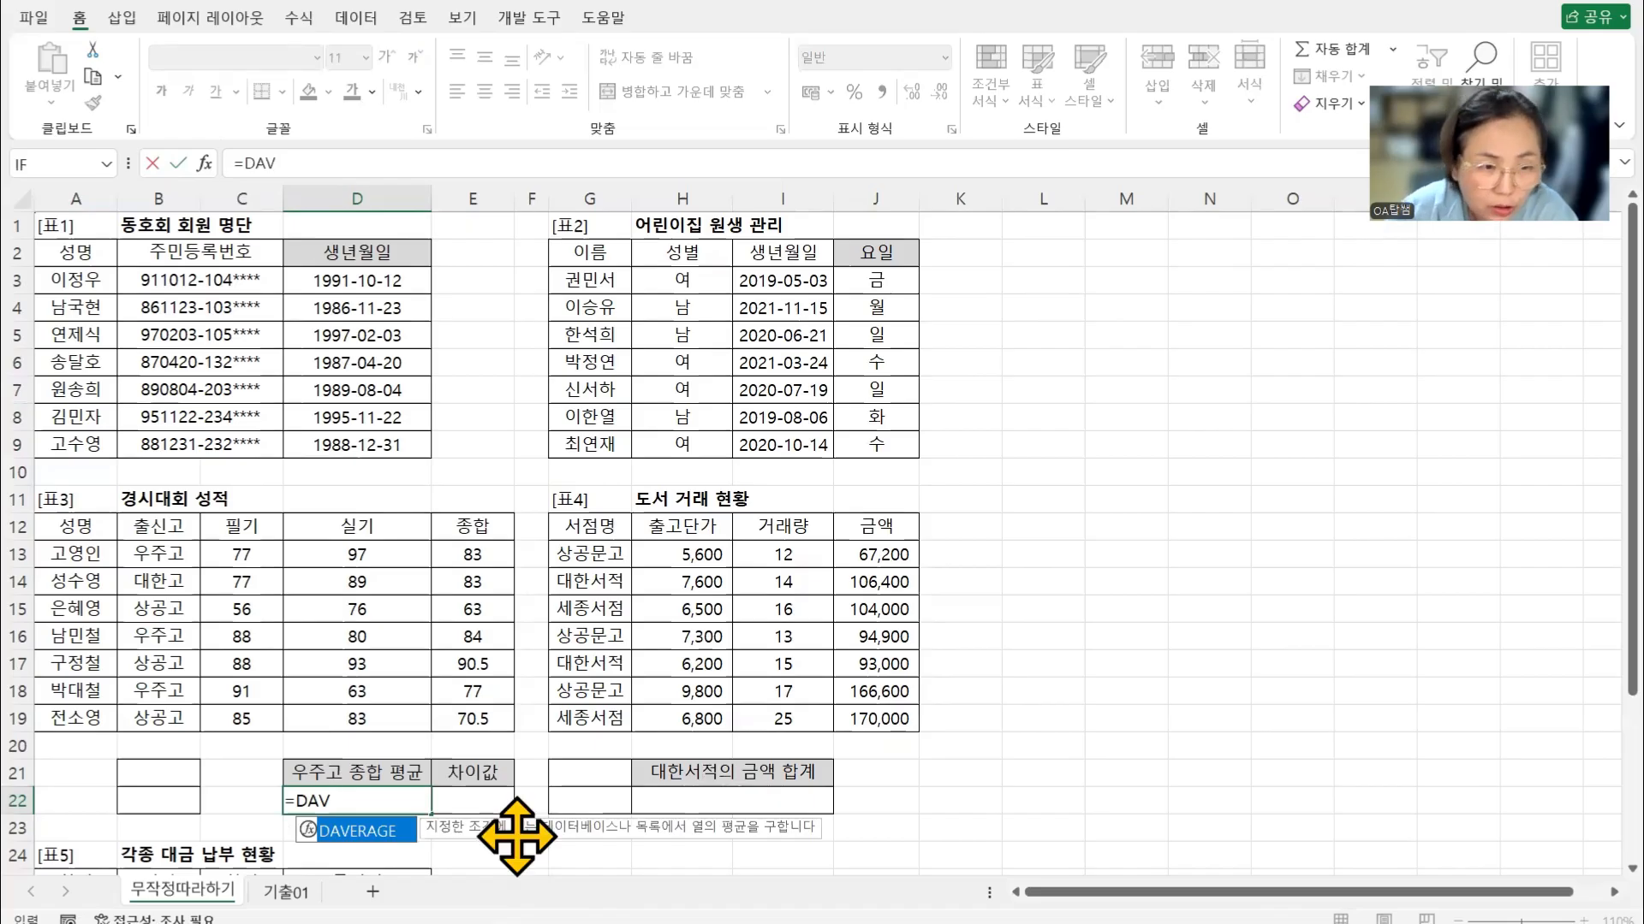
double_click(393, 832)
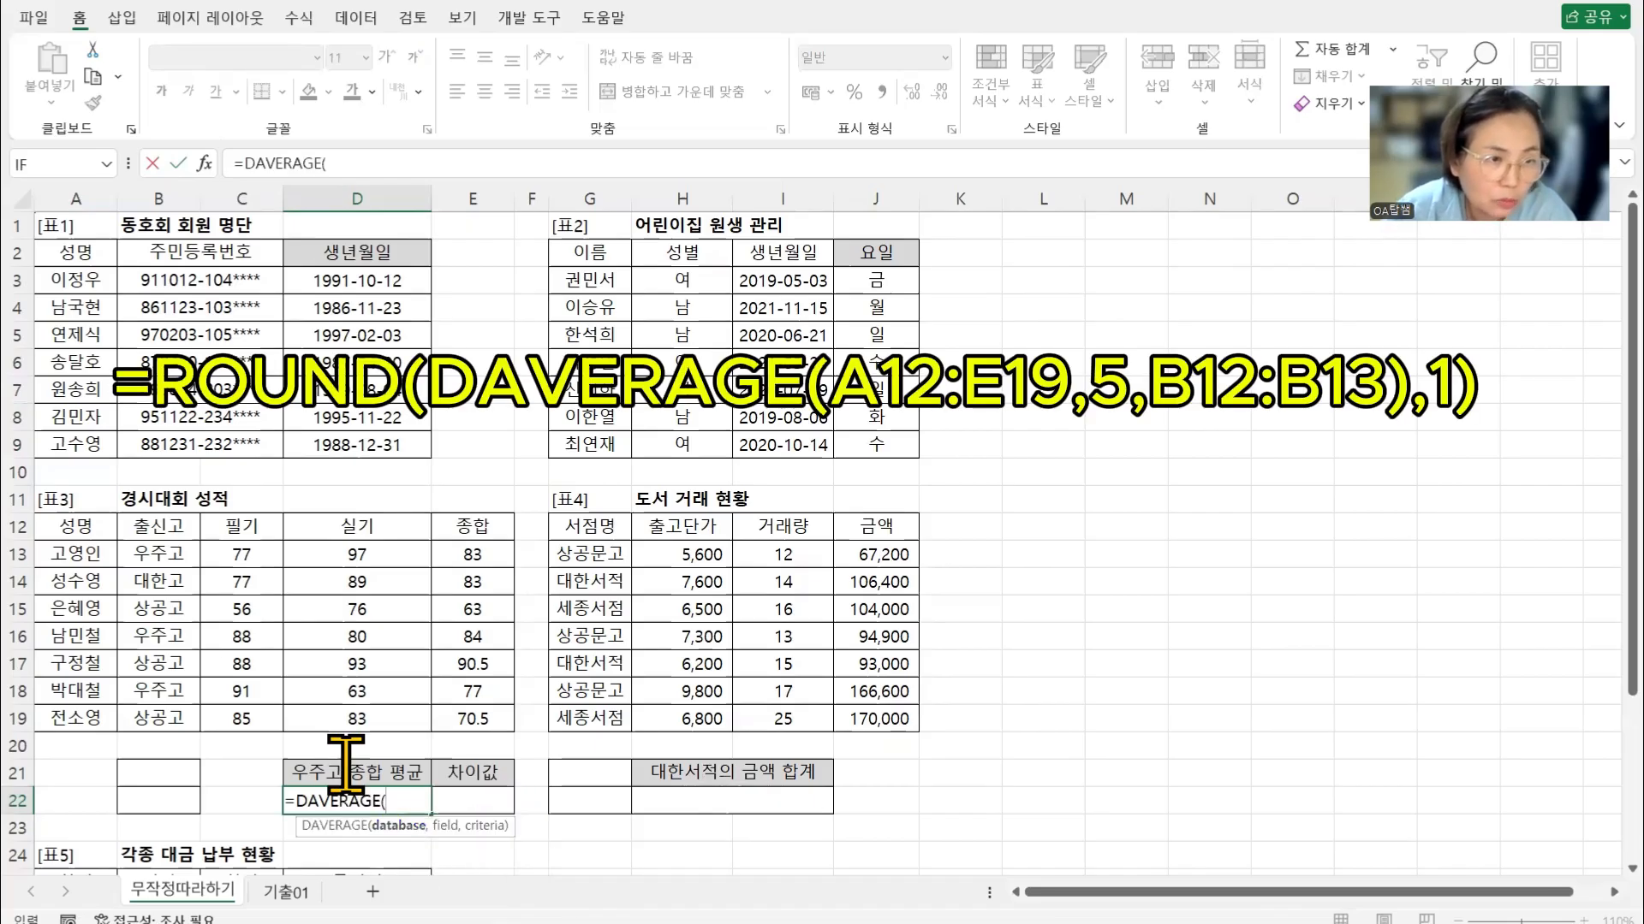
drag(75, 526, 455, 712)
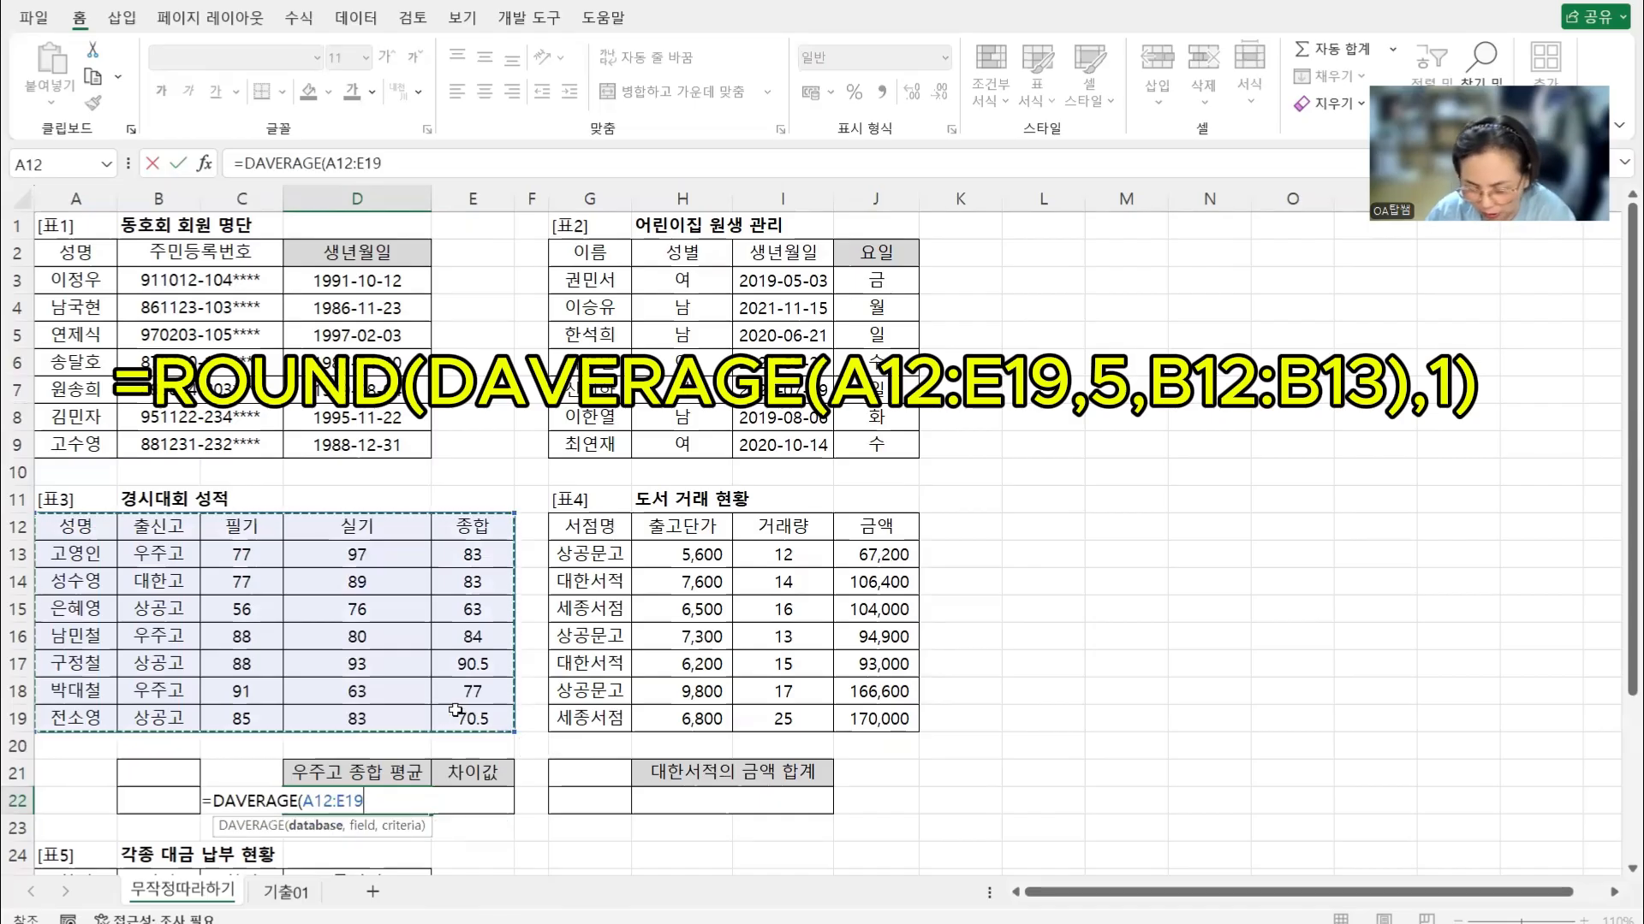
text(,)
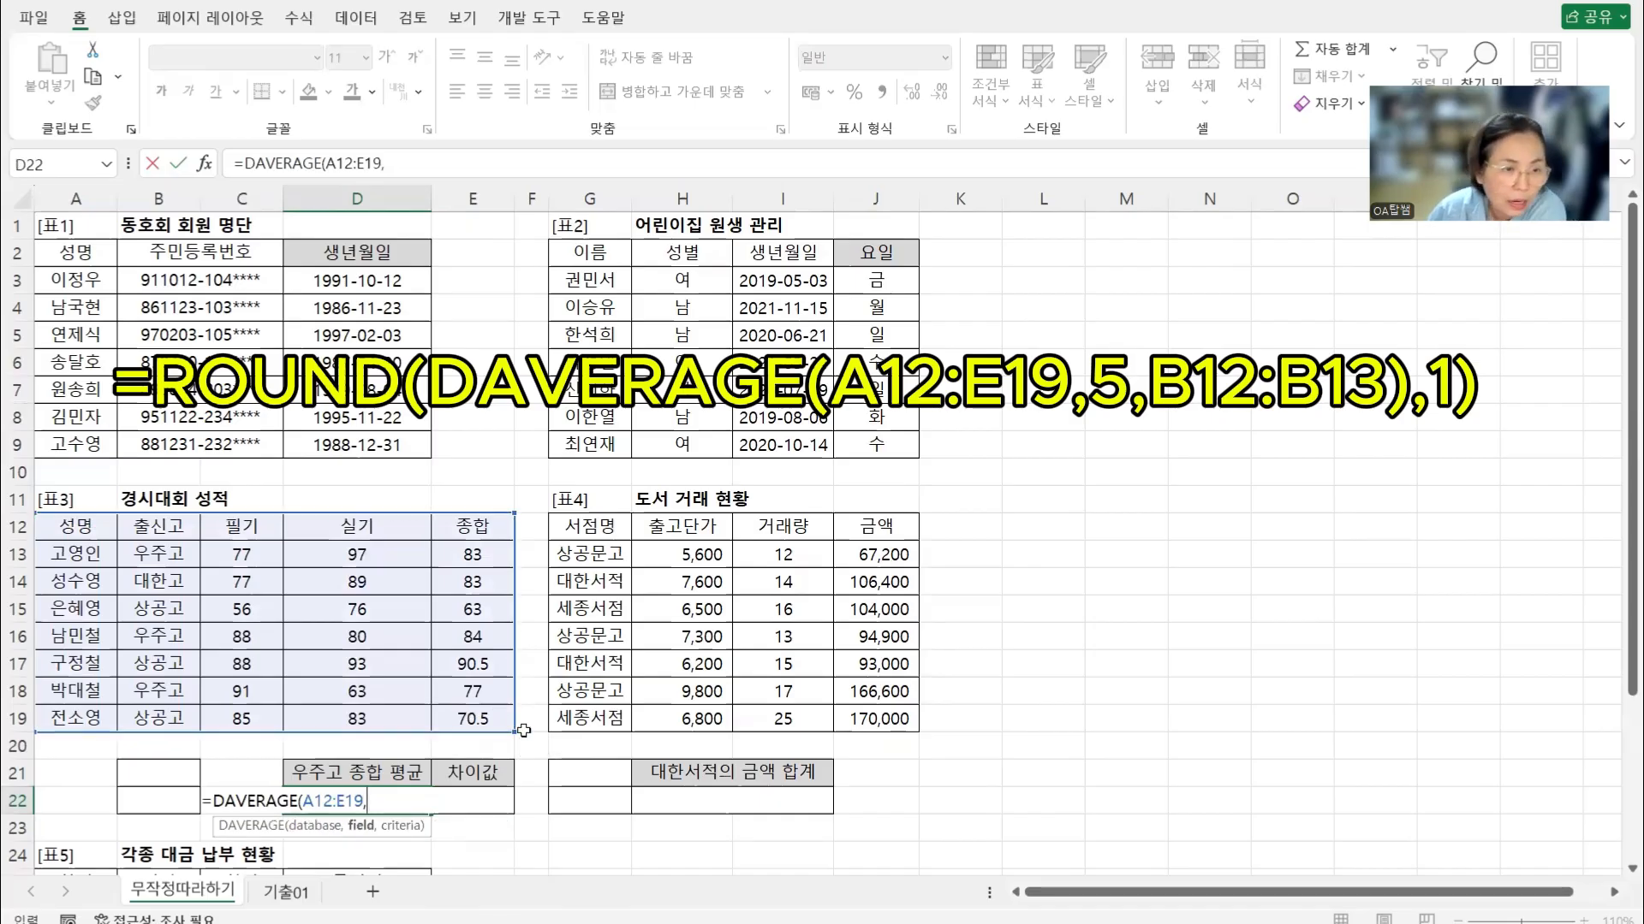
Complete D22's DAVERAGE formula with the 종합 header E12 as field and B12:B13 as criteria
click(474, 530)
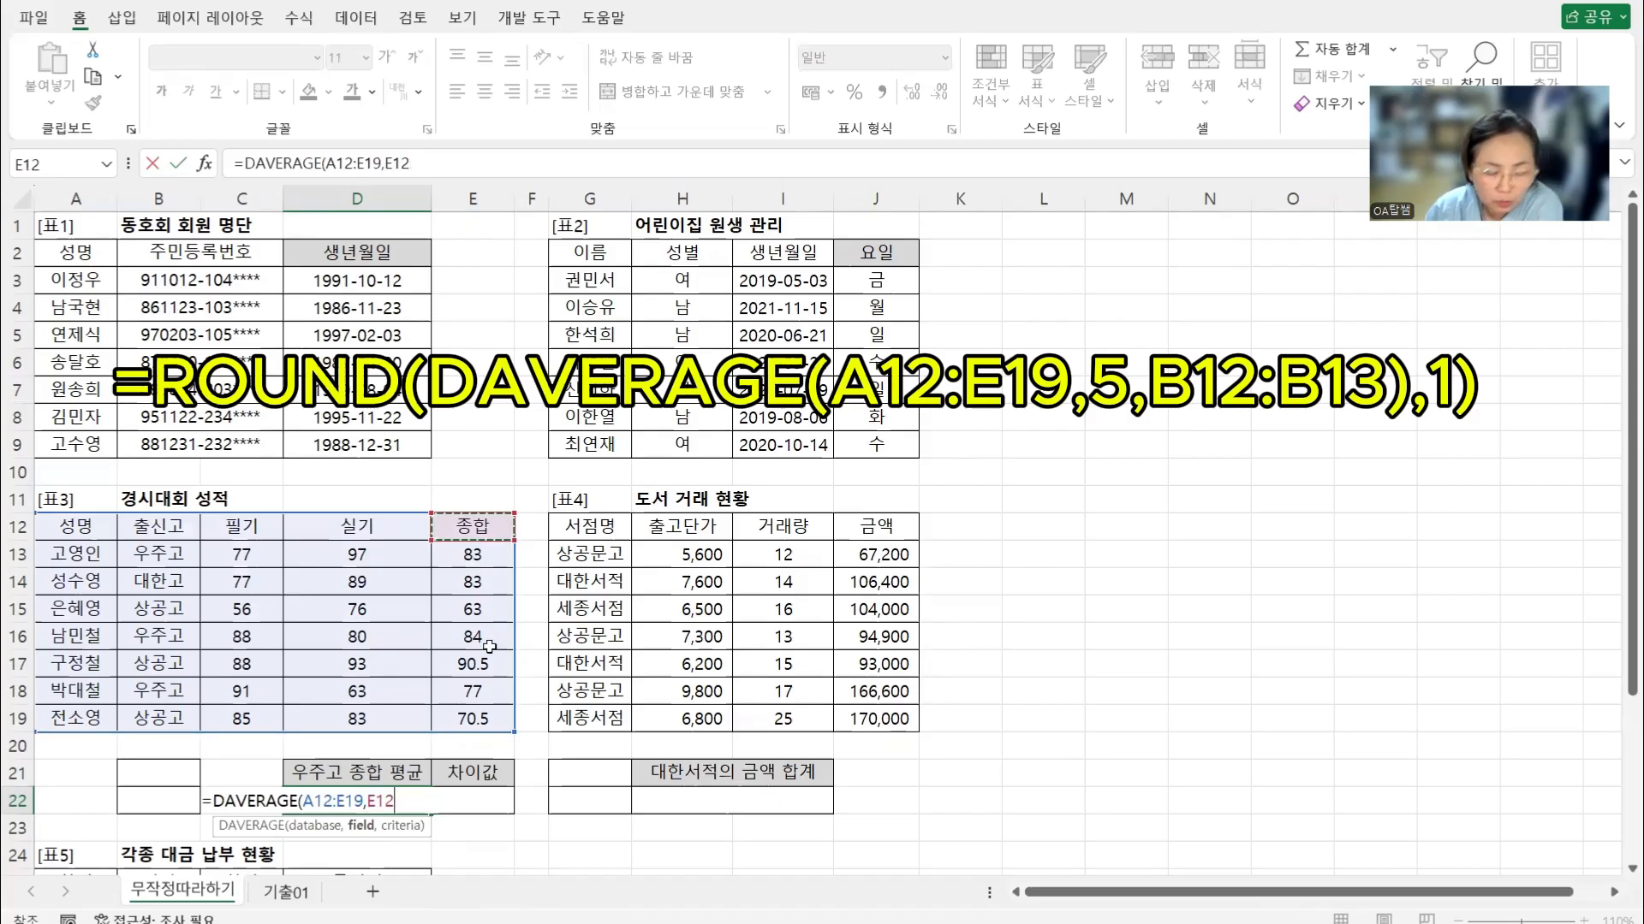
text(,)
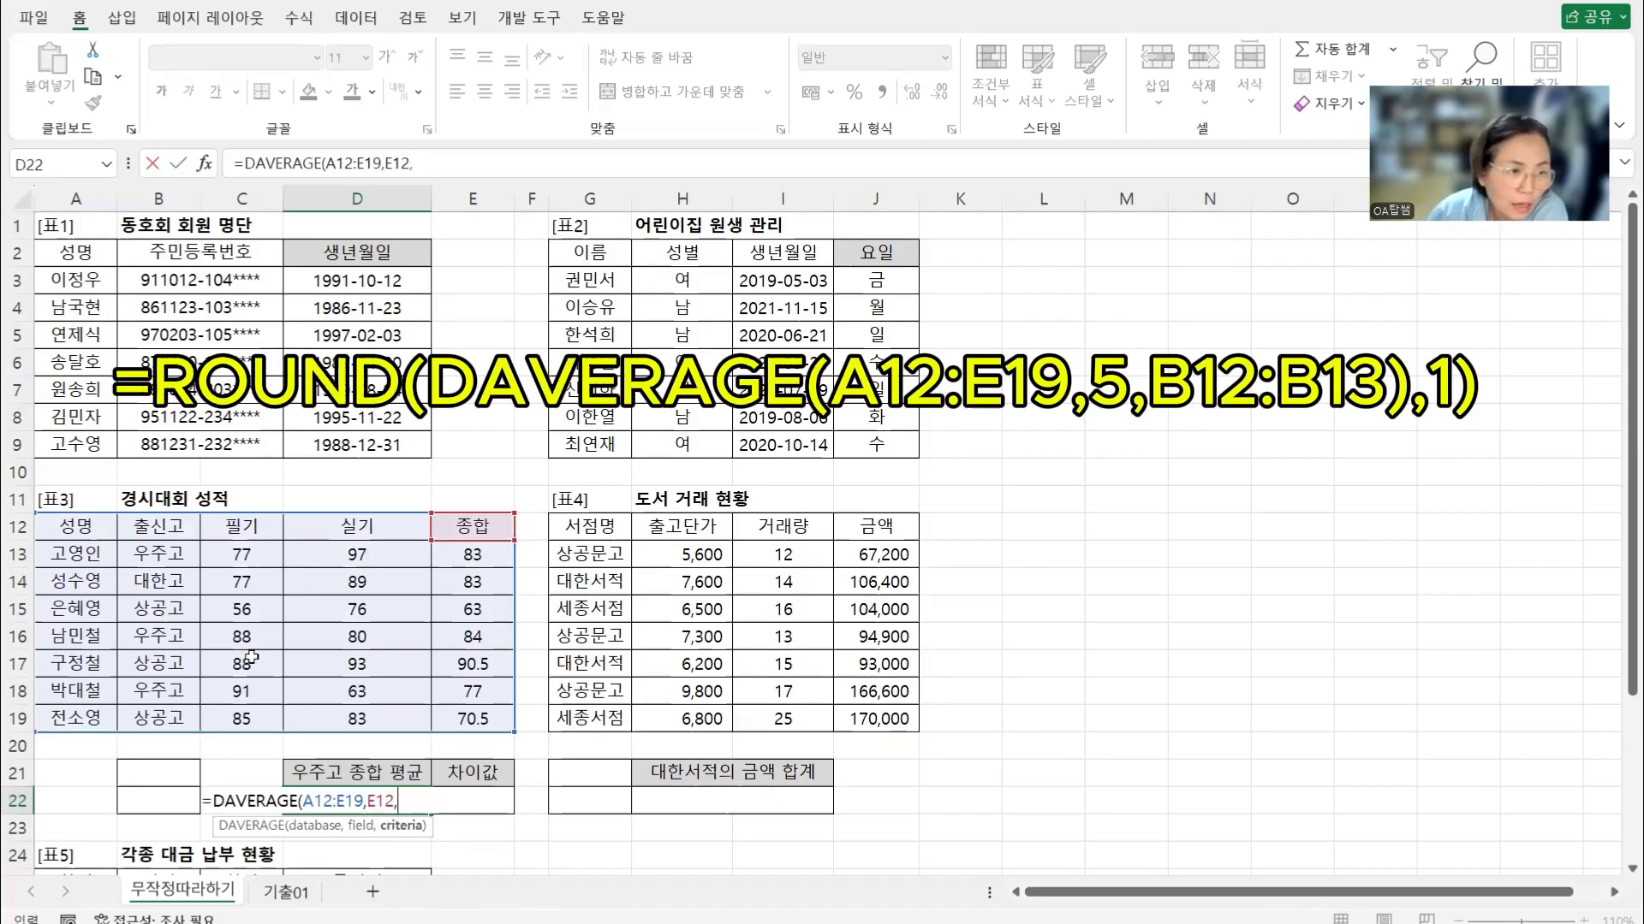
drag(149, 527, 147, 545)
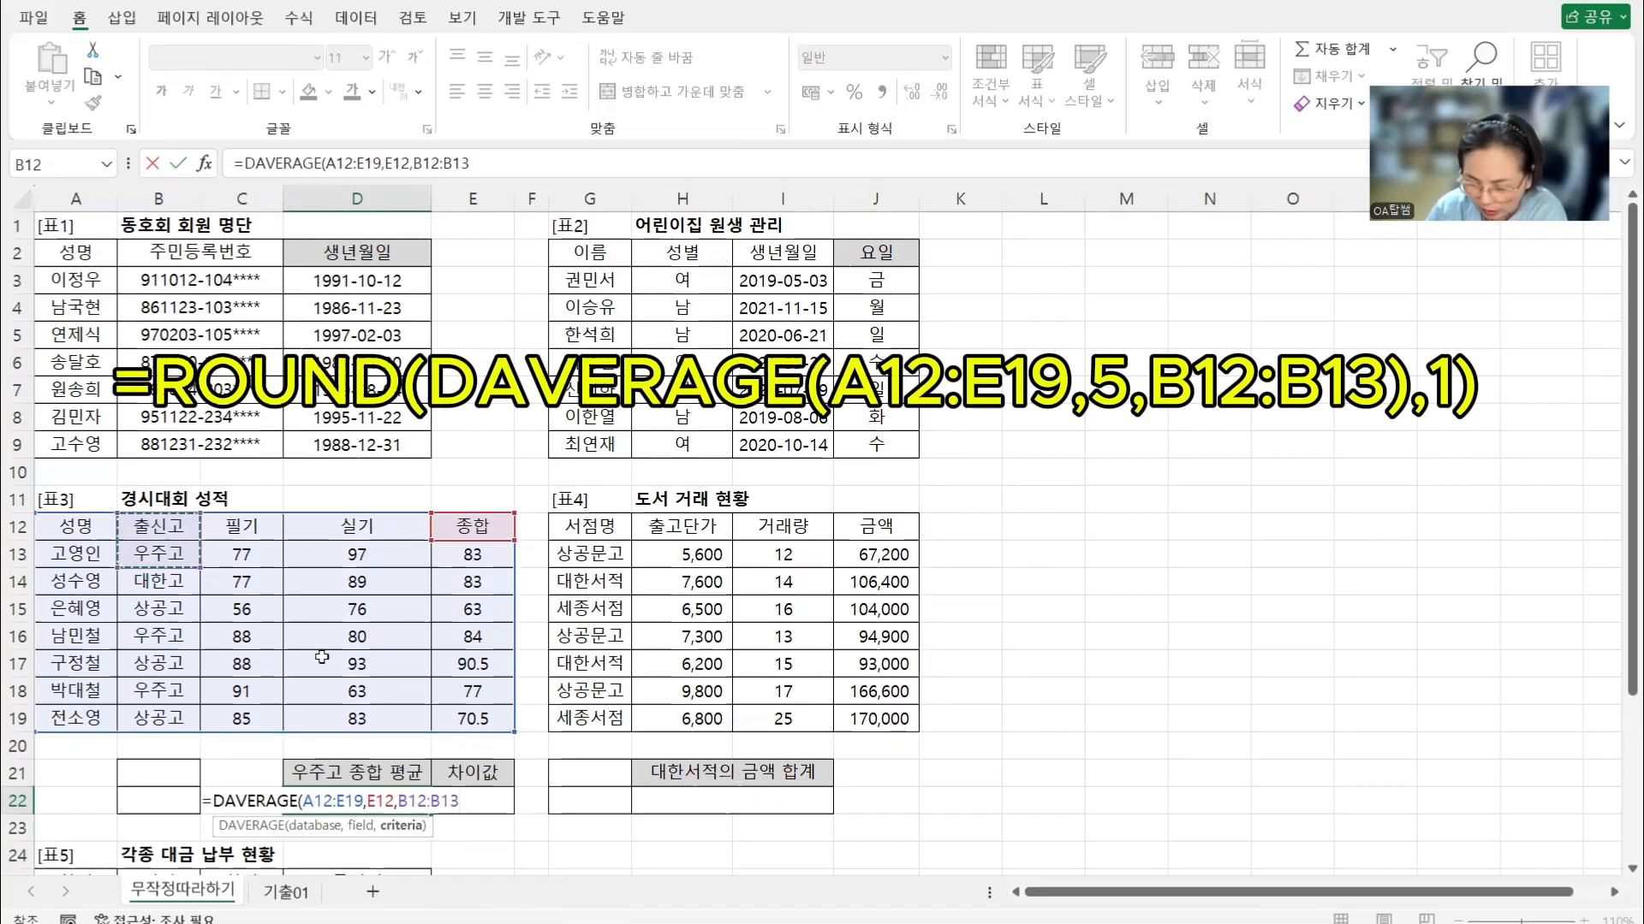
key(Return)
key(Up)
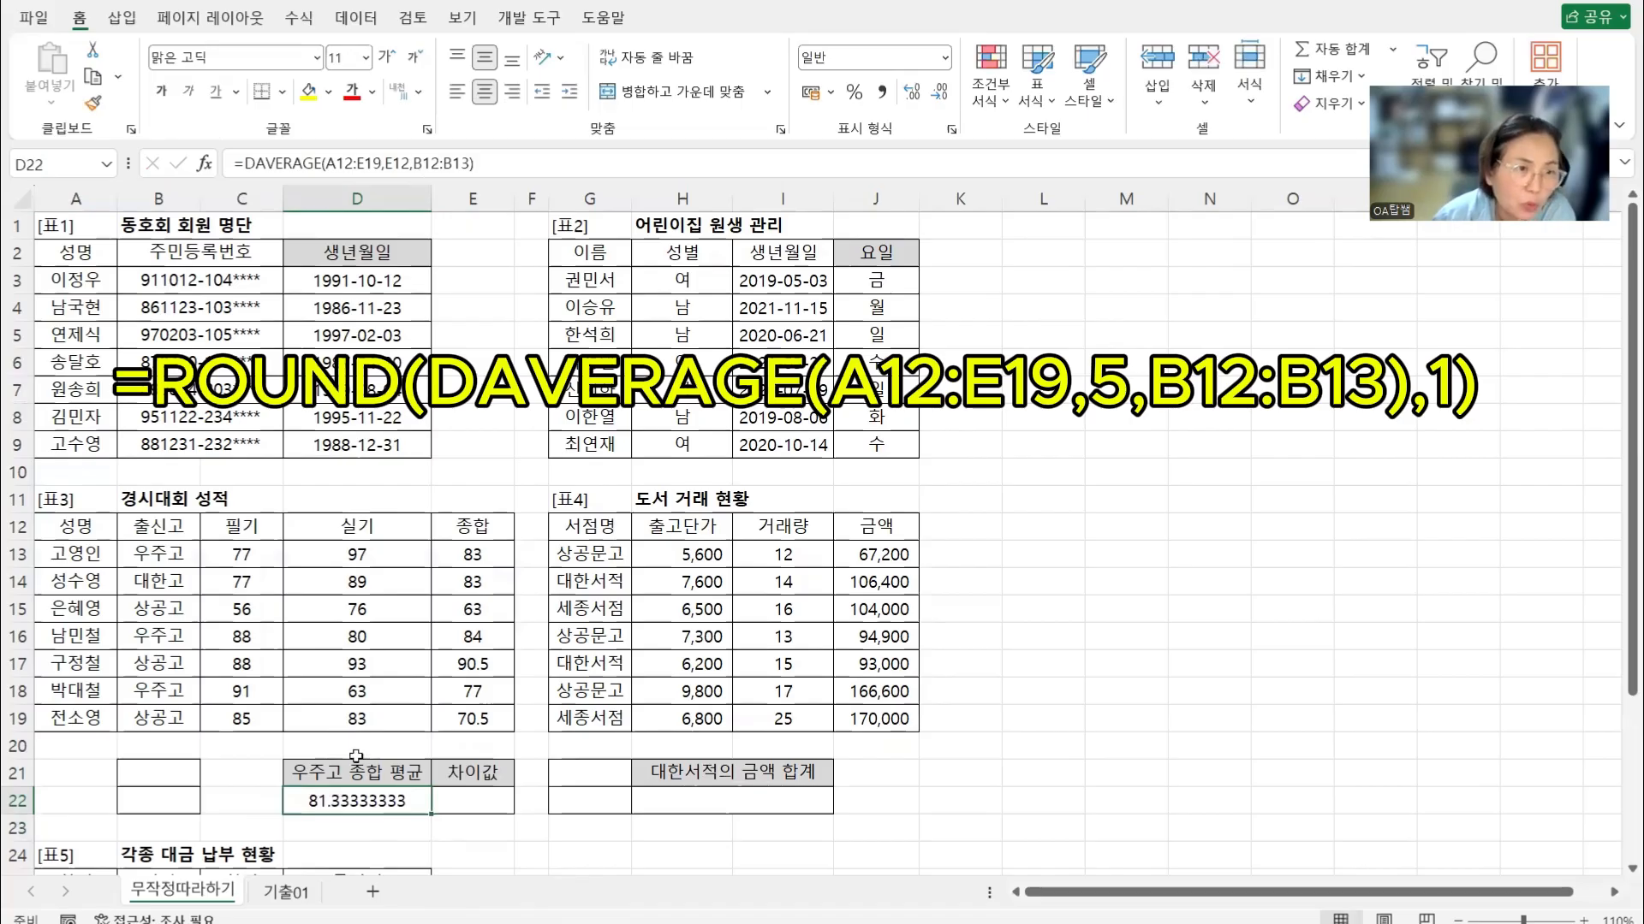
Wrap D22's DAVERAGE formula in ROUND with 1 decimal place, giving =ROUND(DAVERAGE(A12:E19,E12,B12:B13),1)
click(236, 164)
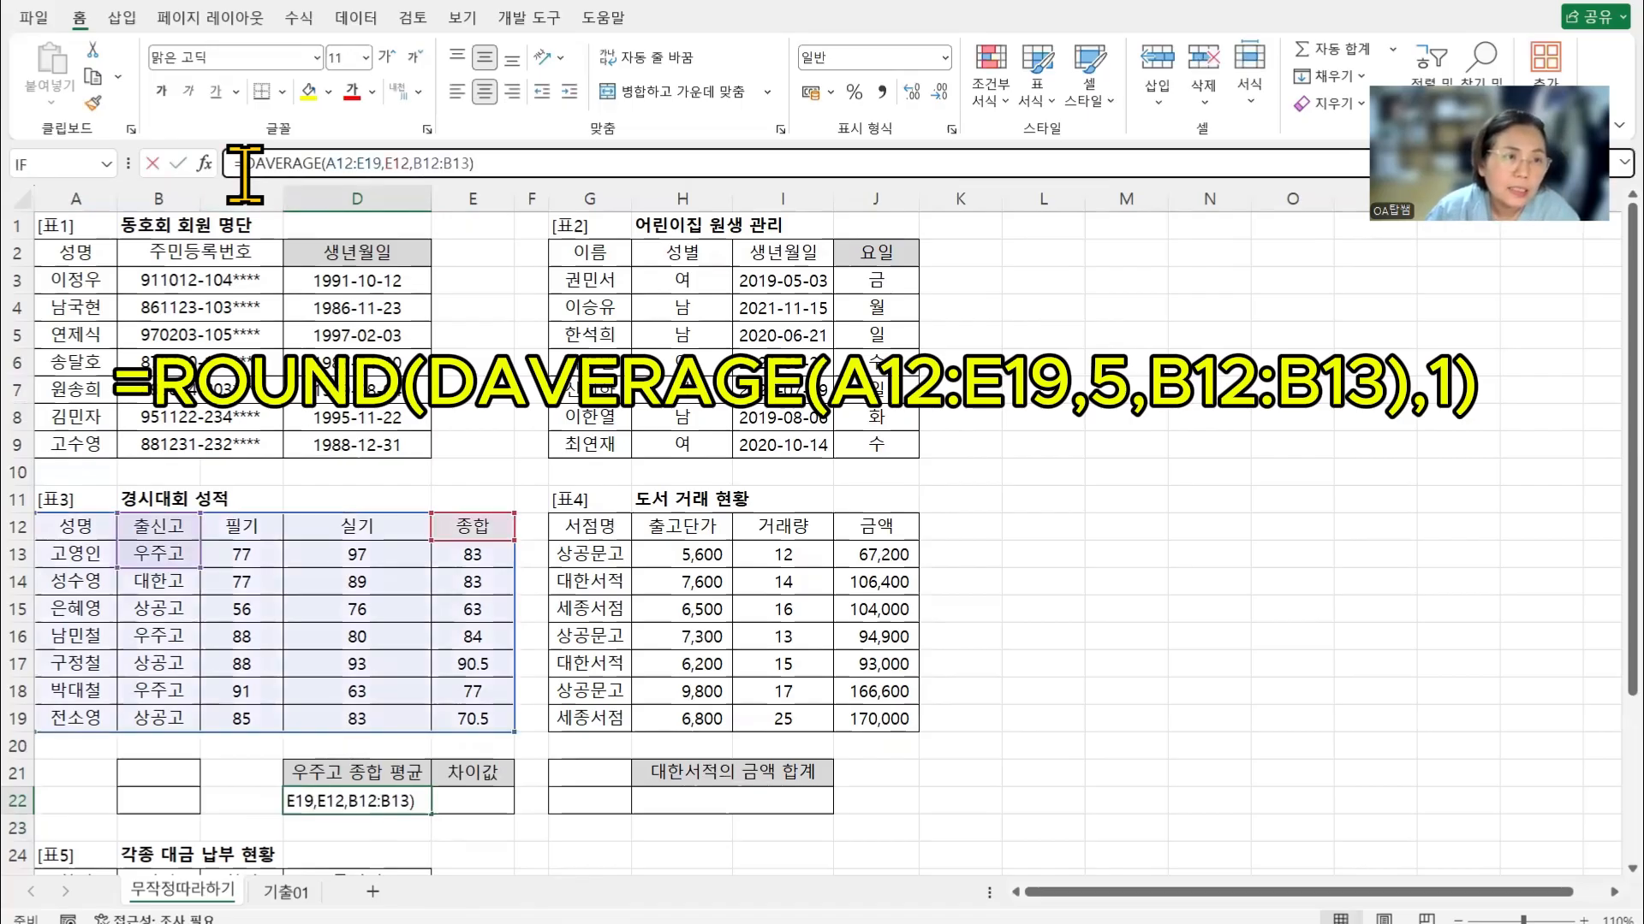
text(ROUND)
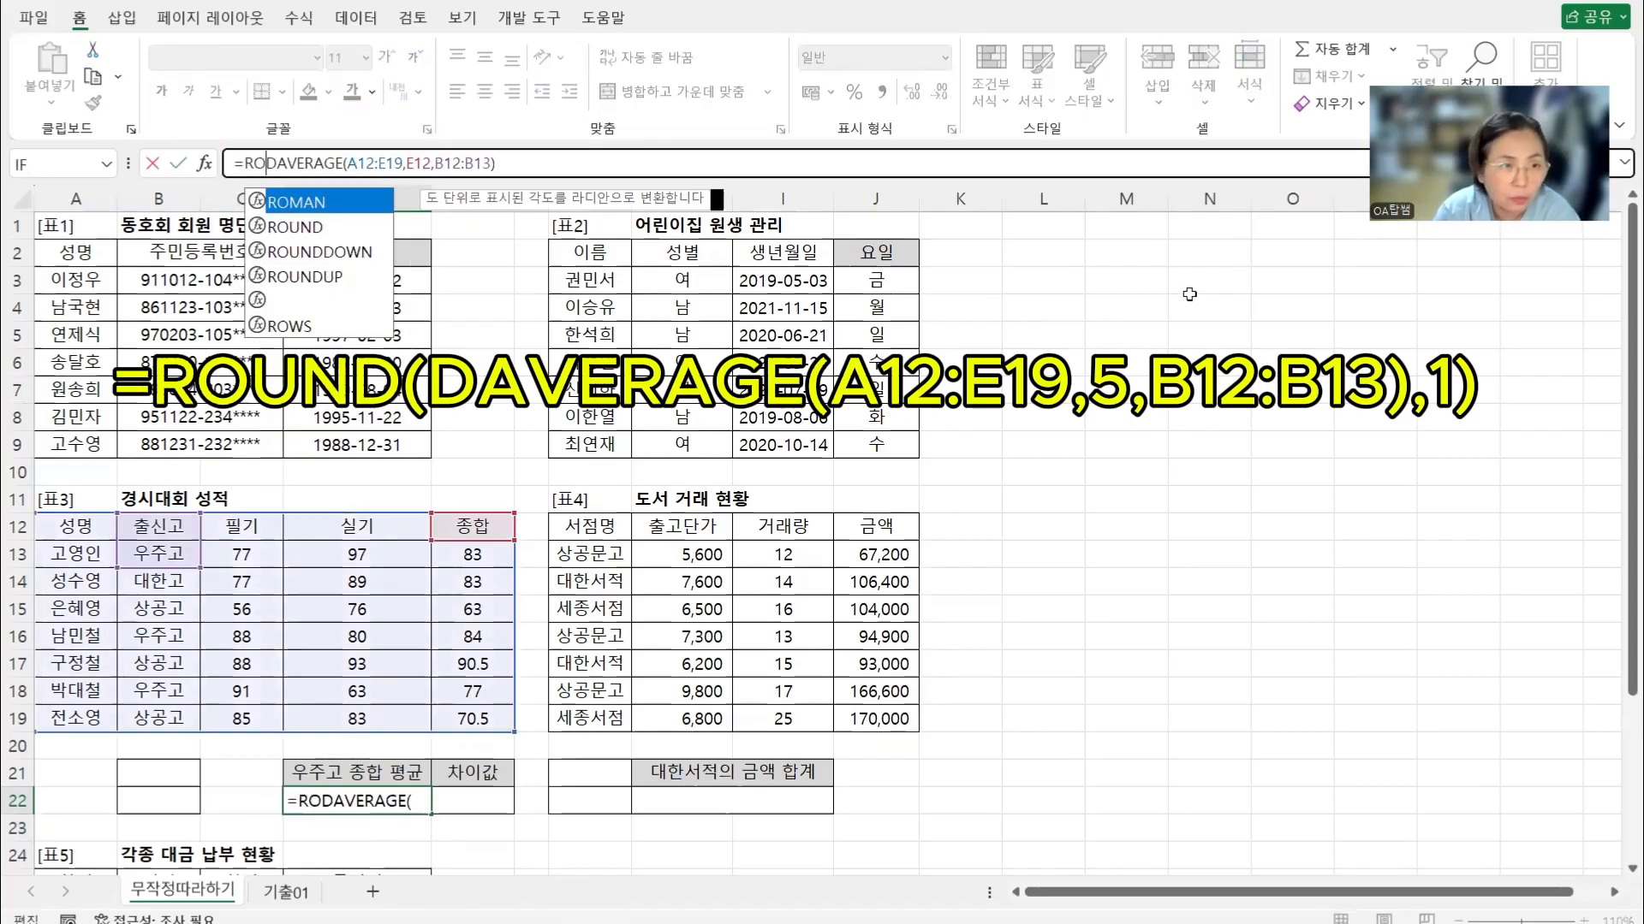
text(()
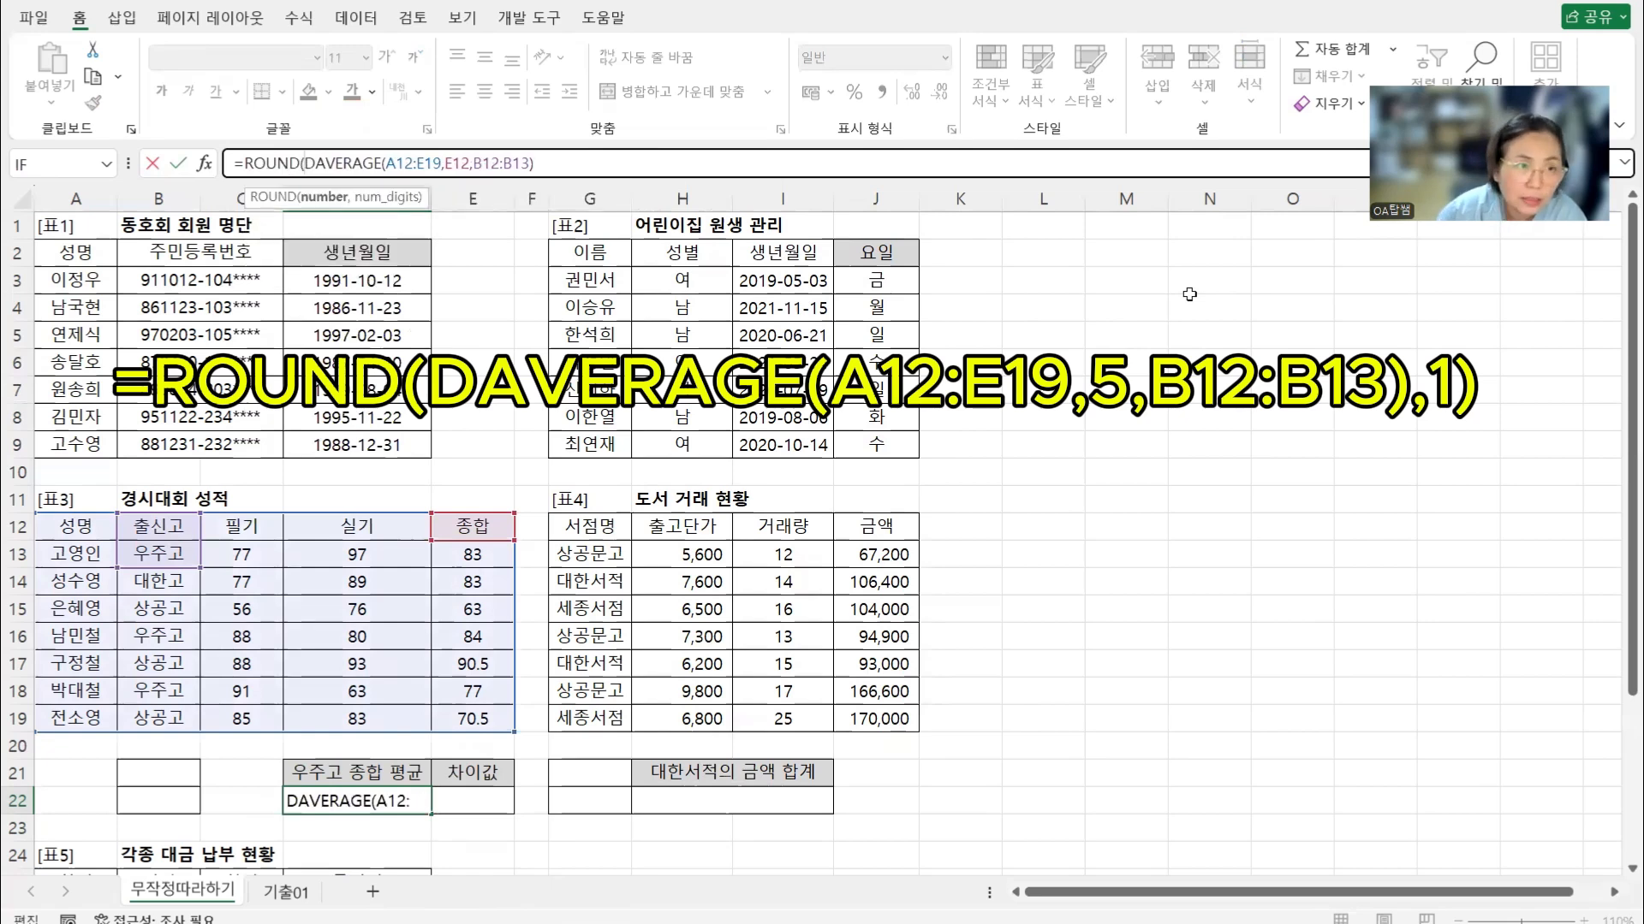
click(651, 162)
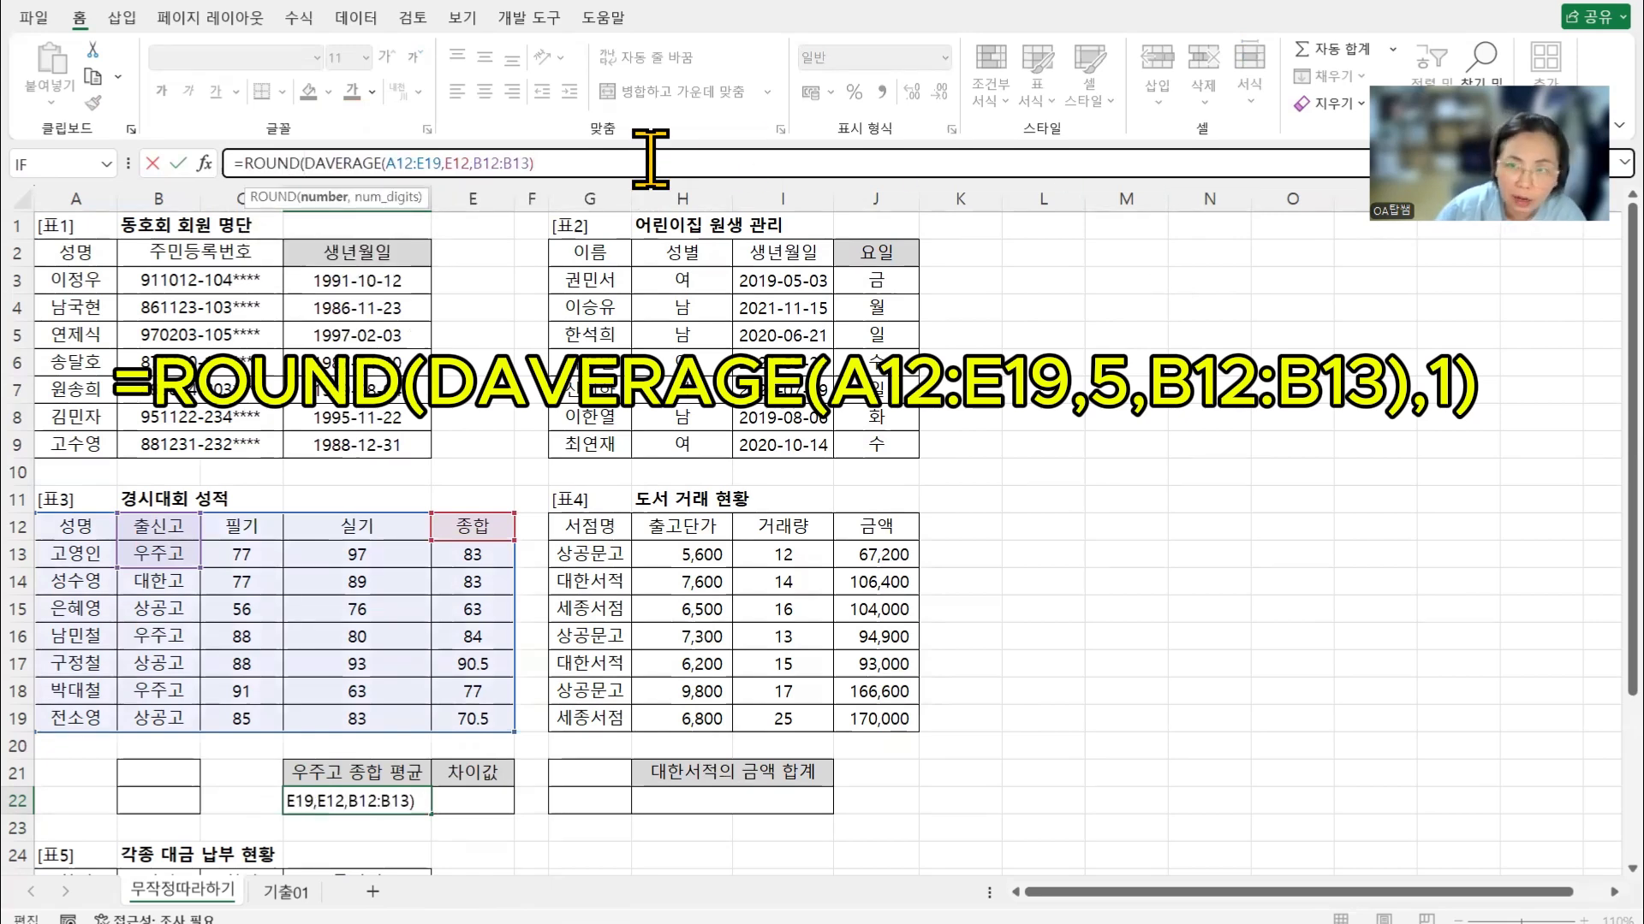
text(,)
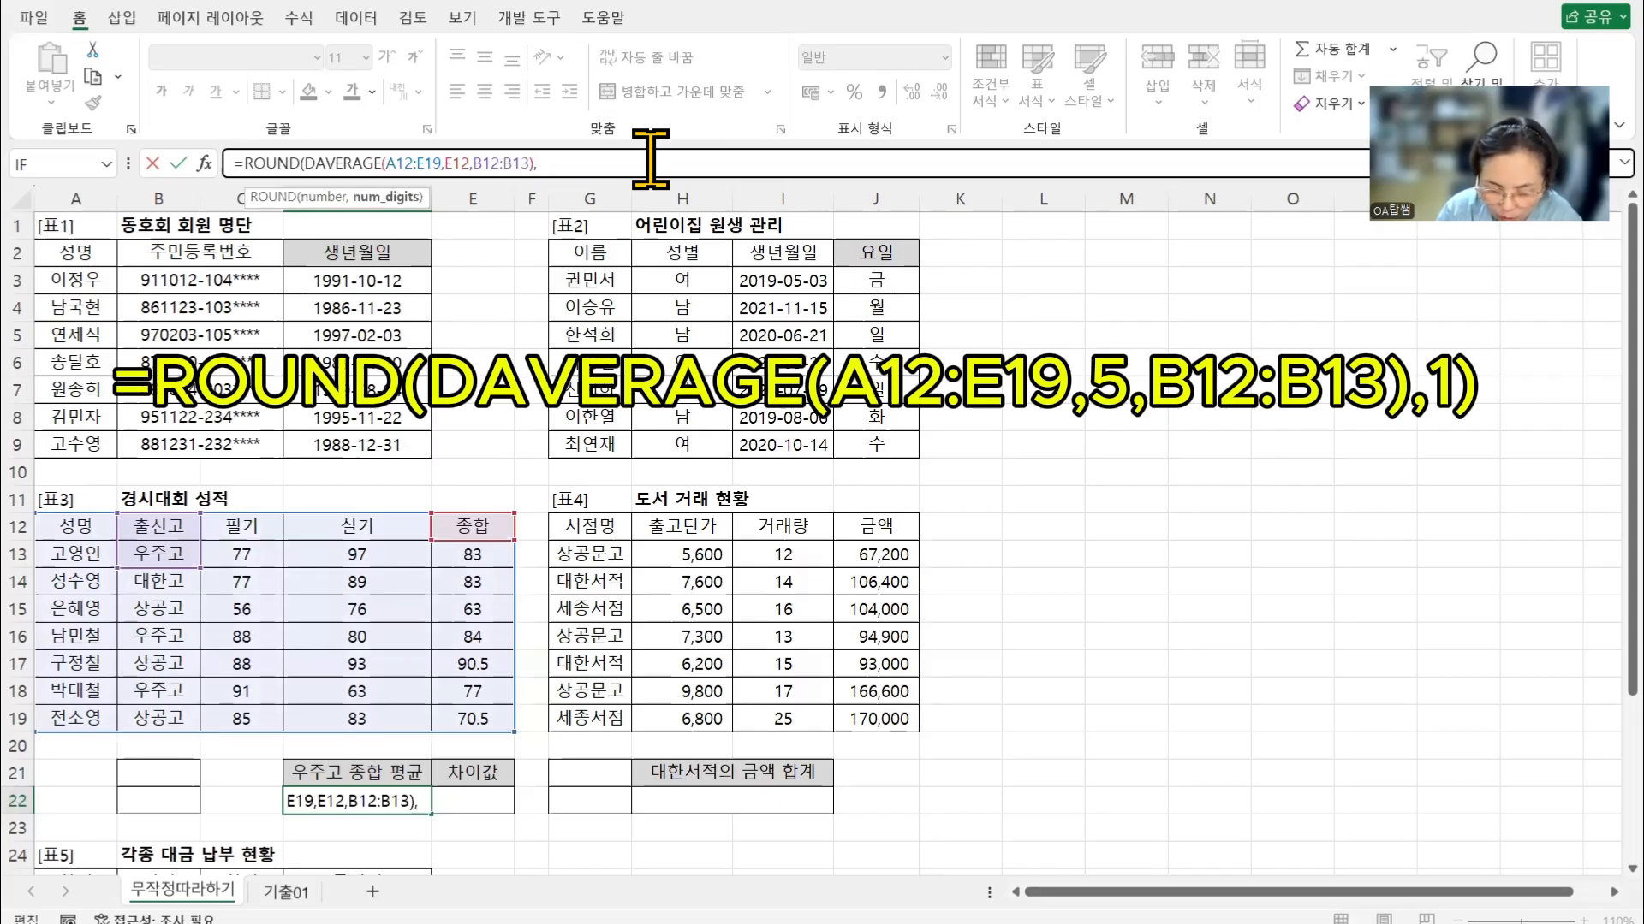
text(1))
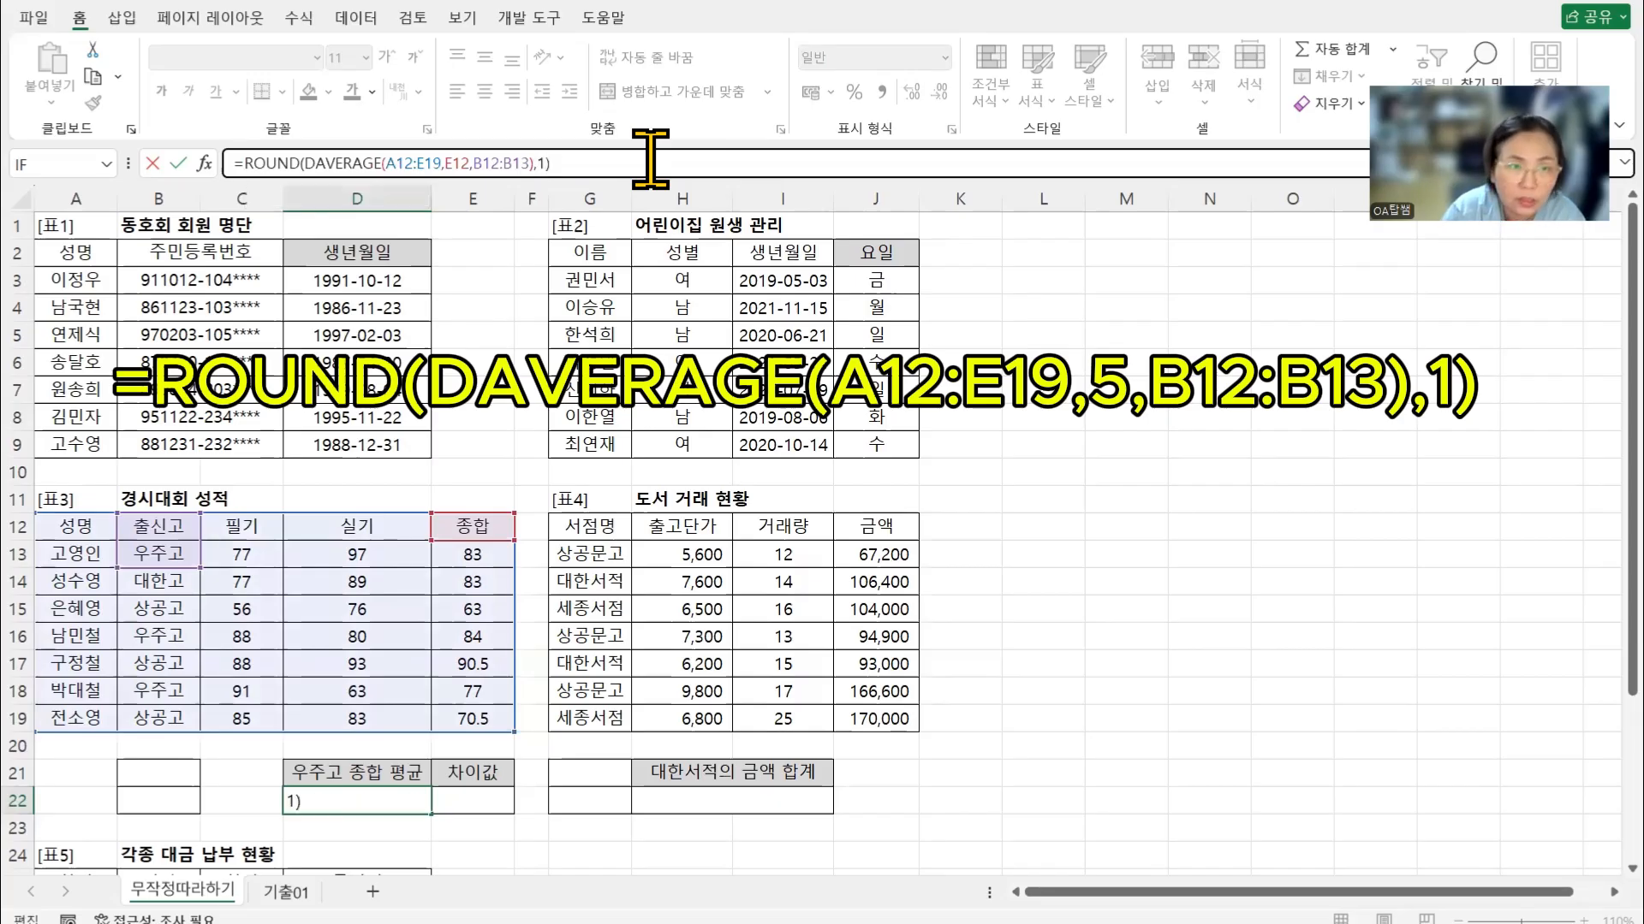
key(Return)
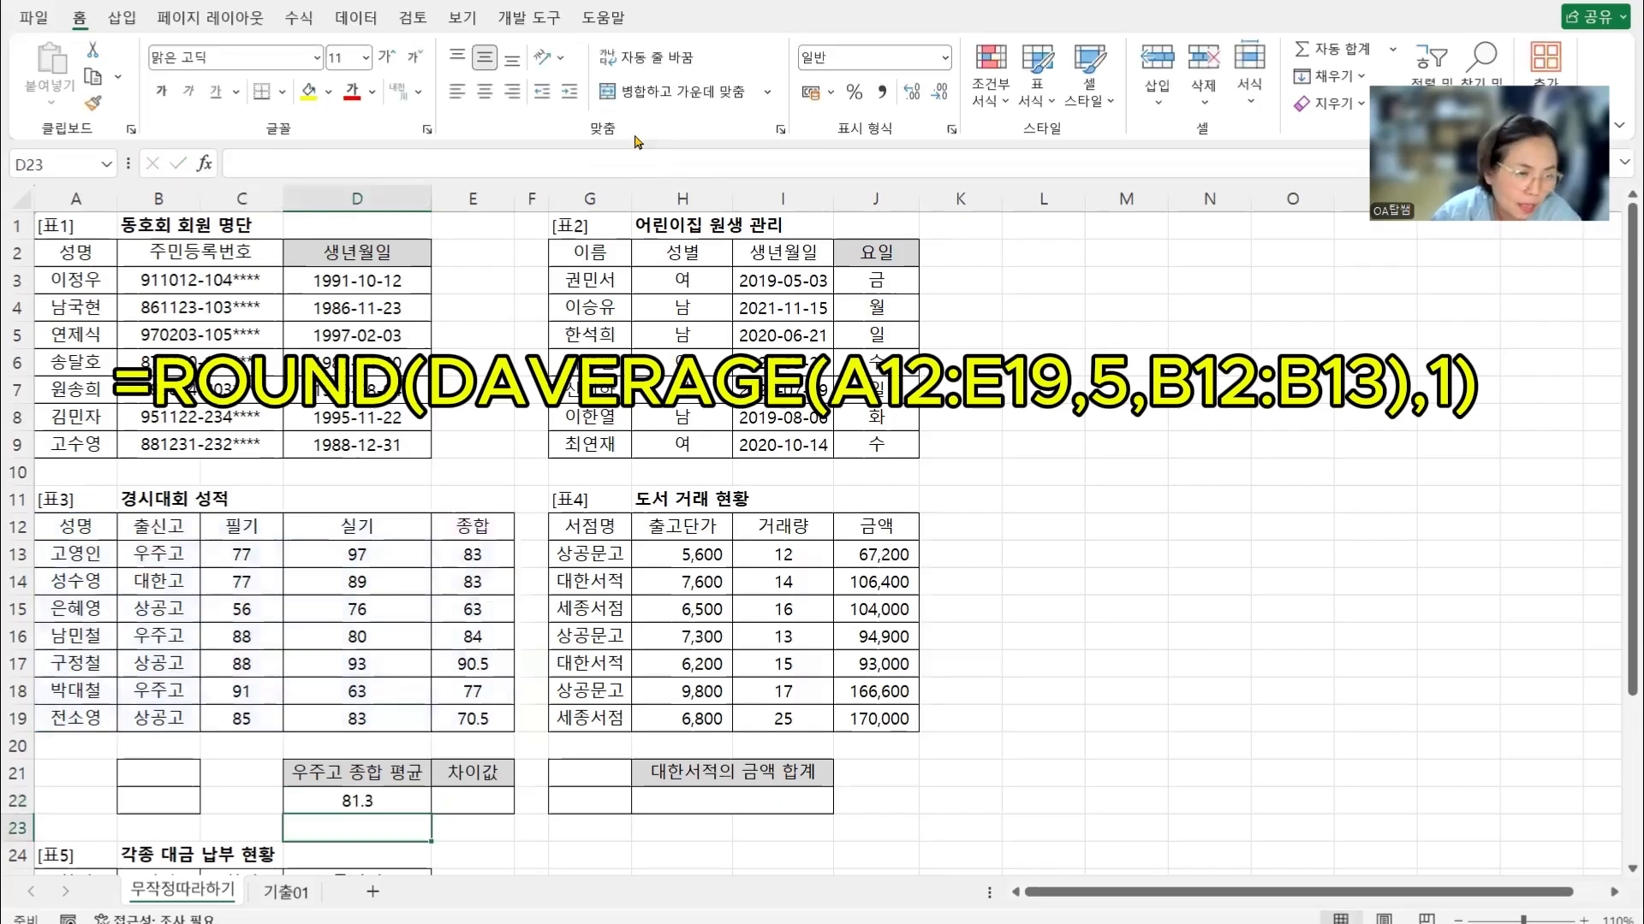
click(381, 798)
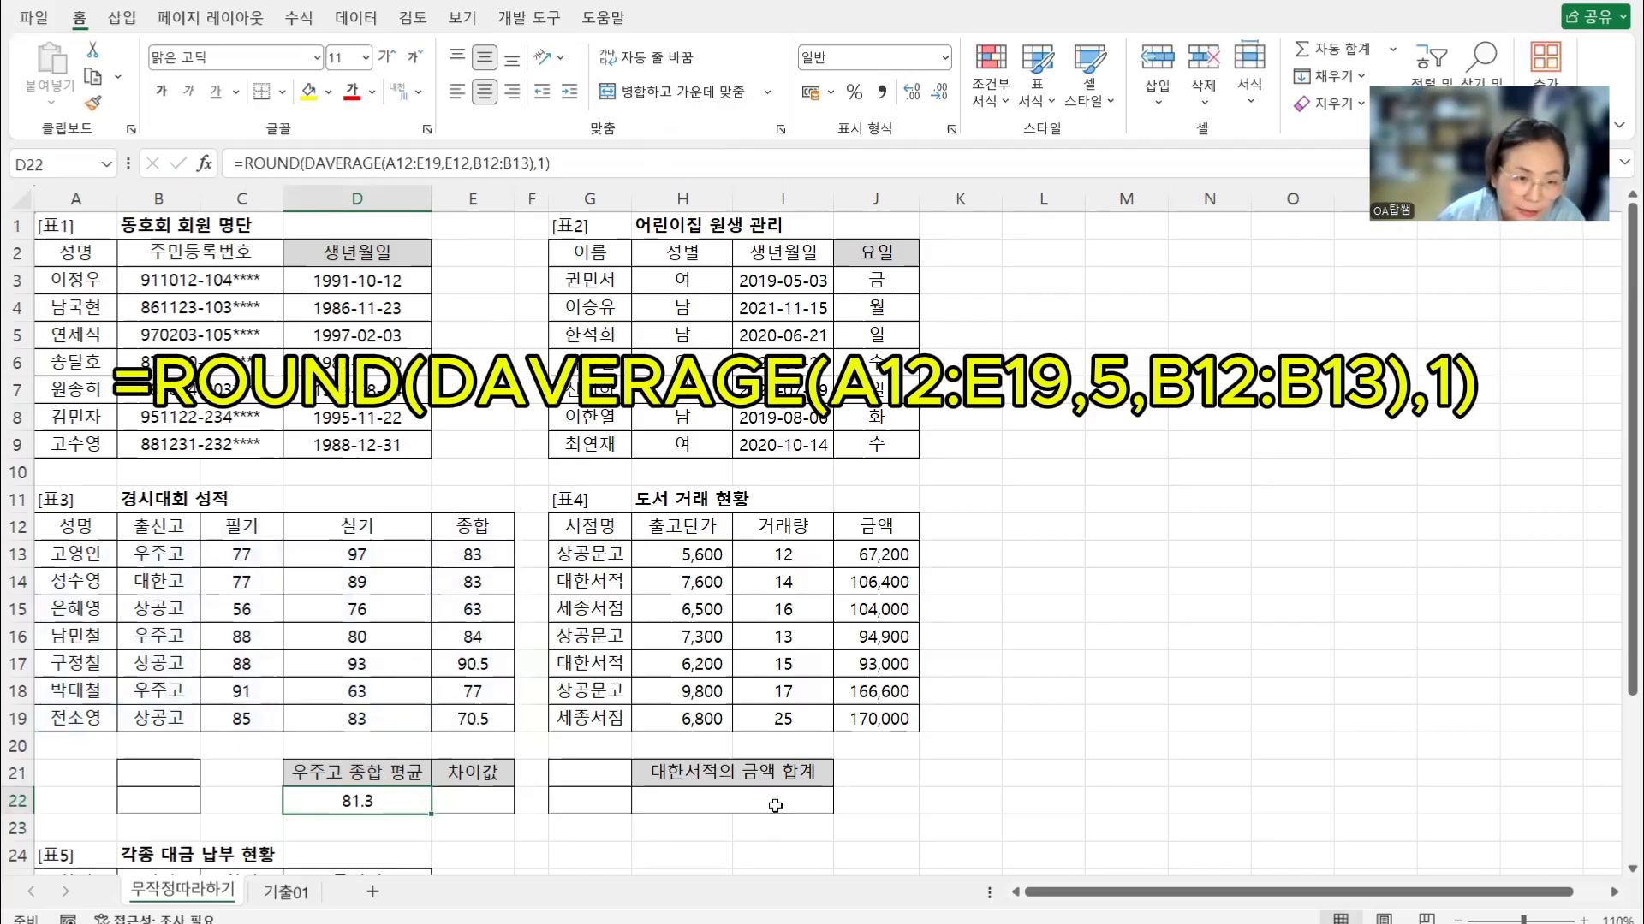
Build the criteria range for 차이값 by copying the 출신고 header into B21 and 상공고 into B22
click(500, 796)
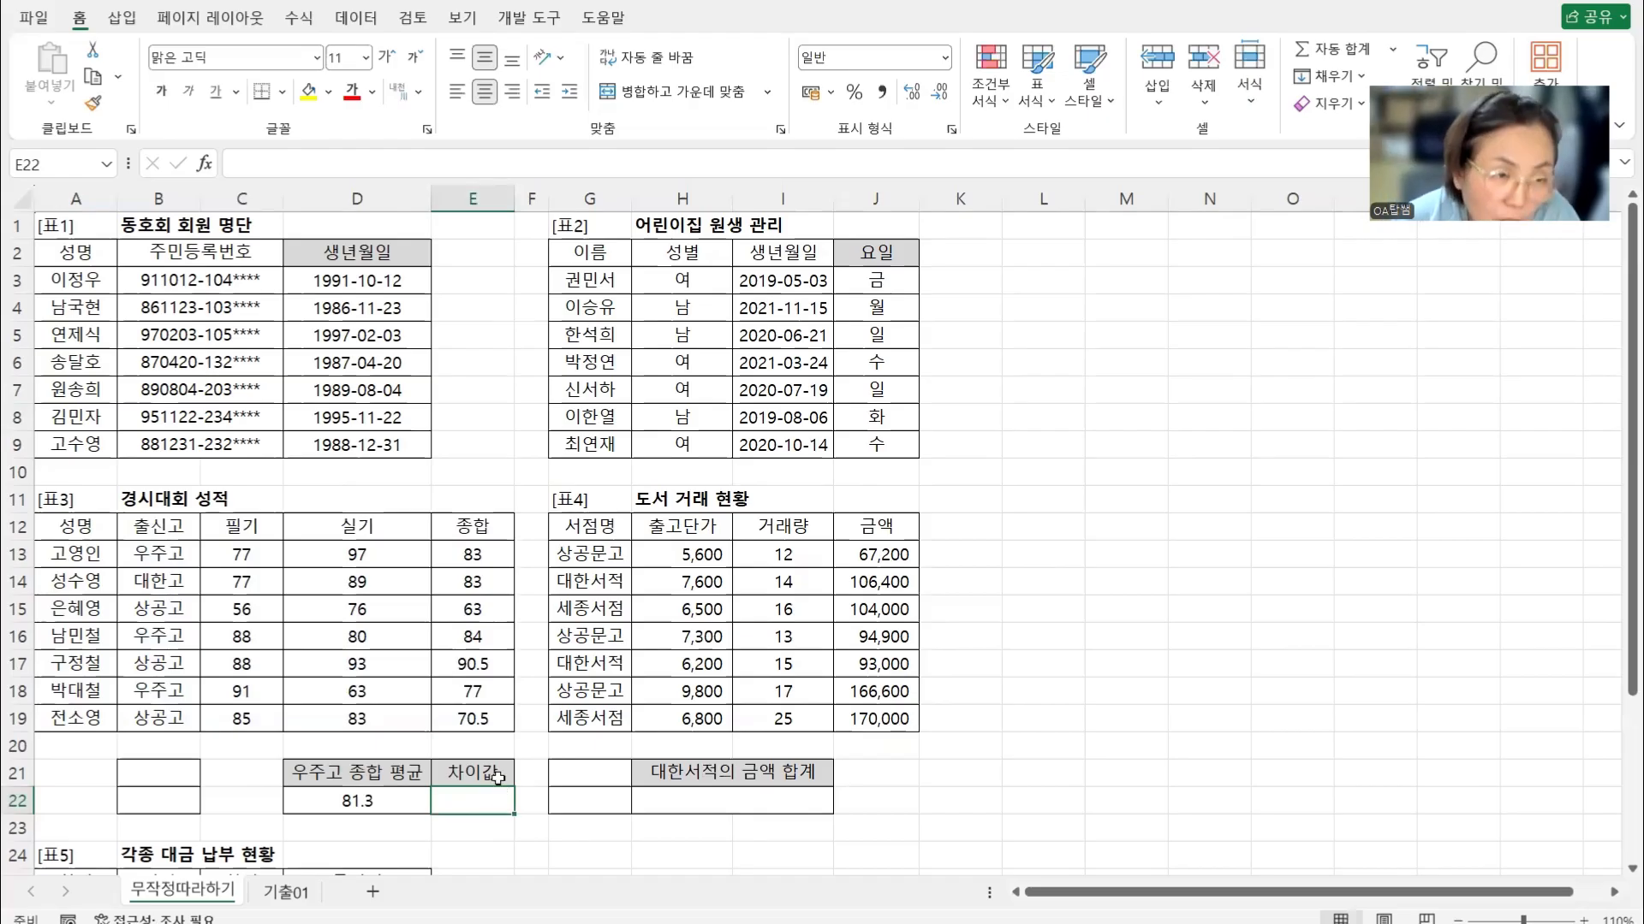
click(197, 528)
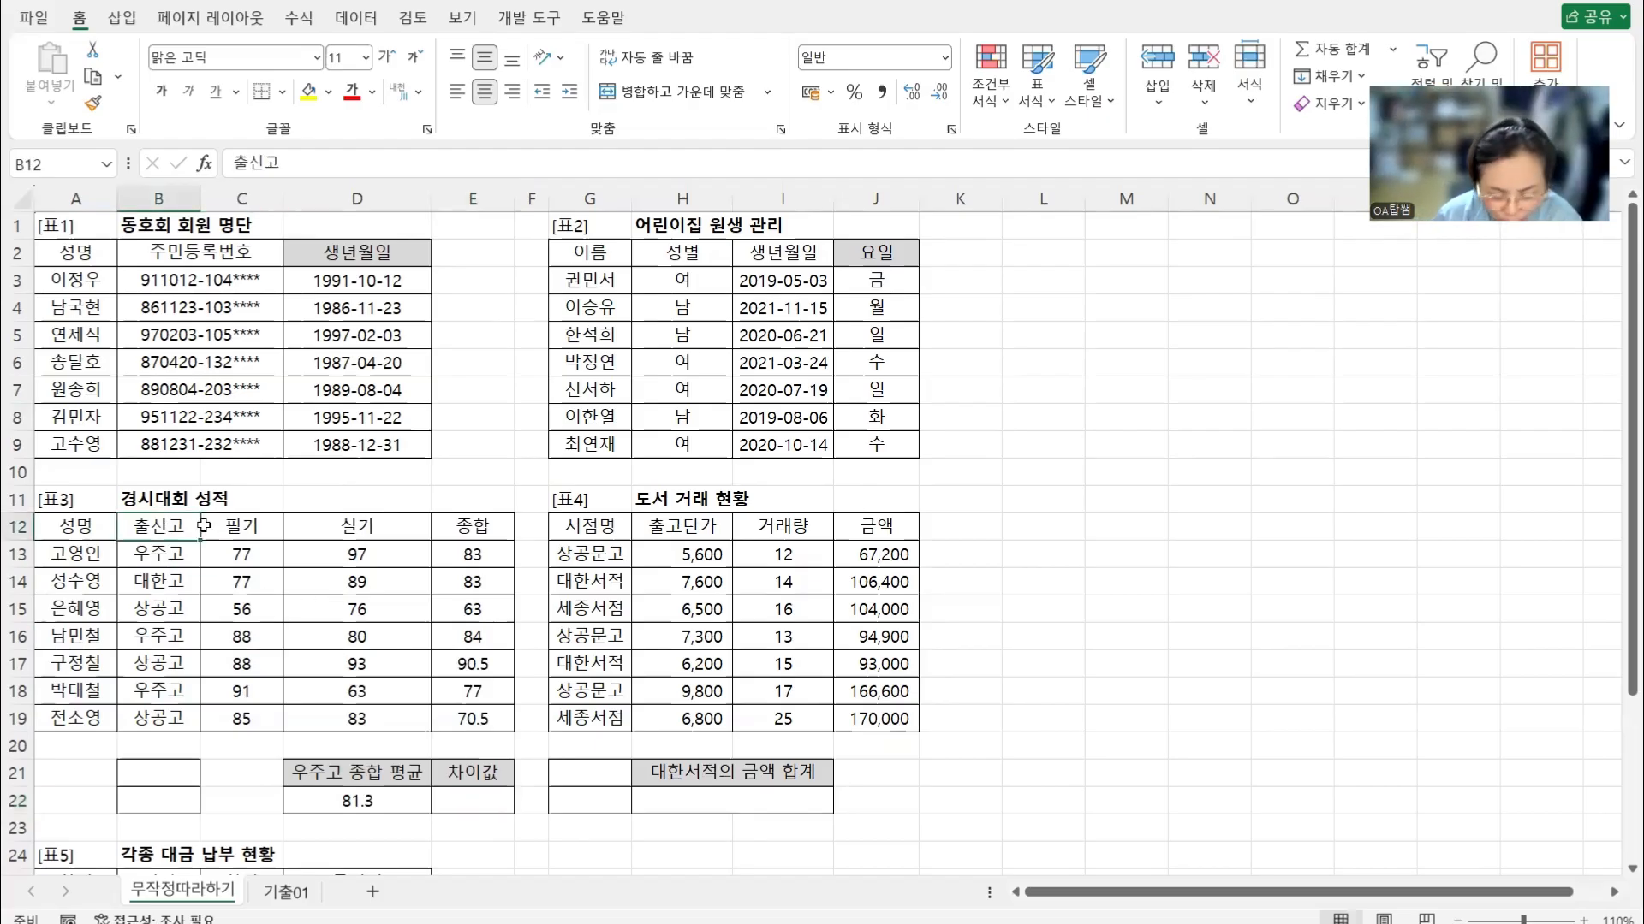
key(ctrl+c)
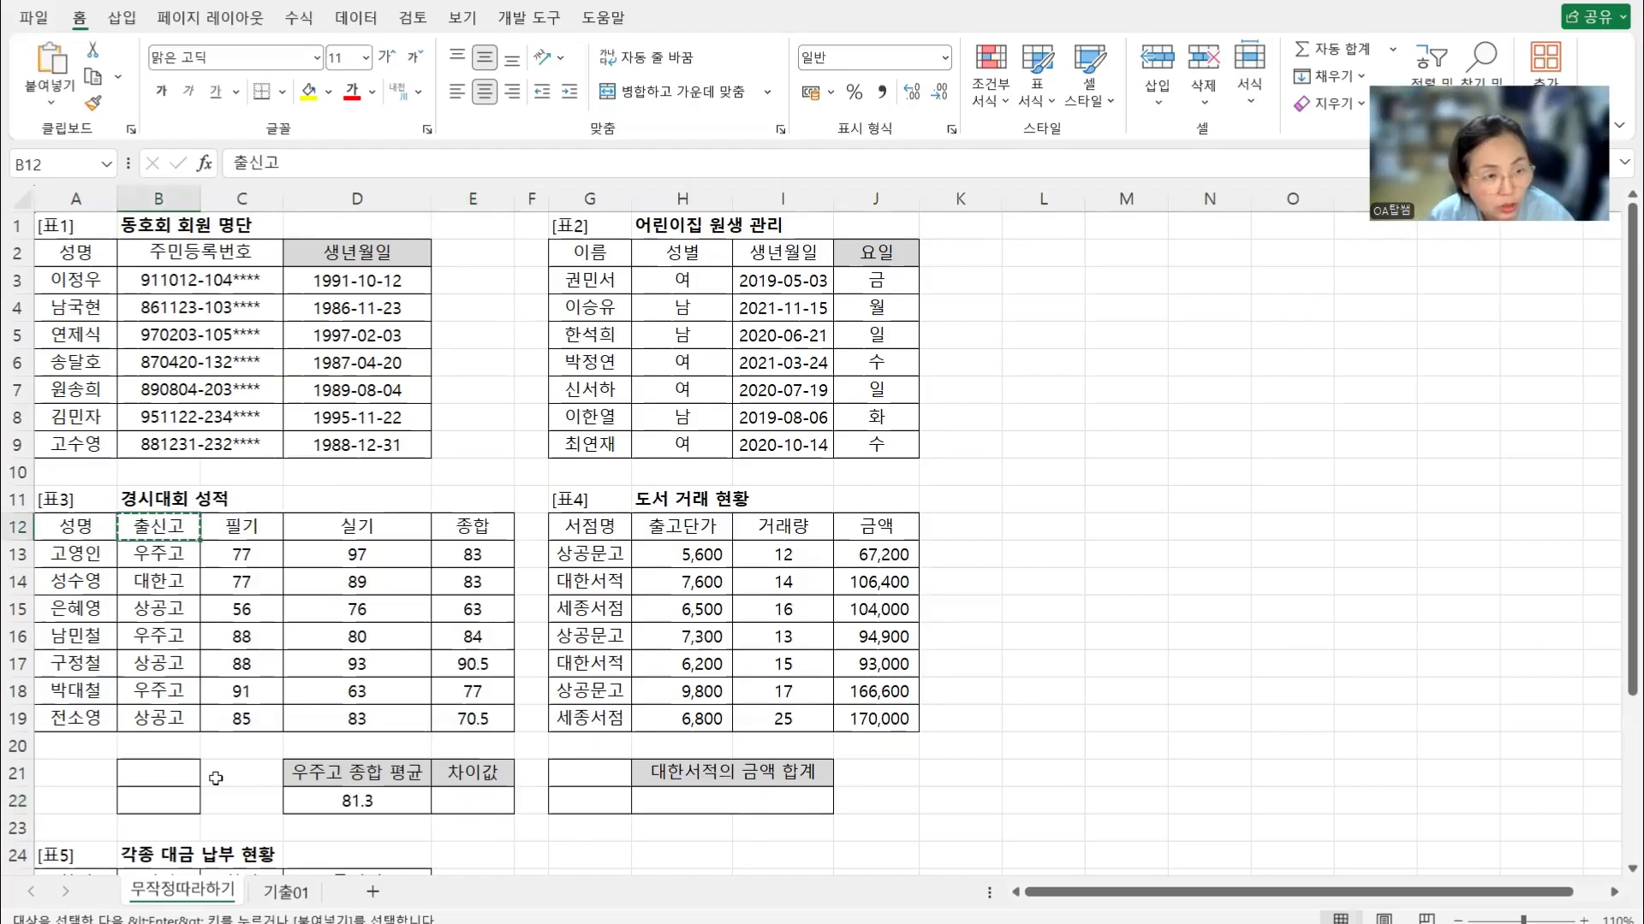
click(171, 773)
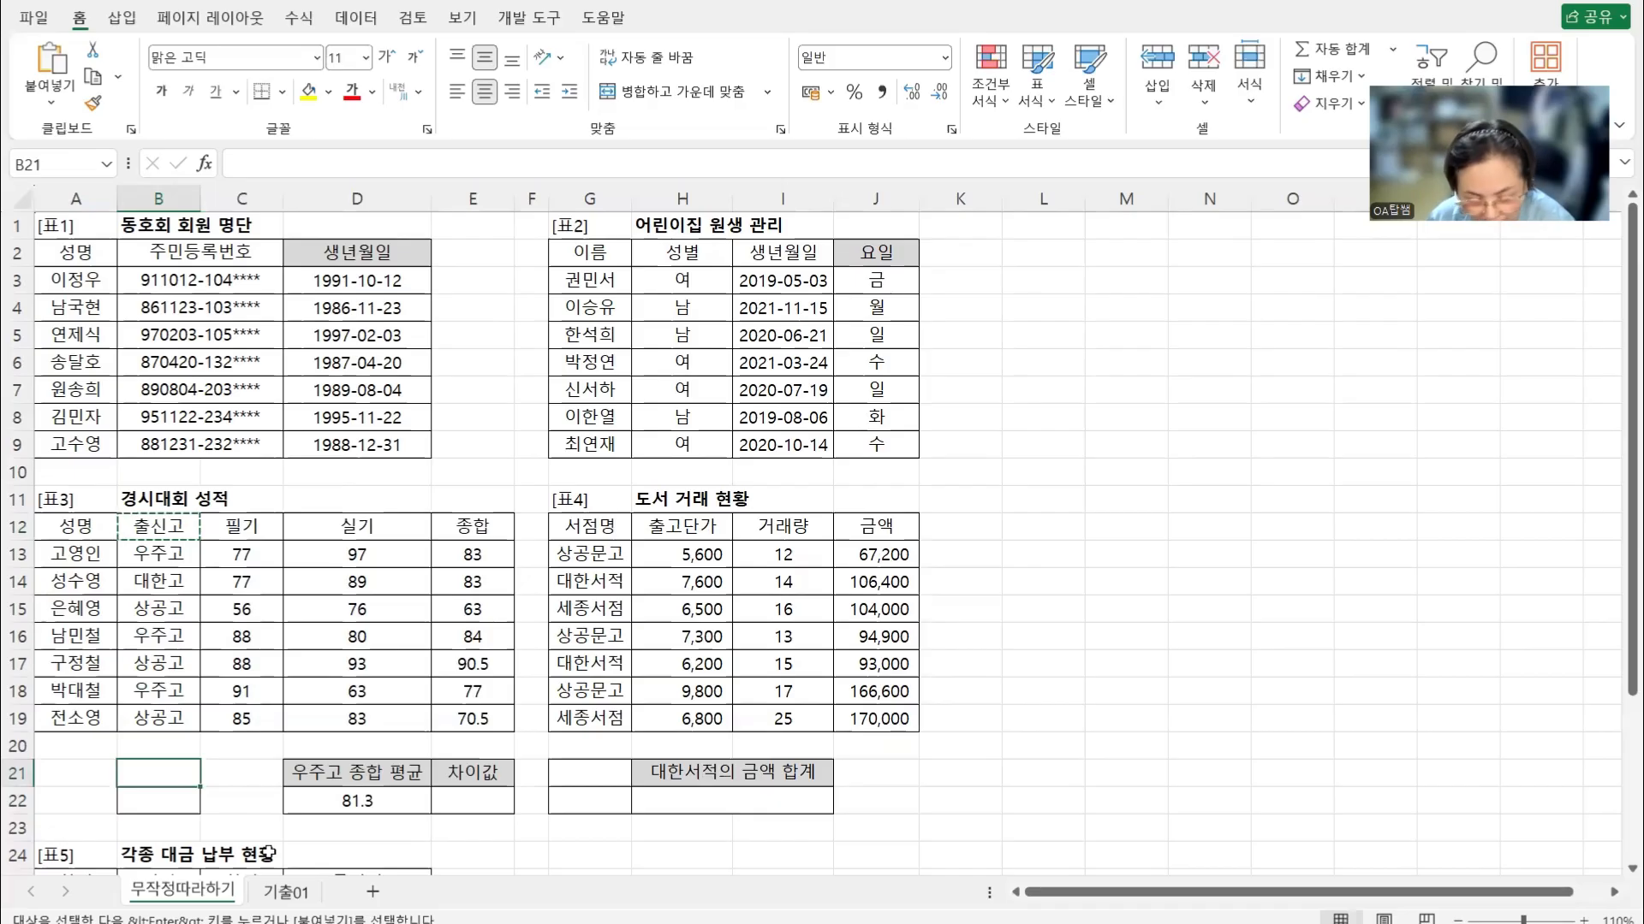
key(ctrl+v)
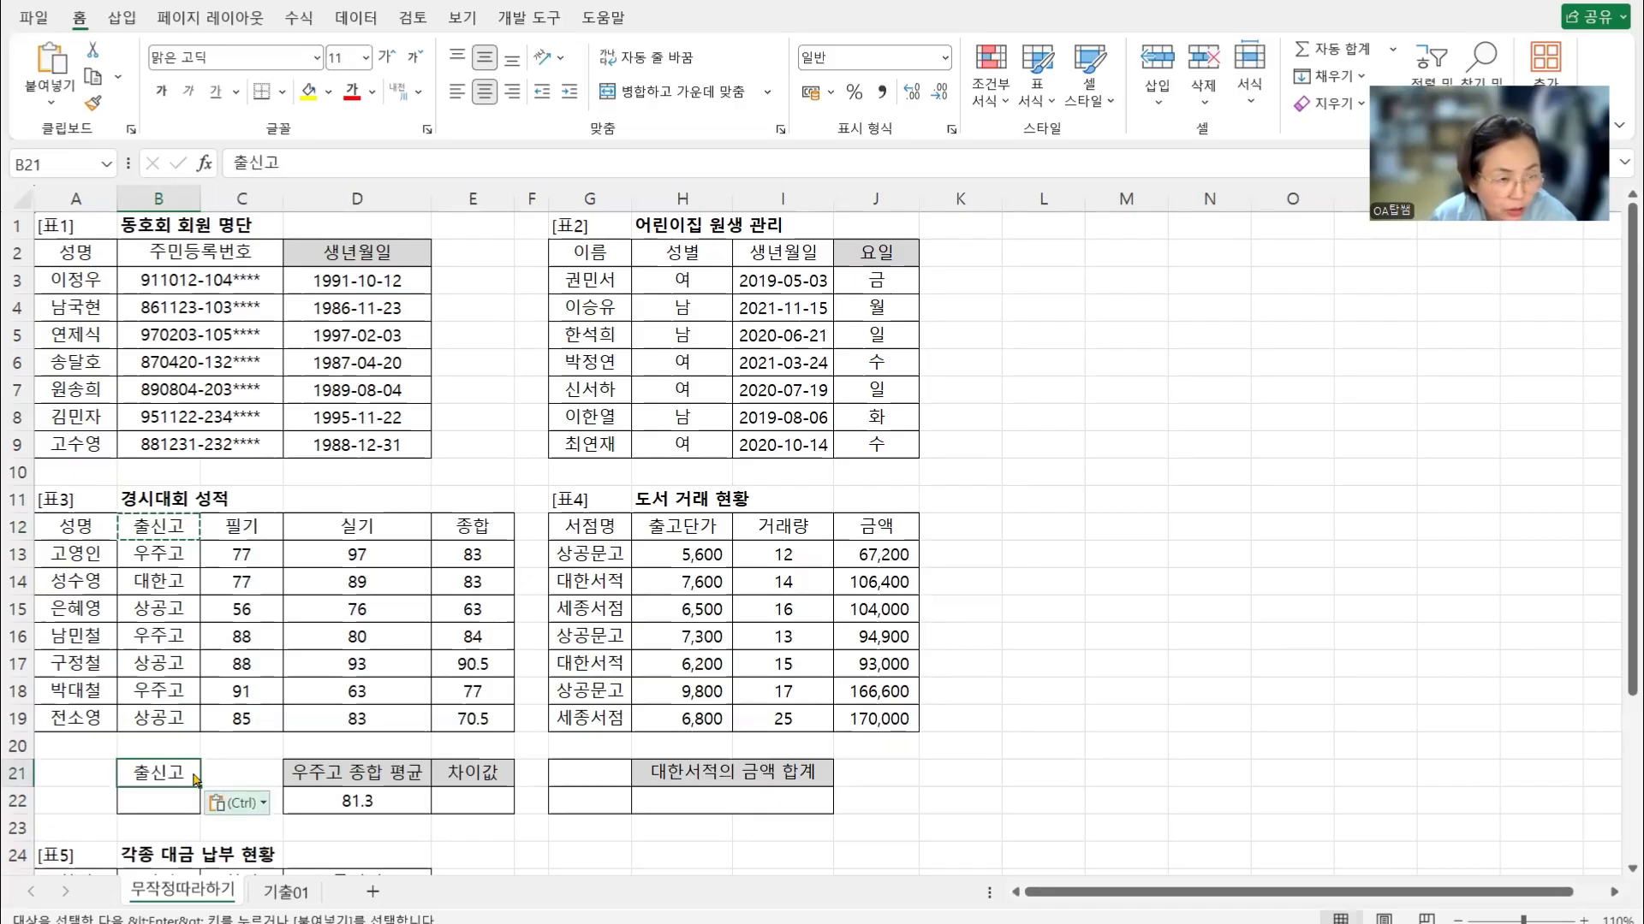
click(167, 612)
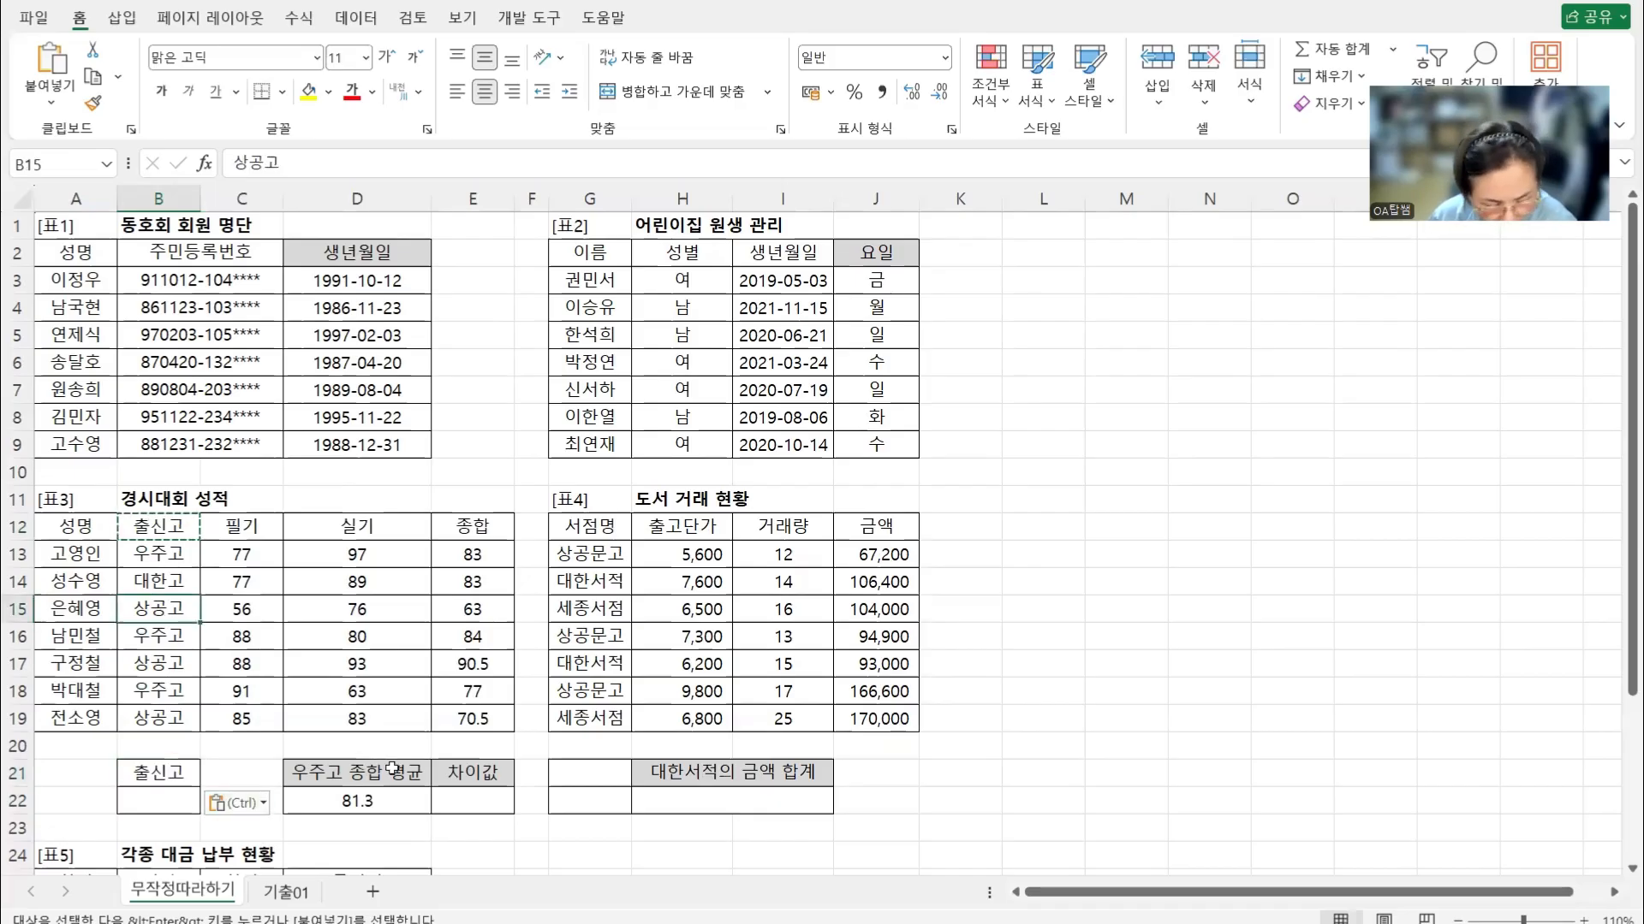
key(ctrl+c)
click(168, 799)
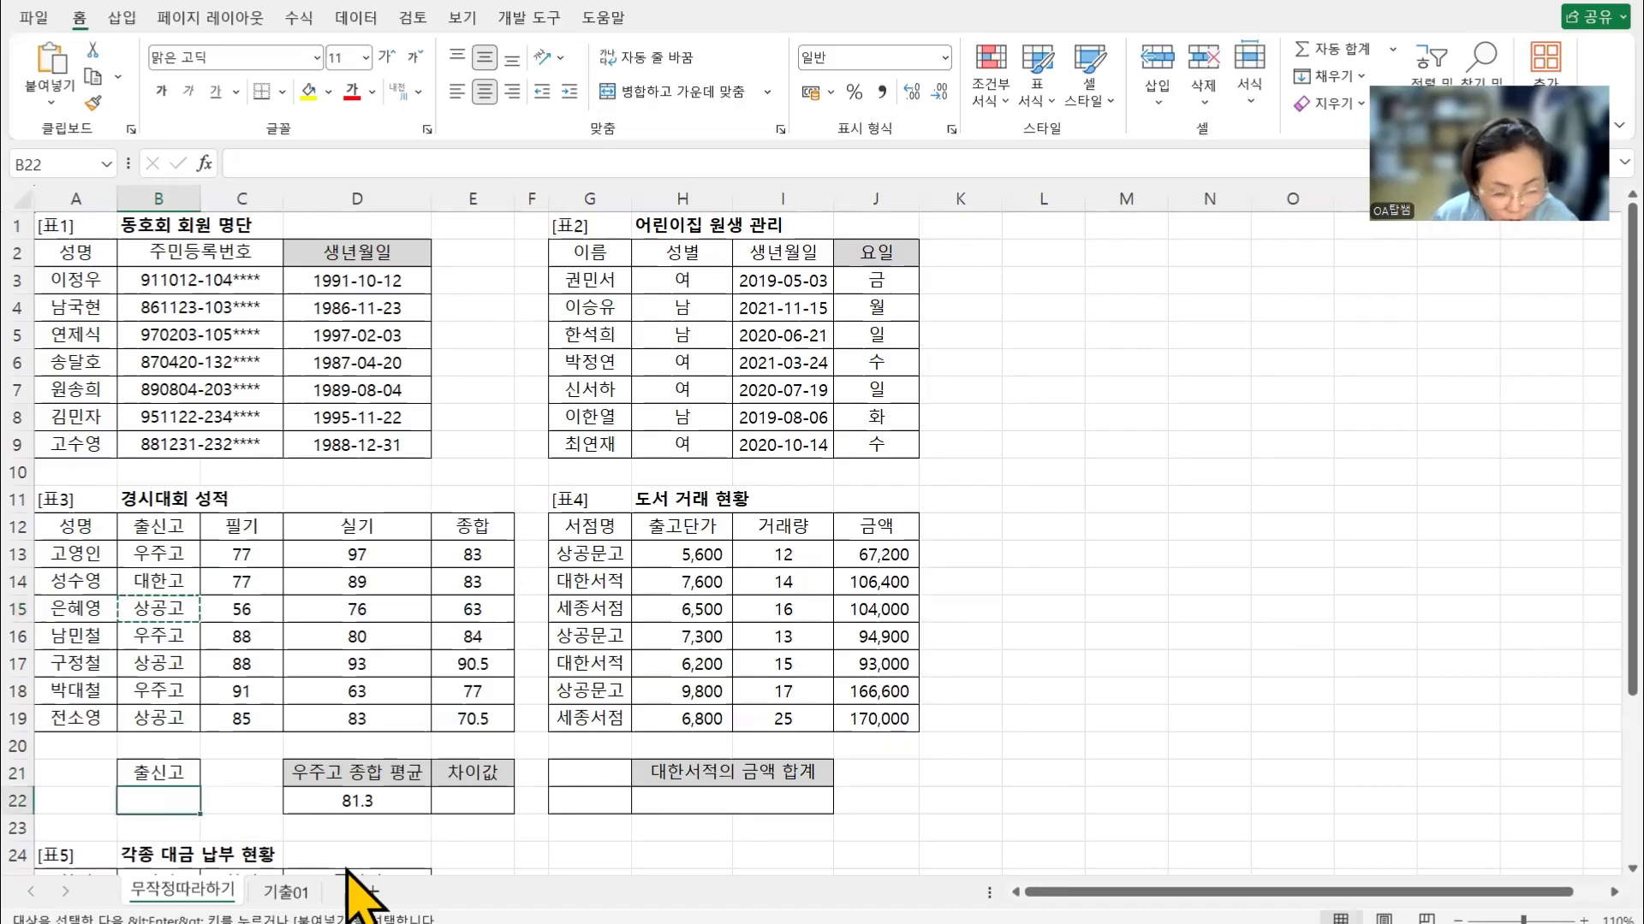
key(ctrl+v)
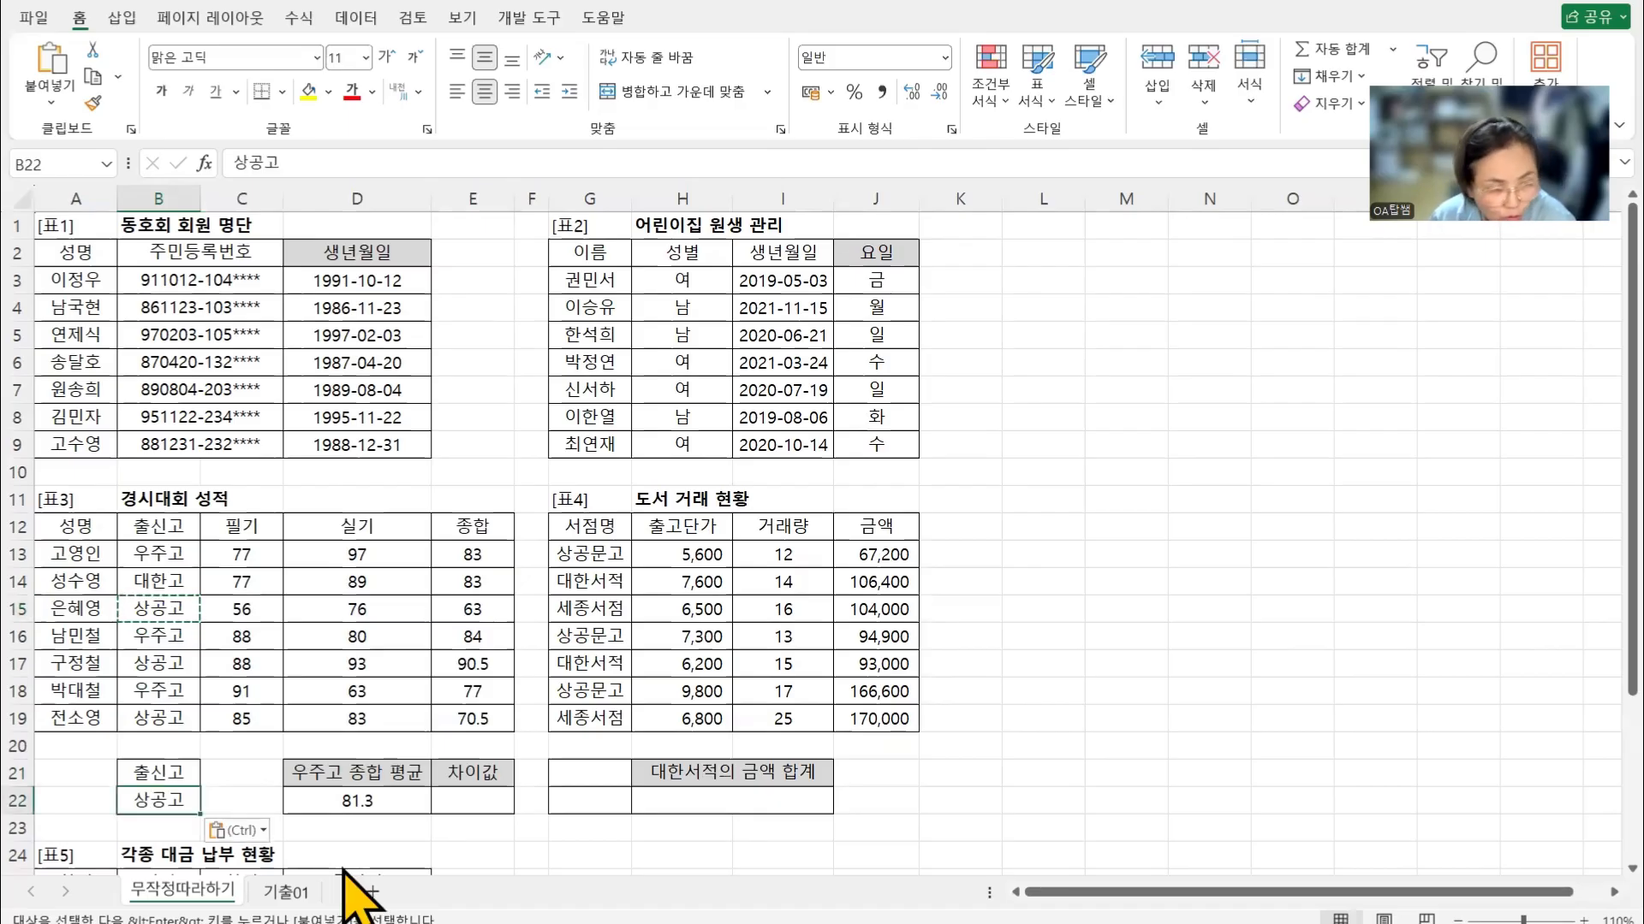
Begin a DMAX formula in E22, the 차이값 cell, with the 표3 range A12:E19 as its database
click(463, 804)
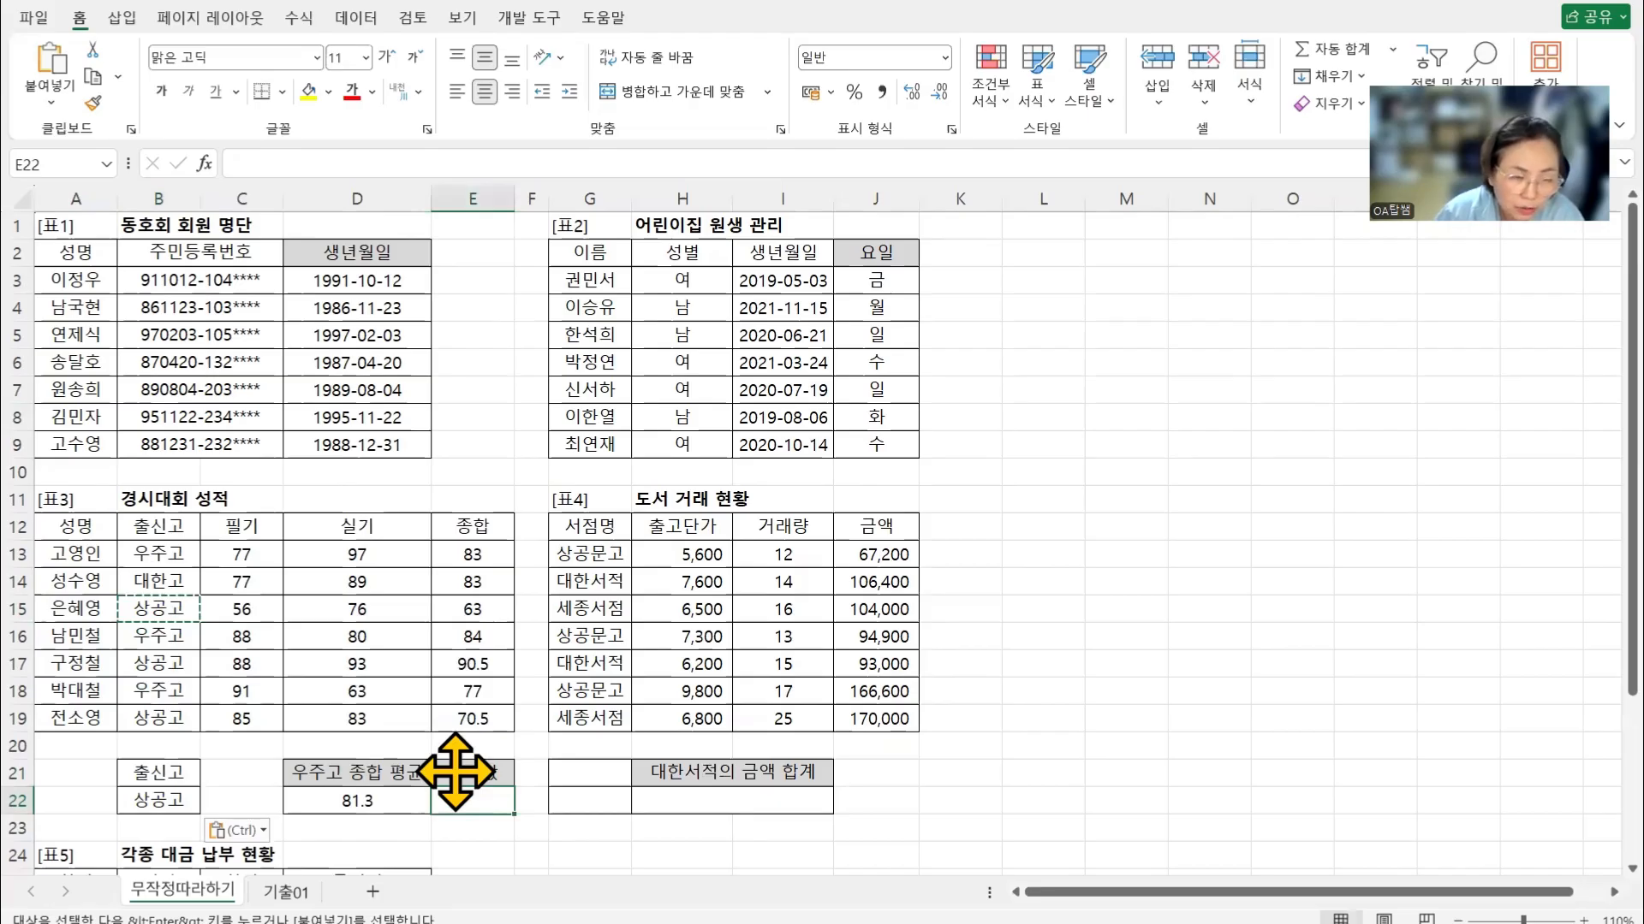
text(=)
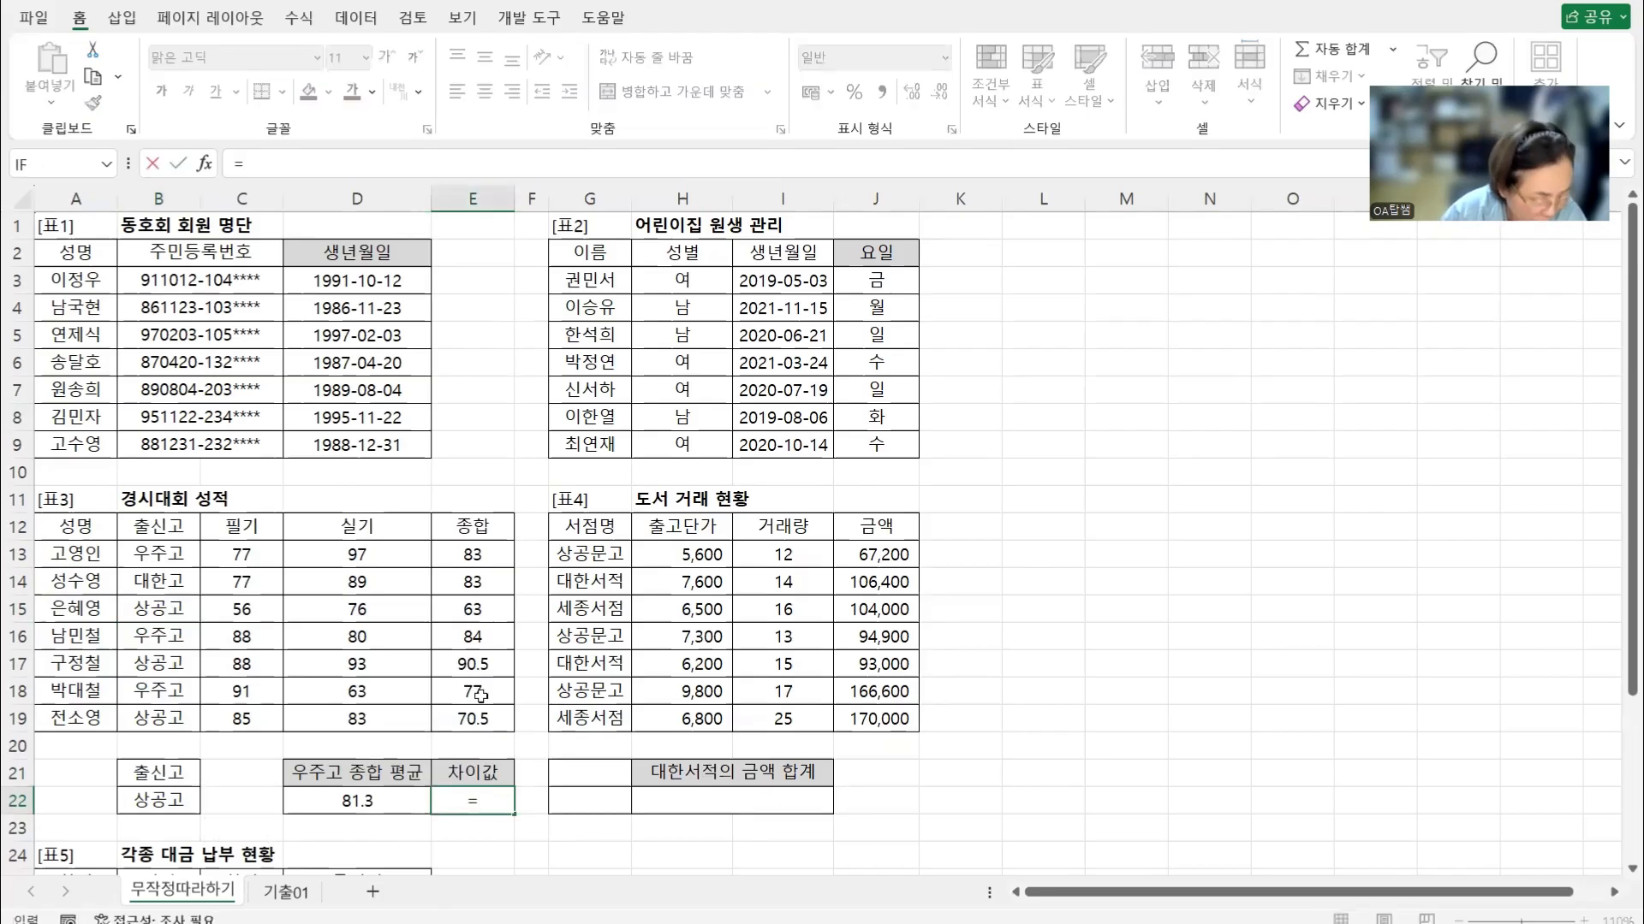
text(DMAX)
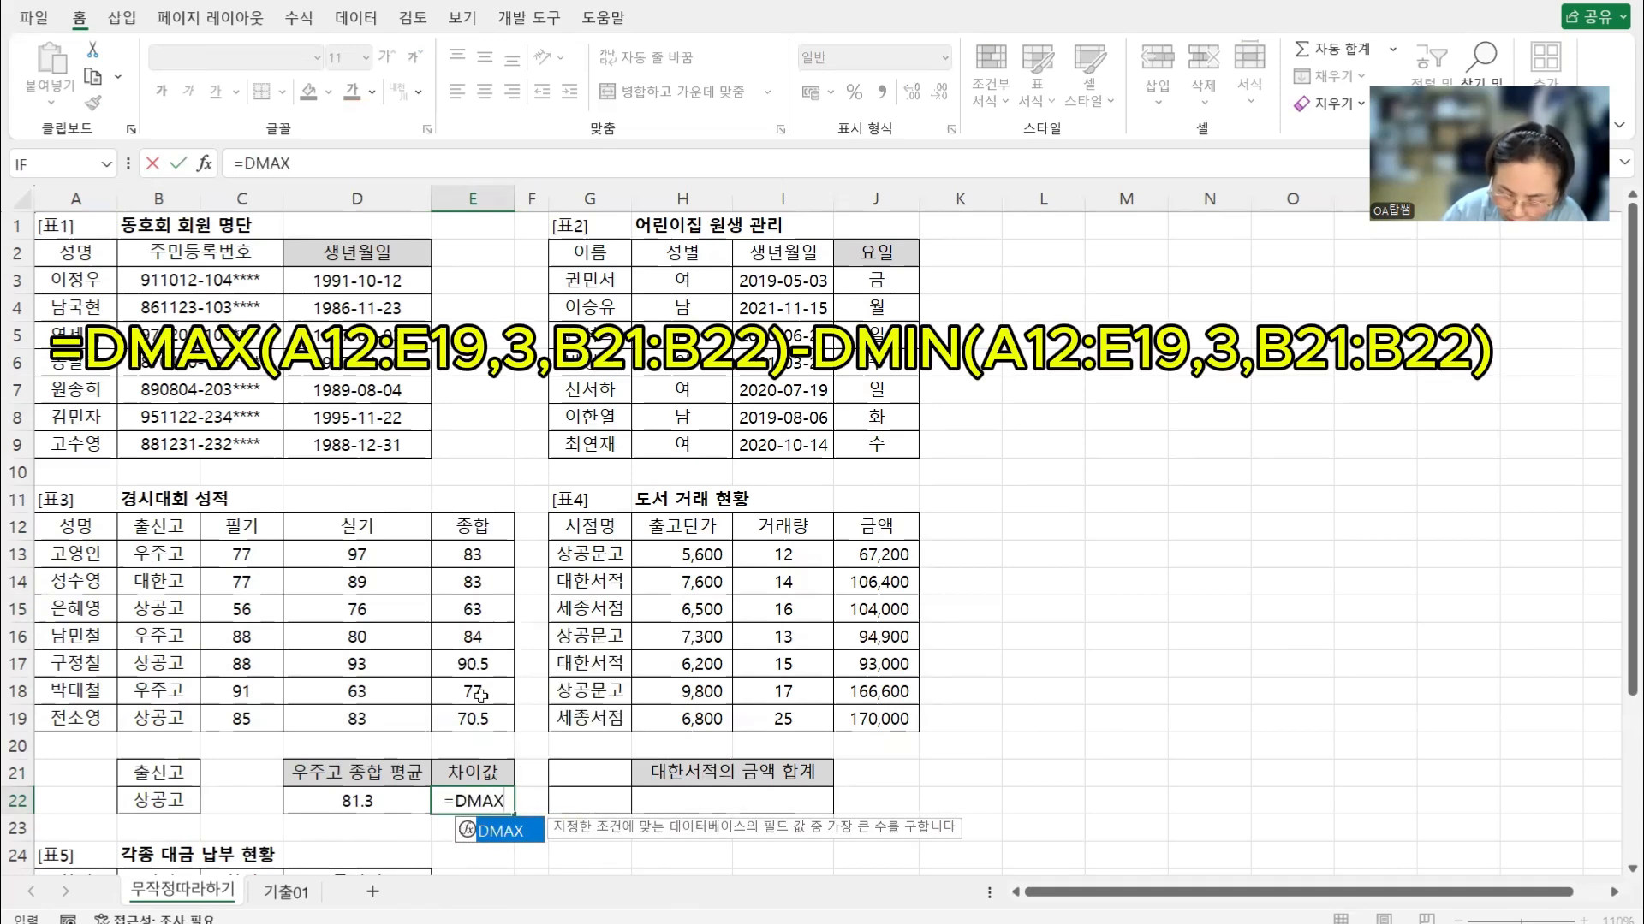
text(()
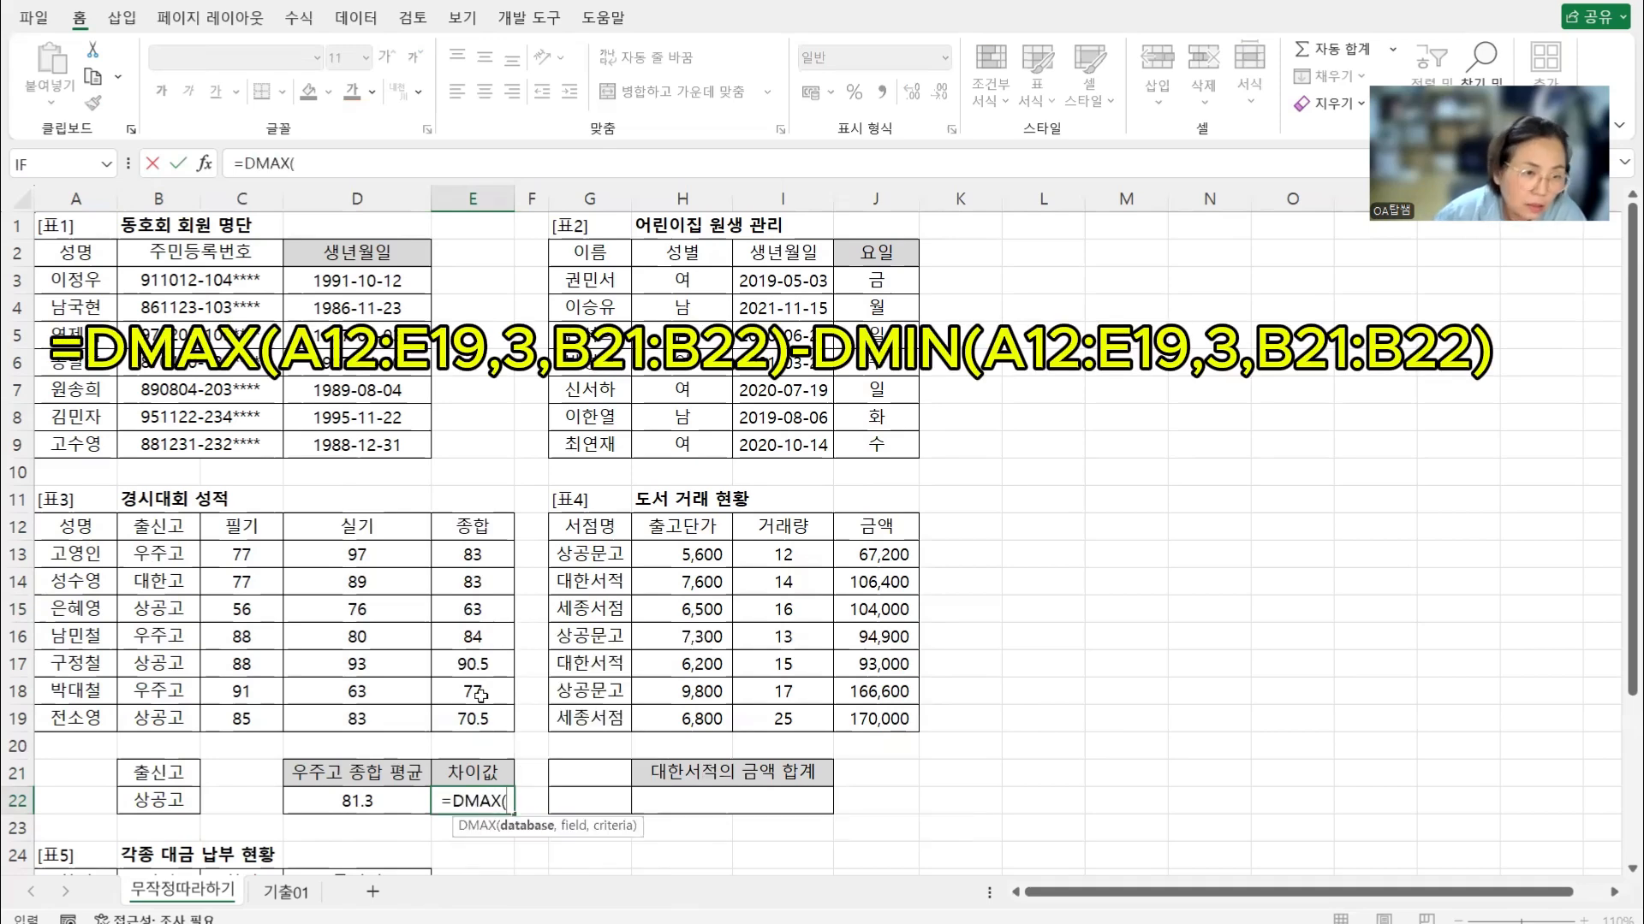
click(77, 527)
drag(388, 561, 466, 717)
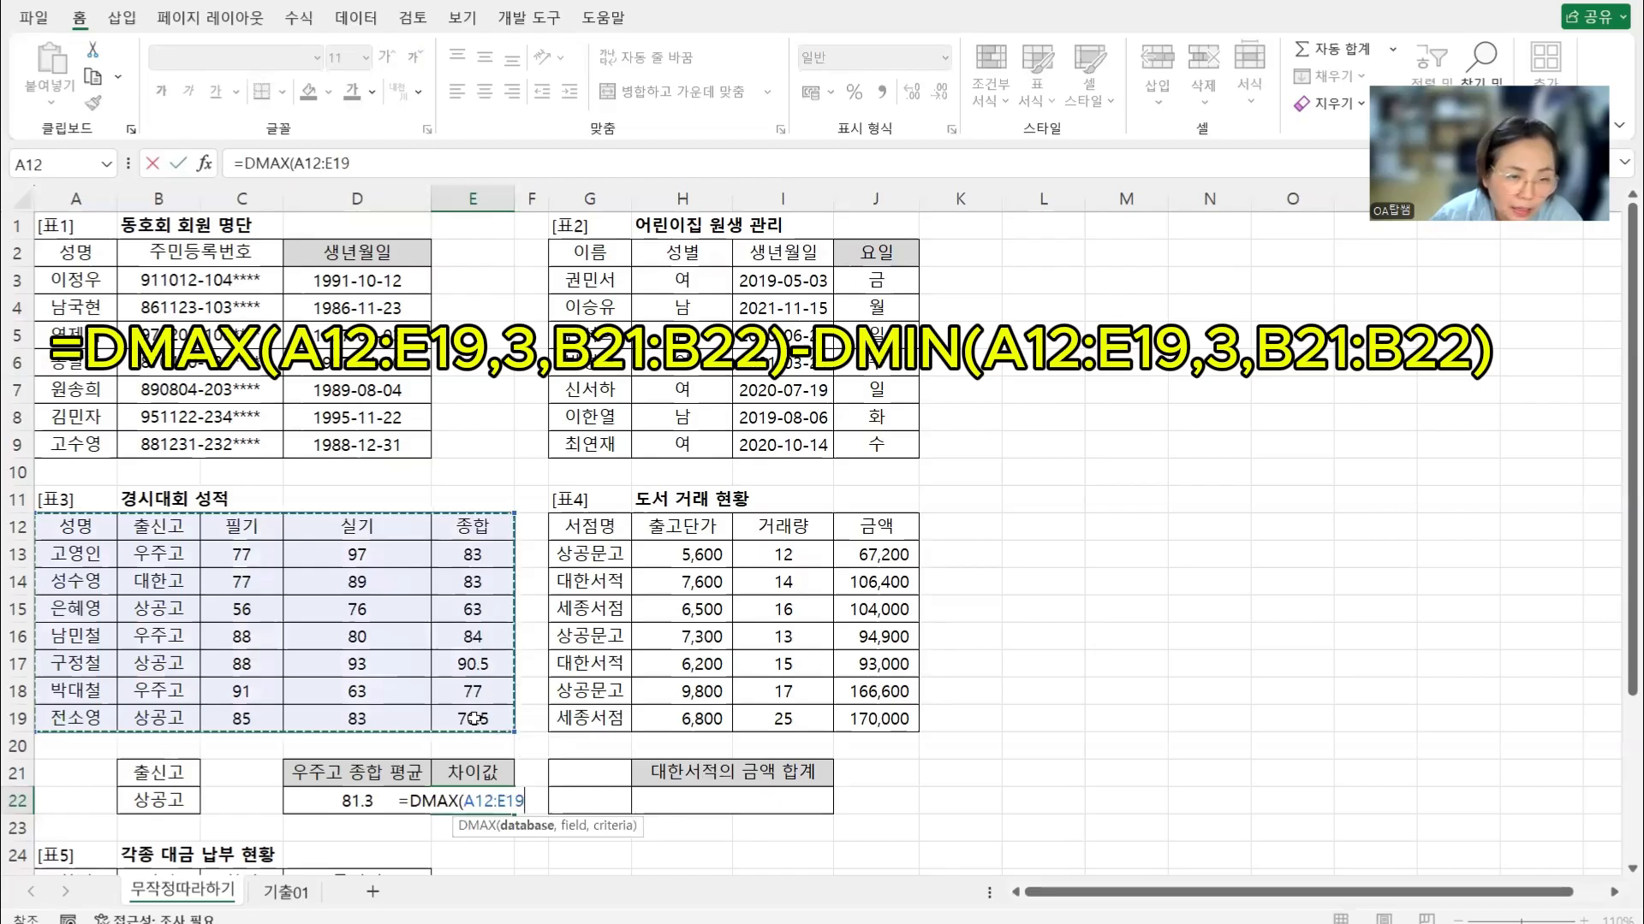
Complete E22's DMAX function with the 필기 header C12 as field and B21:B22 as criteria
text(,)
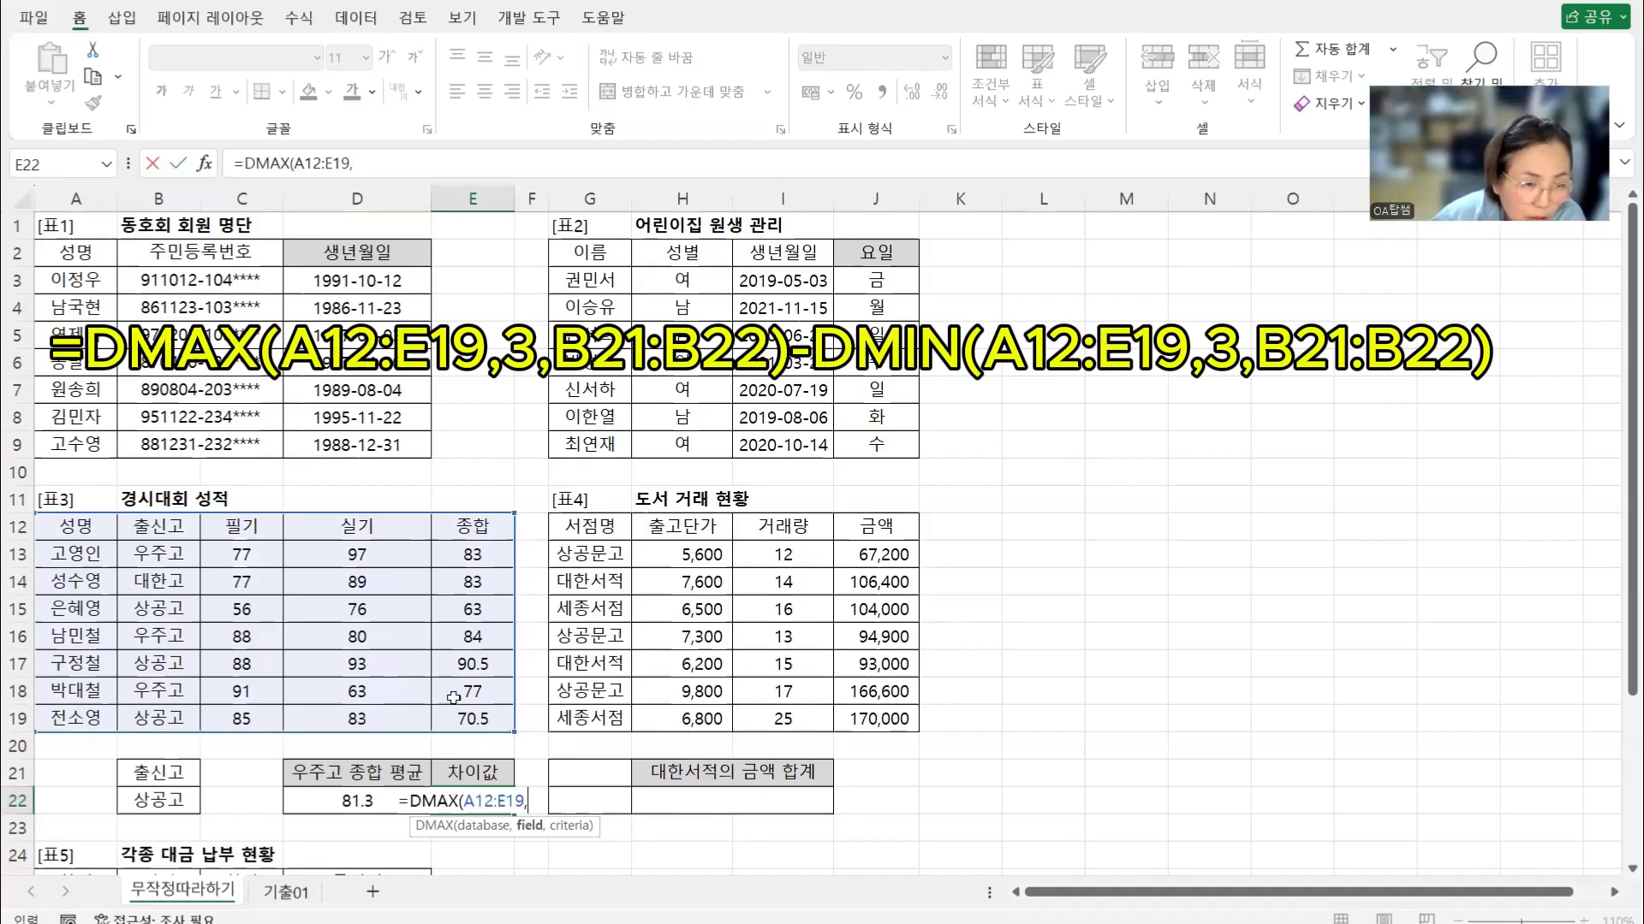
click(251, 526)
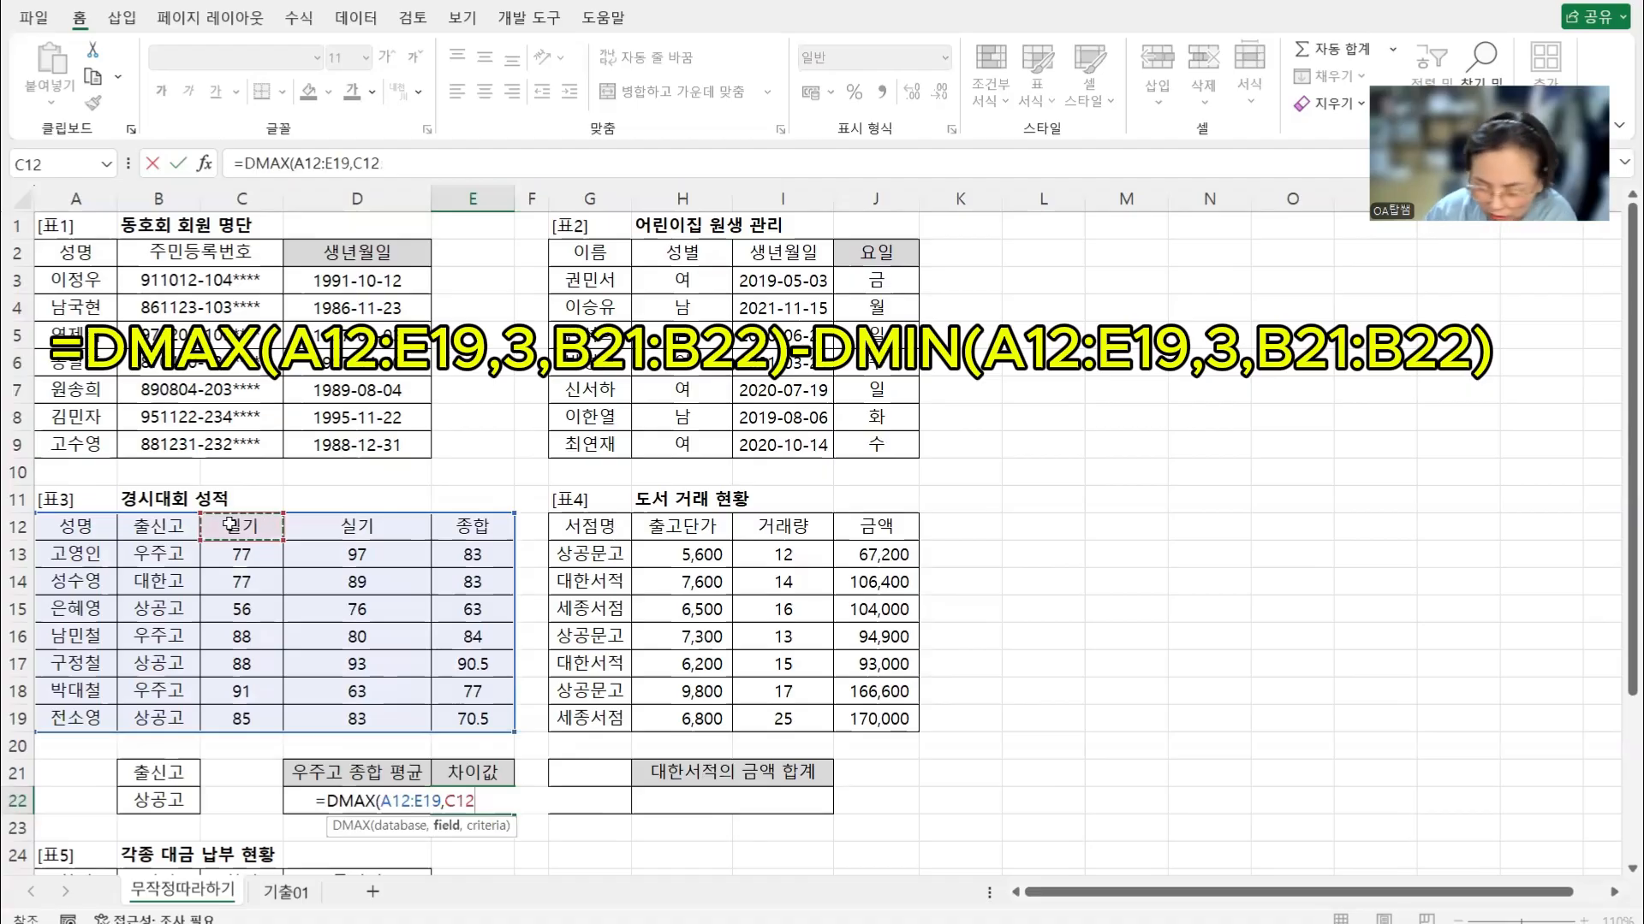
text(,)
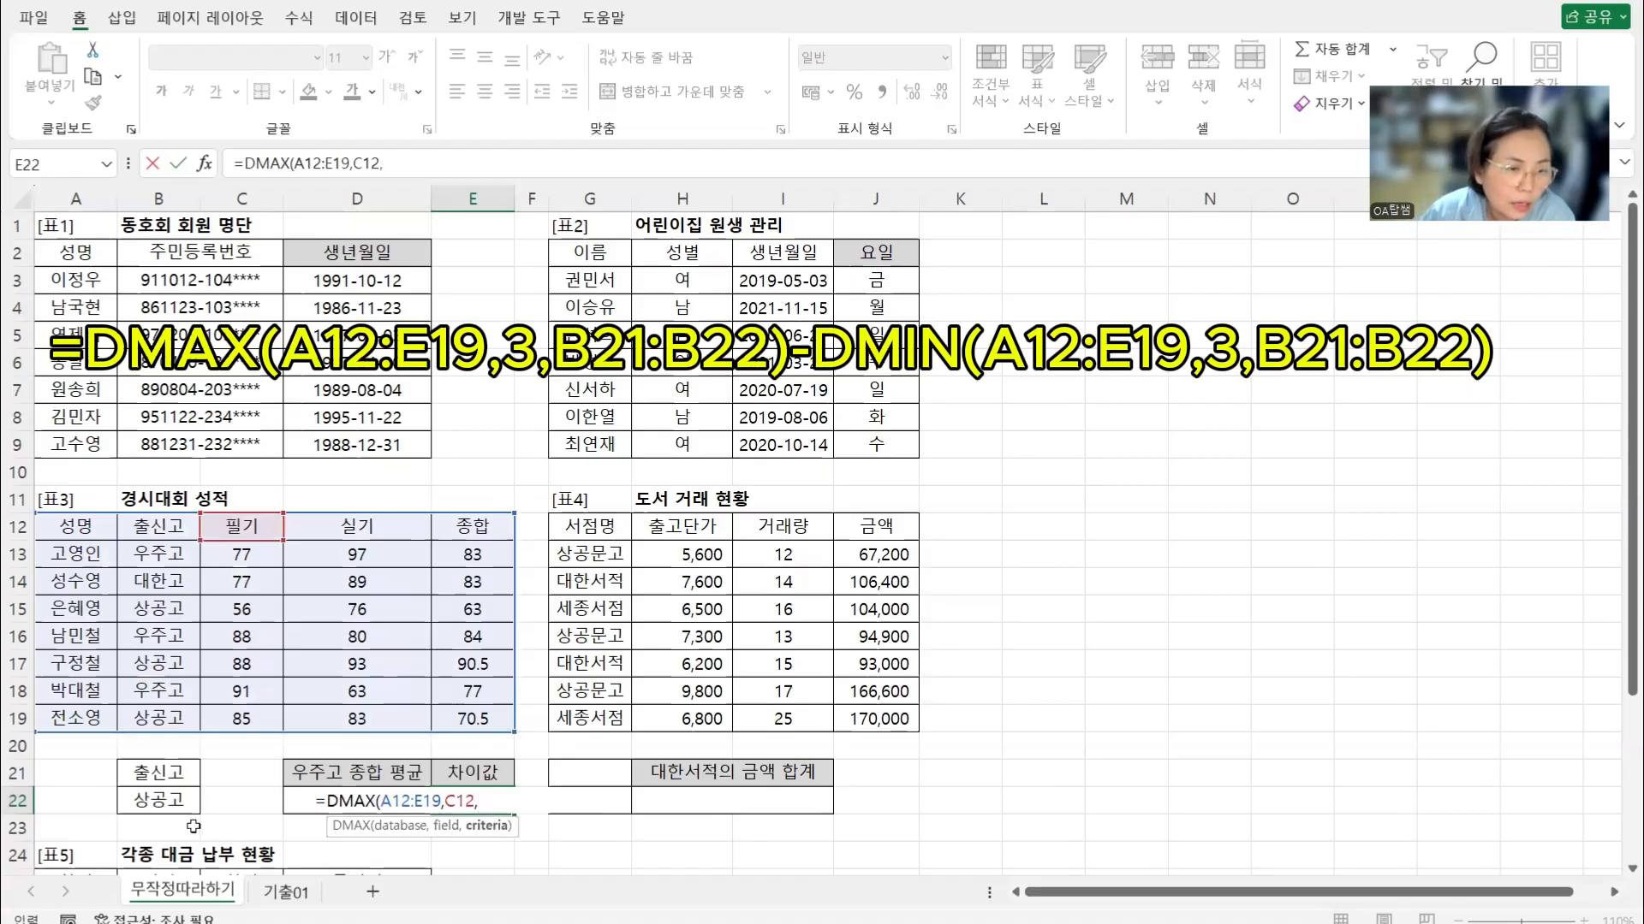
drag(174, 773, 170, 801)
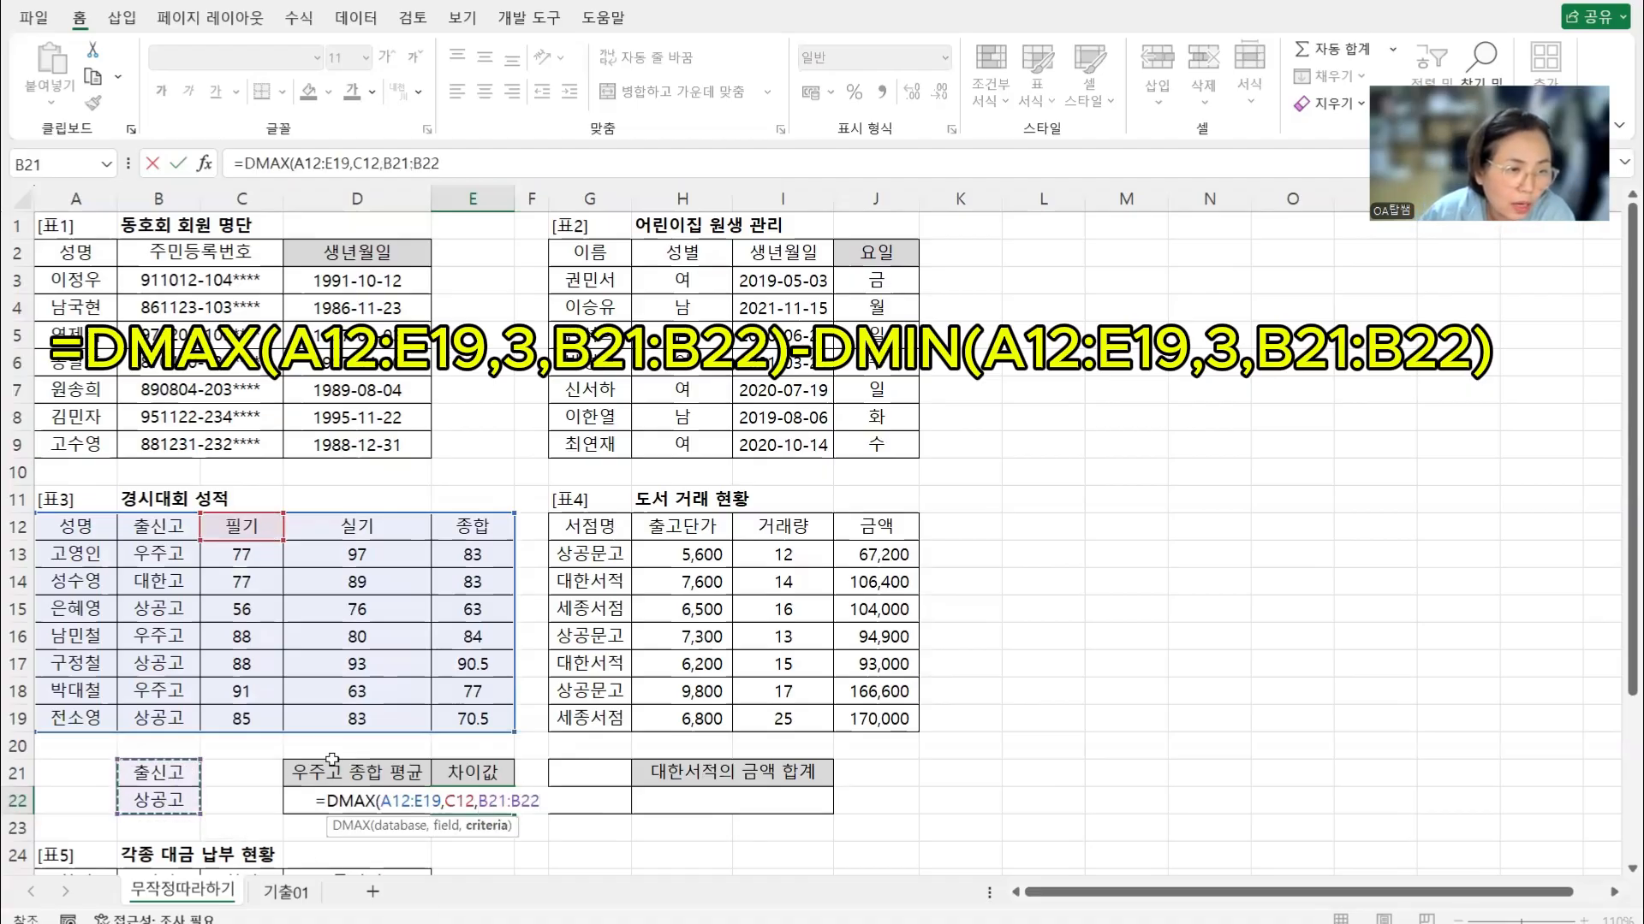
text())
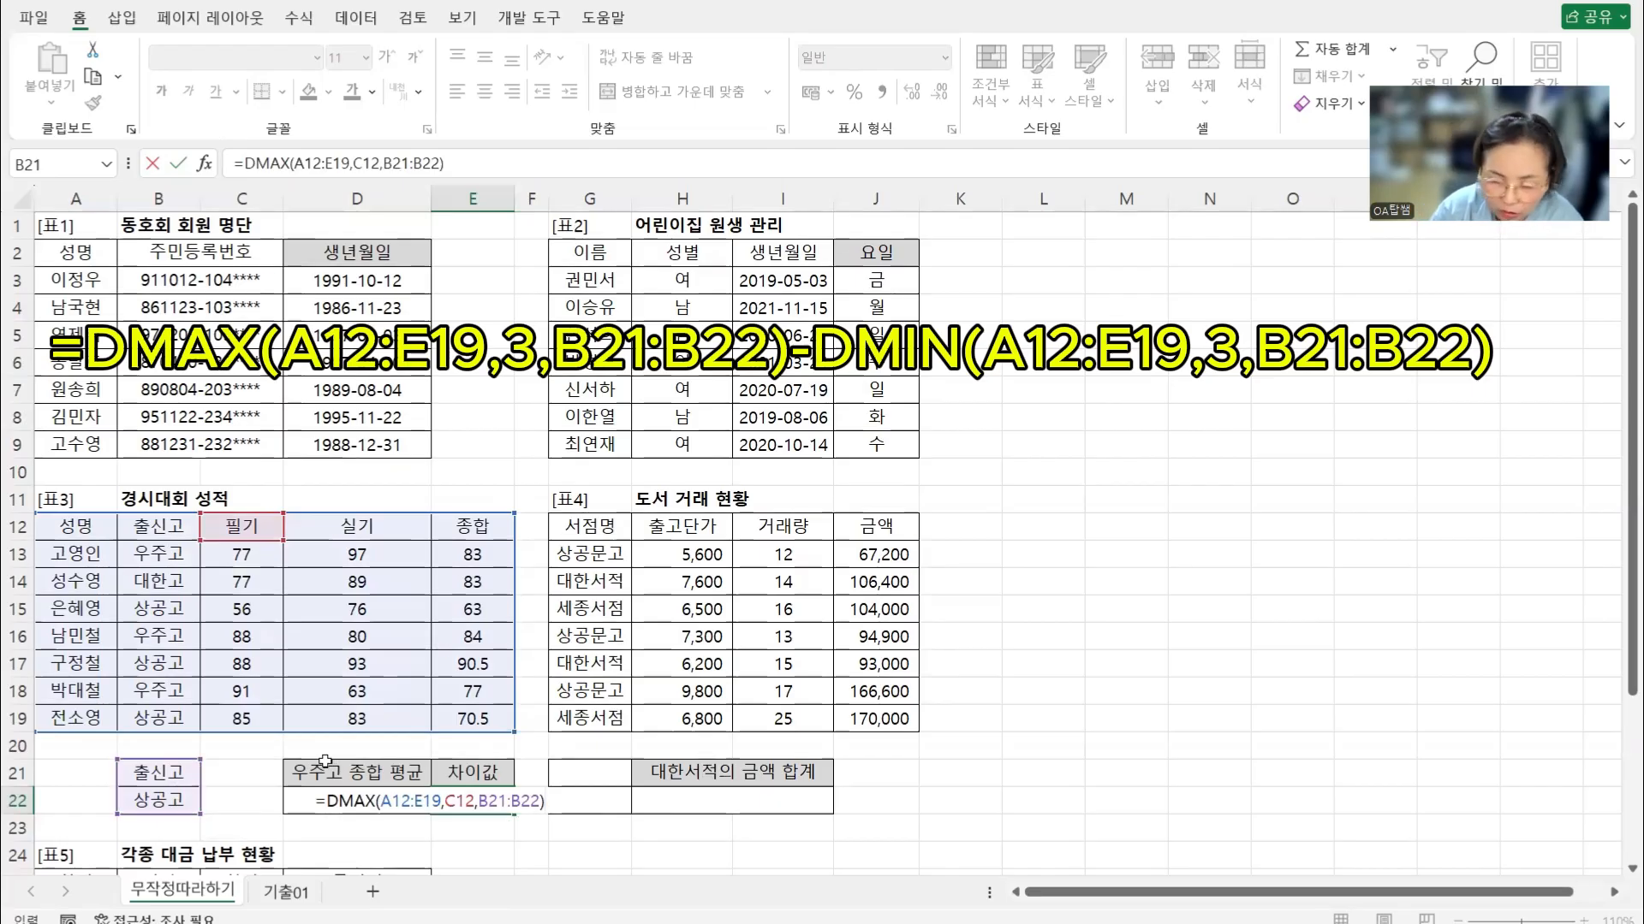
Extend E22's formula by subtracting a DMIN function that uses A12:E19 as its database
text(-M)
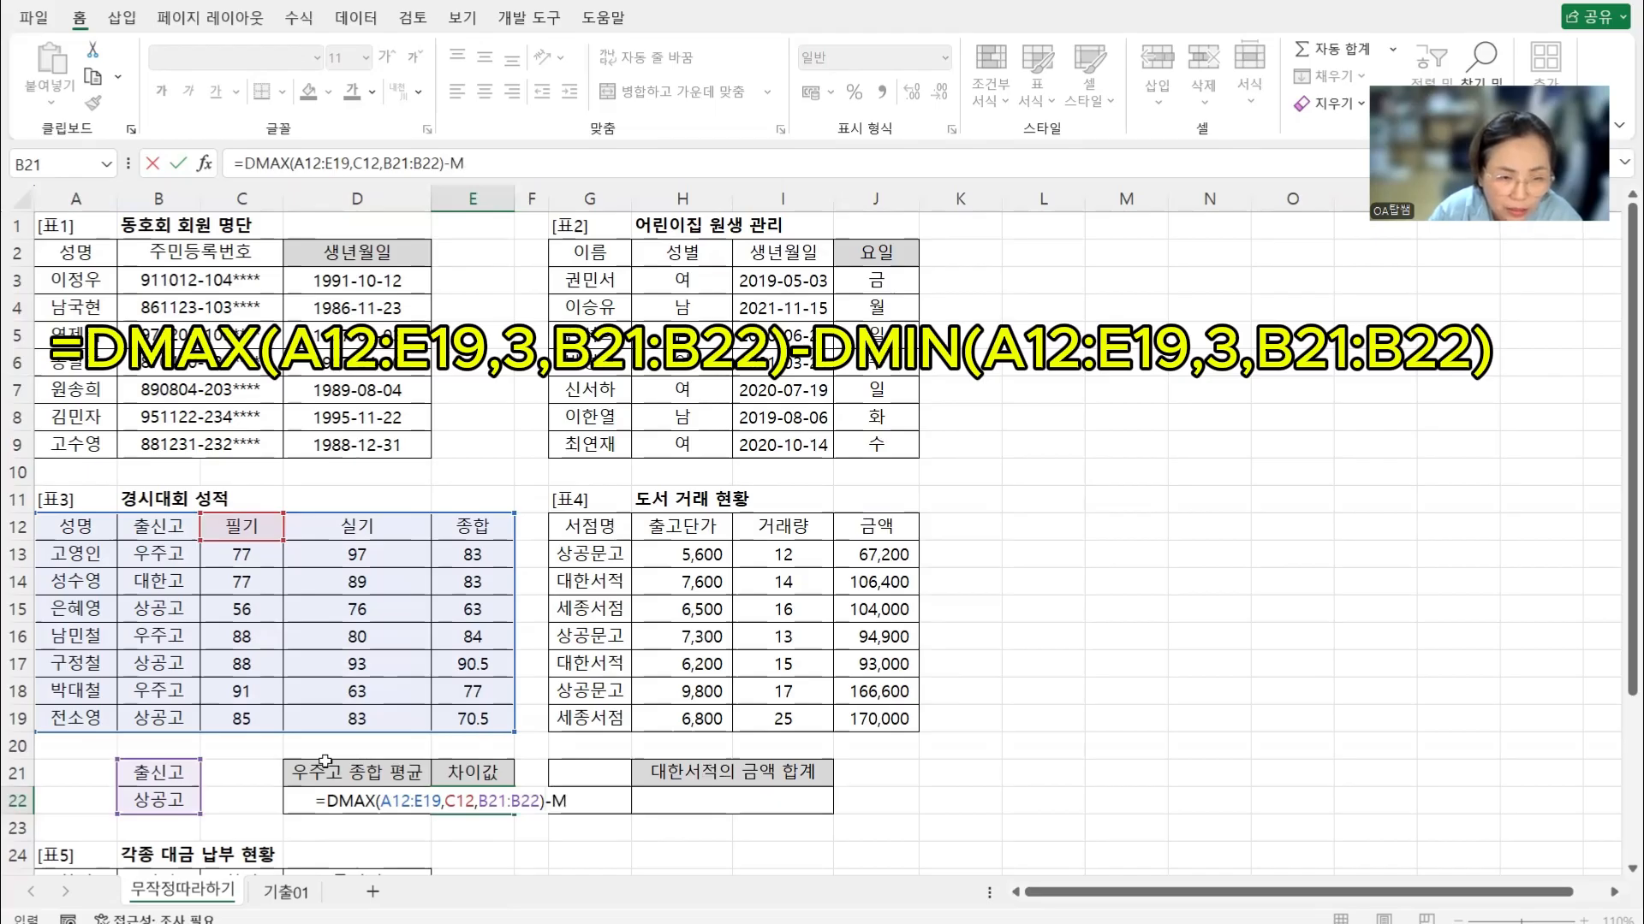
text(D)
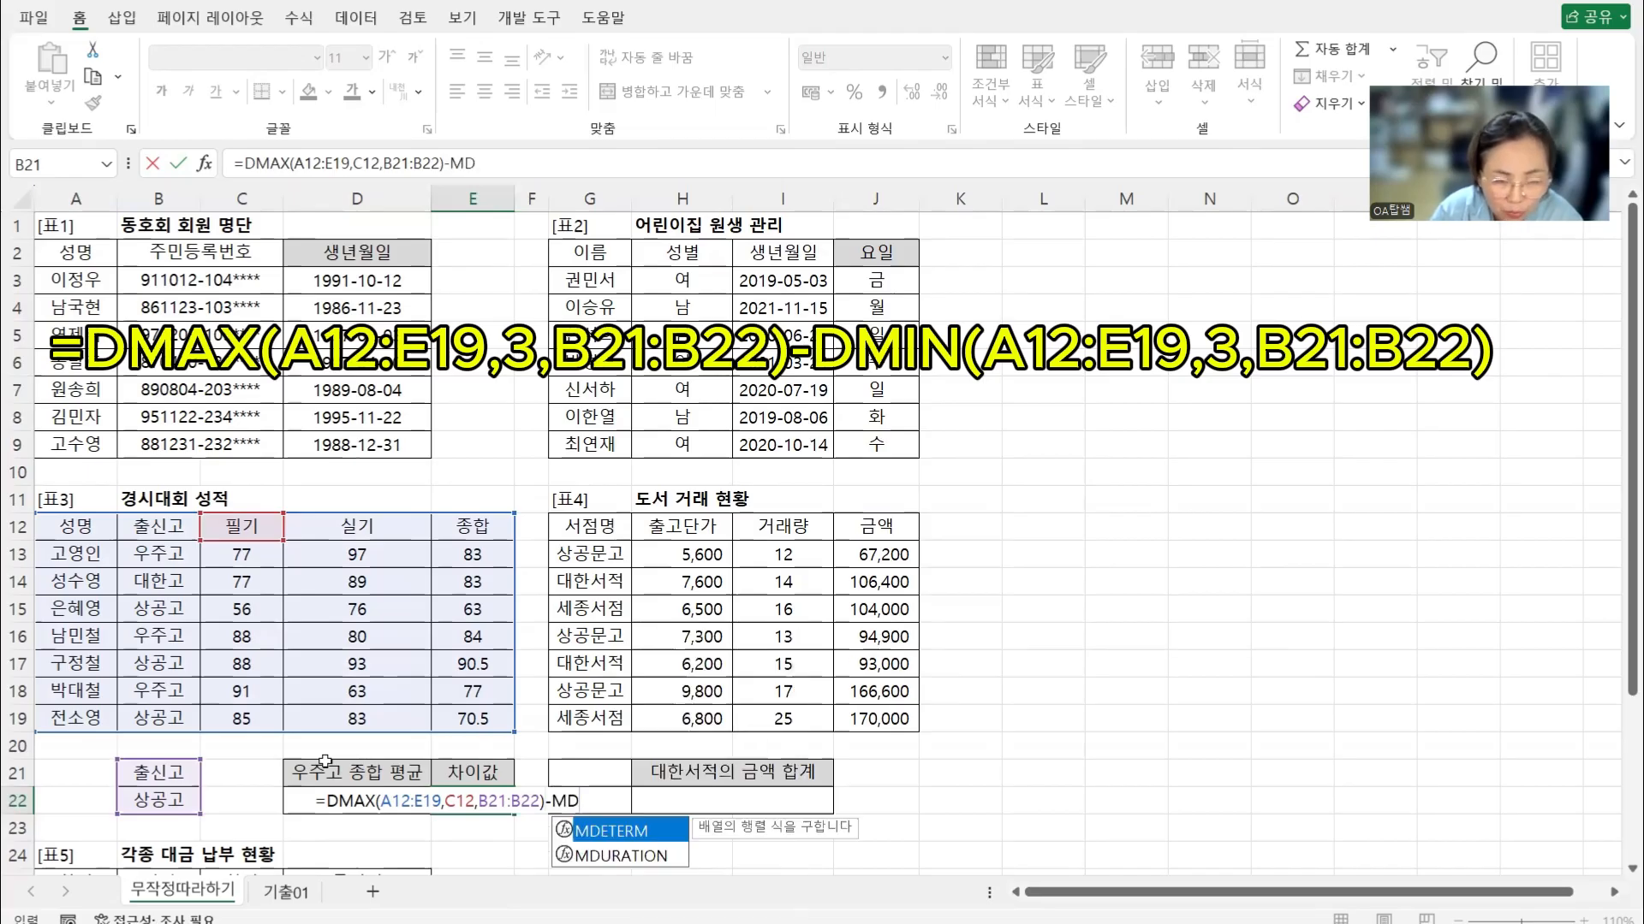
key(BackSpace)
key(BackSpace)
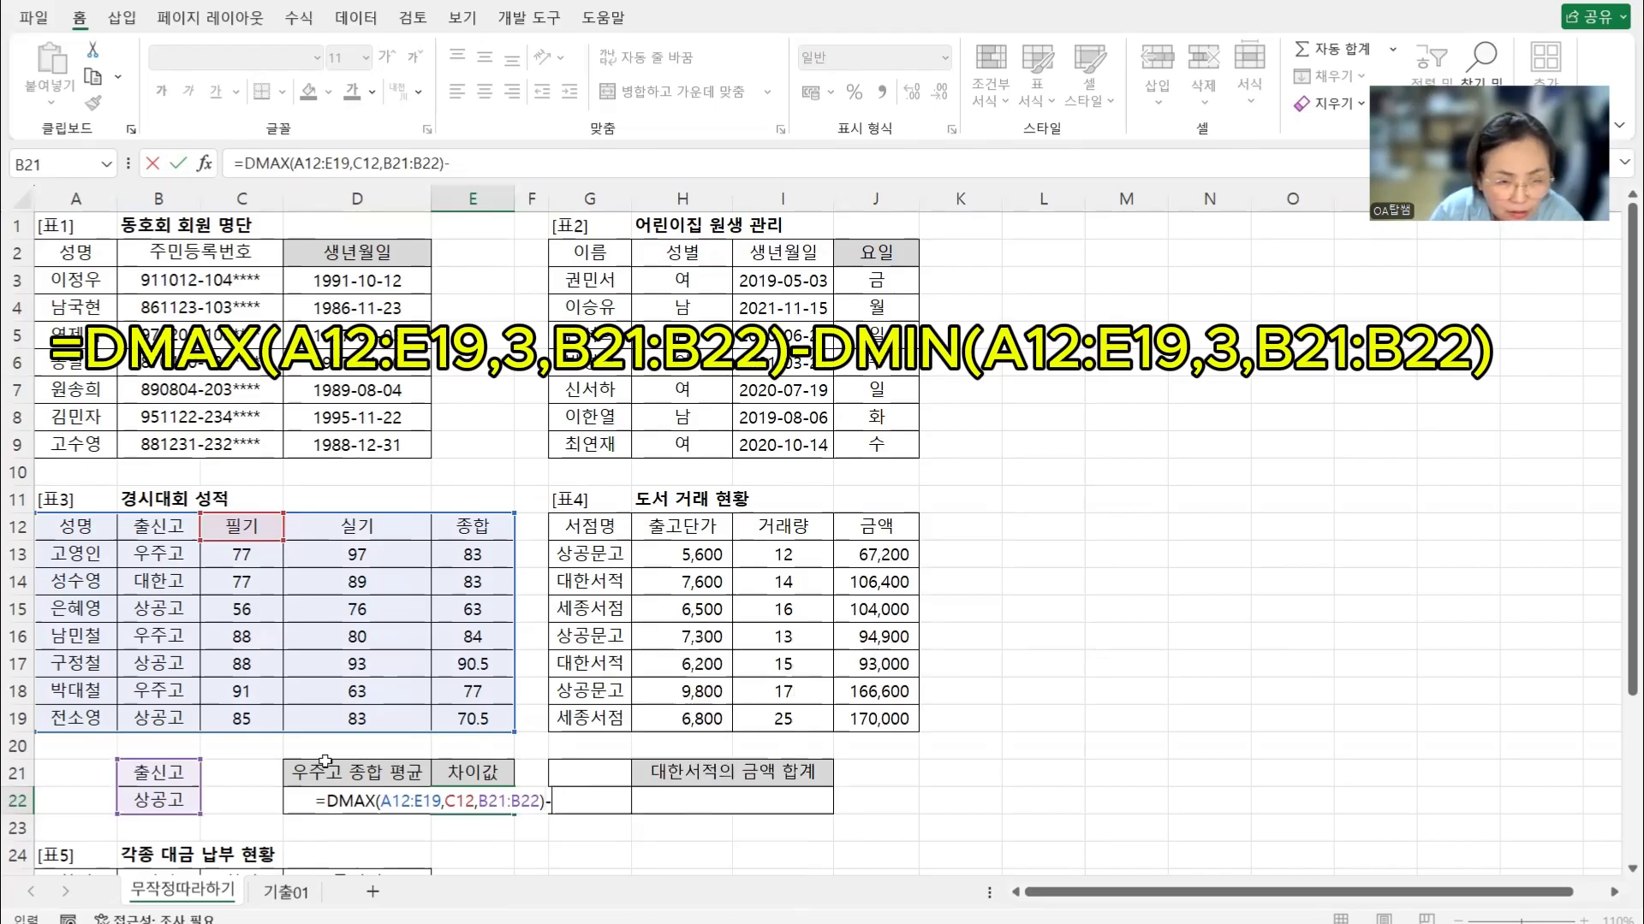
text(DMIN)
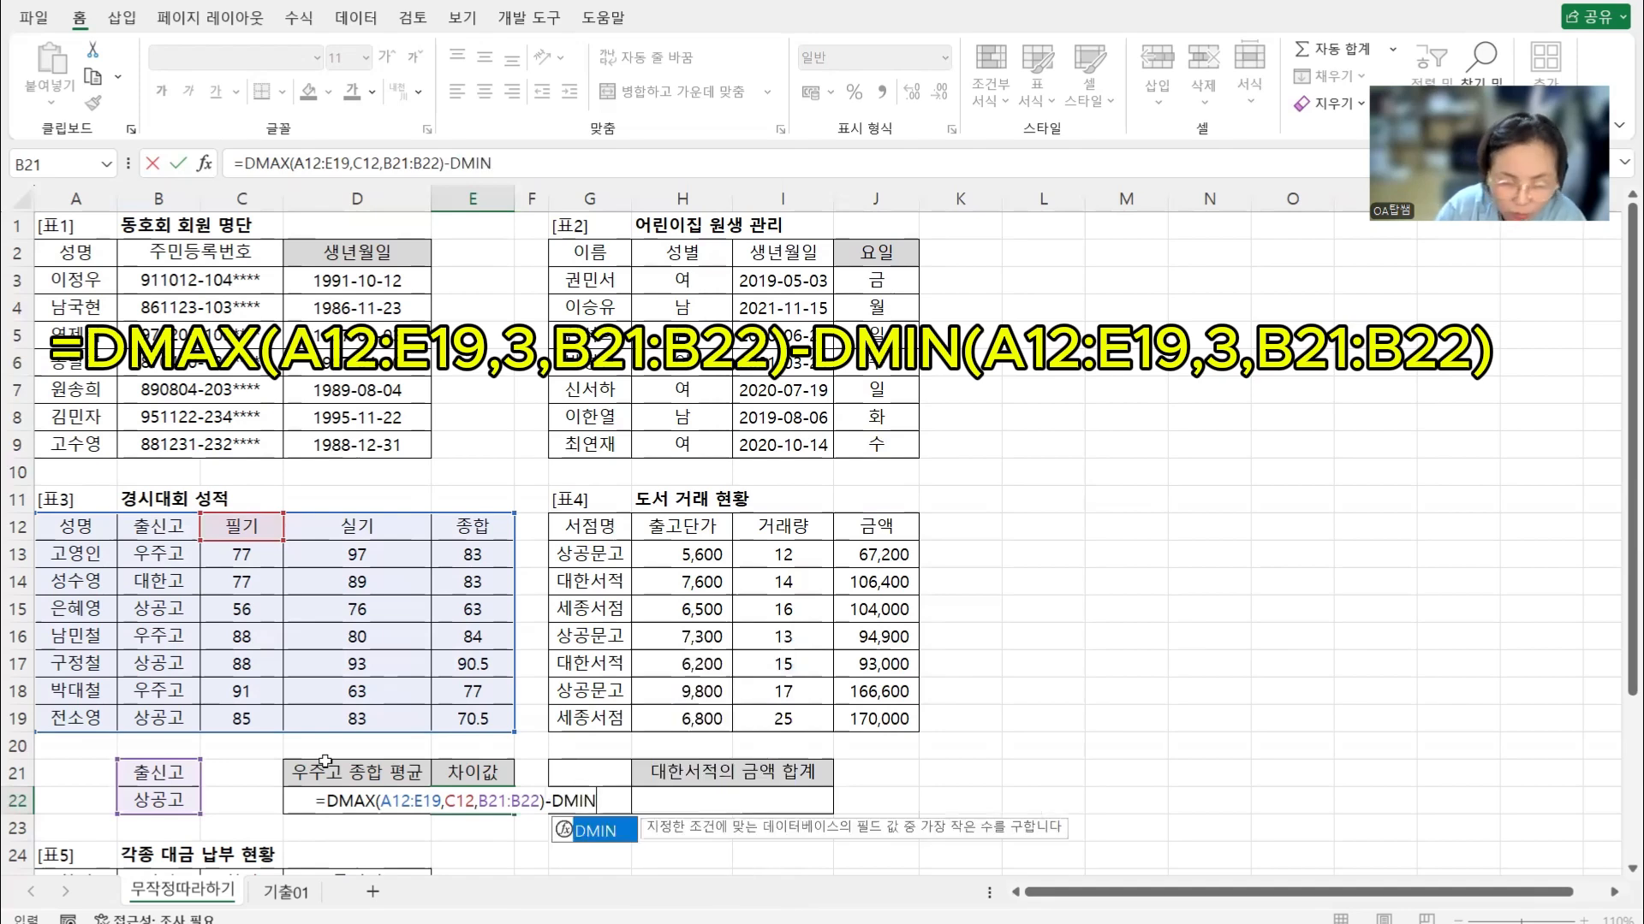
text(()
drag(47, 524, 492, 719)
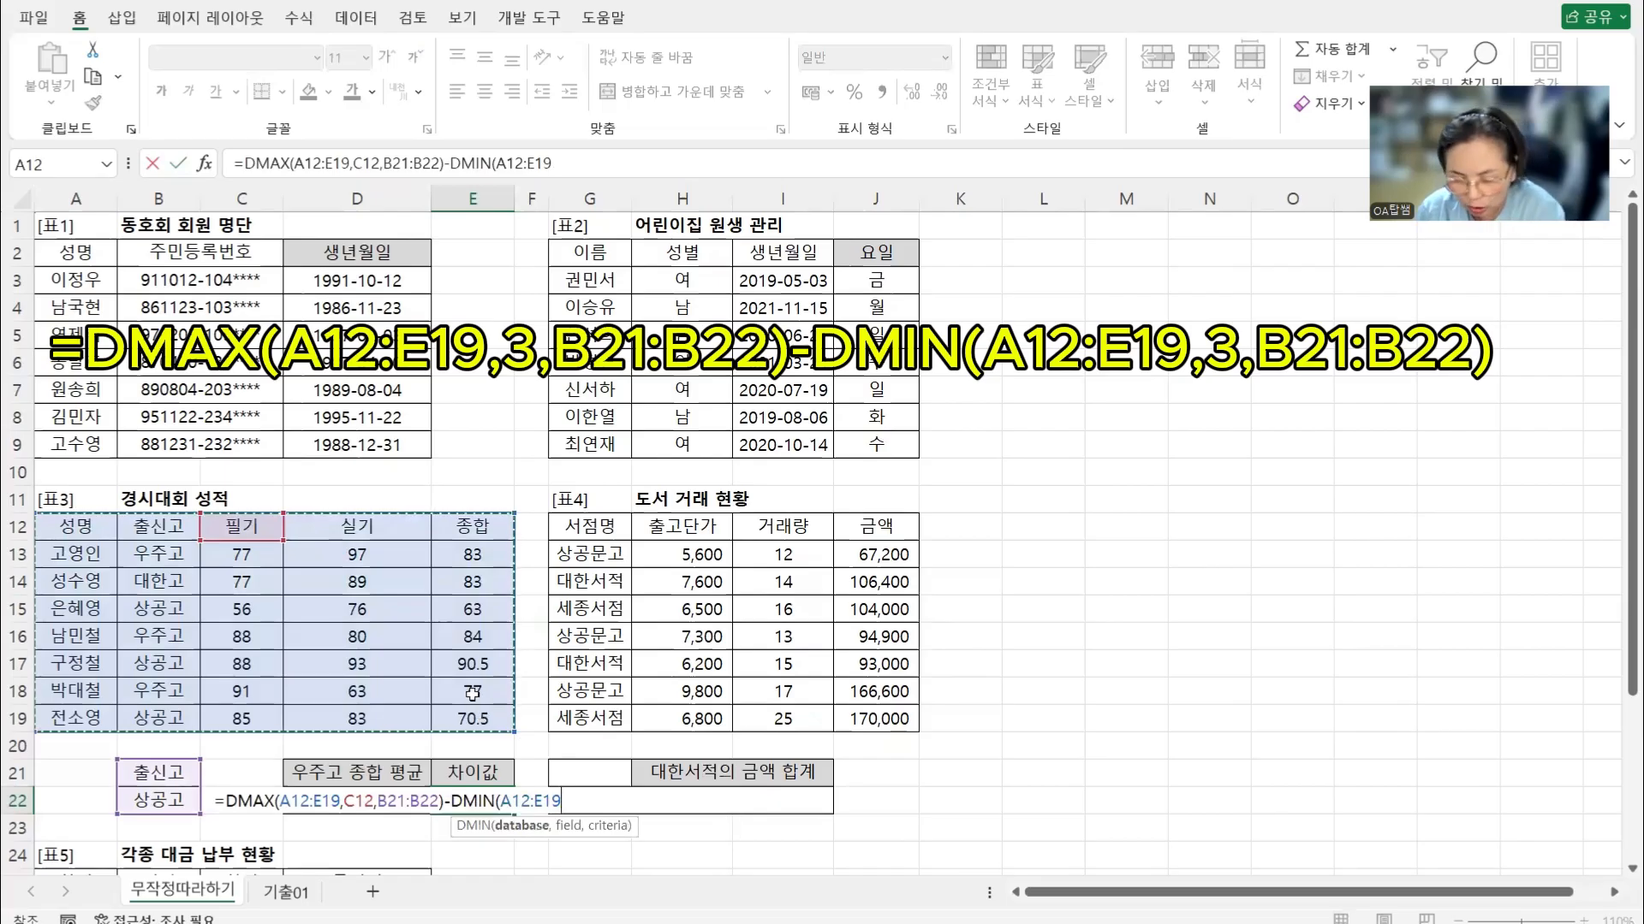
Finish E22's DMIN function with field C12 and criteria B21:B22, and enter the formula
text(,)
click(251, 526)
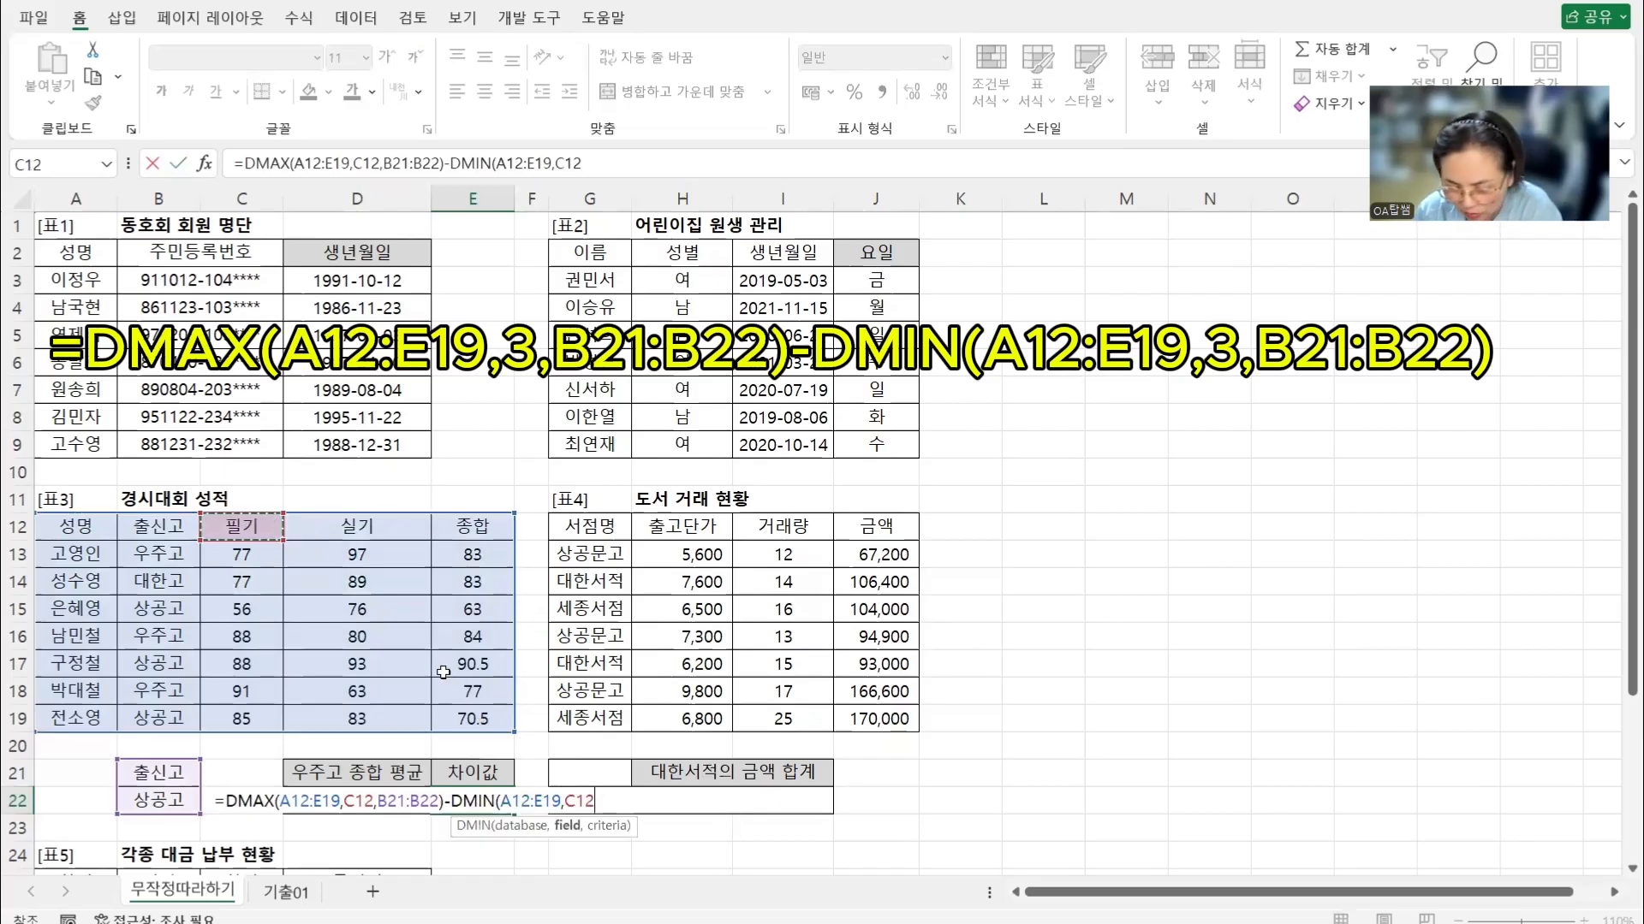
text(,)
drag(171, 775, 162, 800)
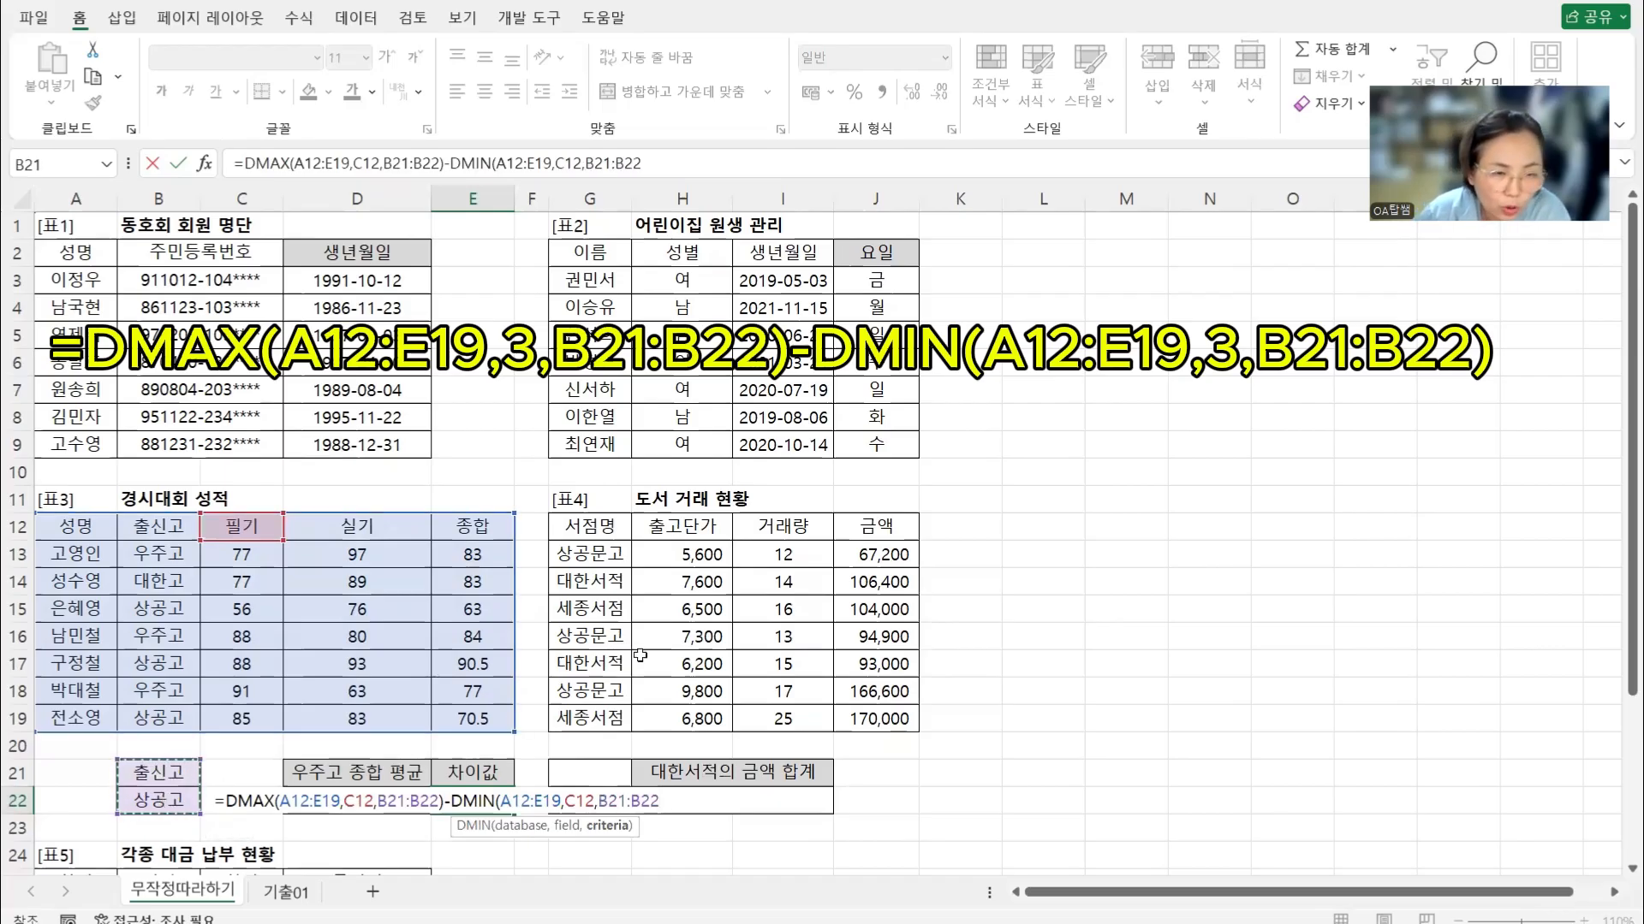
text())
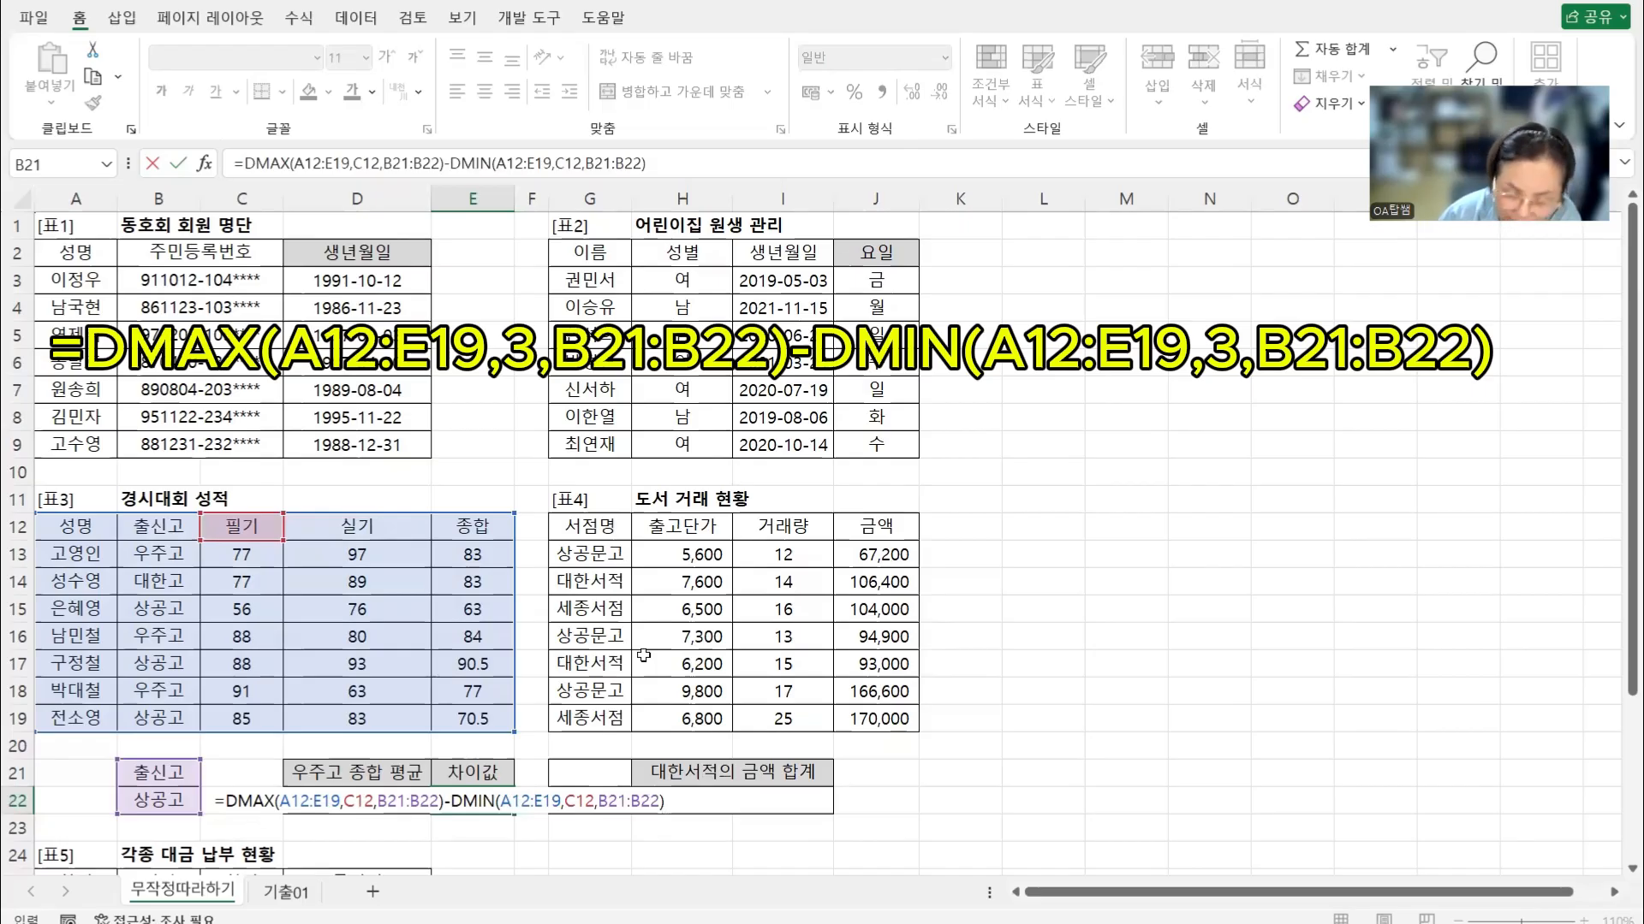
key(ctrl+Return)
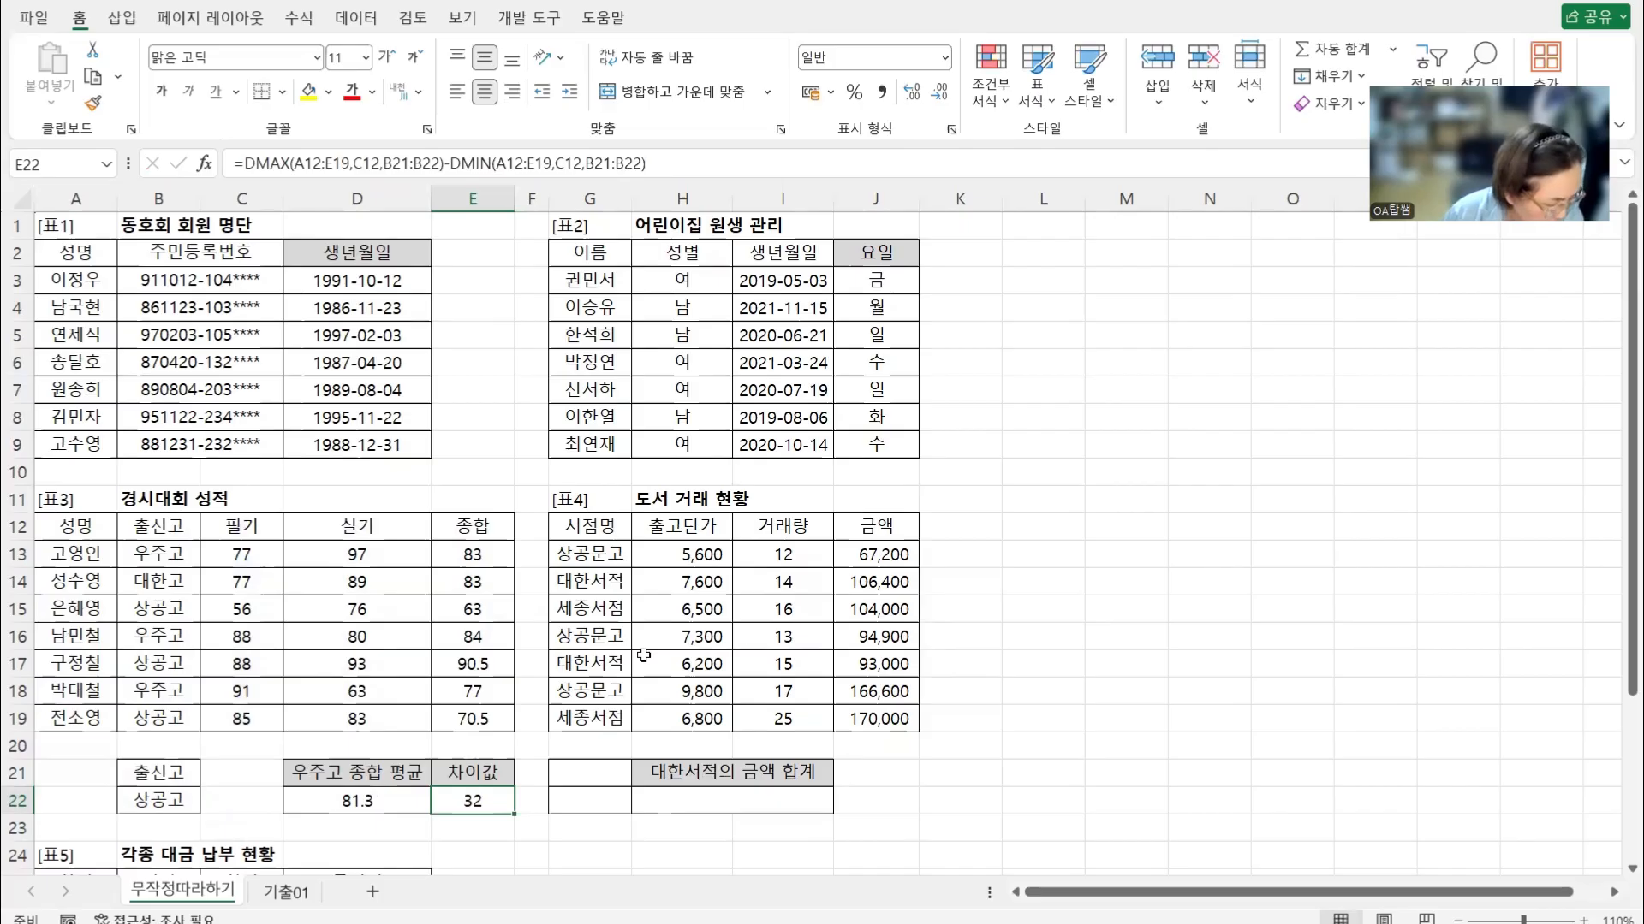
Build the 표4 criteria range by copying the 서점명 header into G21 and 대한서적 into G22
key(Right)
key(Right)
key(Right)
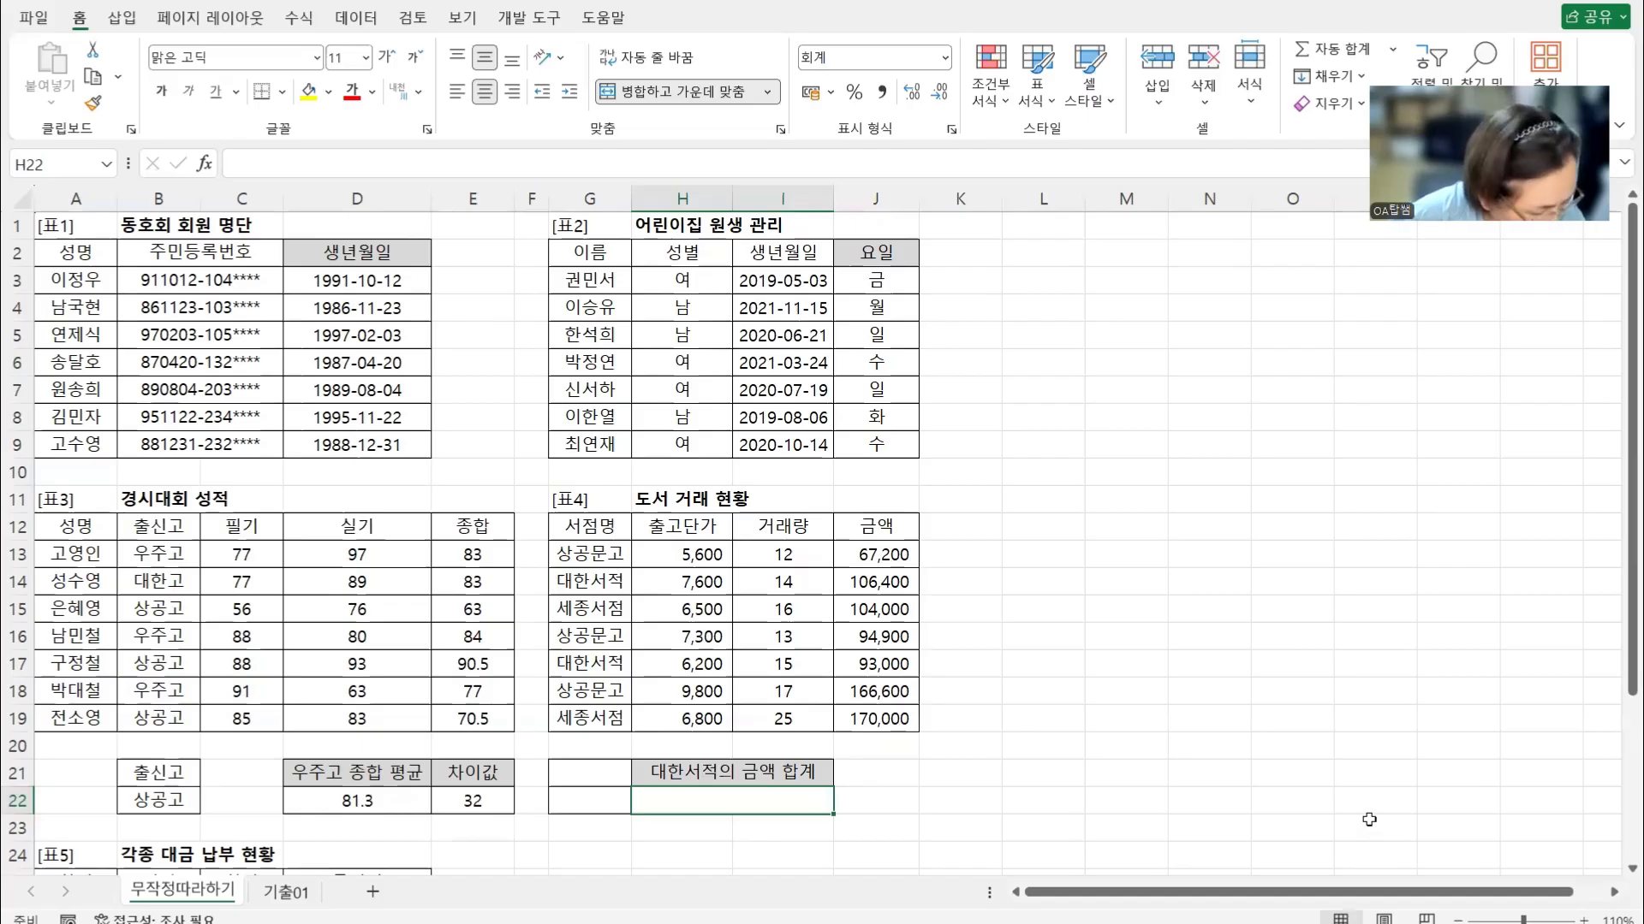
click(620, 533)
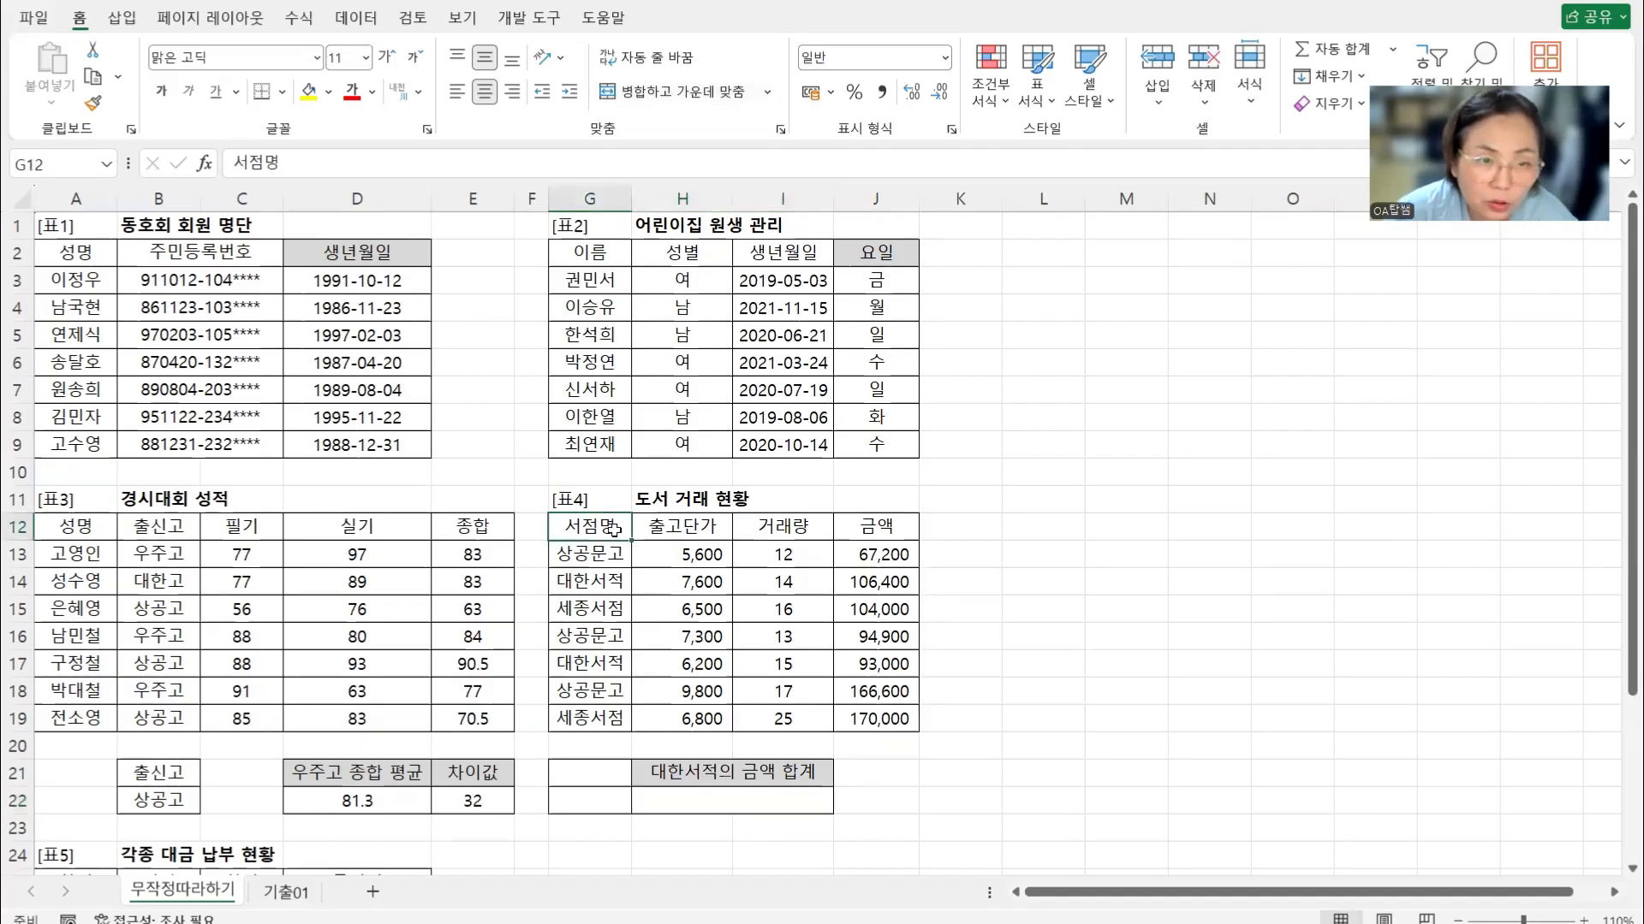
key(ctrl+c)
click(617, 756)
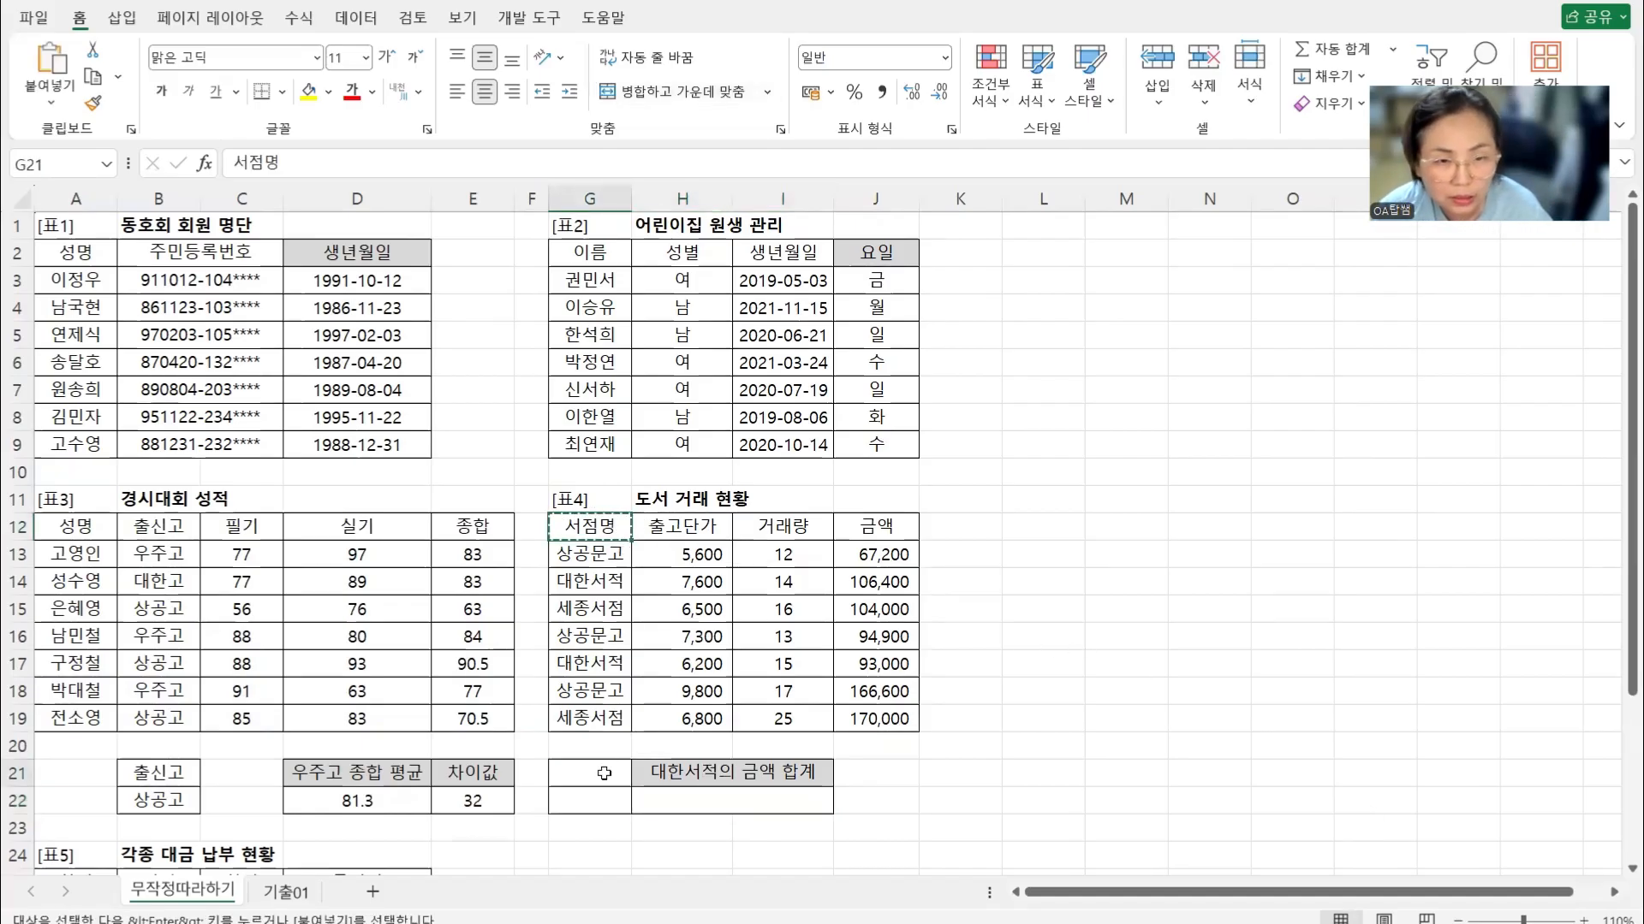
key(ctrl+v)
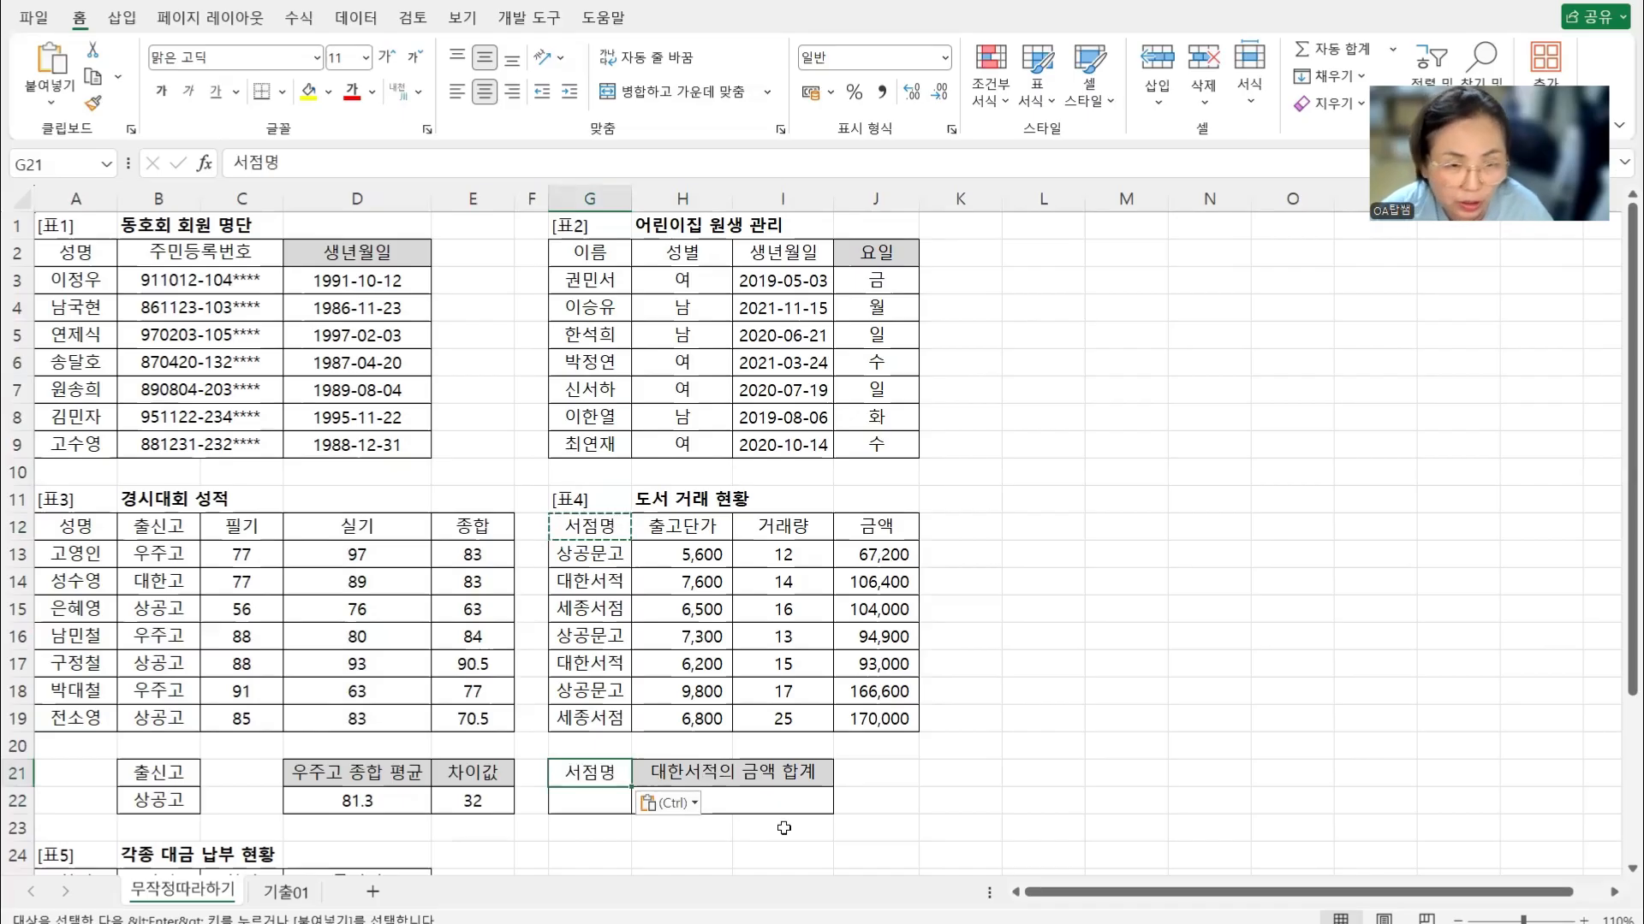
click(611, 659)
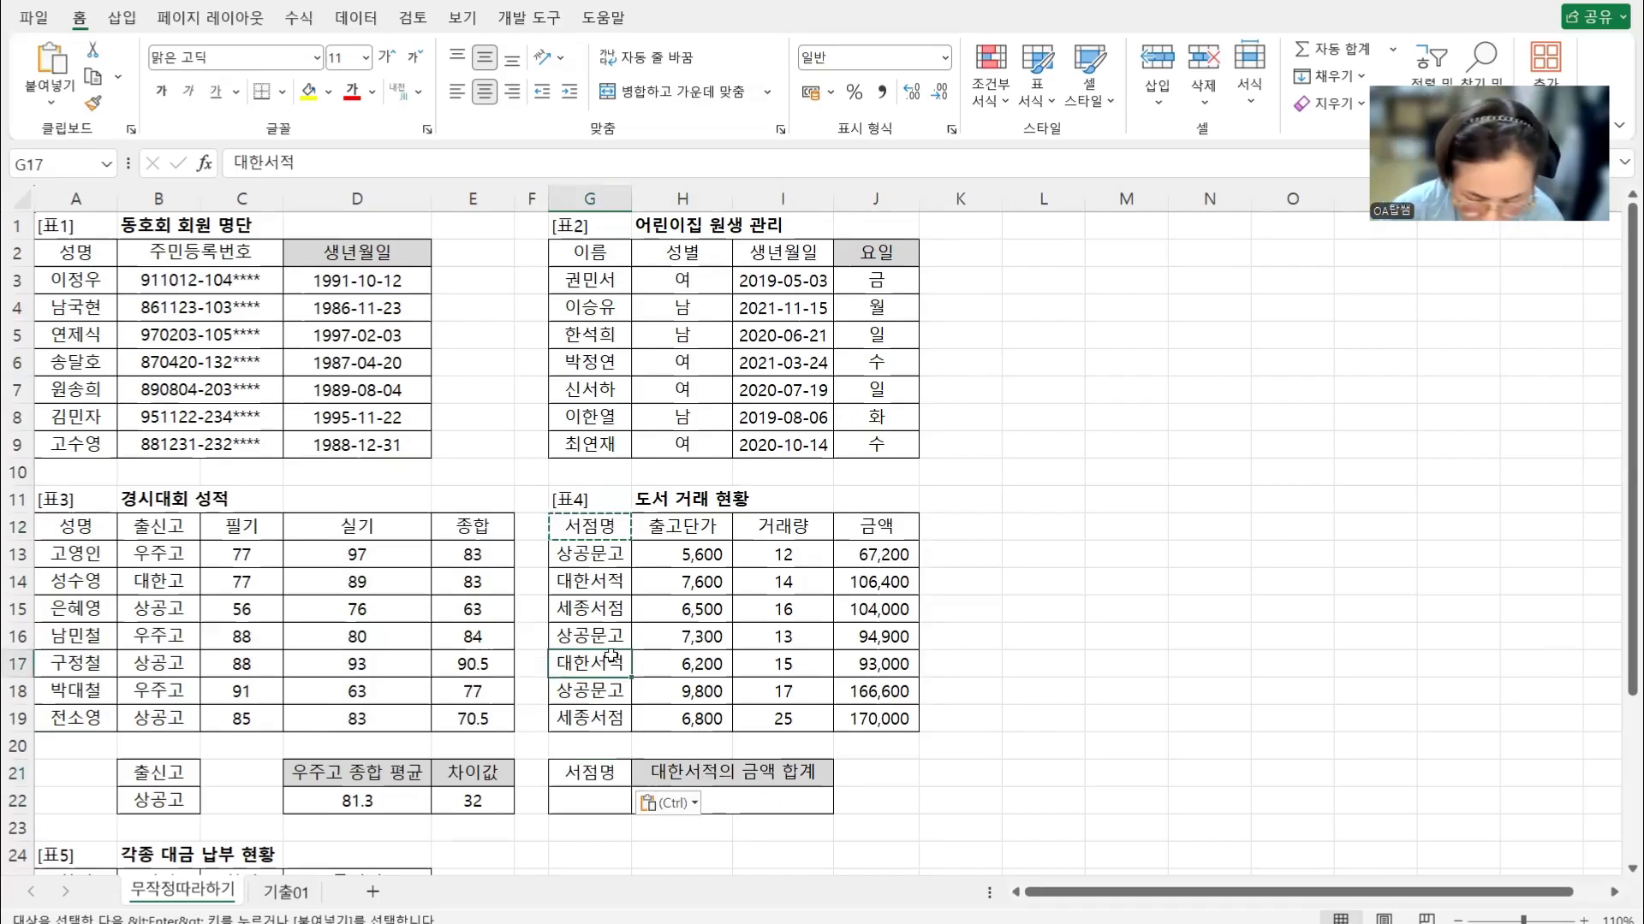
key(ctrl+c)
click(586, 798)
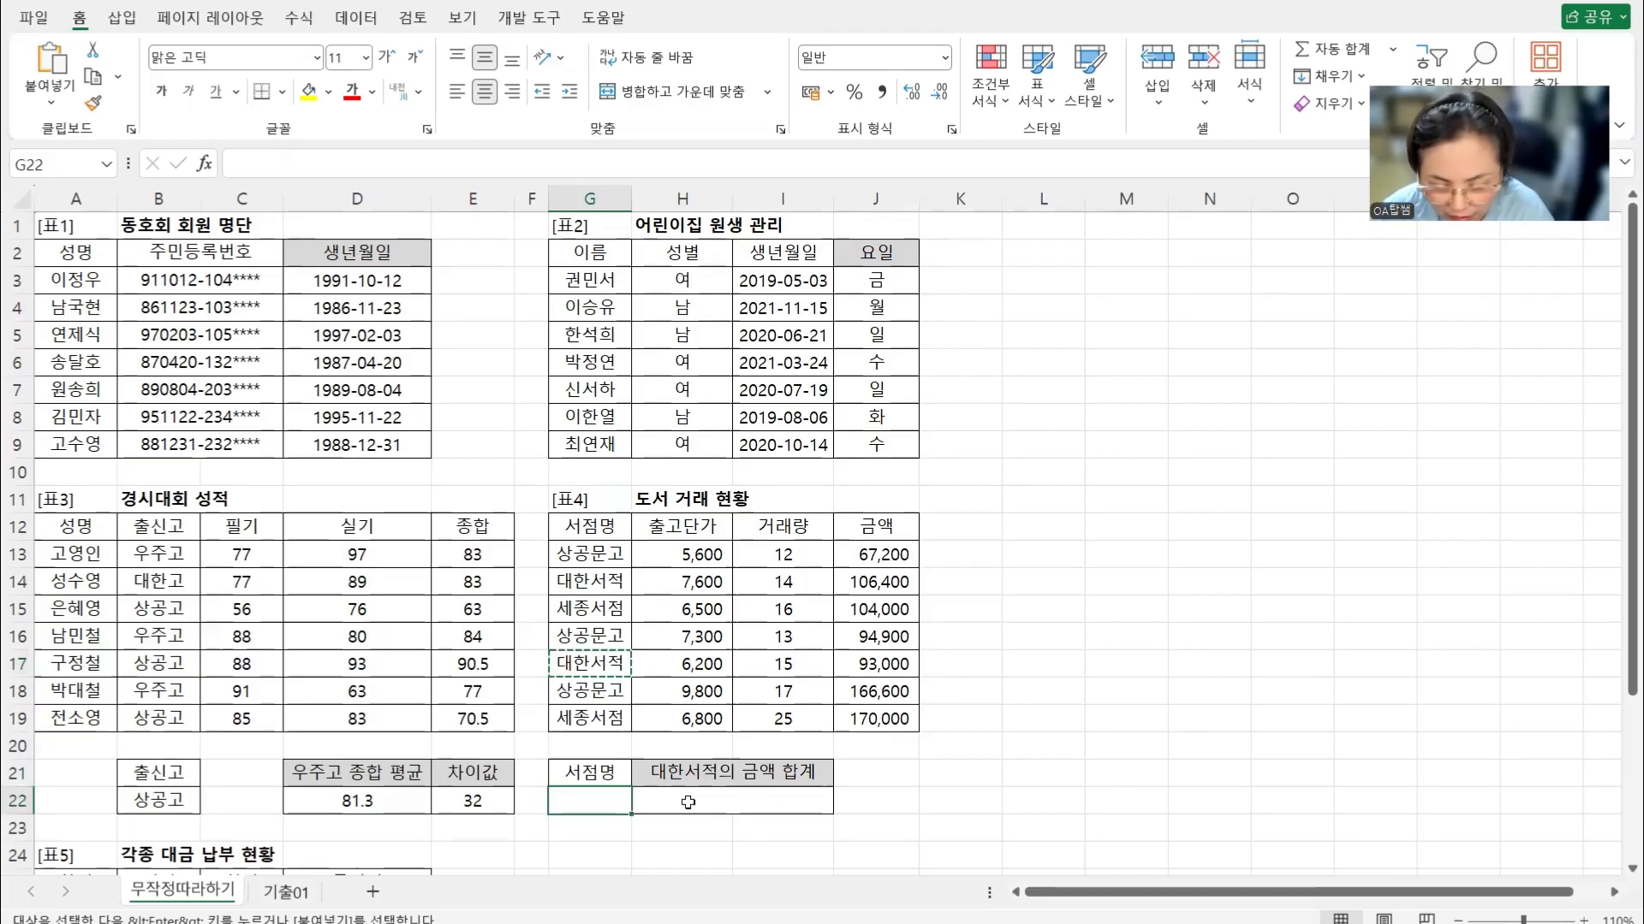
key(ctrl+v)
Begin a DSUM formula in H22, the 대한서적의 금액 합계 cell, with the 표4 range G12:J19 as its database
click(779, 809)
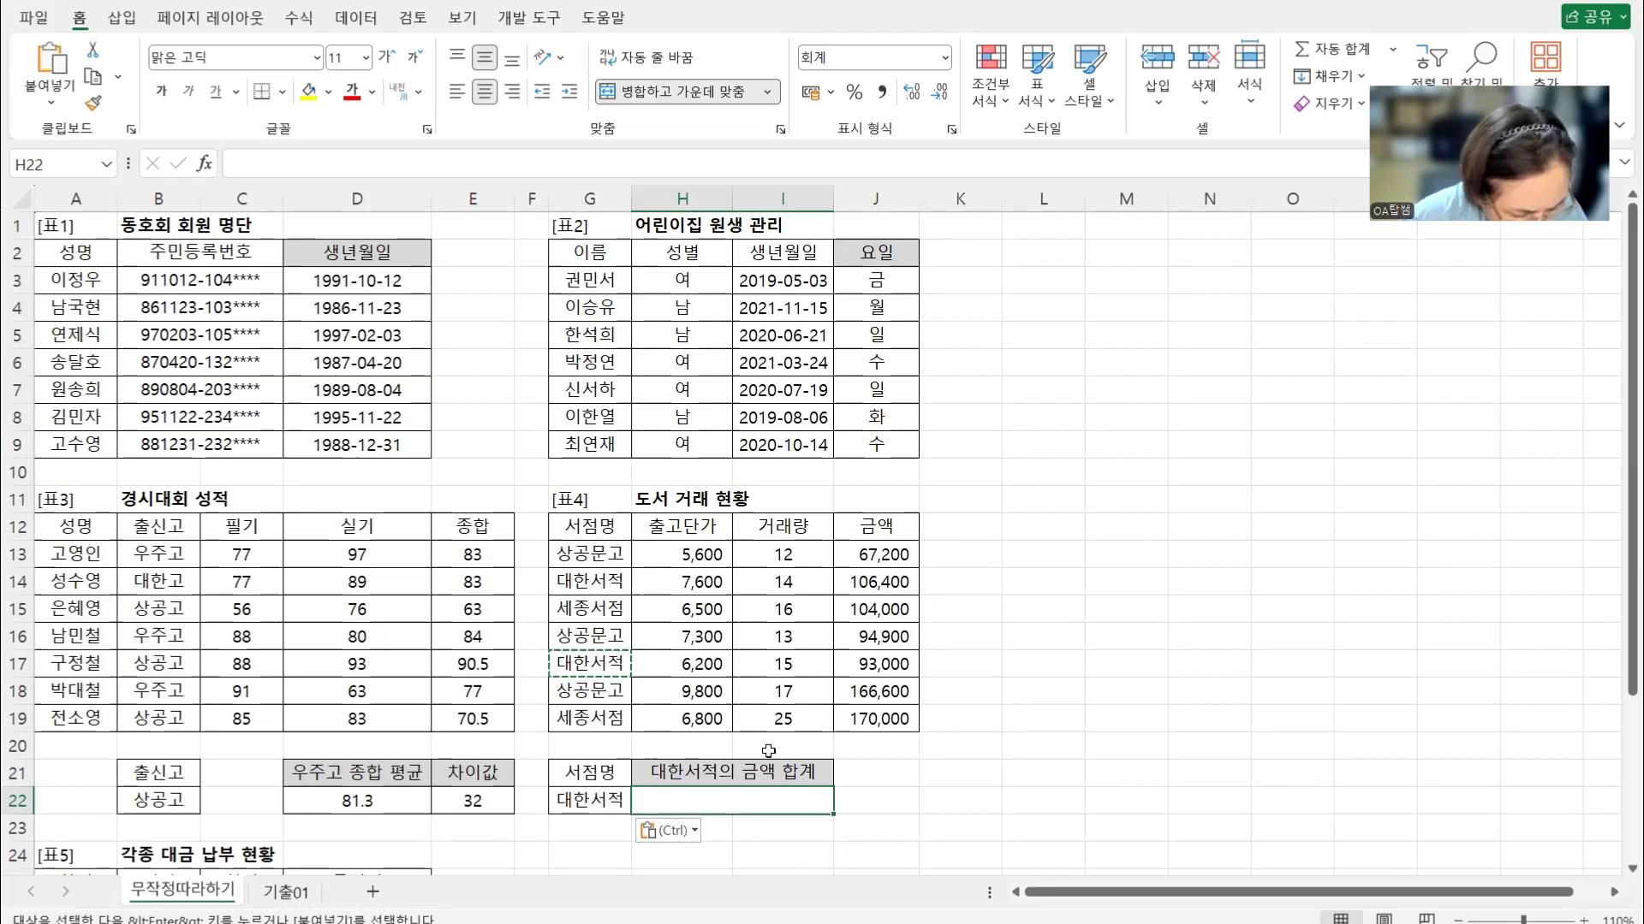
text(=)
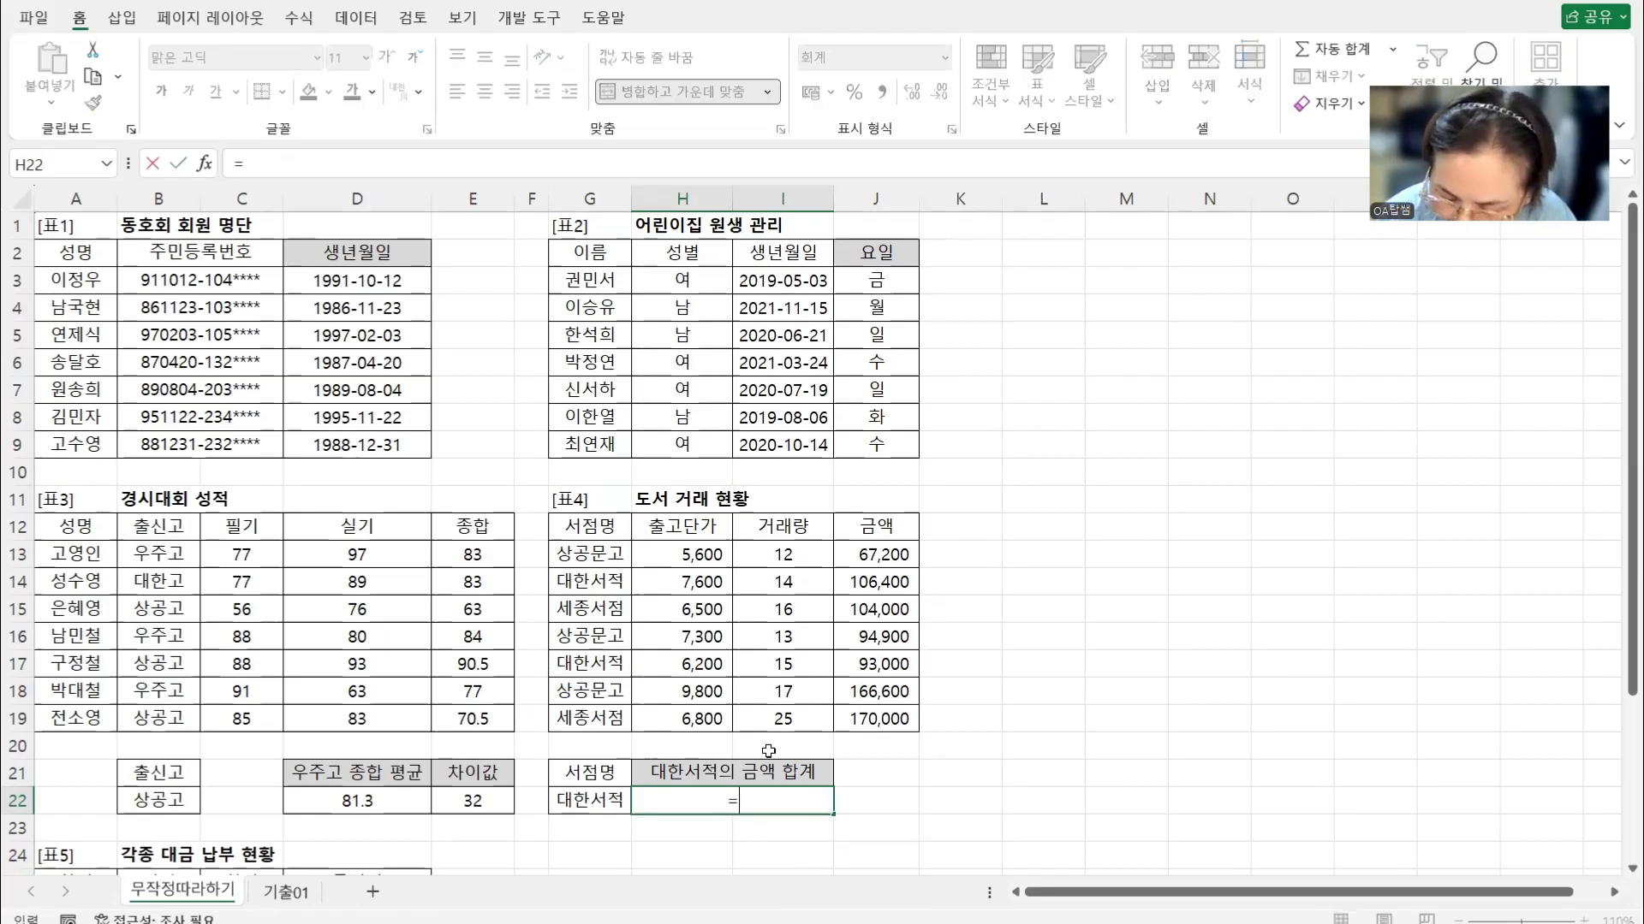
text(DSUM)
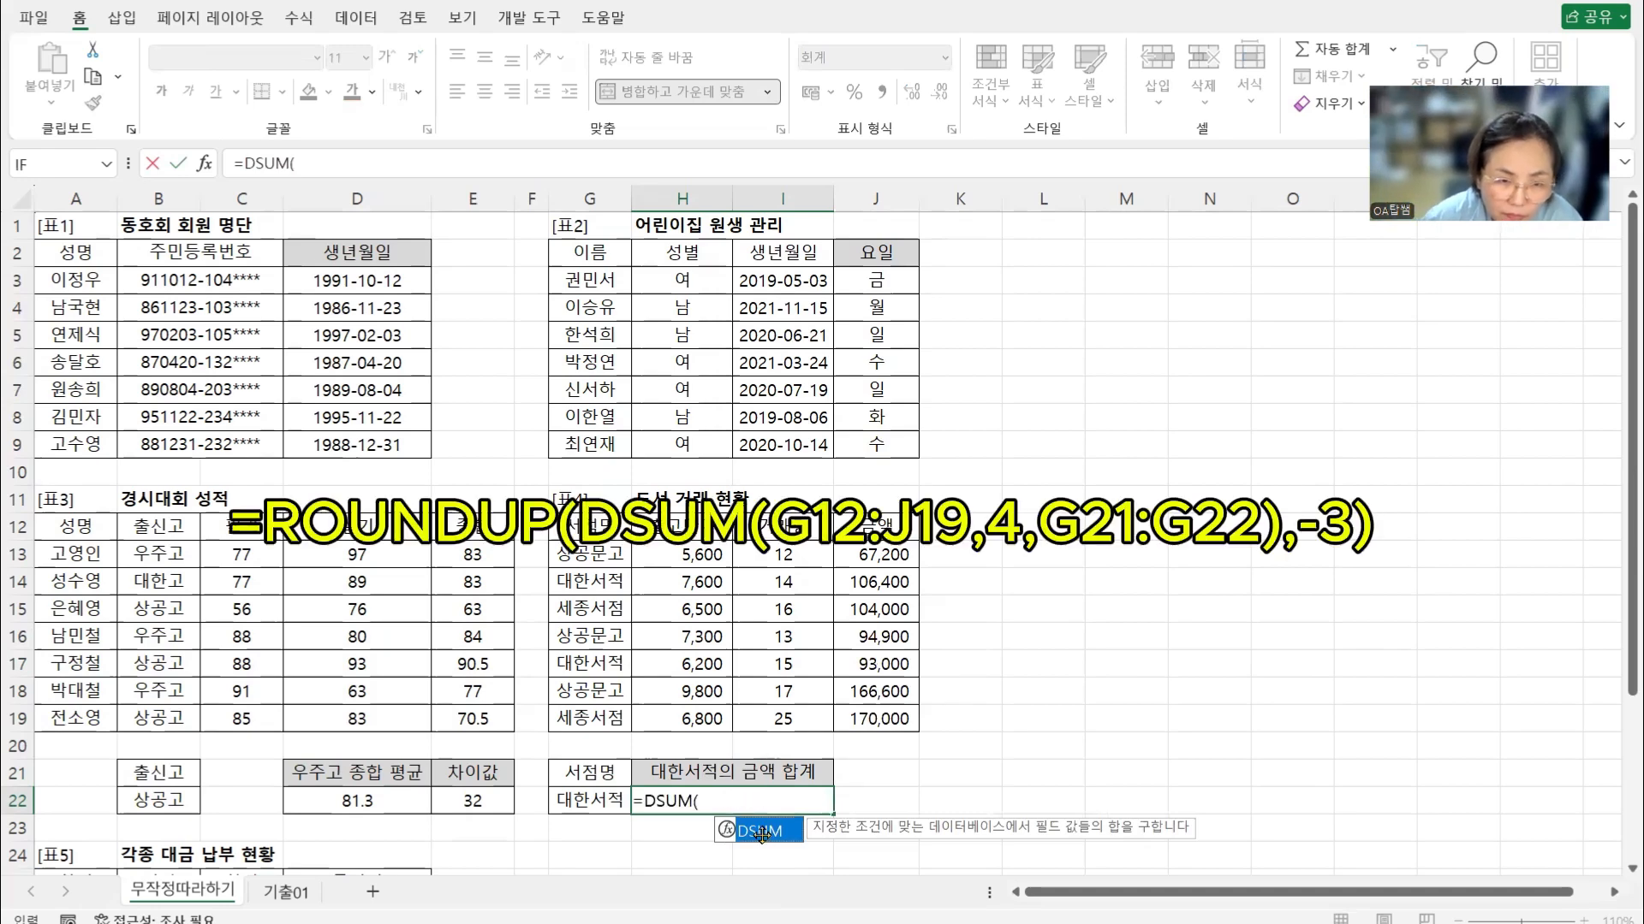
text(()
drag(591, 525, 867, 722)
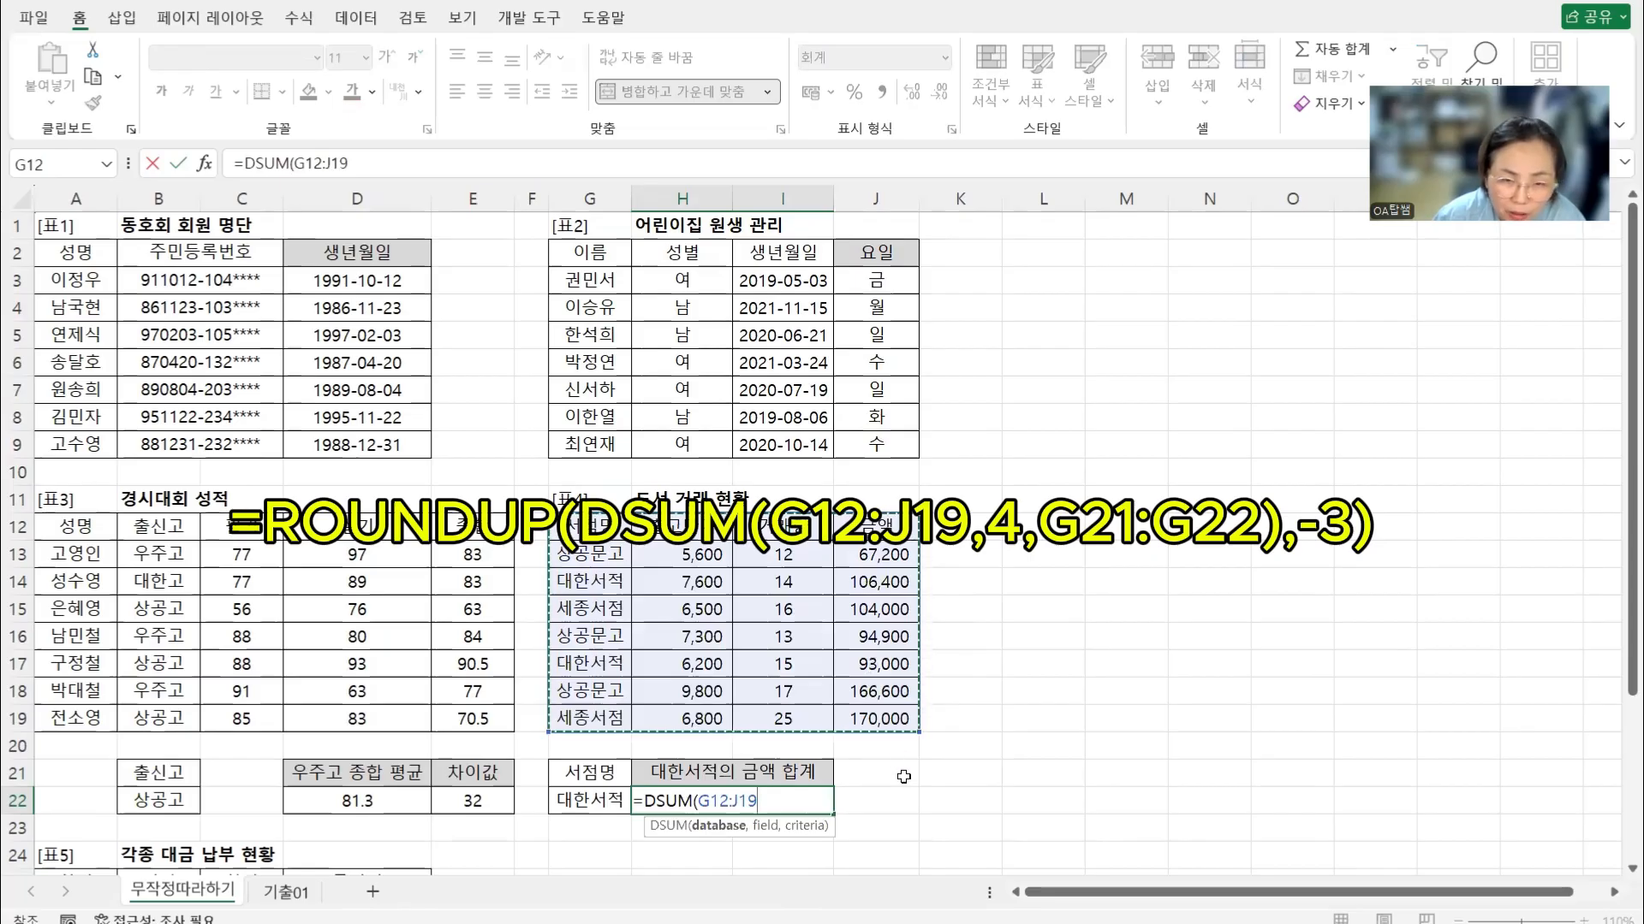
Complete H22's DSUM formula with the 금액 header J12 as field and G21:G22 as criteria
text(,)
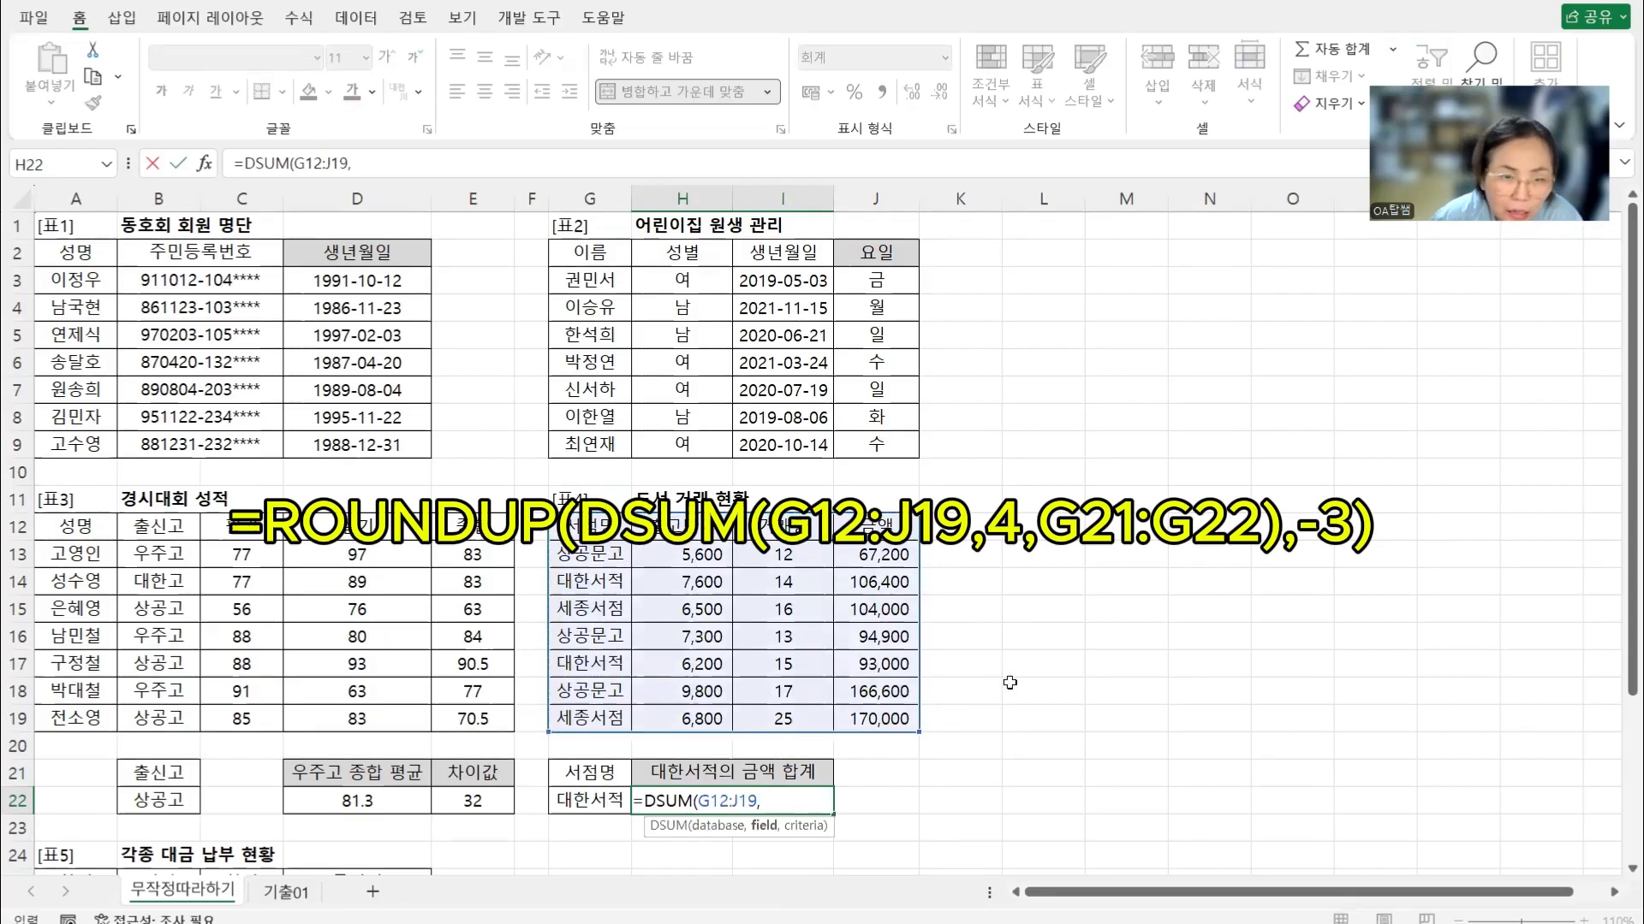
click(880, 526)
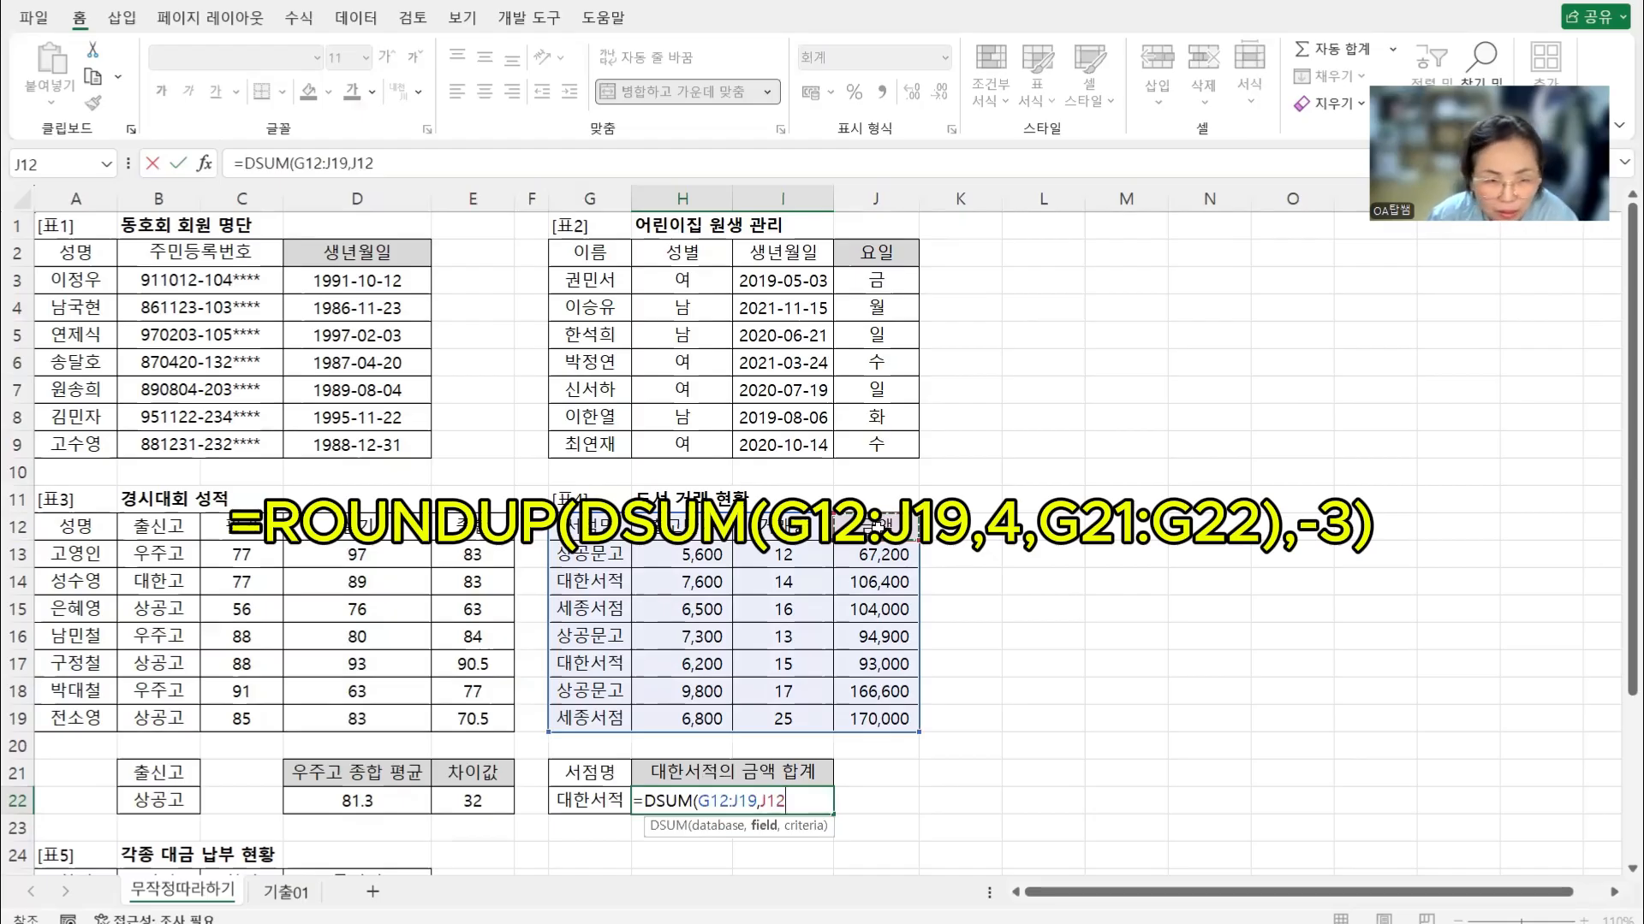
text(,)
click(579, 770)
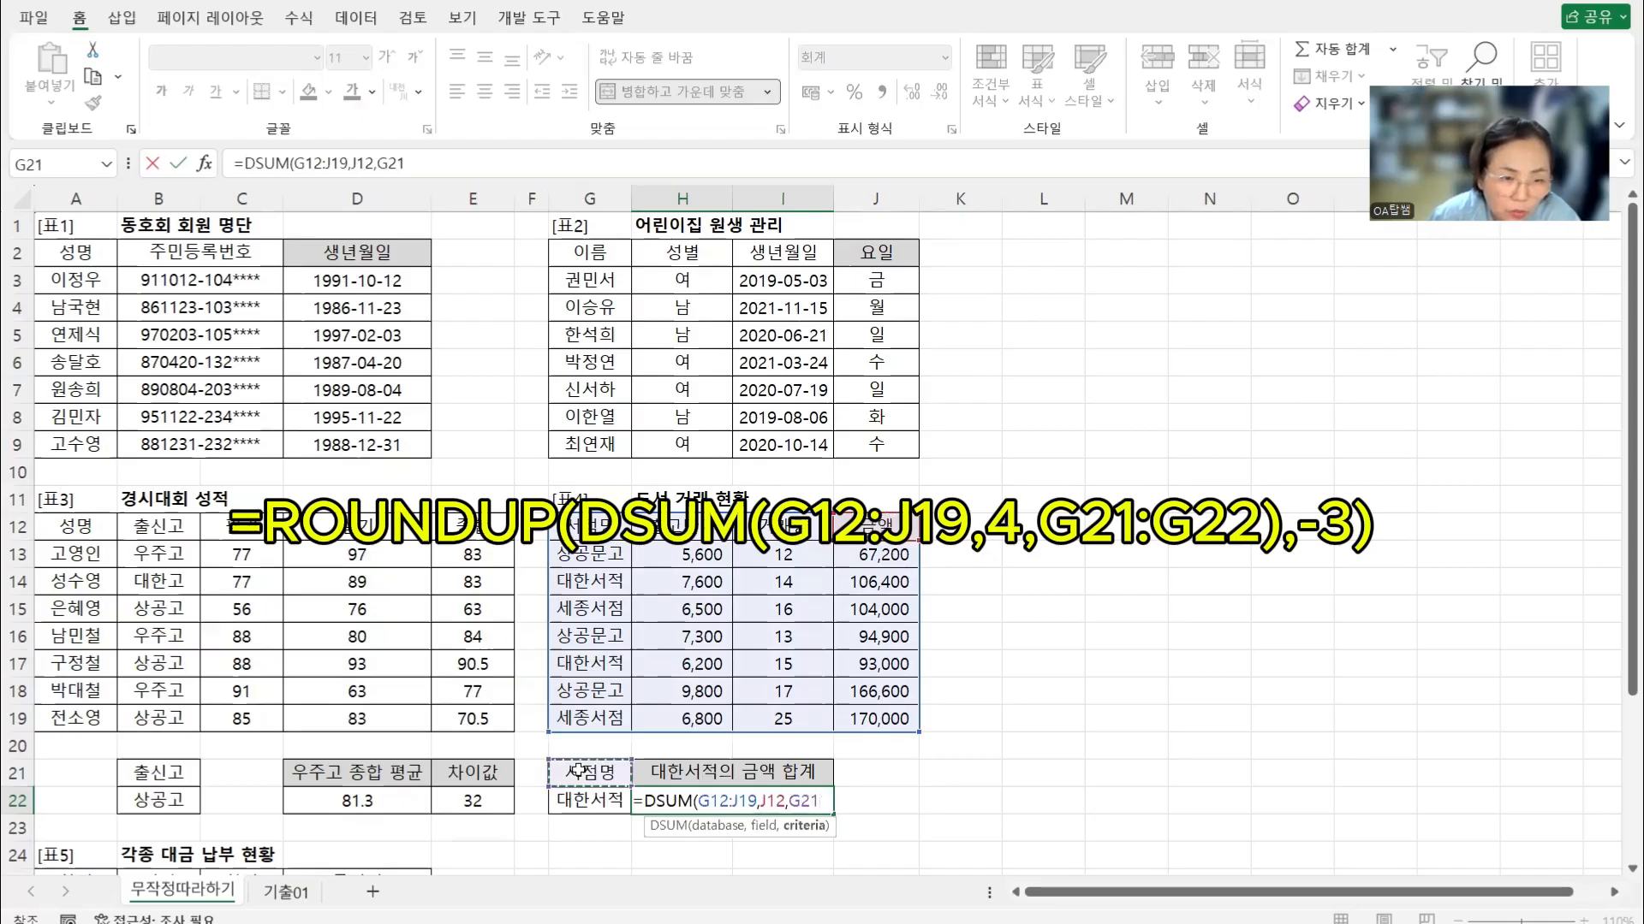
drag(579, 769, 582, 799)
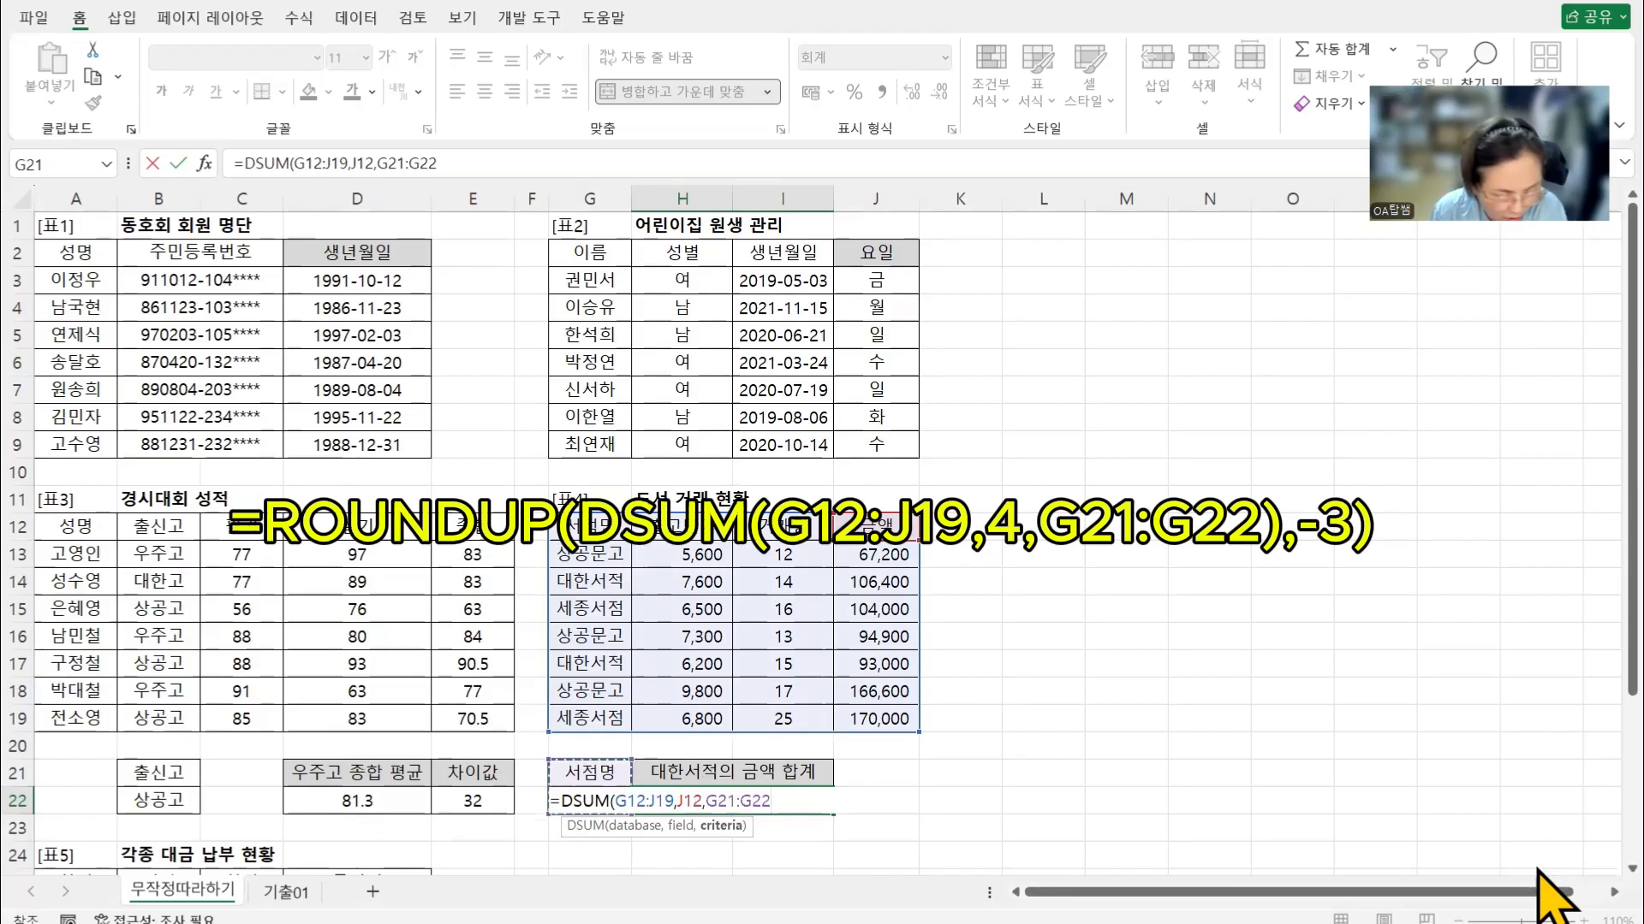
text())
key(ctrl+Return)
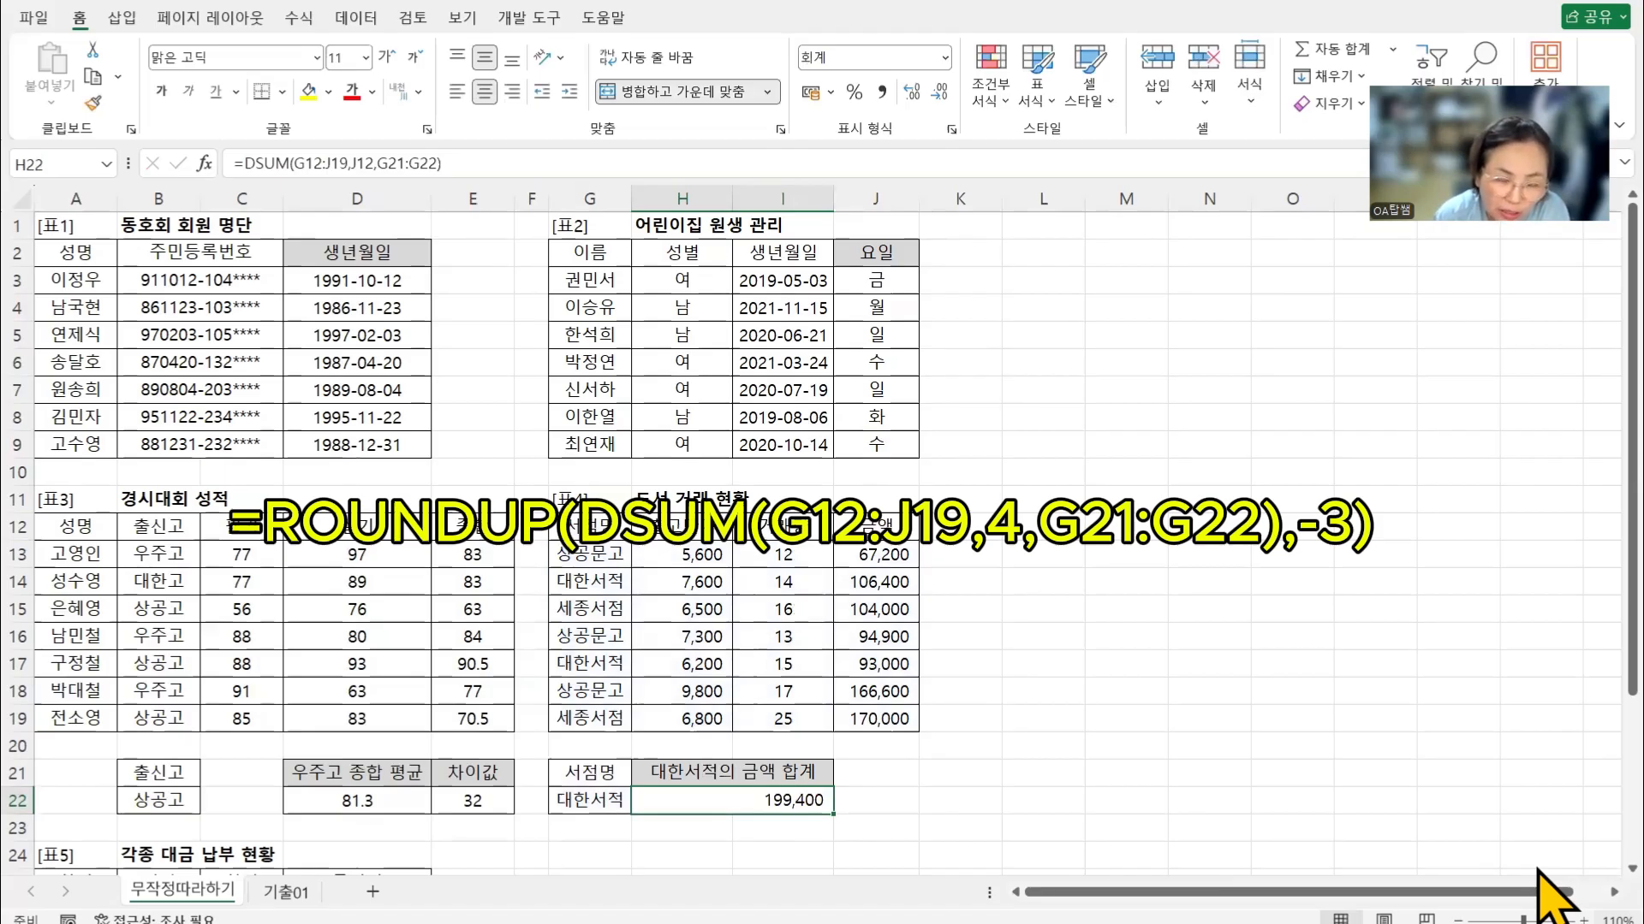
Wrap H22's DSUM formula in ROUNDUP with -3 as the number of digits, and enter it
click(243, 163)
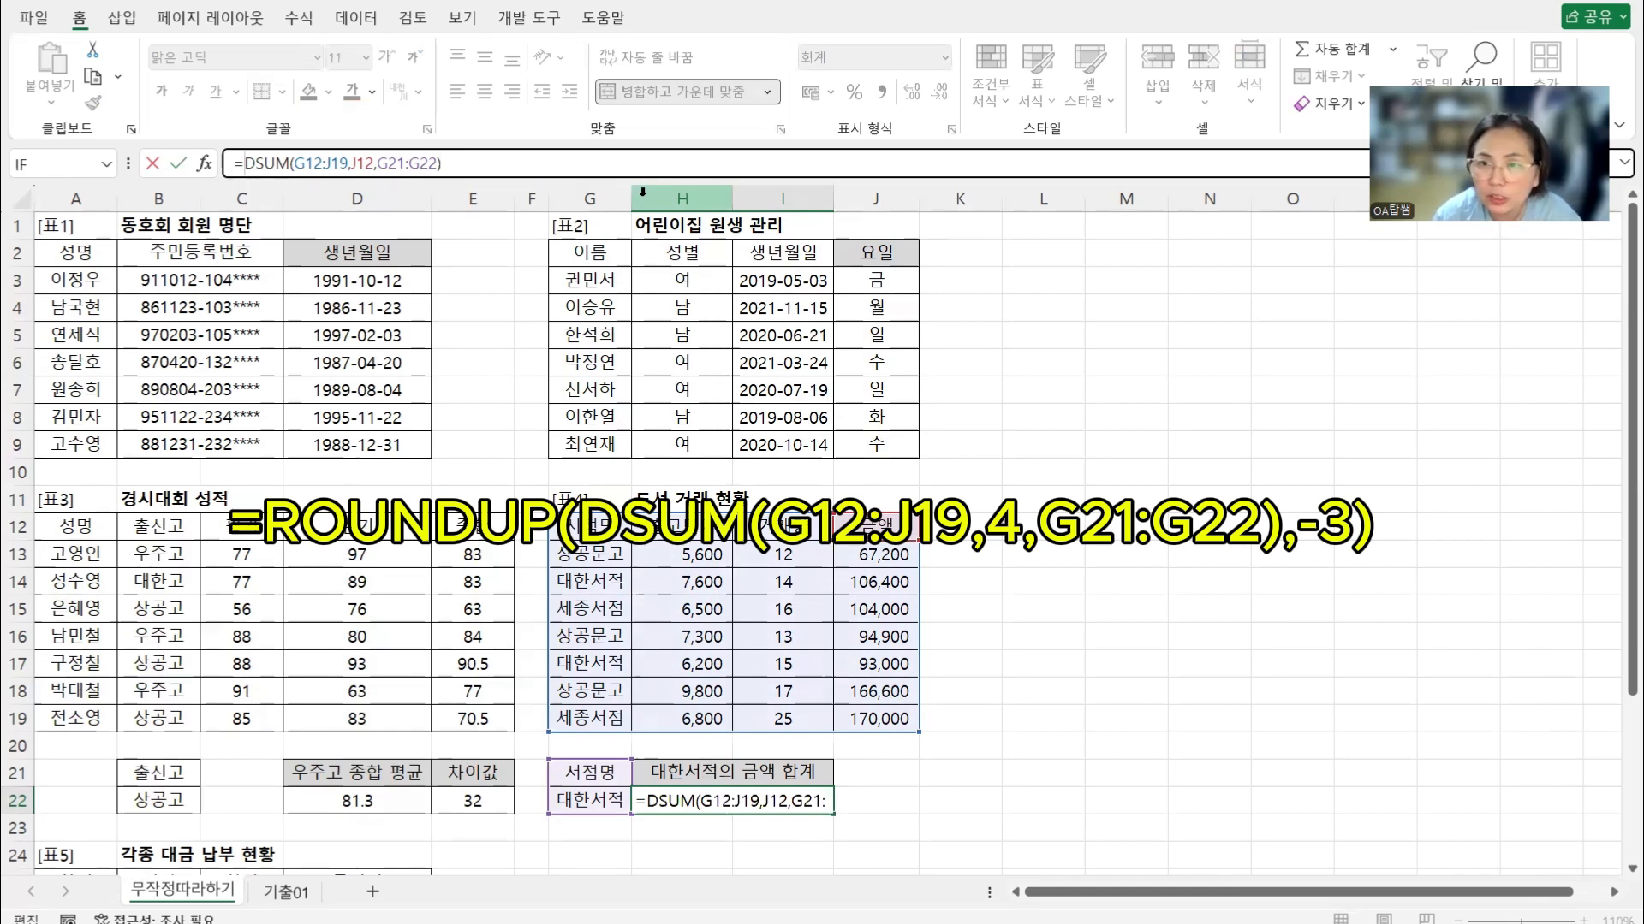
text(ROUND)
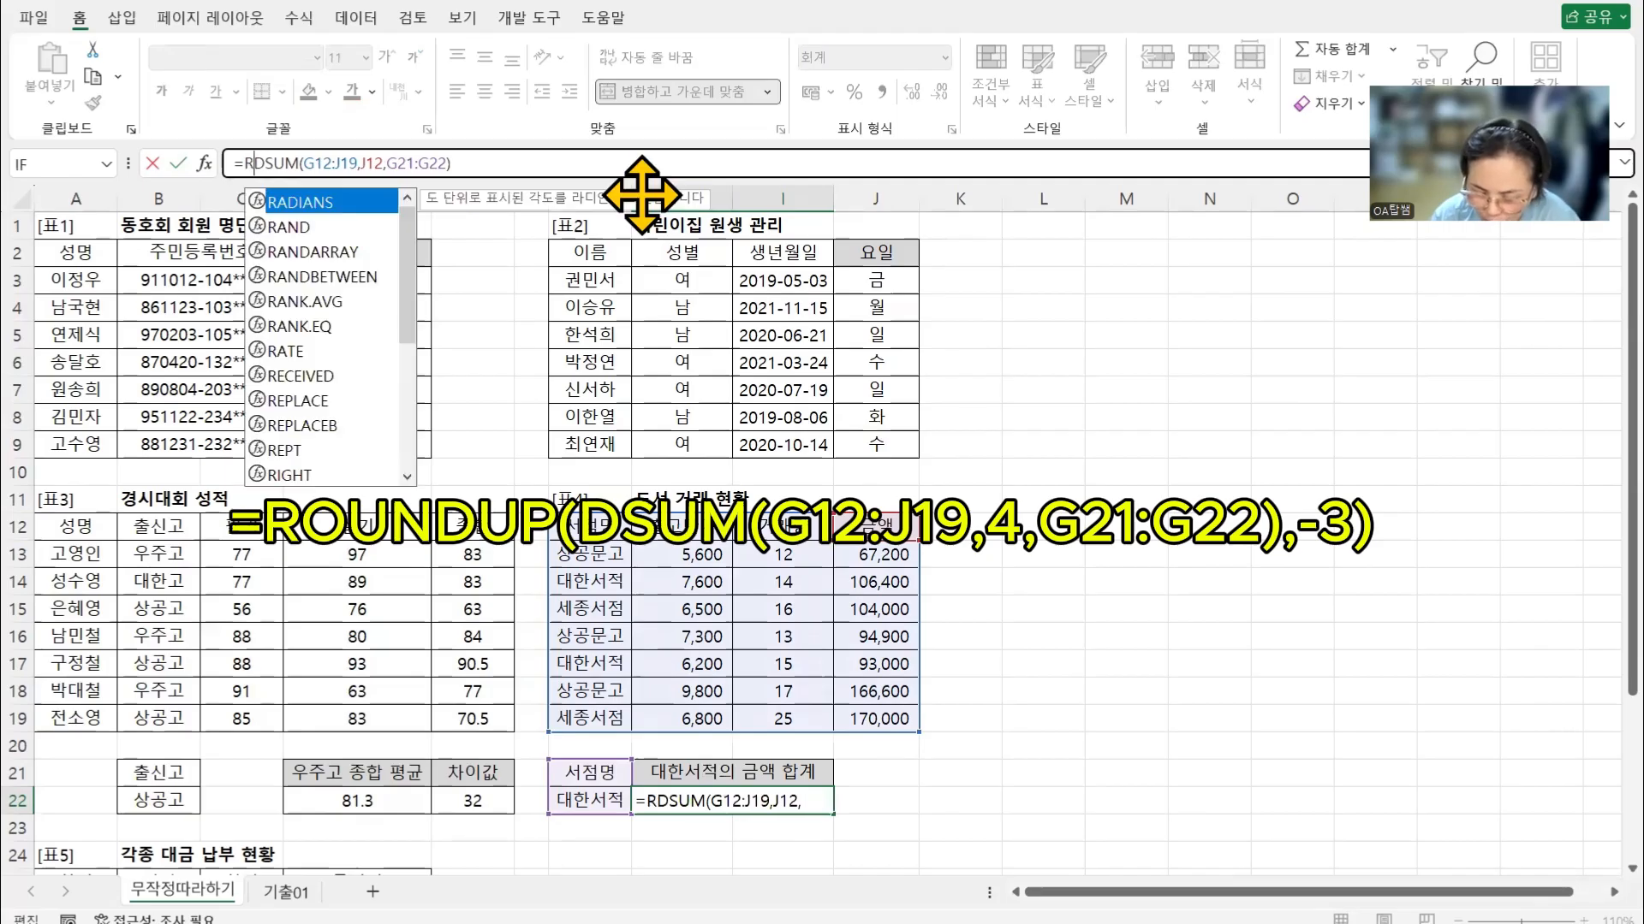
text(UP)
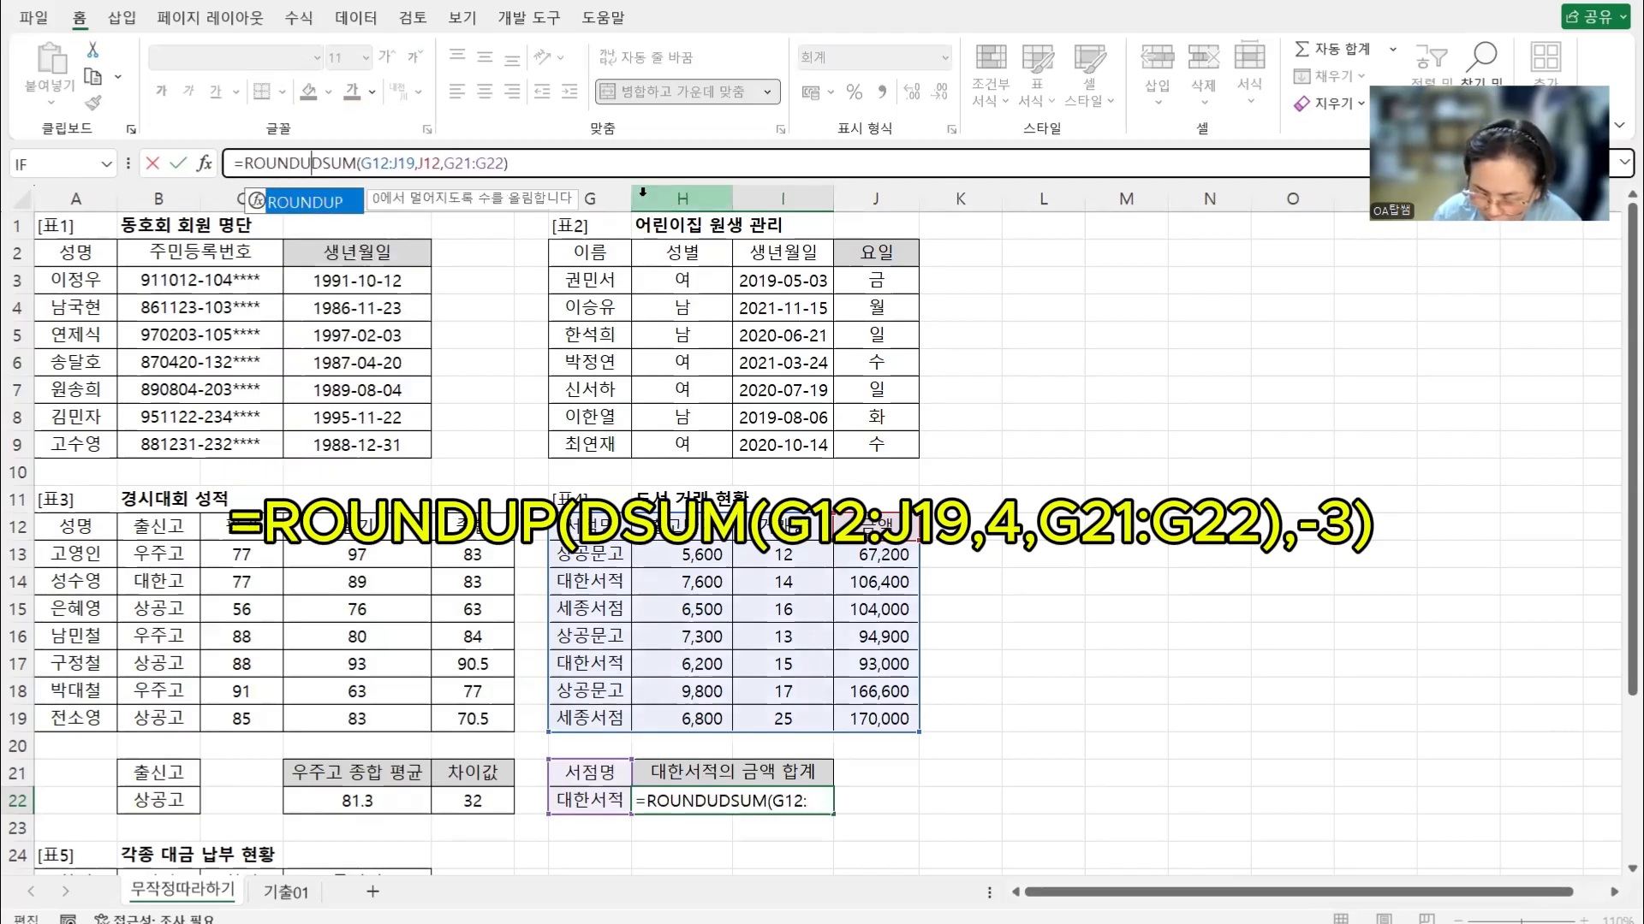
text(()
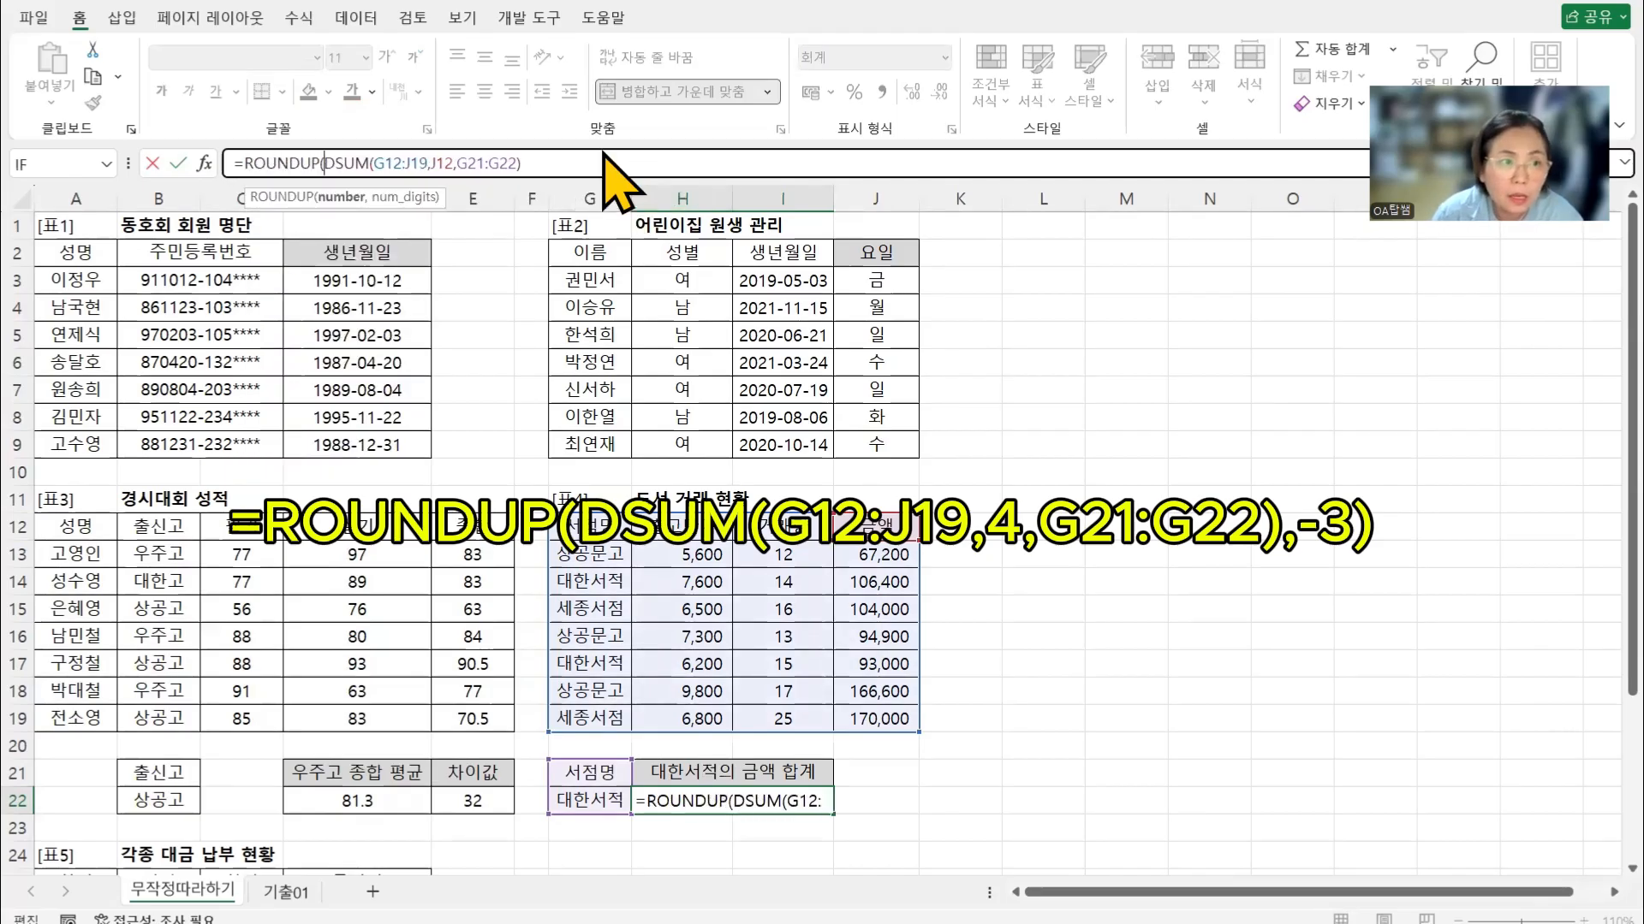
text(,)
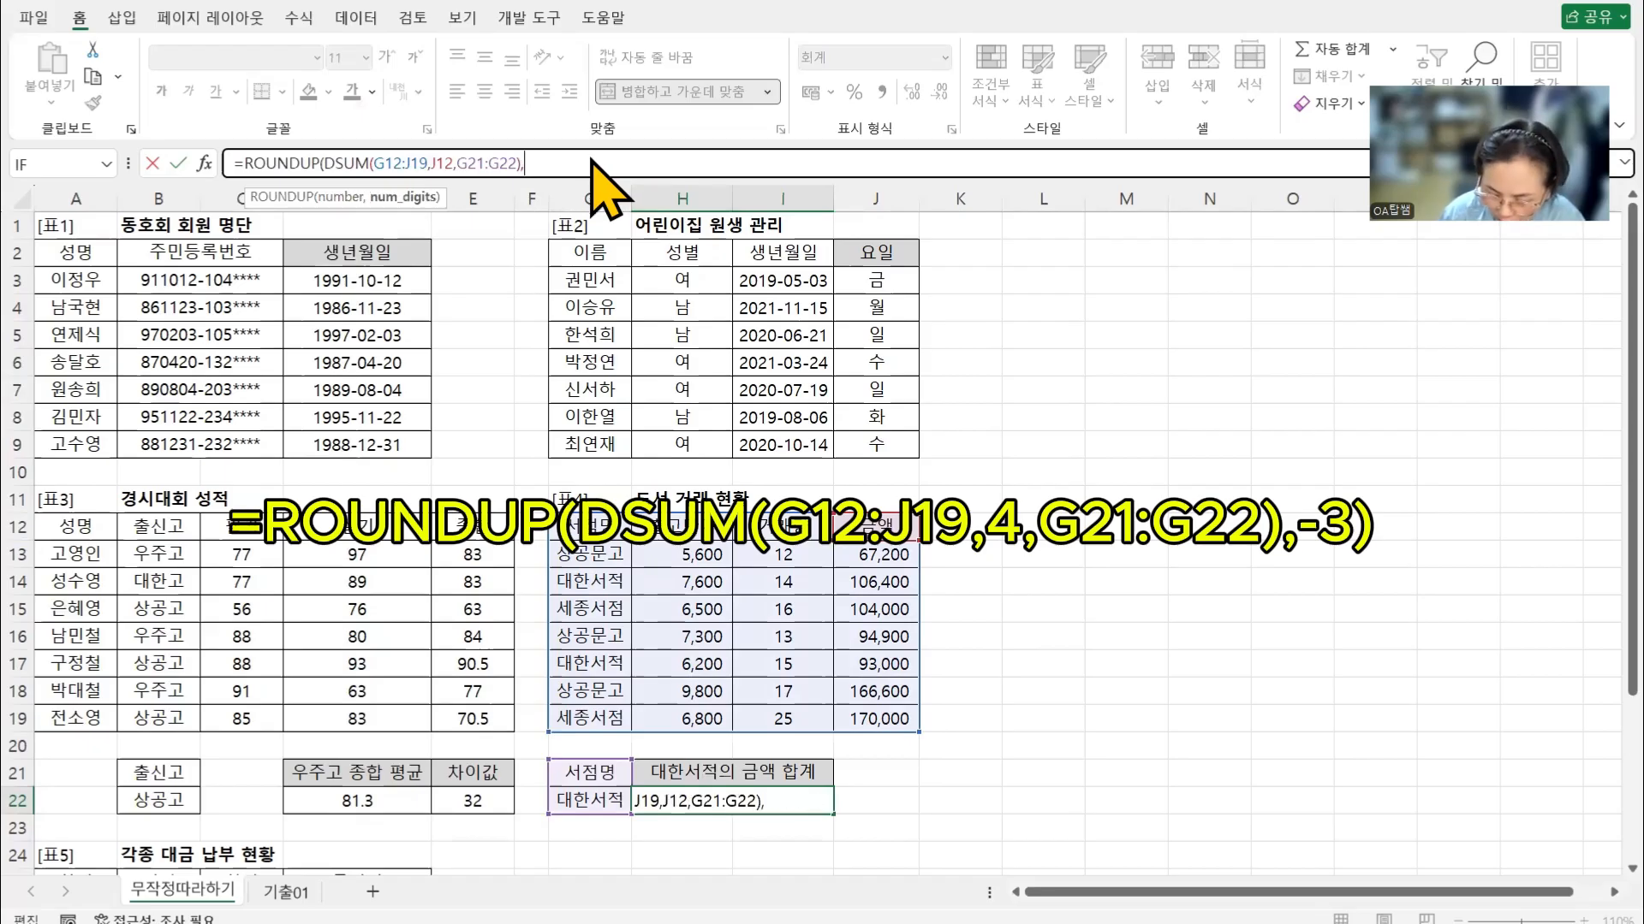
text(-3)
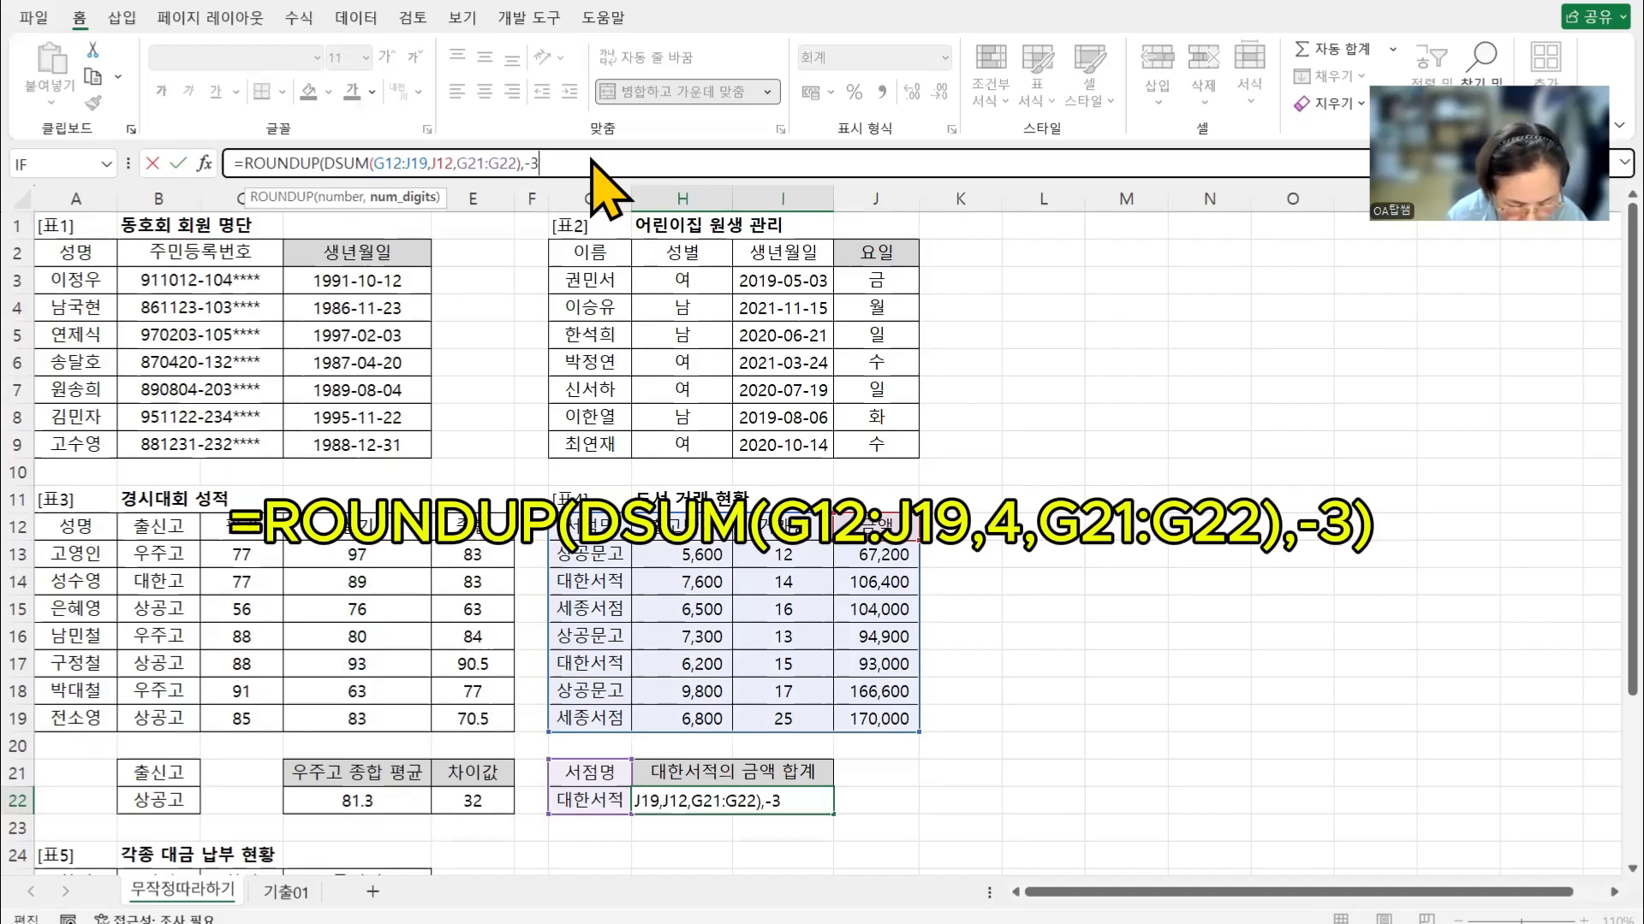
text())
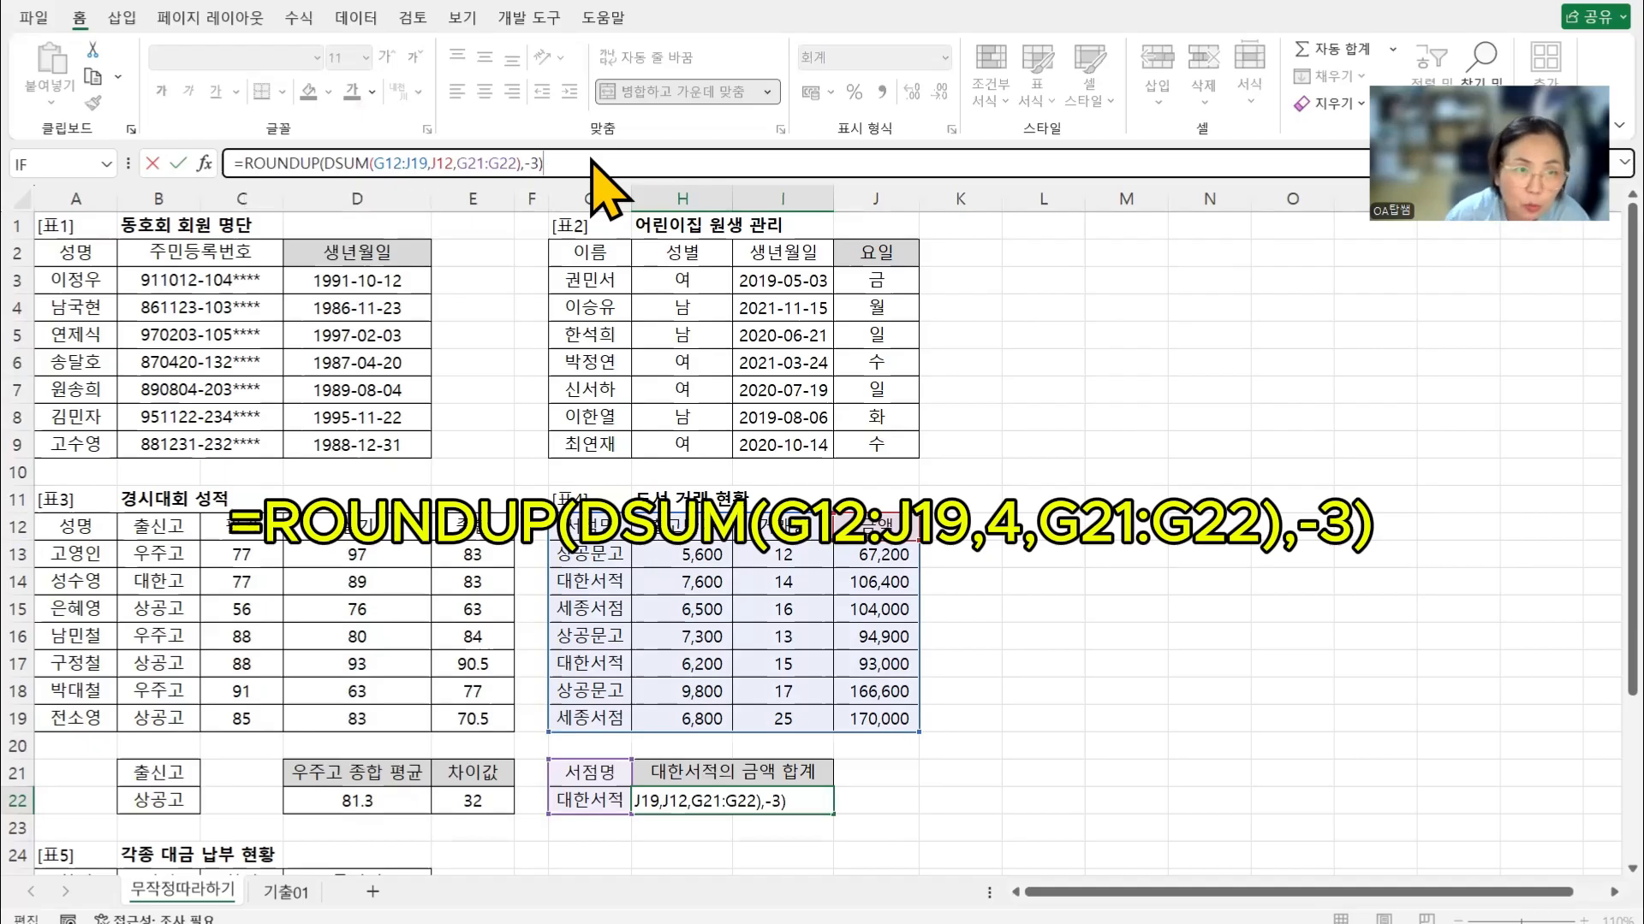
key(Return)
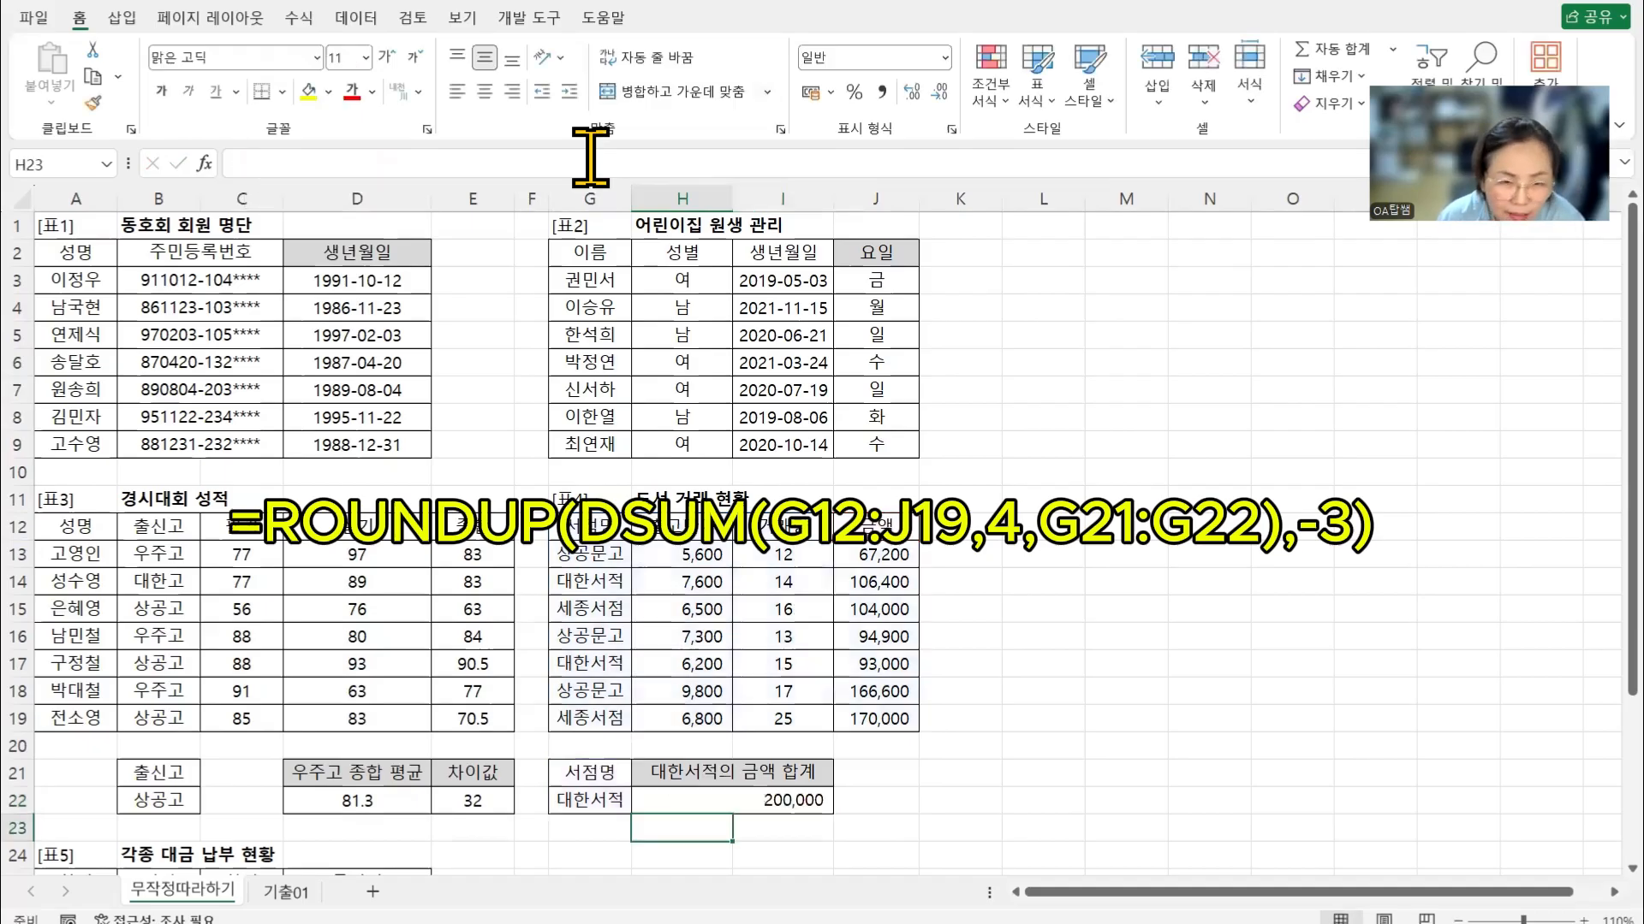
click(792, 801)
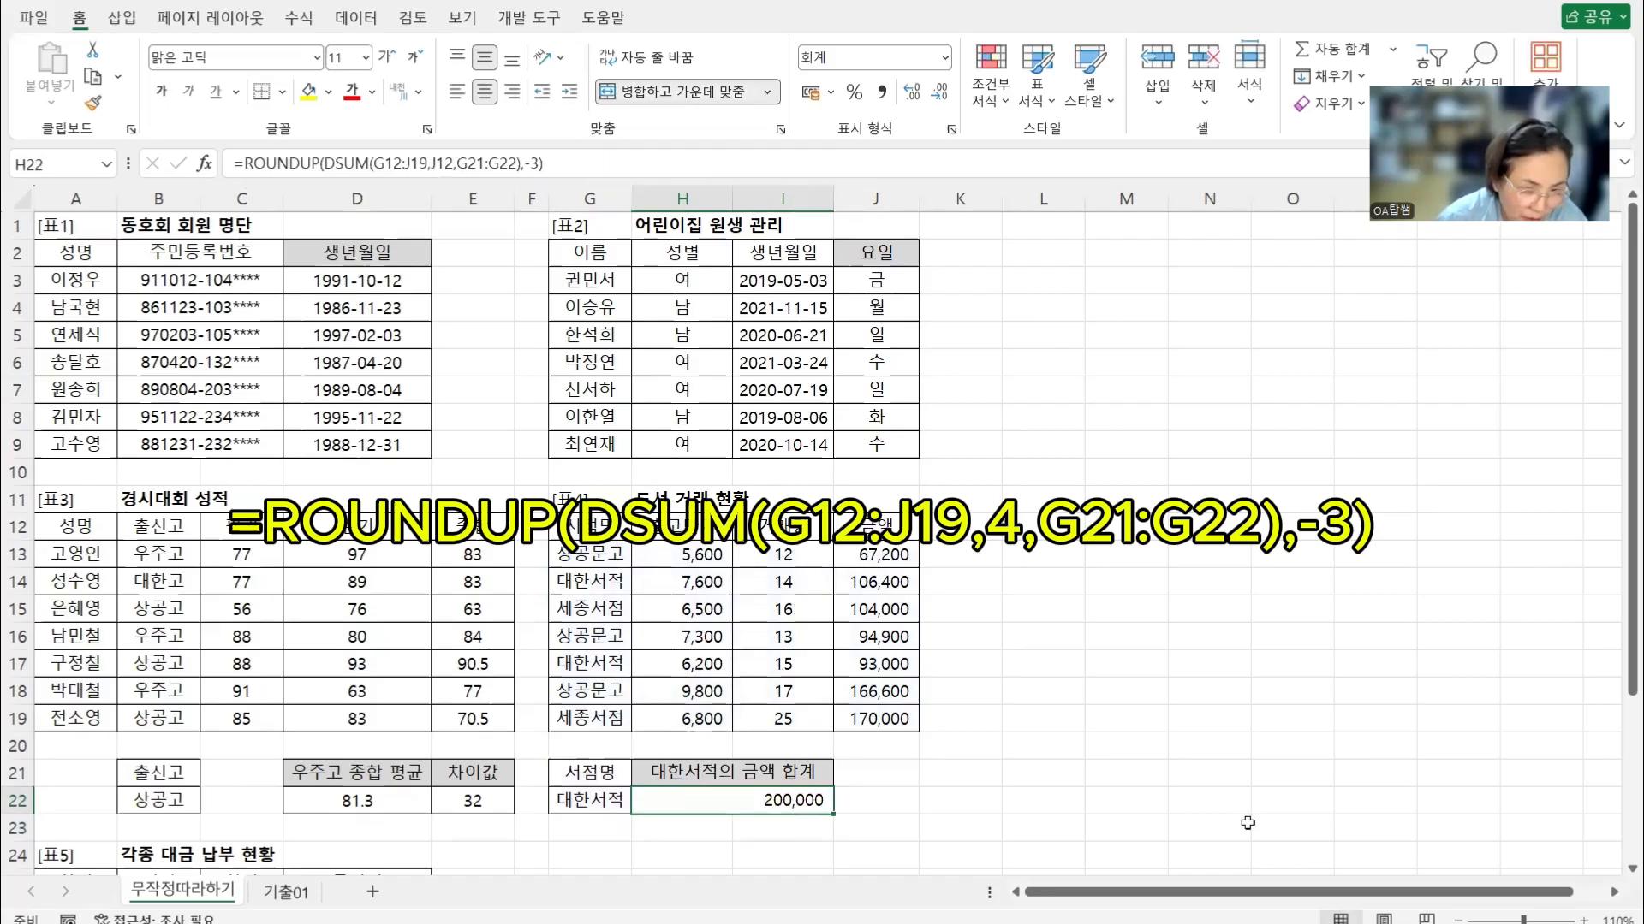
Begin a DCOUNTA formula in D32, the 전자학과 급식비 납부자수 cell, with the 표5 range A25:D31 as its database
scroll(1275, 810, down, 1)
scroll(1275, 810, down, 1)
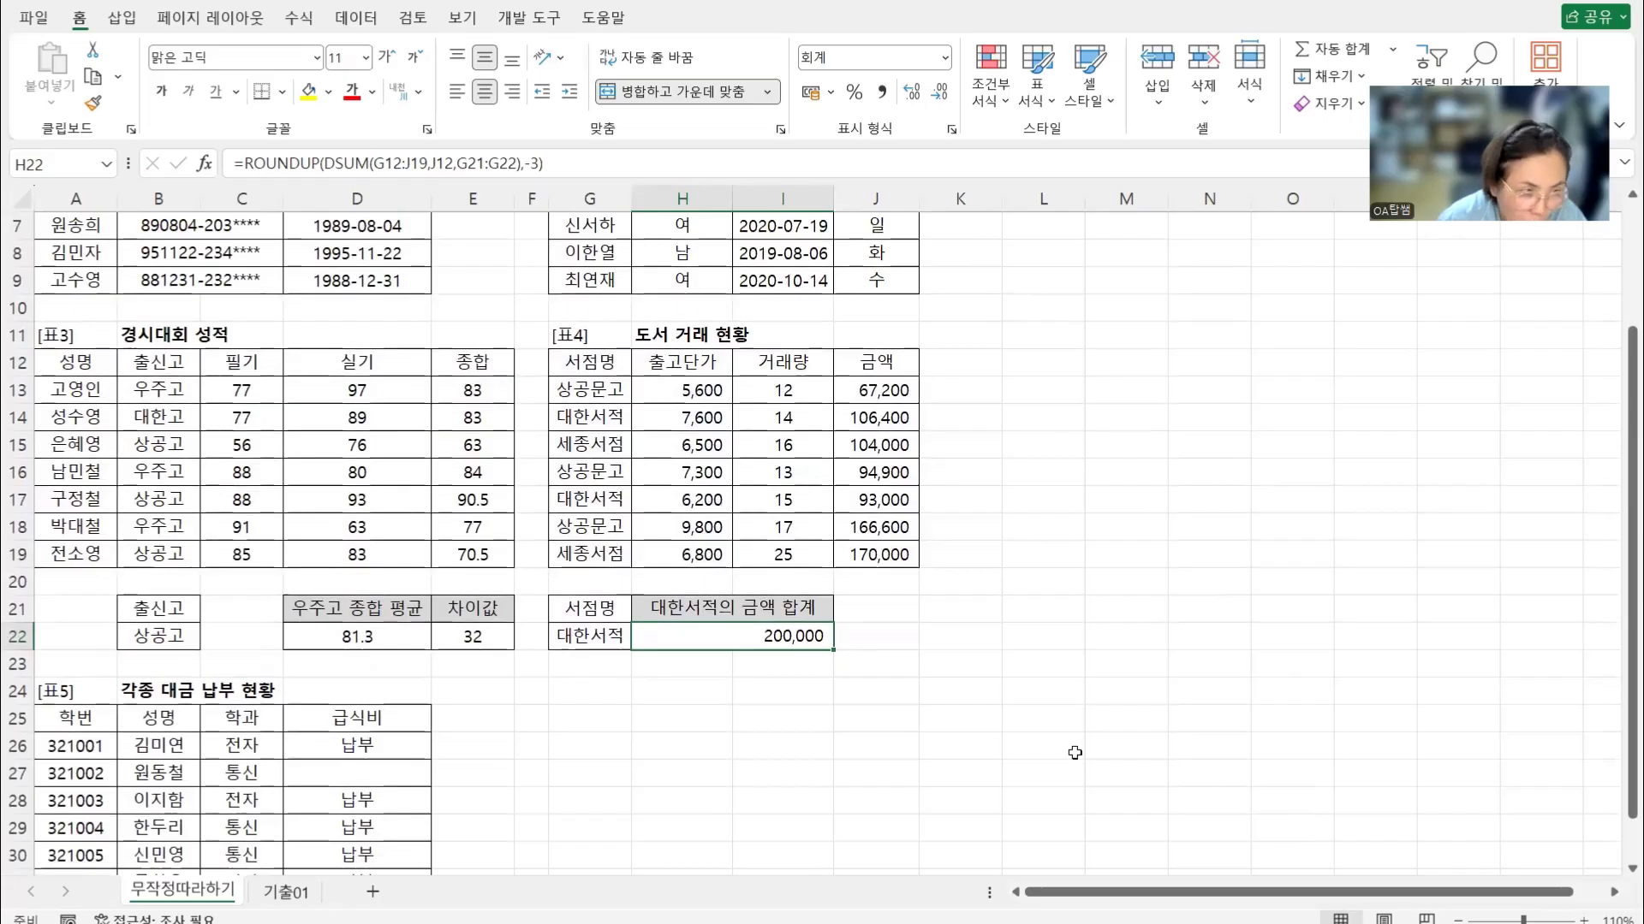
scroll(844, 705, down, 2)
scroll(419, 753, down, 2)
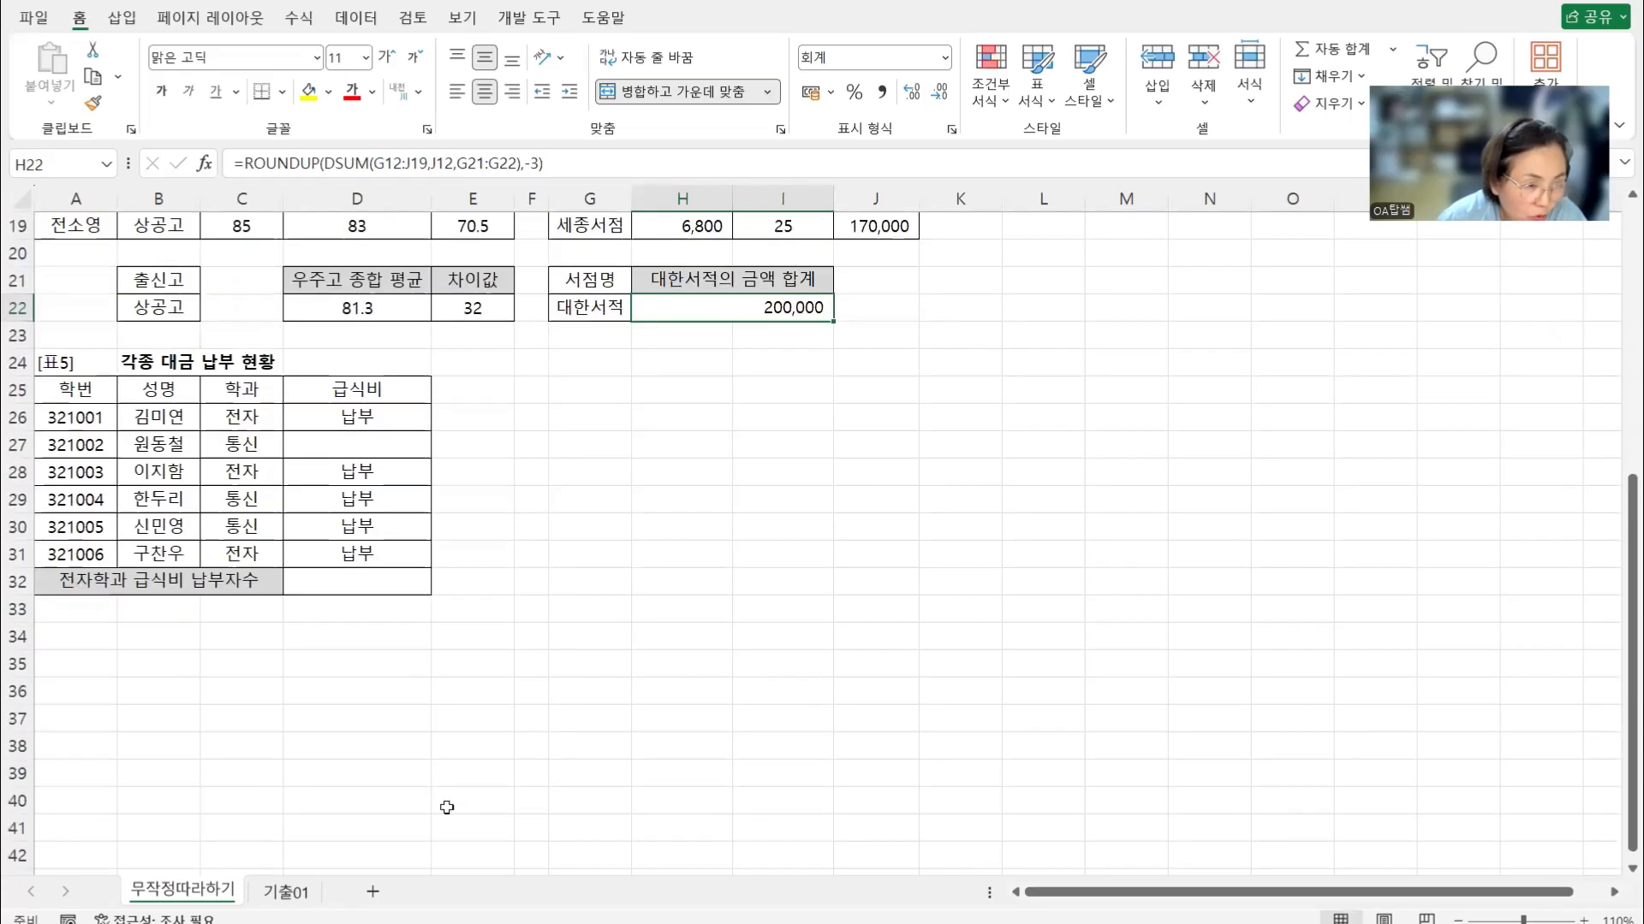
click(343, 577)
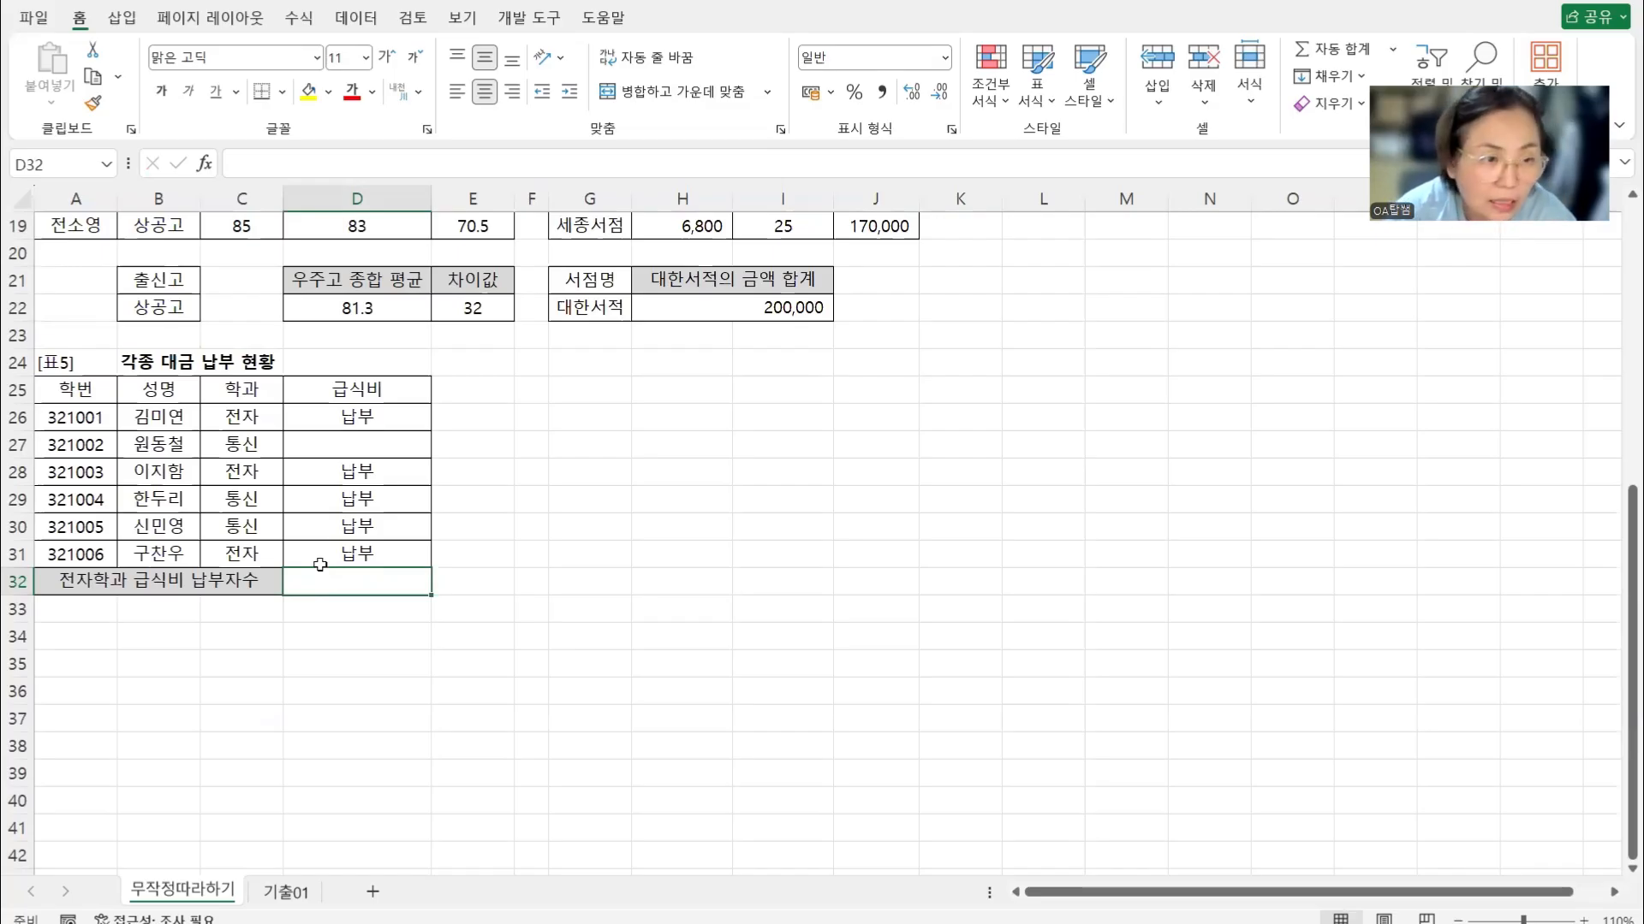
text(=D)
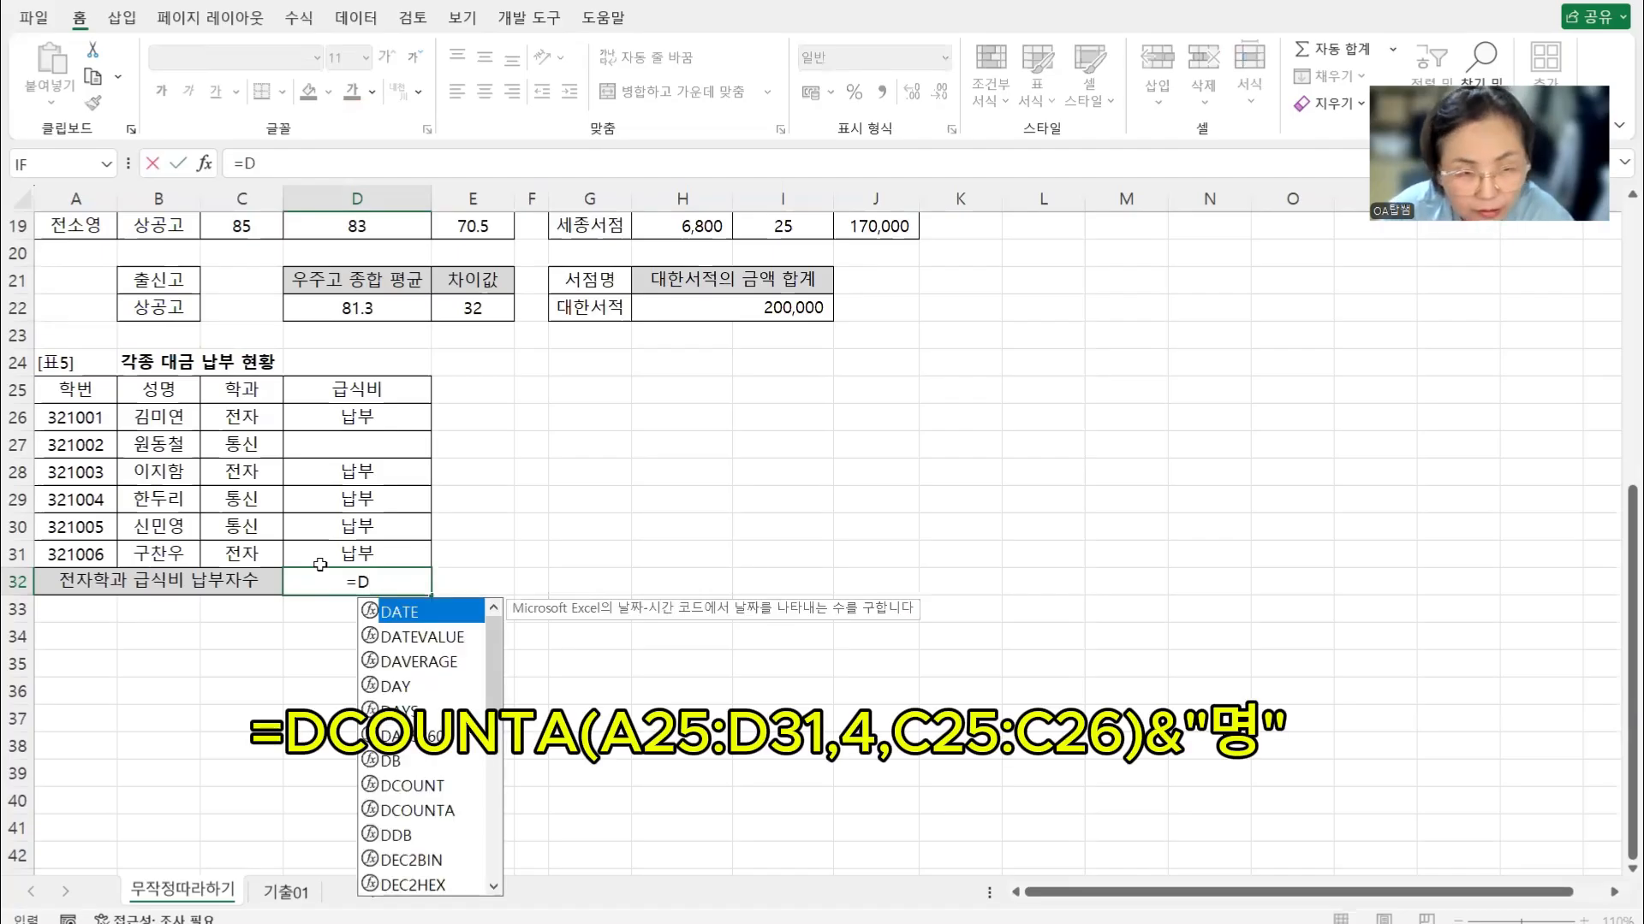
text(CO)
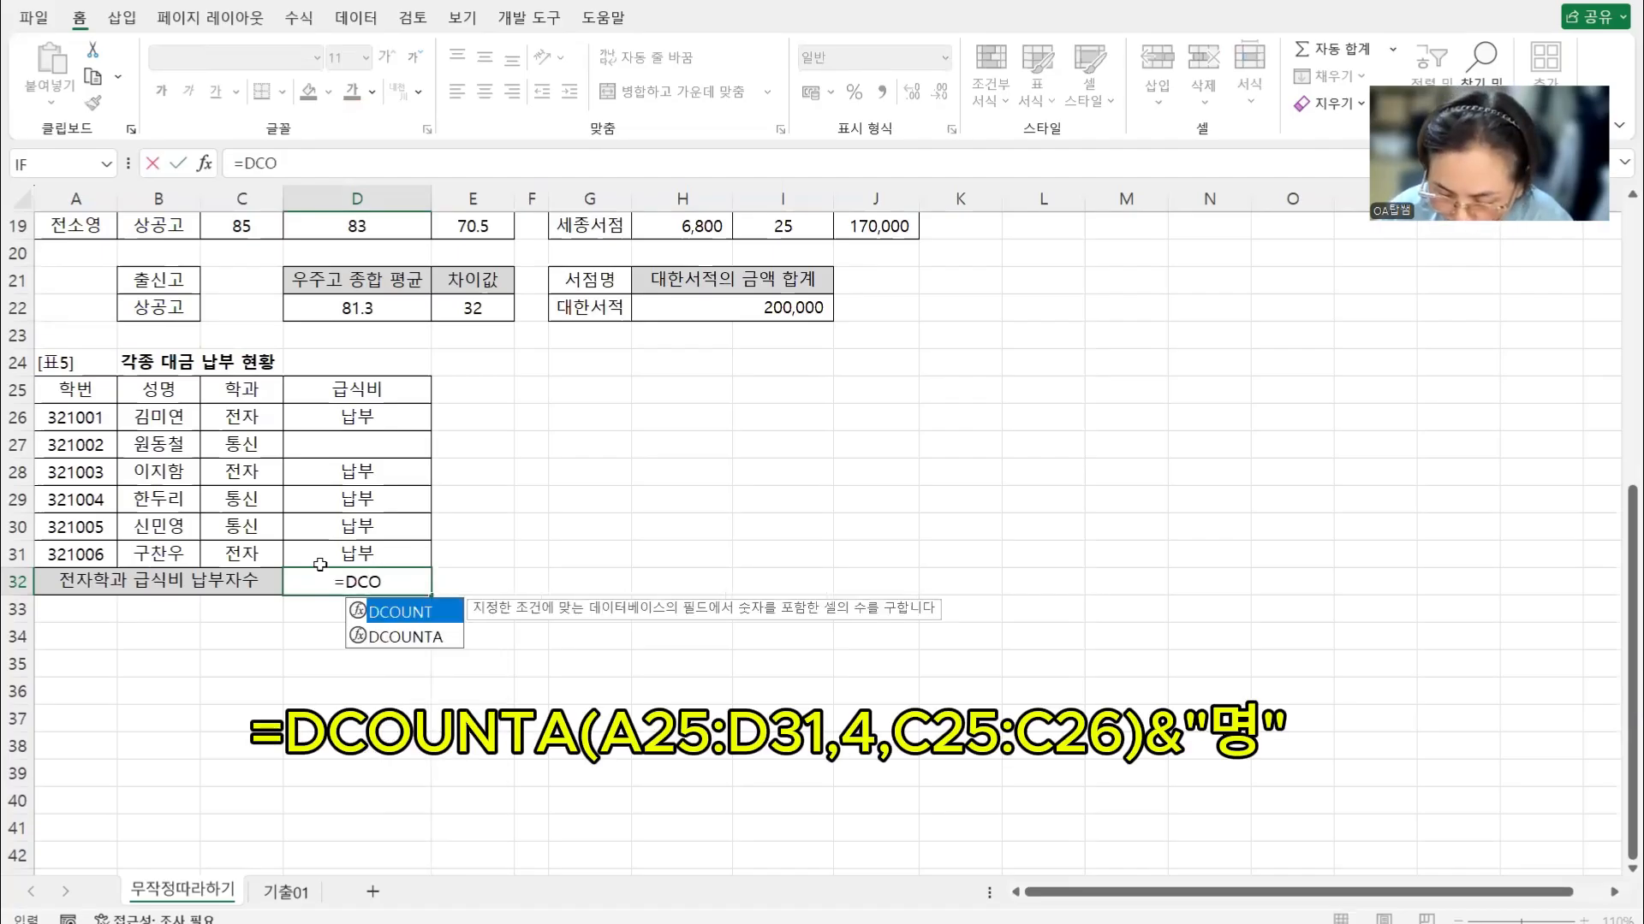
text(UN)
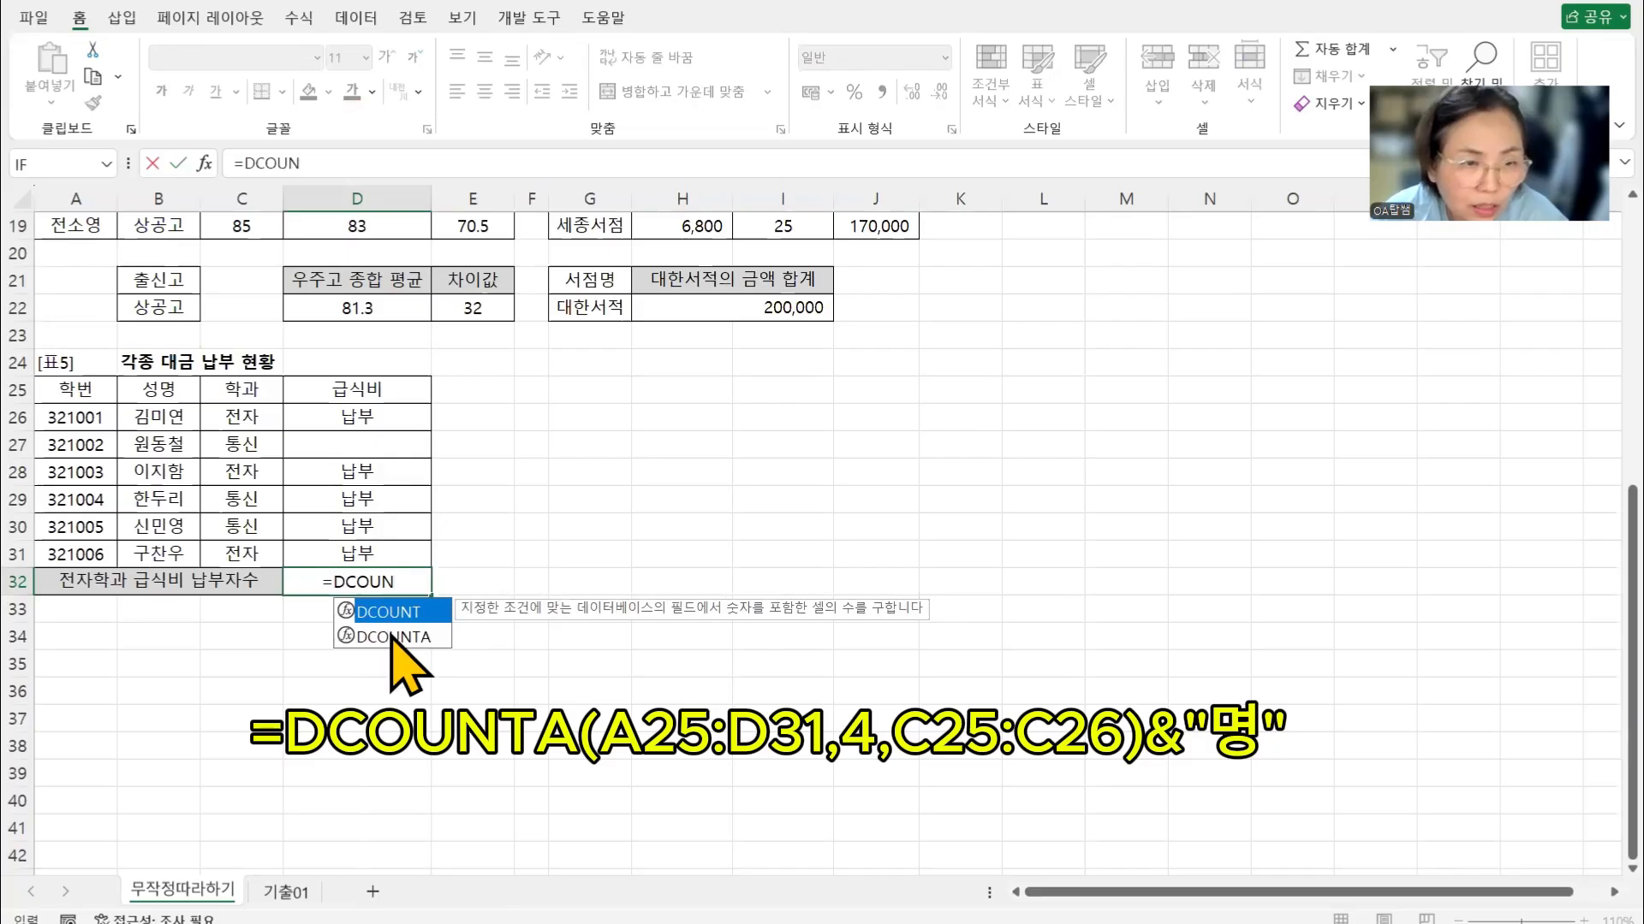
double_click(395, 637)
drag(75, 389, 373, 549)
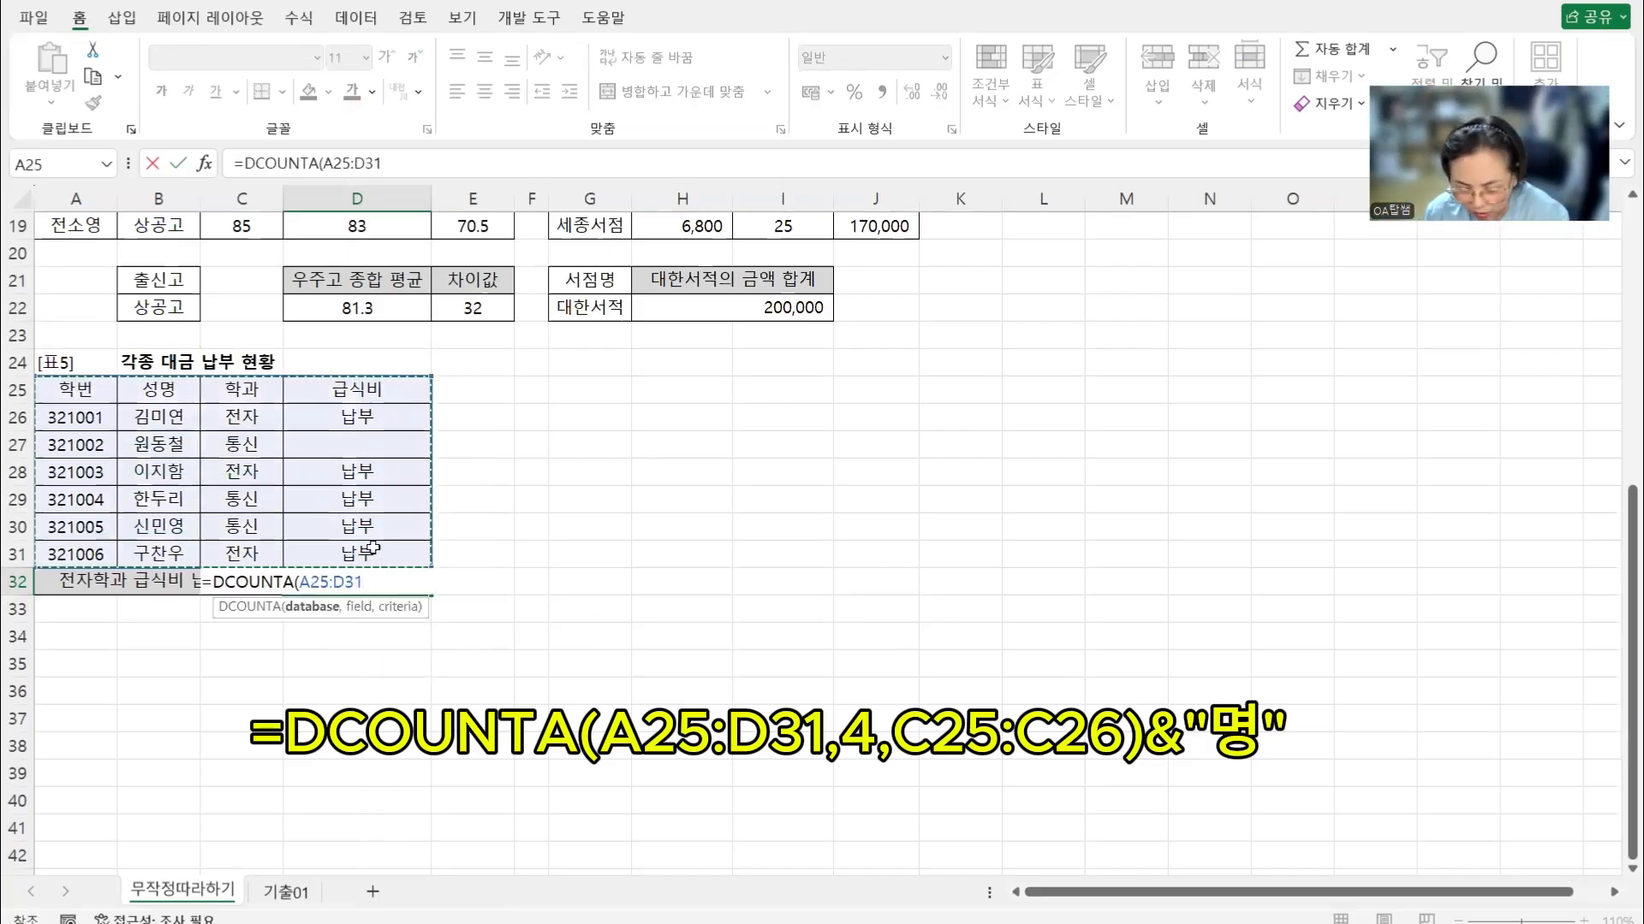
text(,)
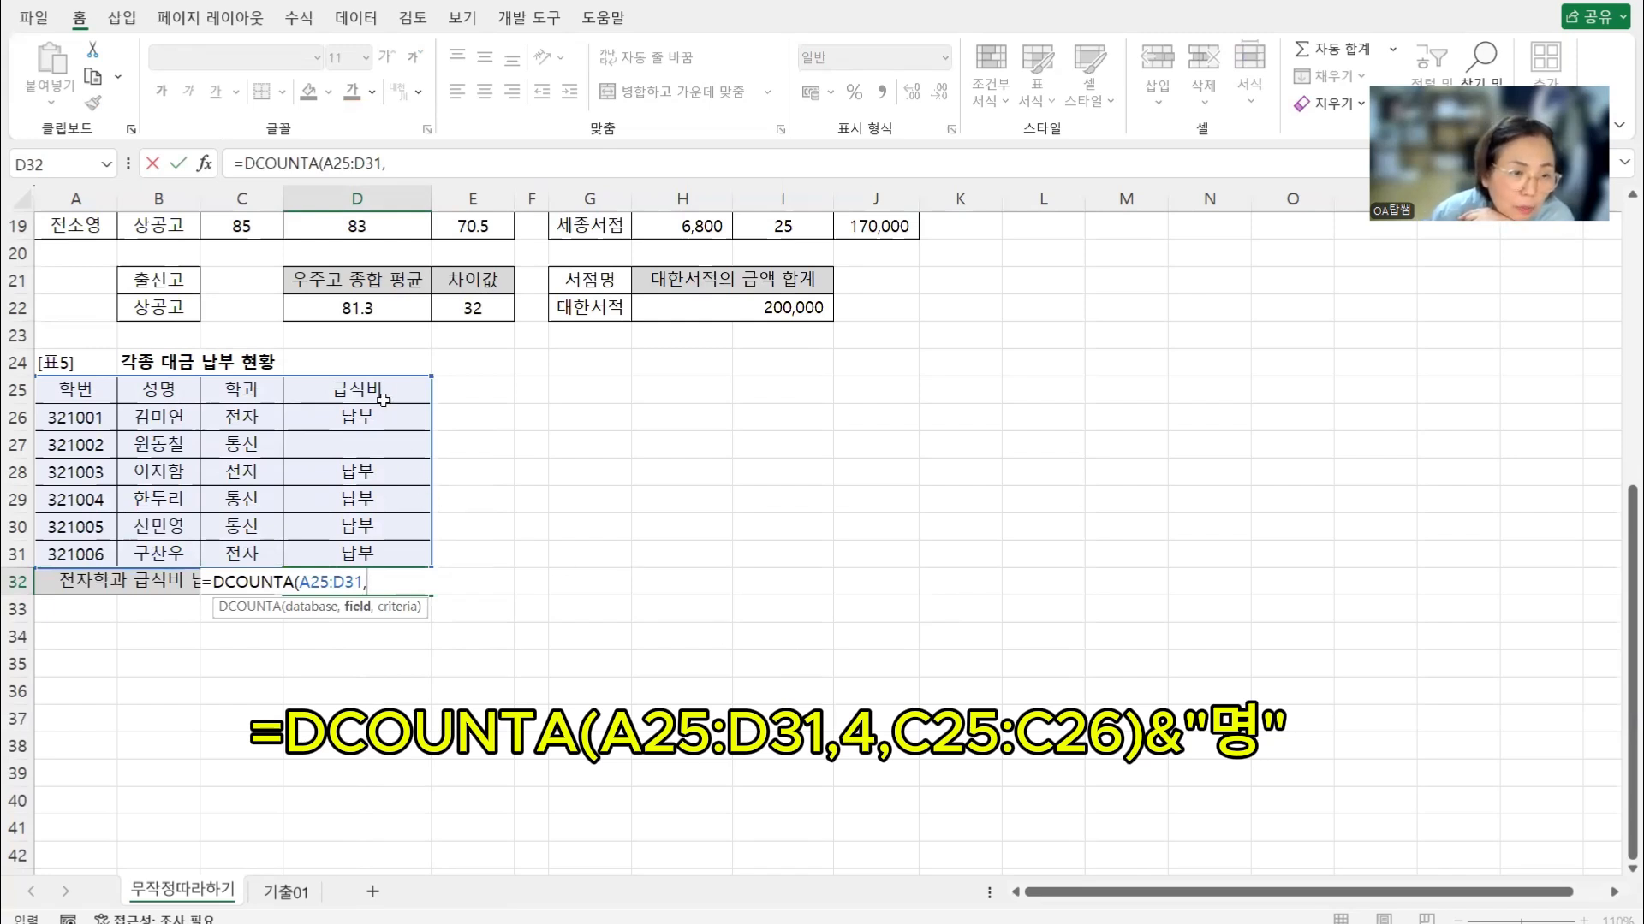
Complete D32's DCOUNTA formula with the 급식비 header D25 as field and C25:C26 as criteria
click(392, 395)
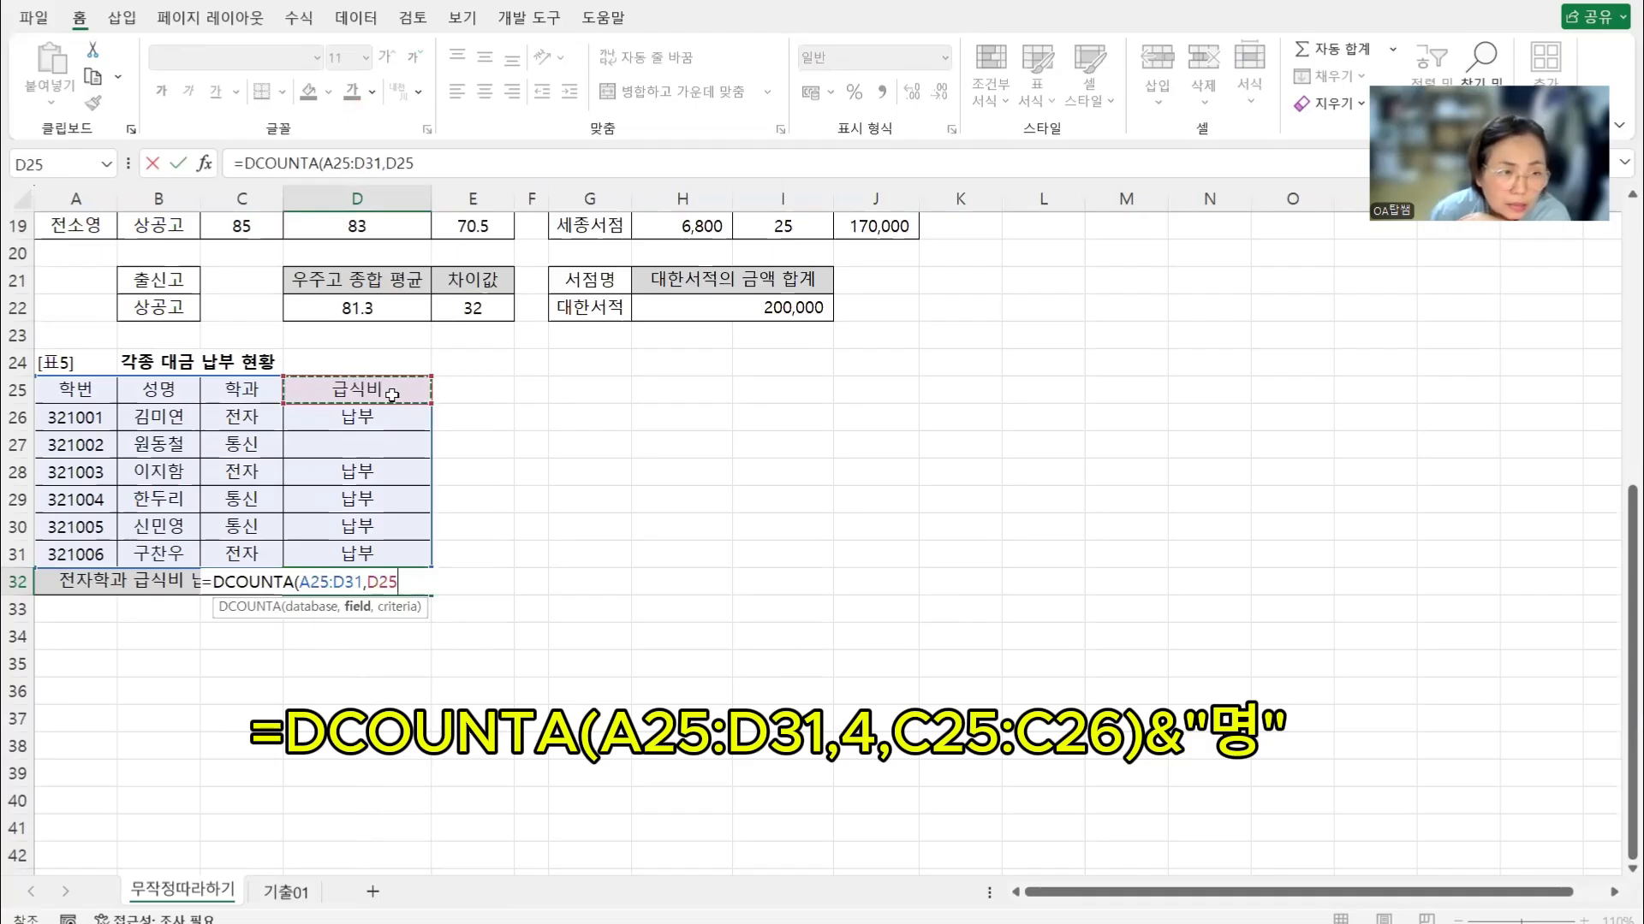
text(,)
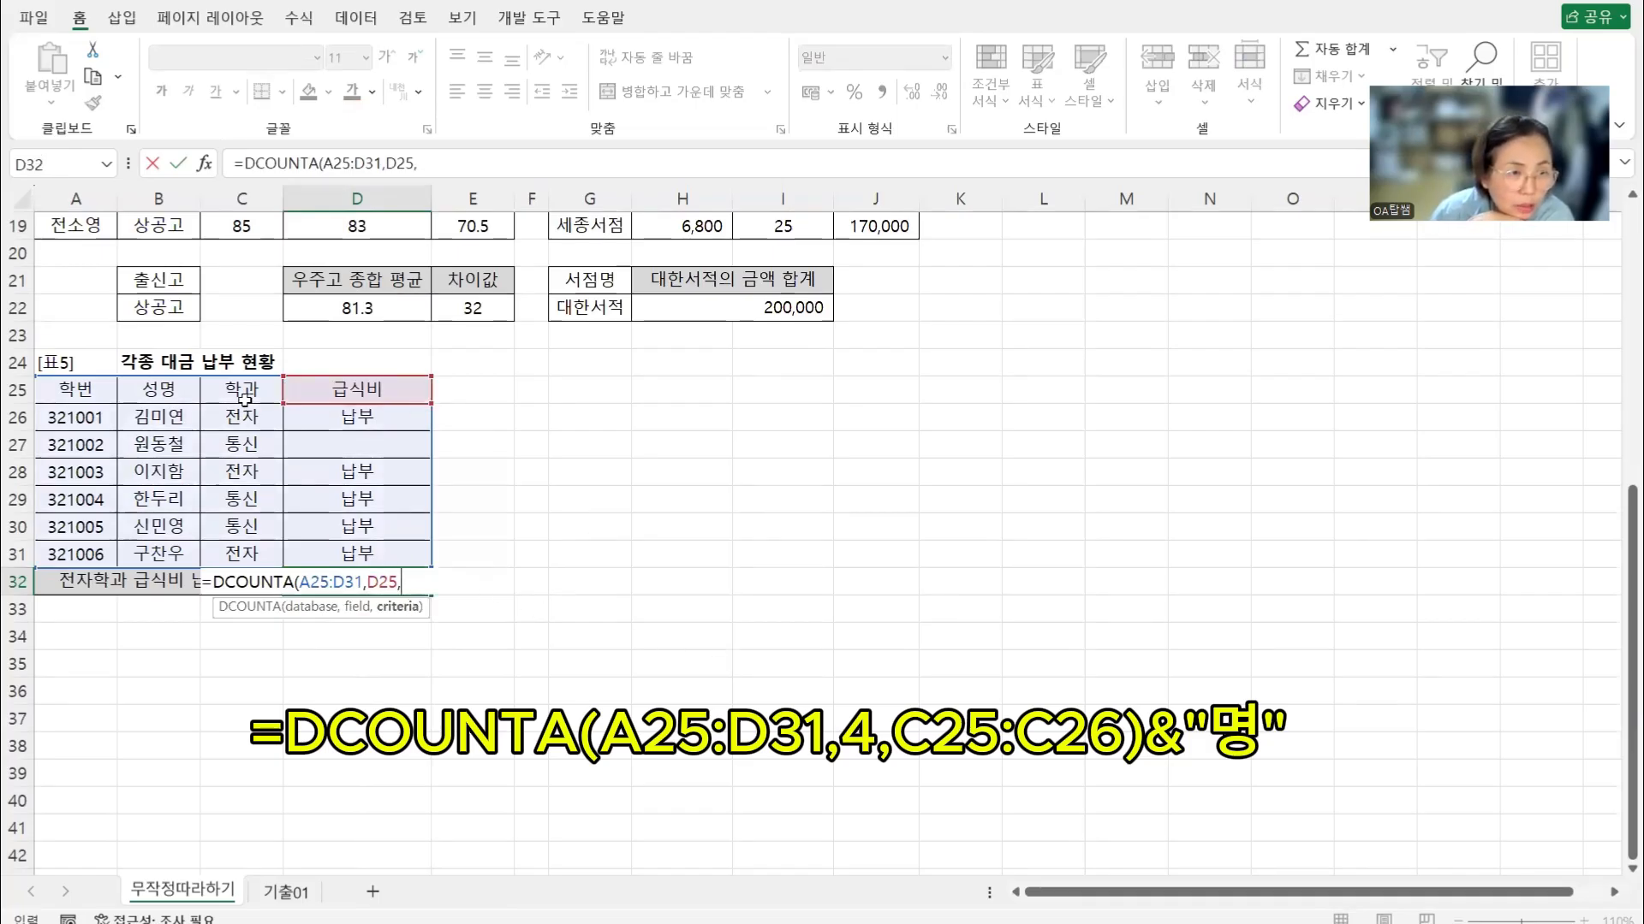
click(244, 392)
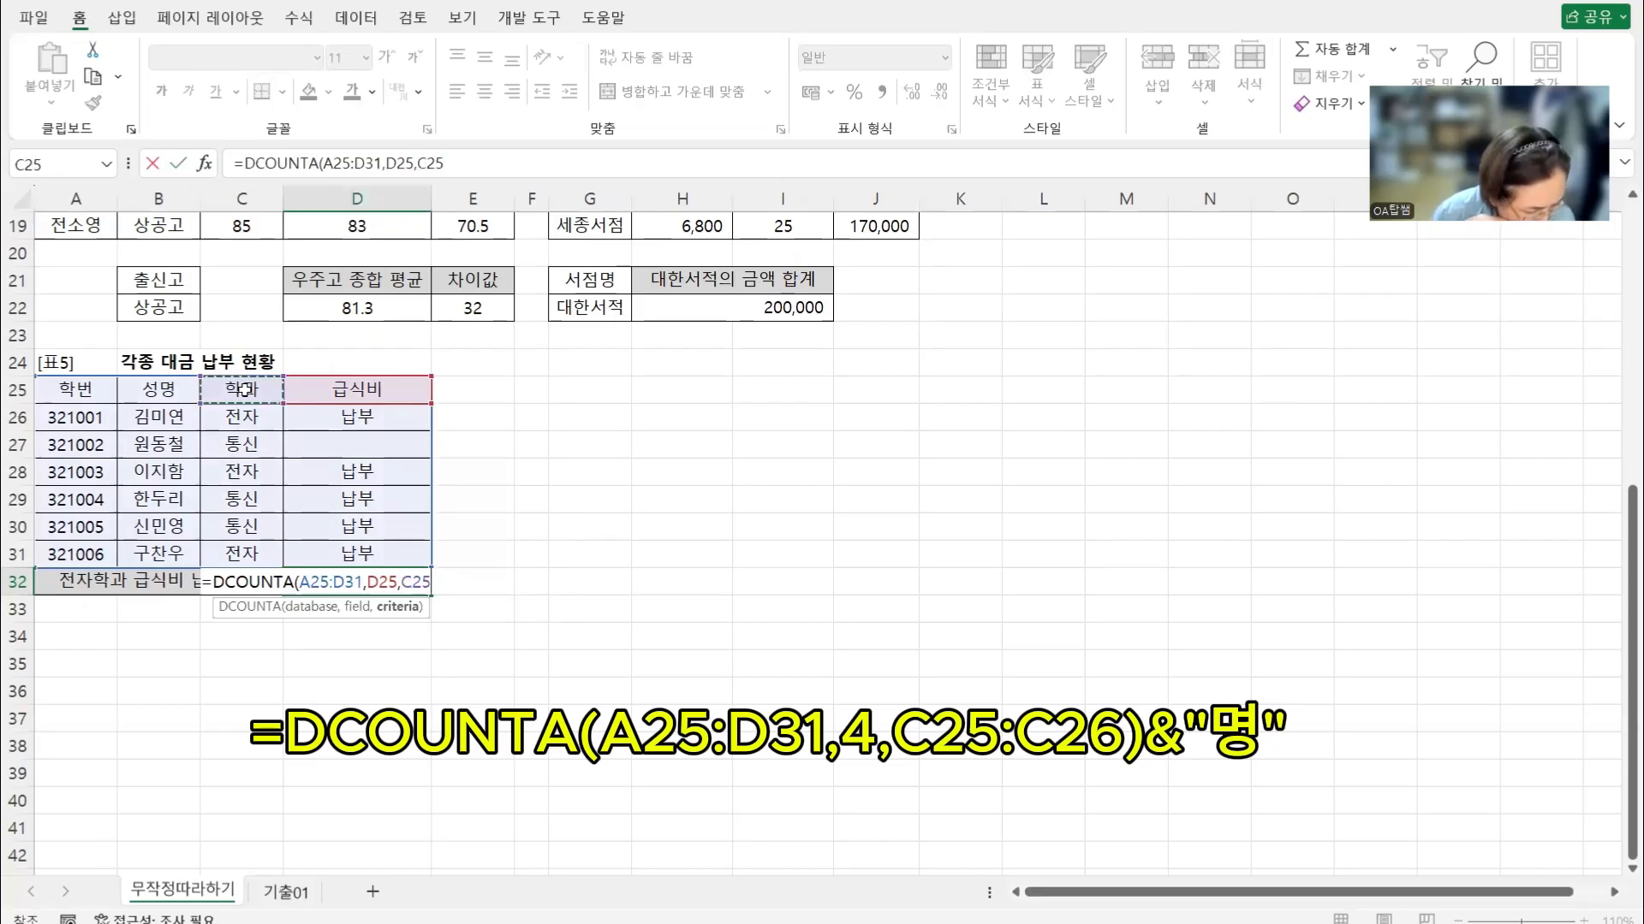
drag(243, 396, 233, 421)
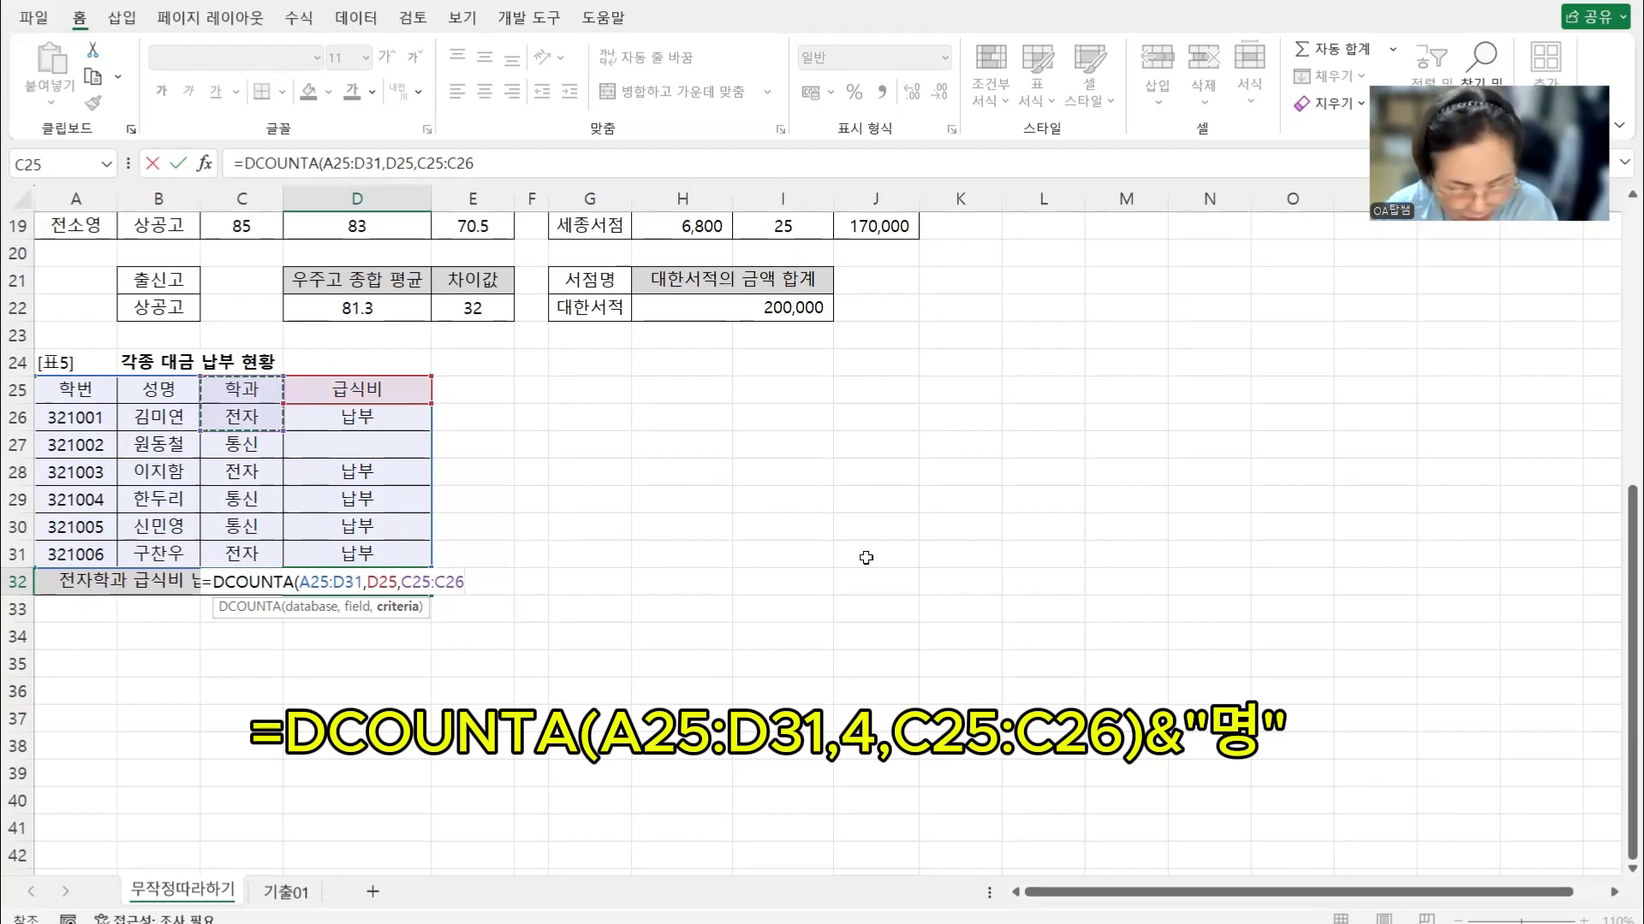
text())
key(Return)
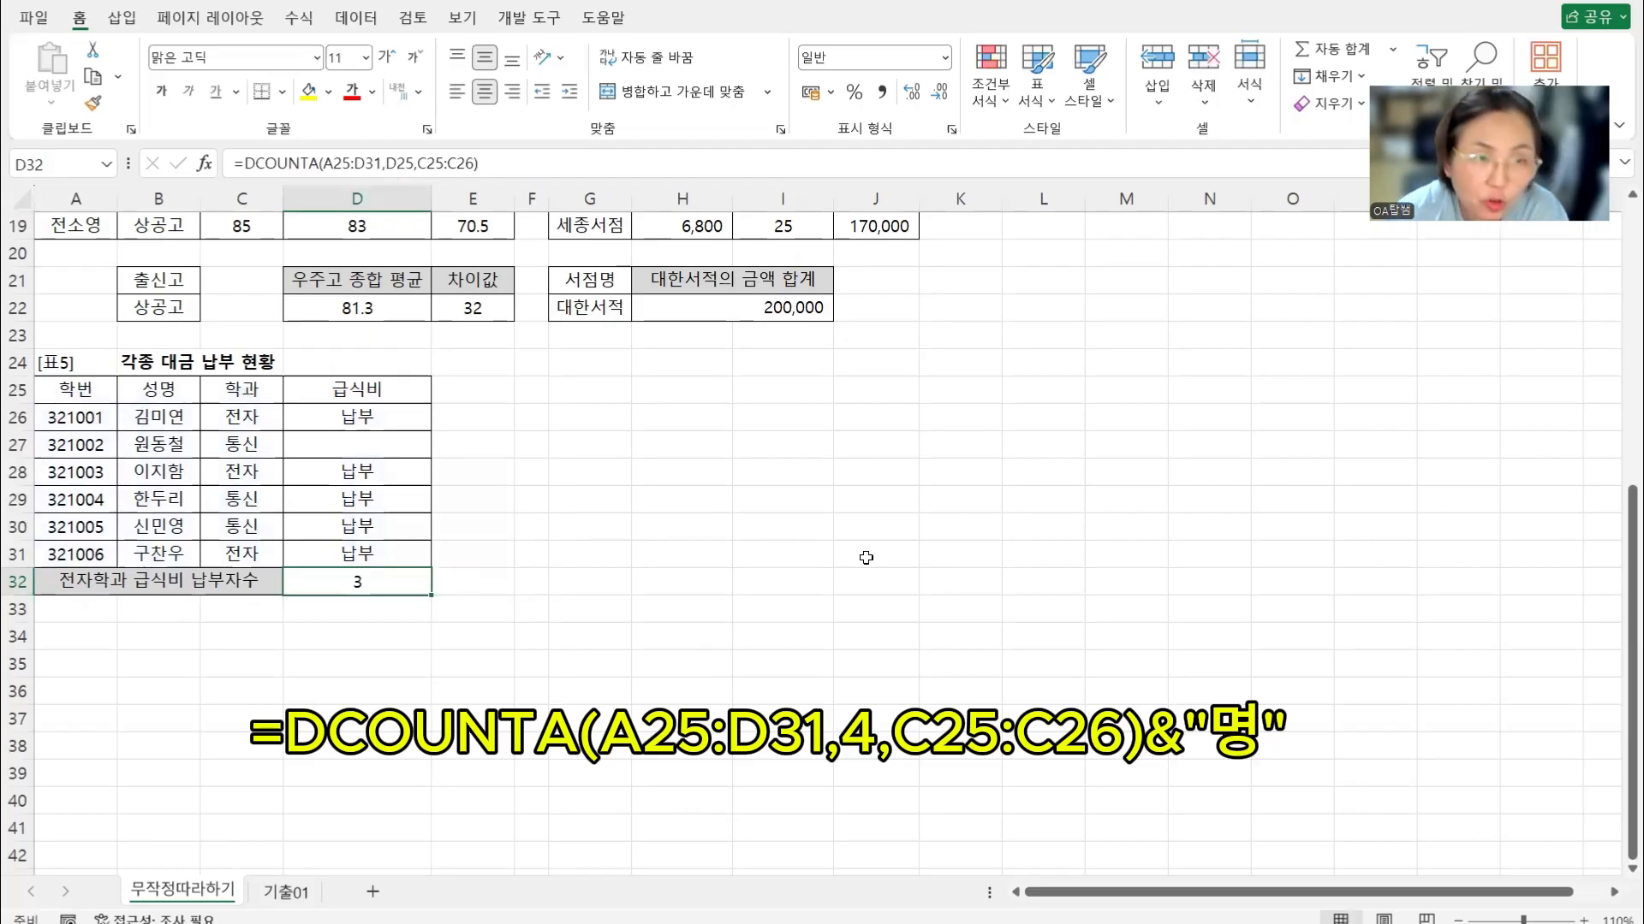
Append &"명" to the DCOUNTA formula in D32 and enter it
click(533, 164)
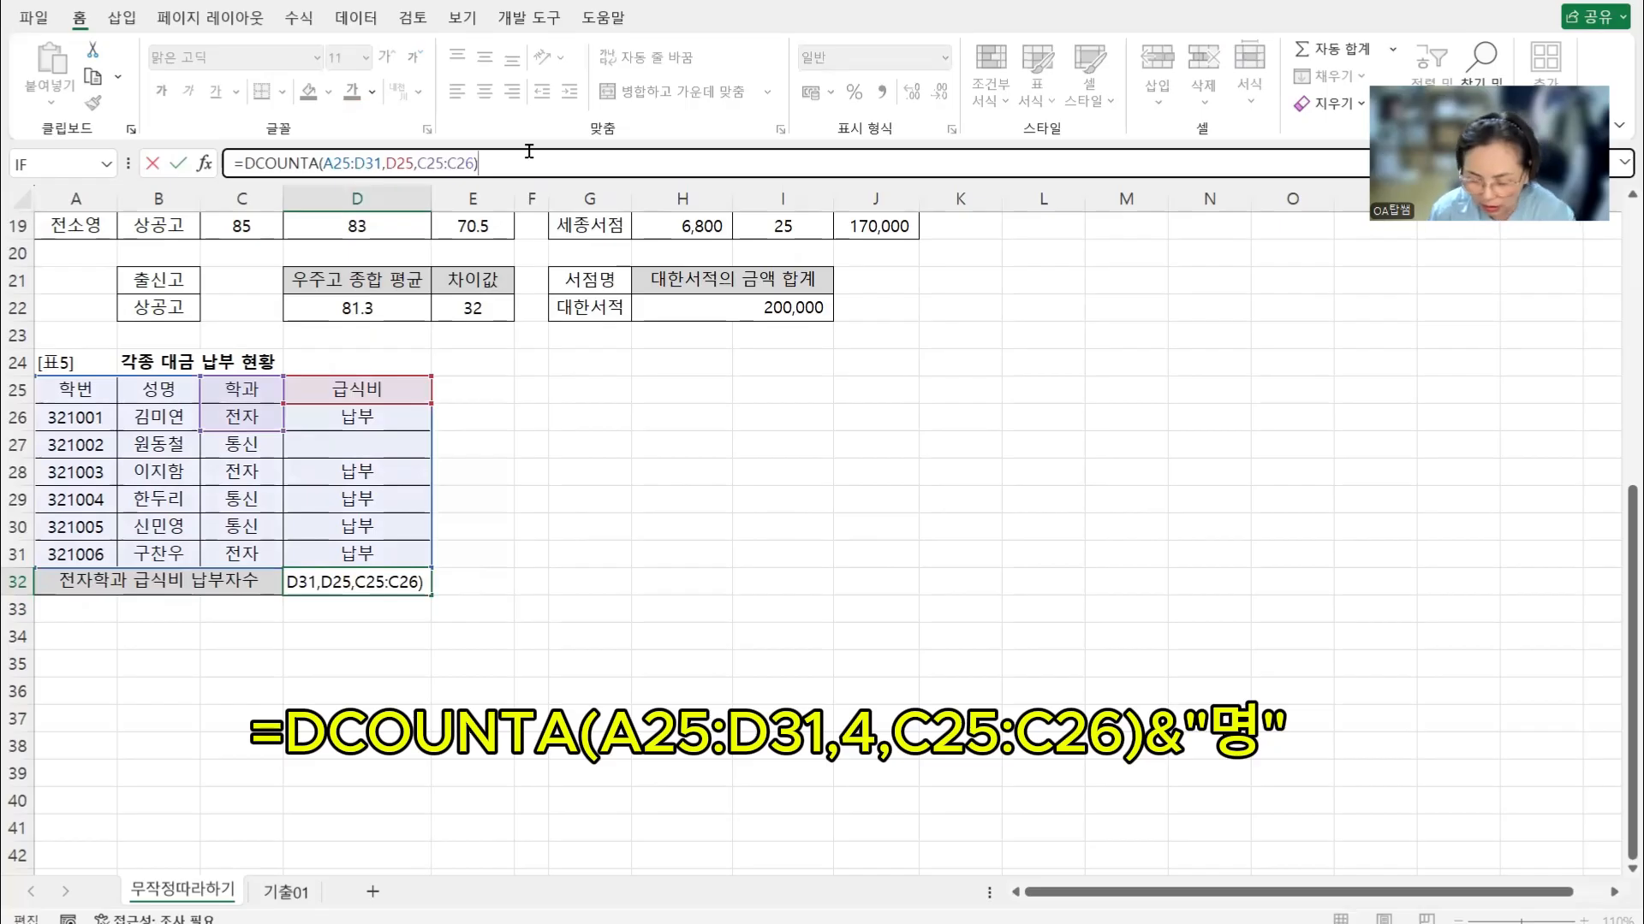
text(&"명")
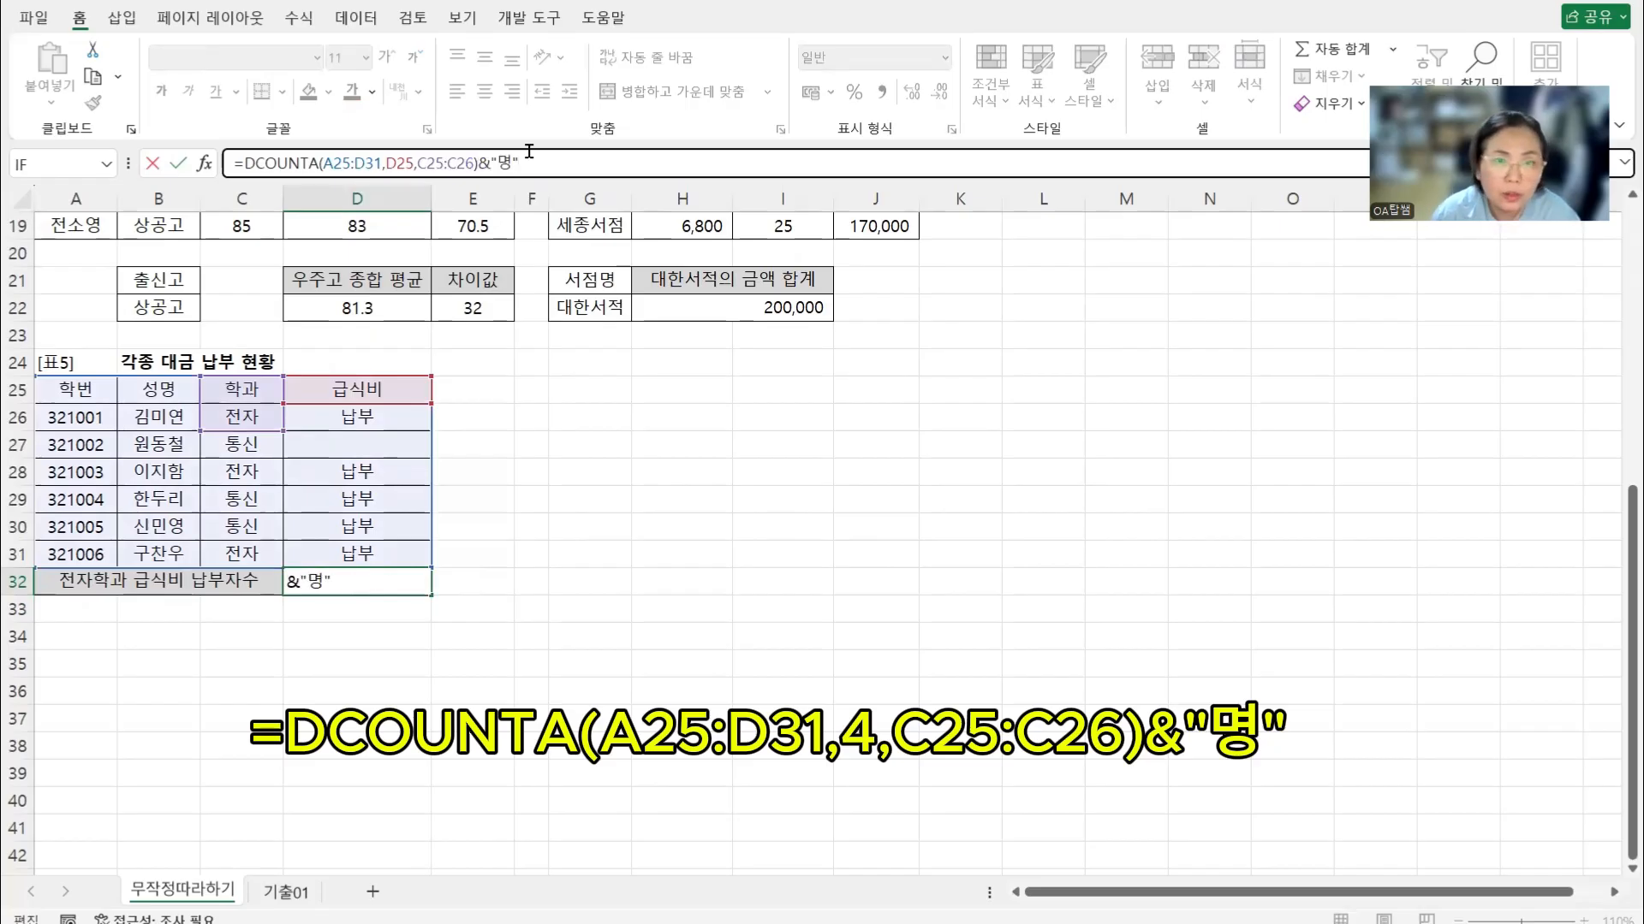
key(Return)
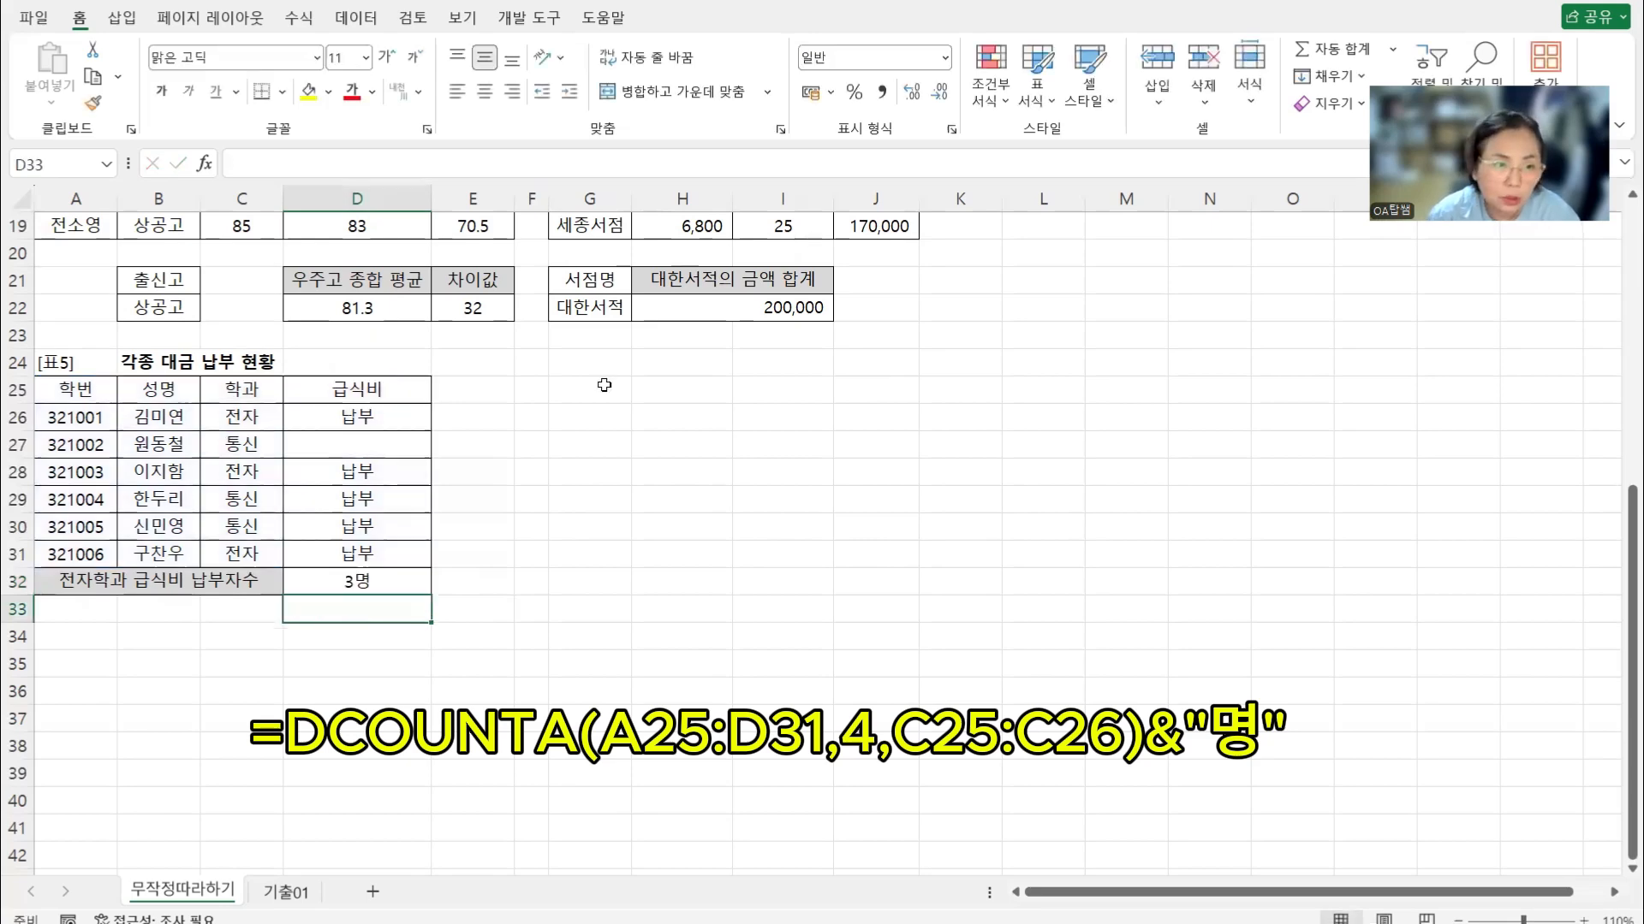
click(394, 584)
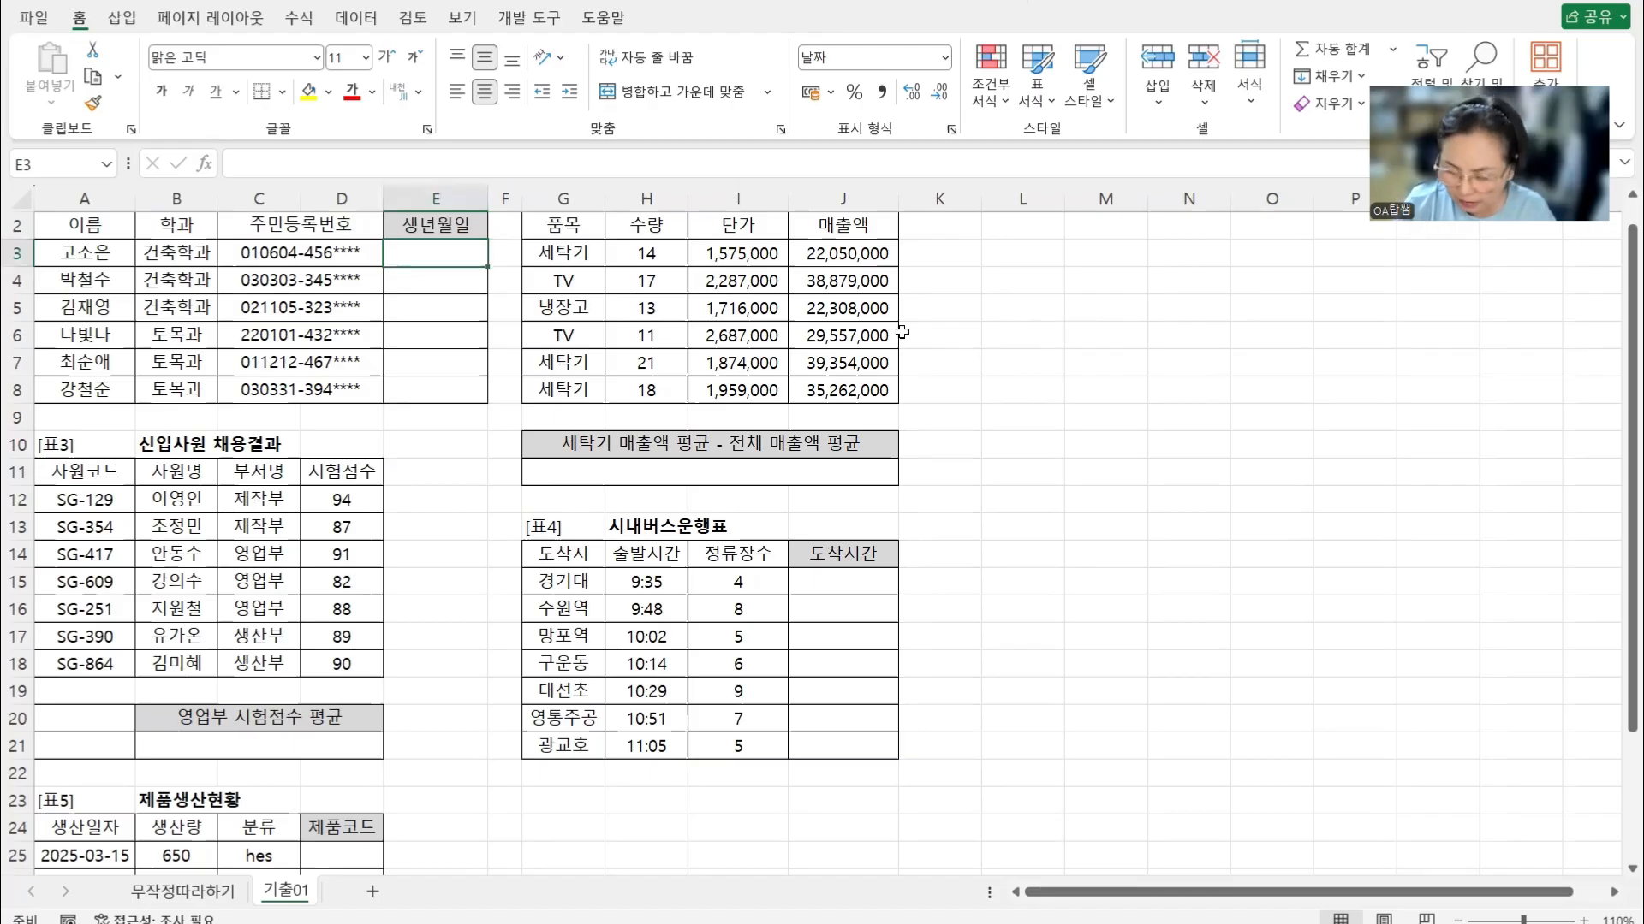
Begin a DATE formula in E3, the first 생년월일 cell of the 기출01 sheet, with LEFT(C3,2) as the year
text(=DATE)
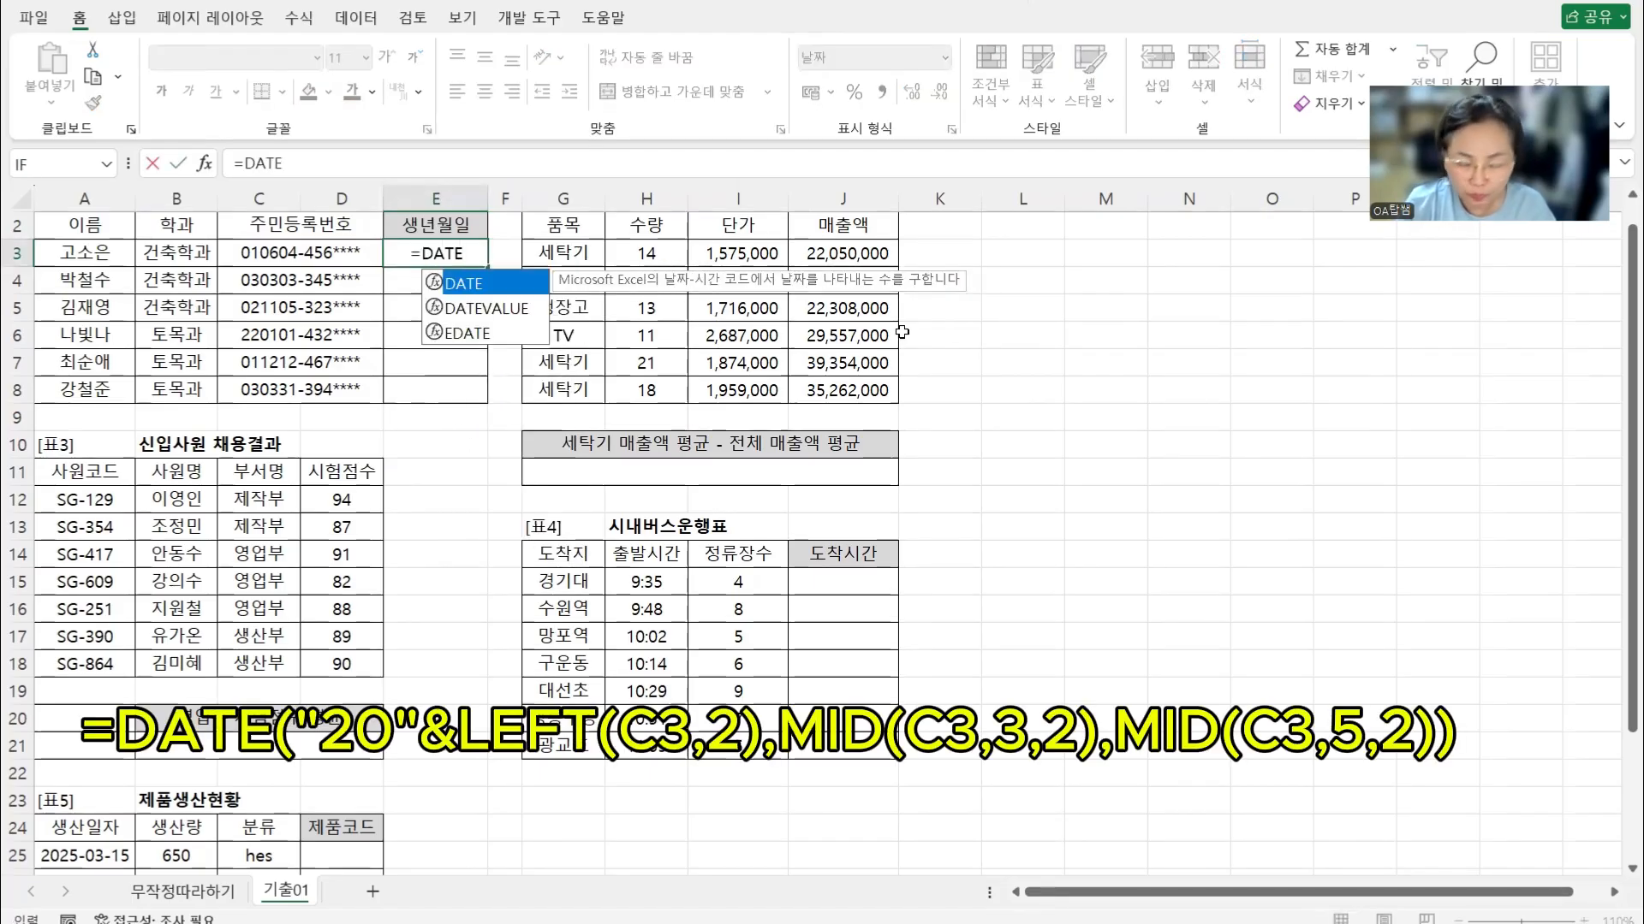
text(()
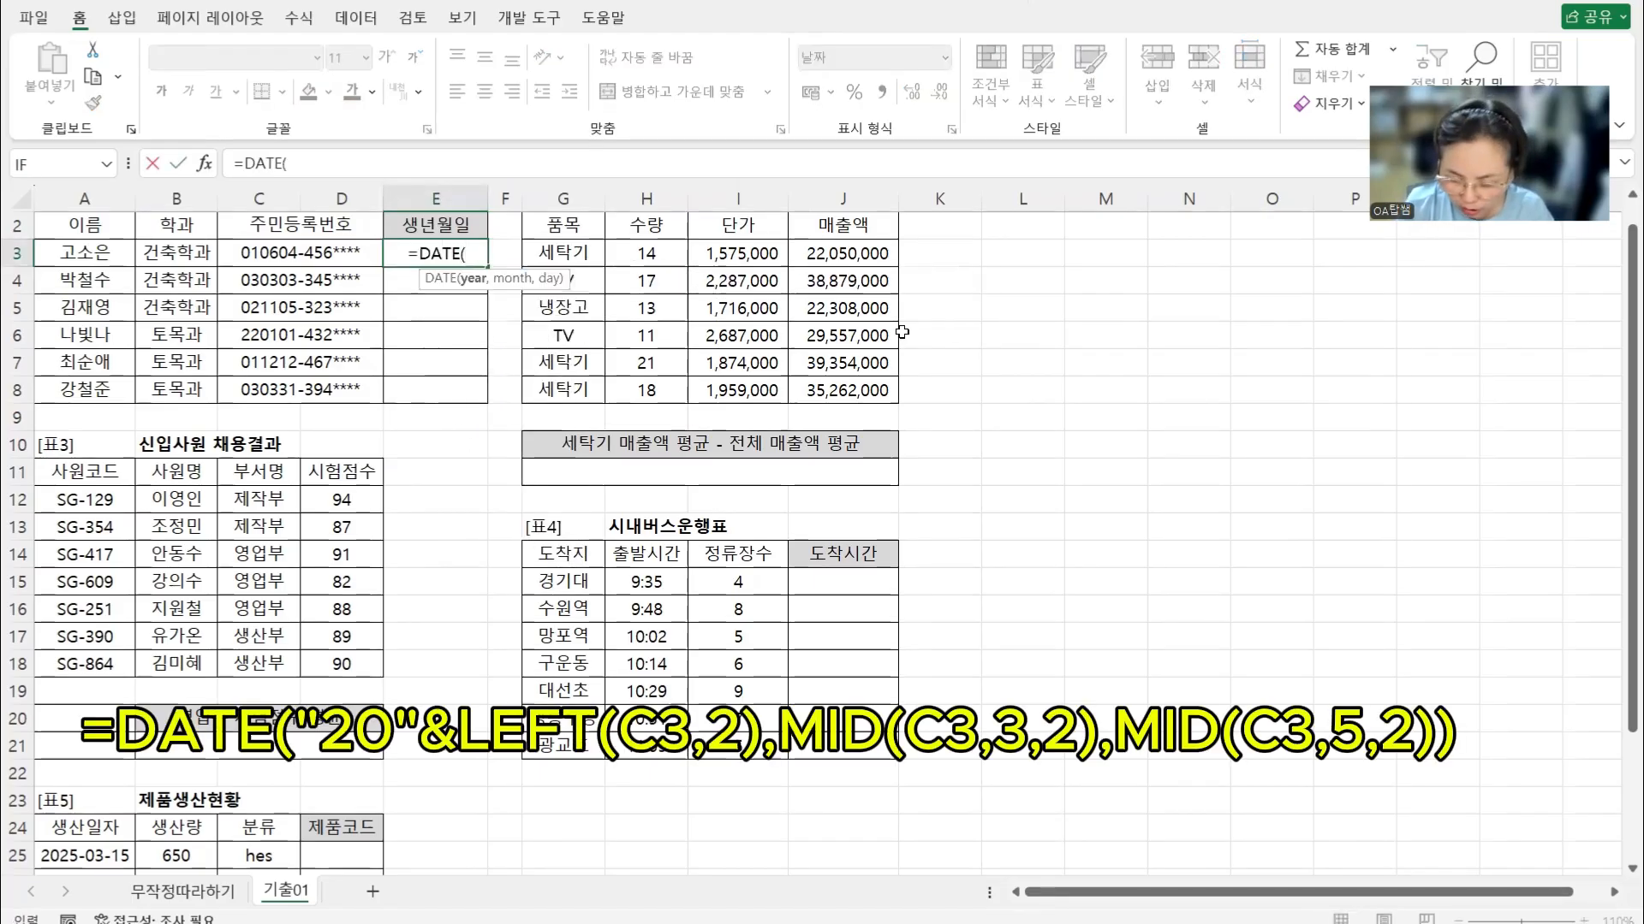
text(LEFT)
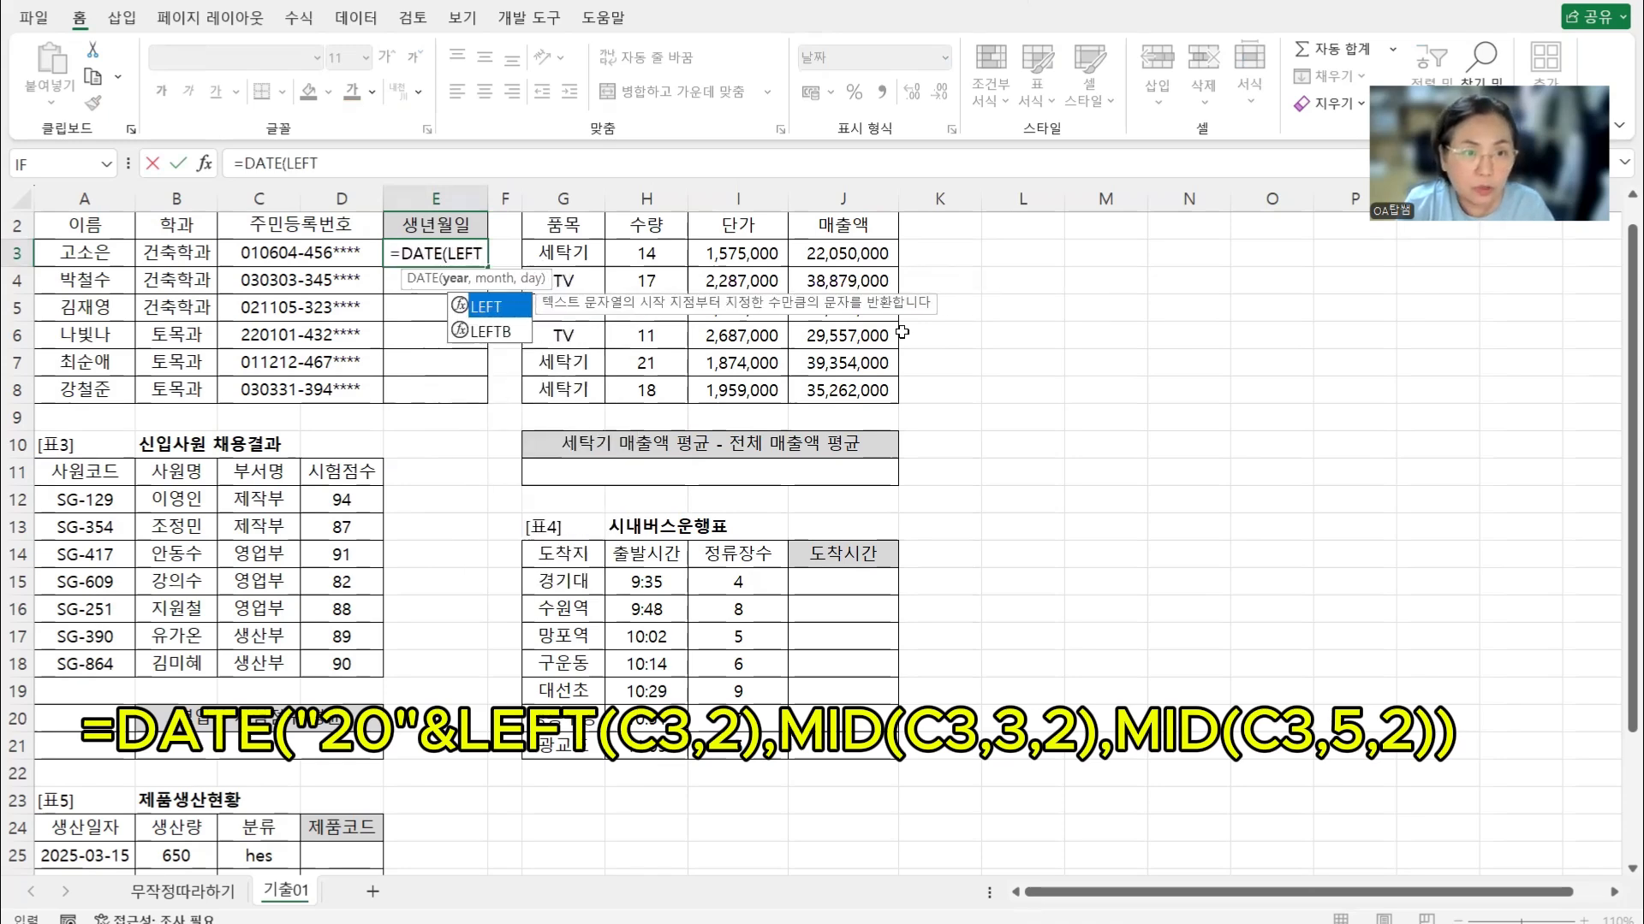
text(()
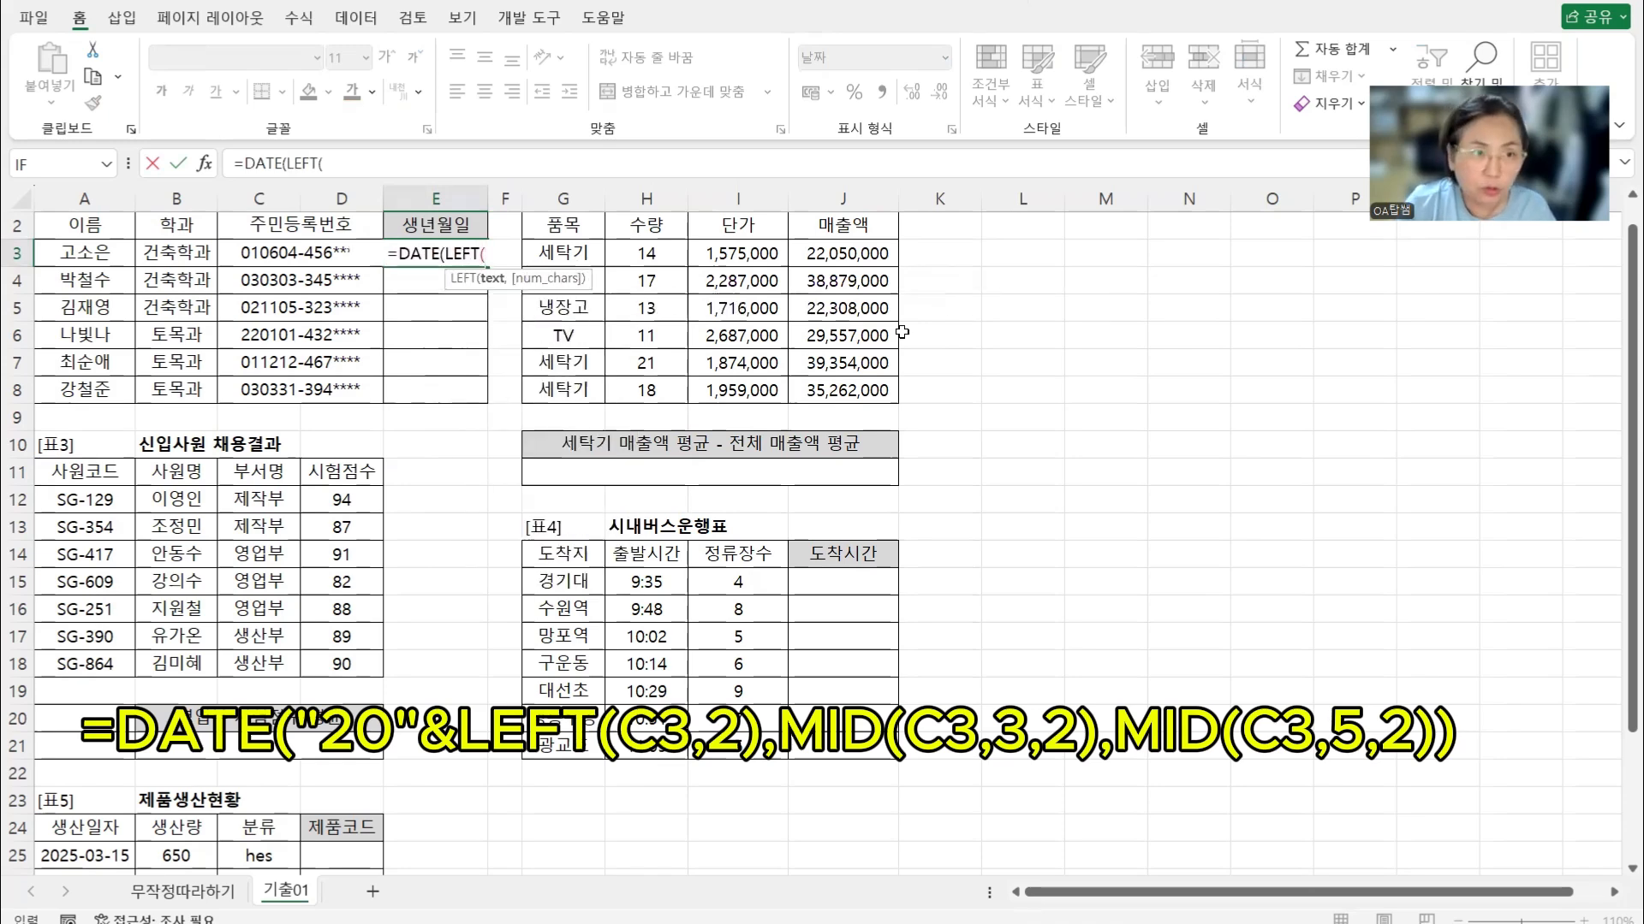
click(281, 250)
text(,2)
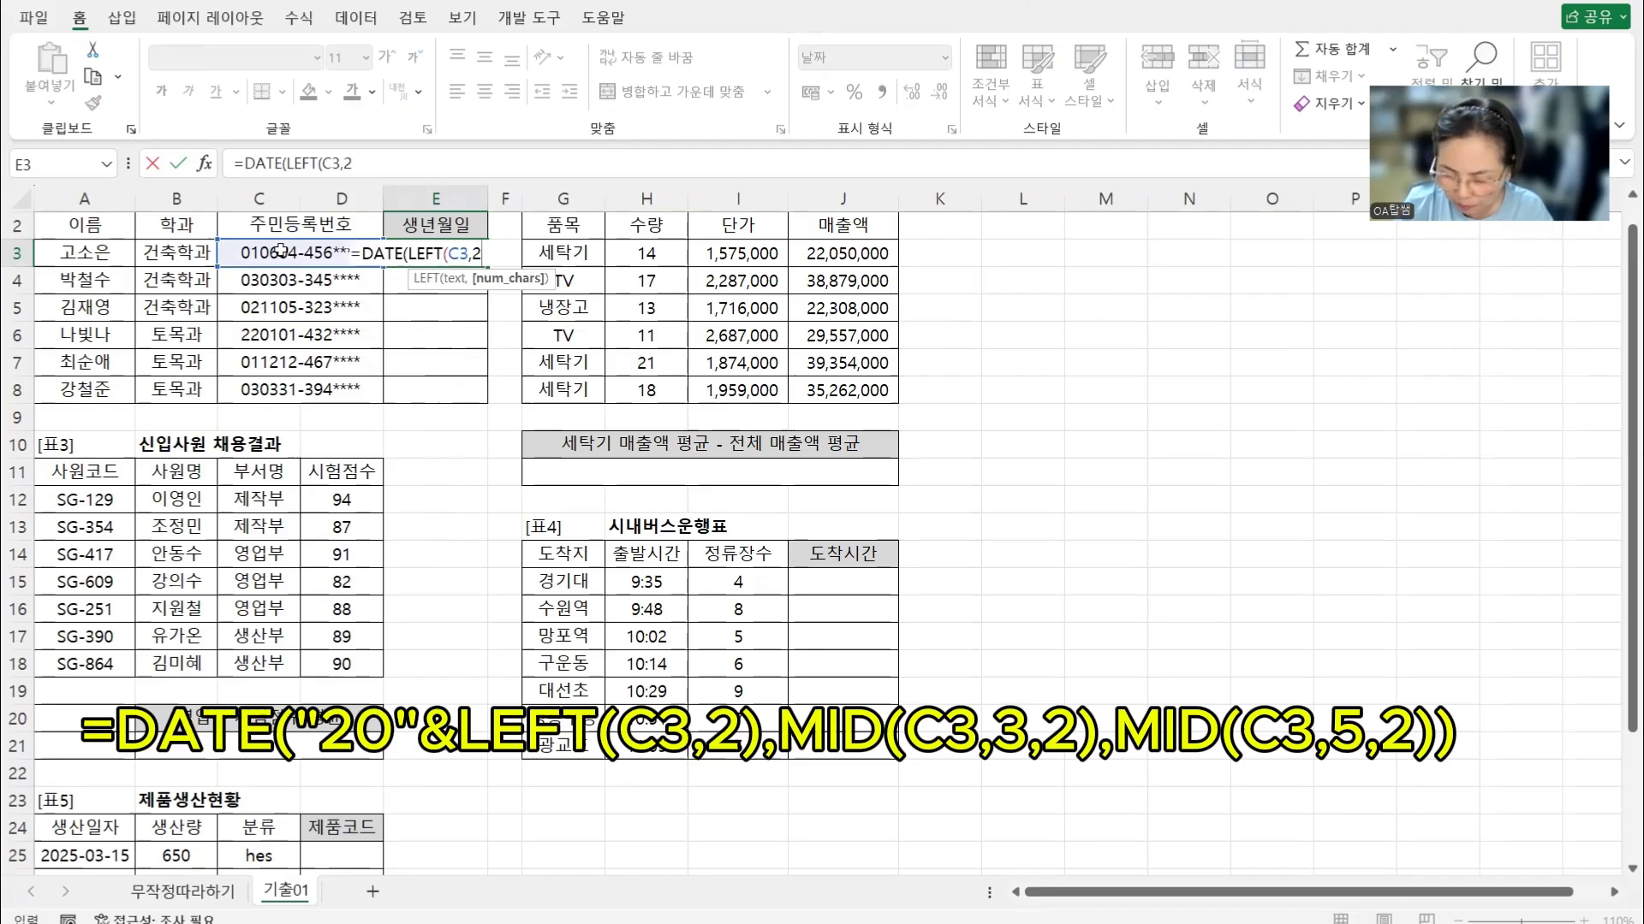
text(),)
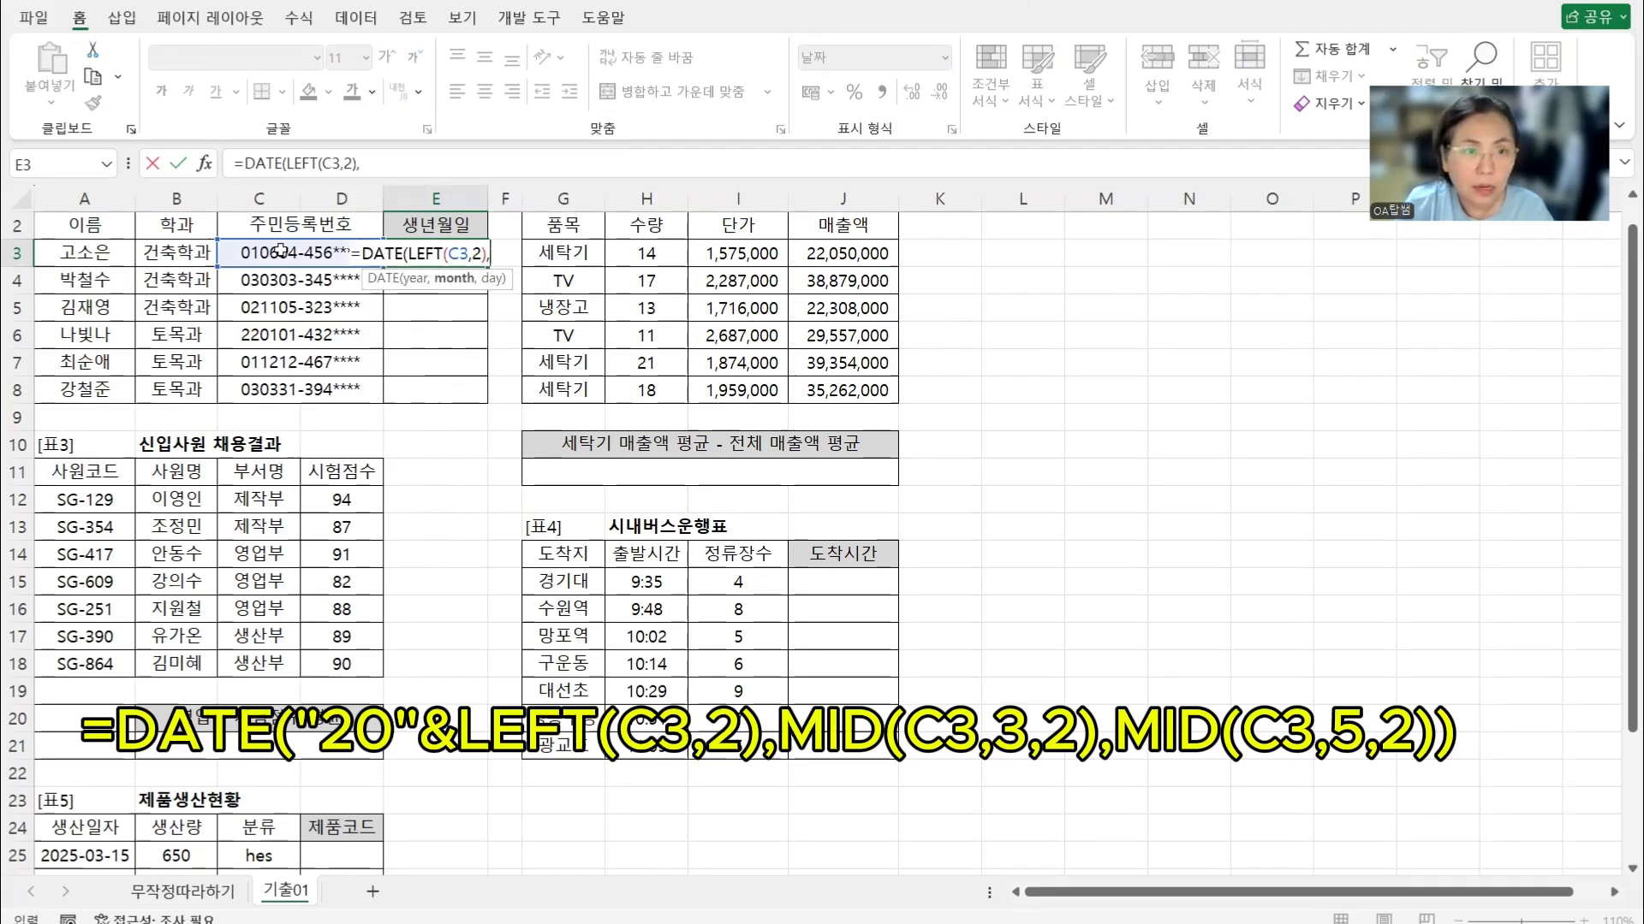
Add MID(C3,3,2) as the month argument of E3's DATE formula
text(MID()
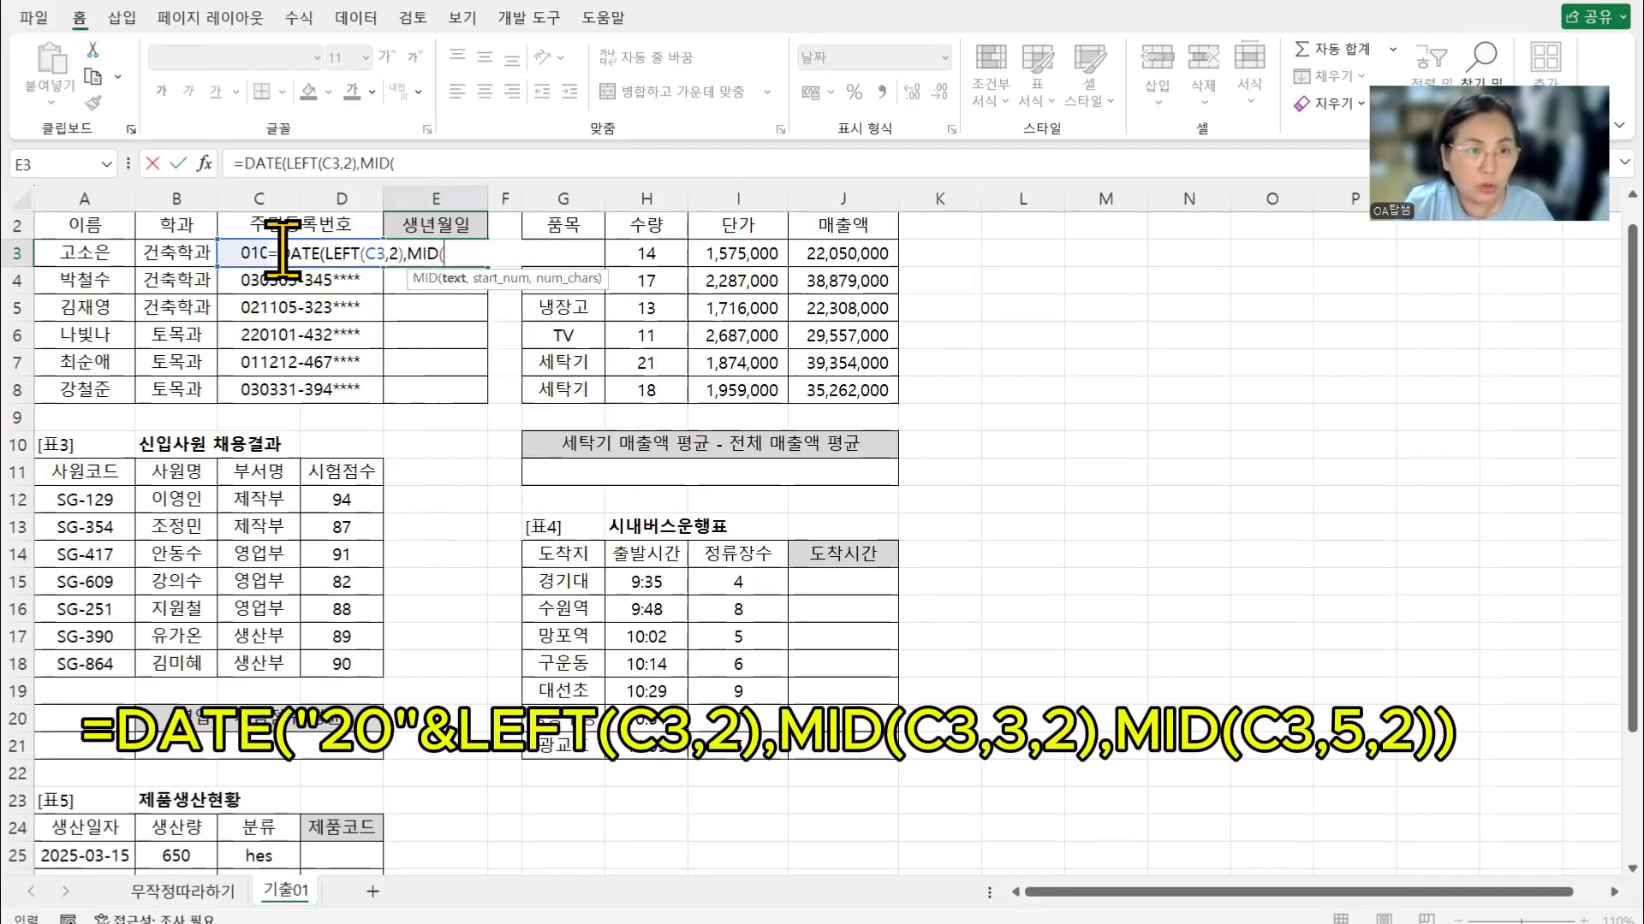
text(C3)
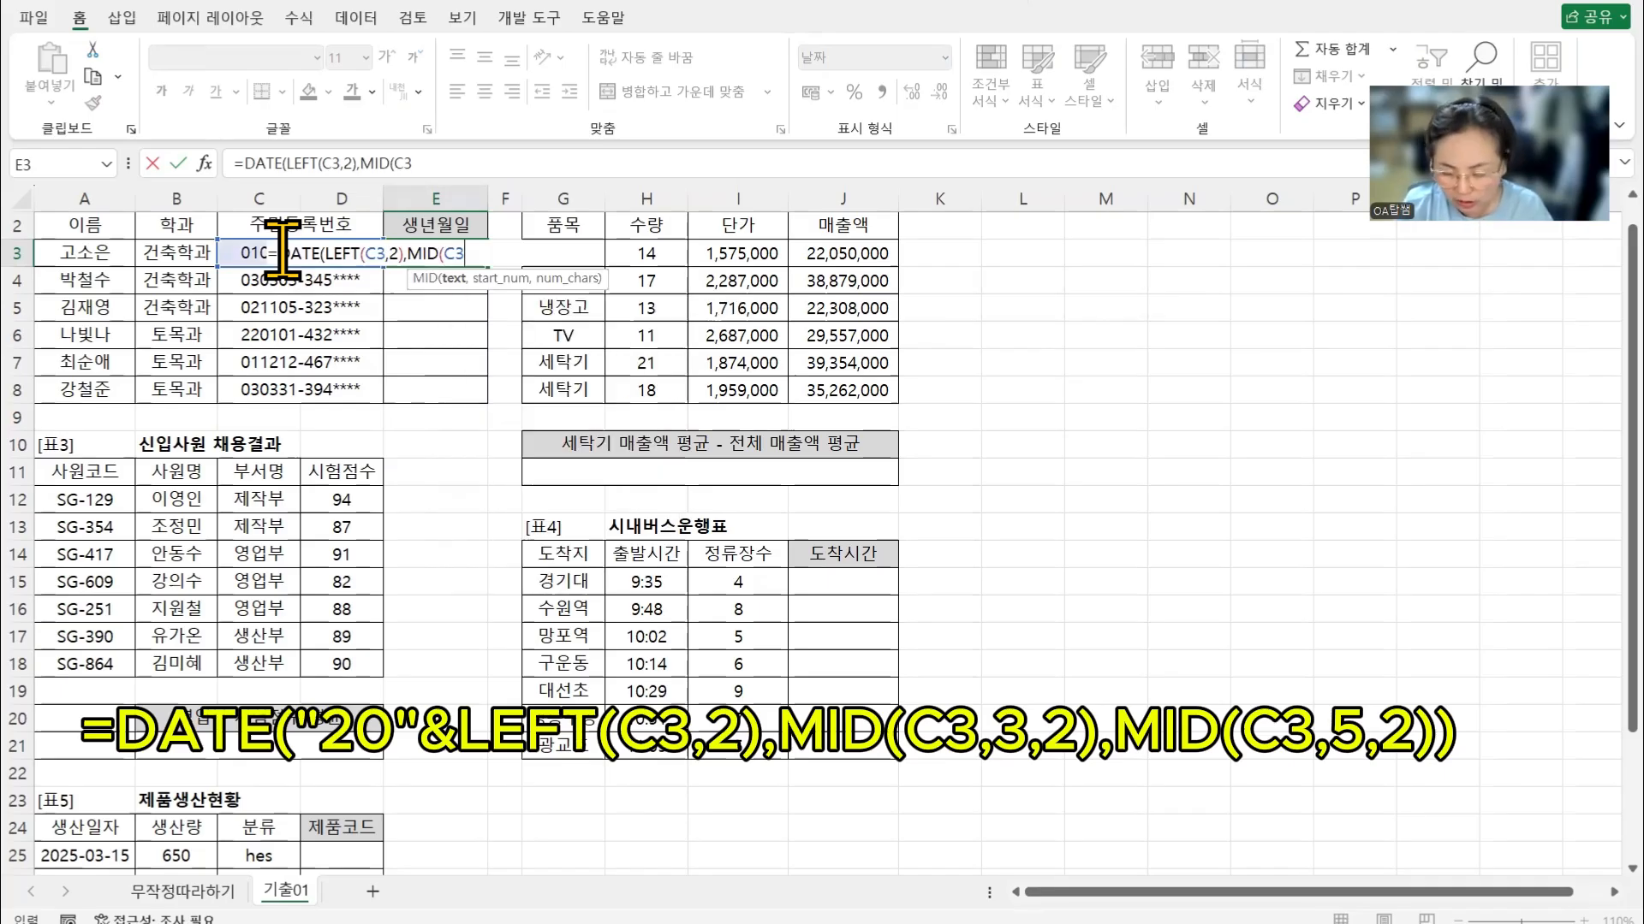
text(,3,2))
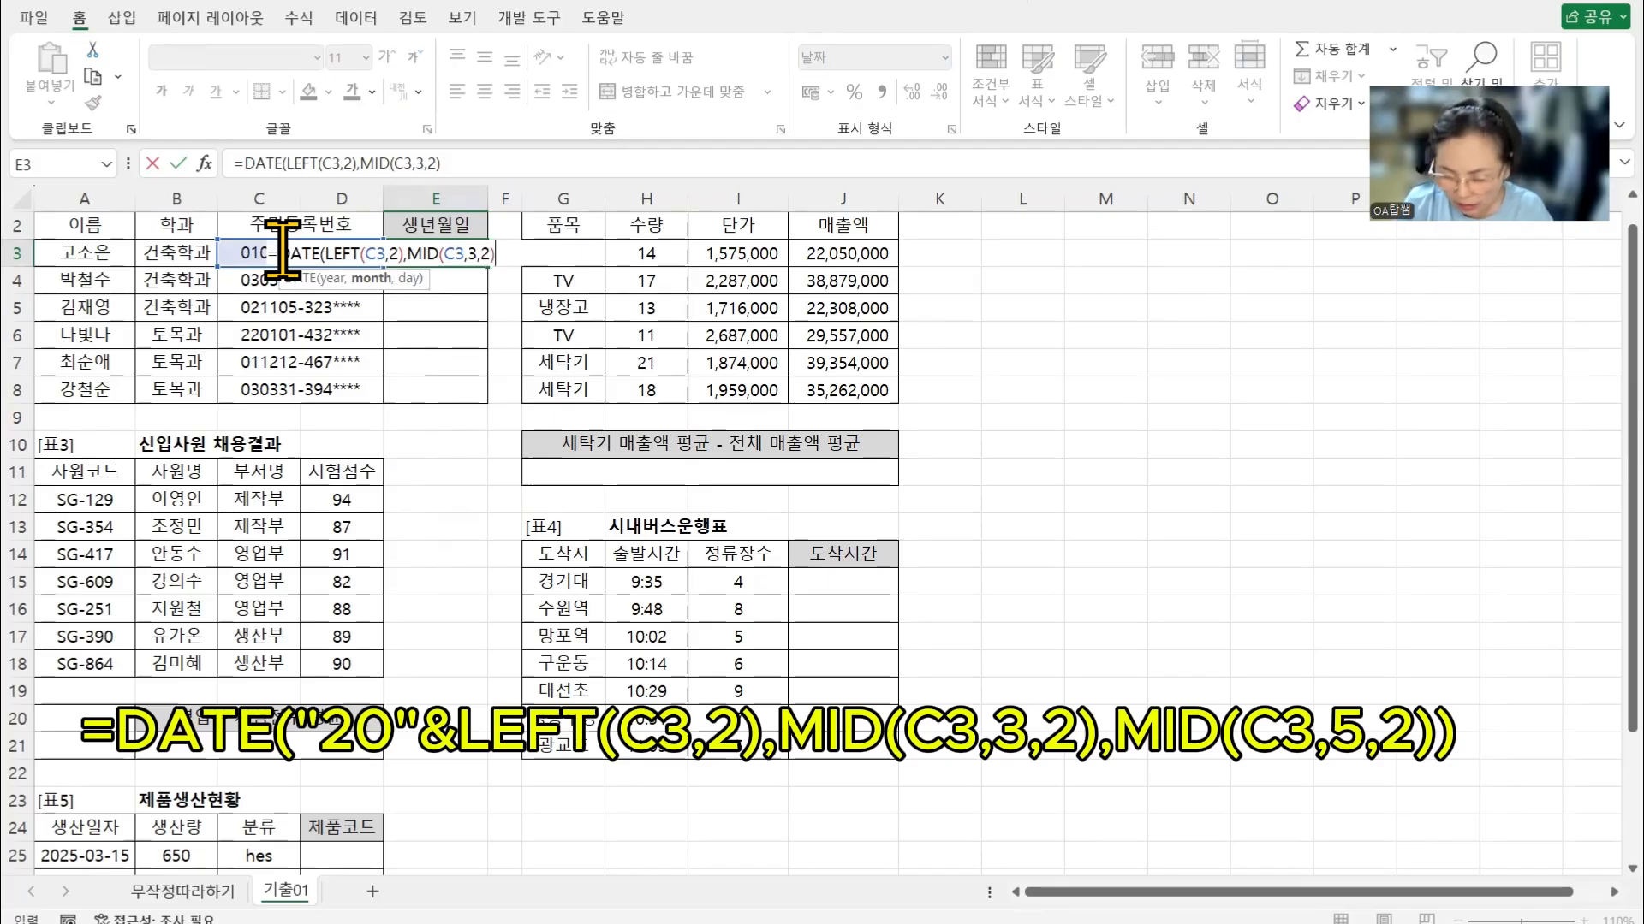
Add MID(C3,5,2) as the day argument of E3's DATE formula, close it and enter it
text(,MID)
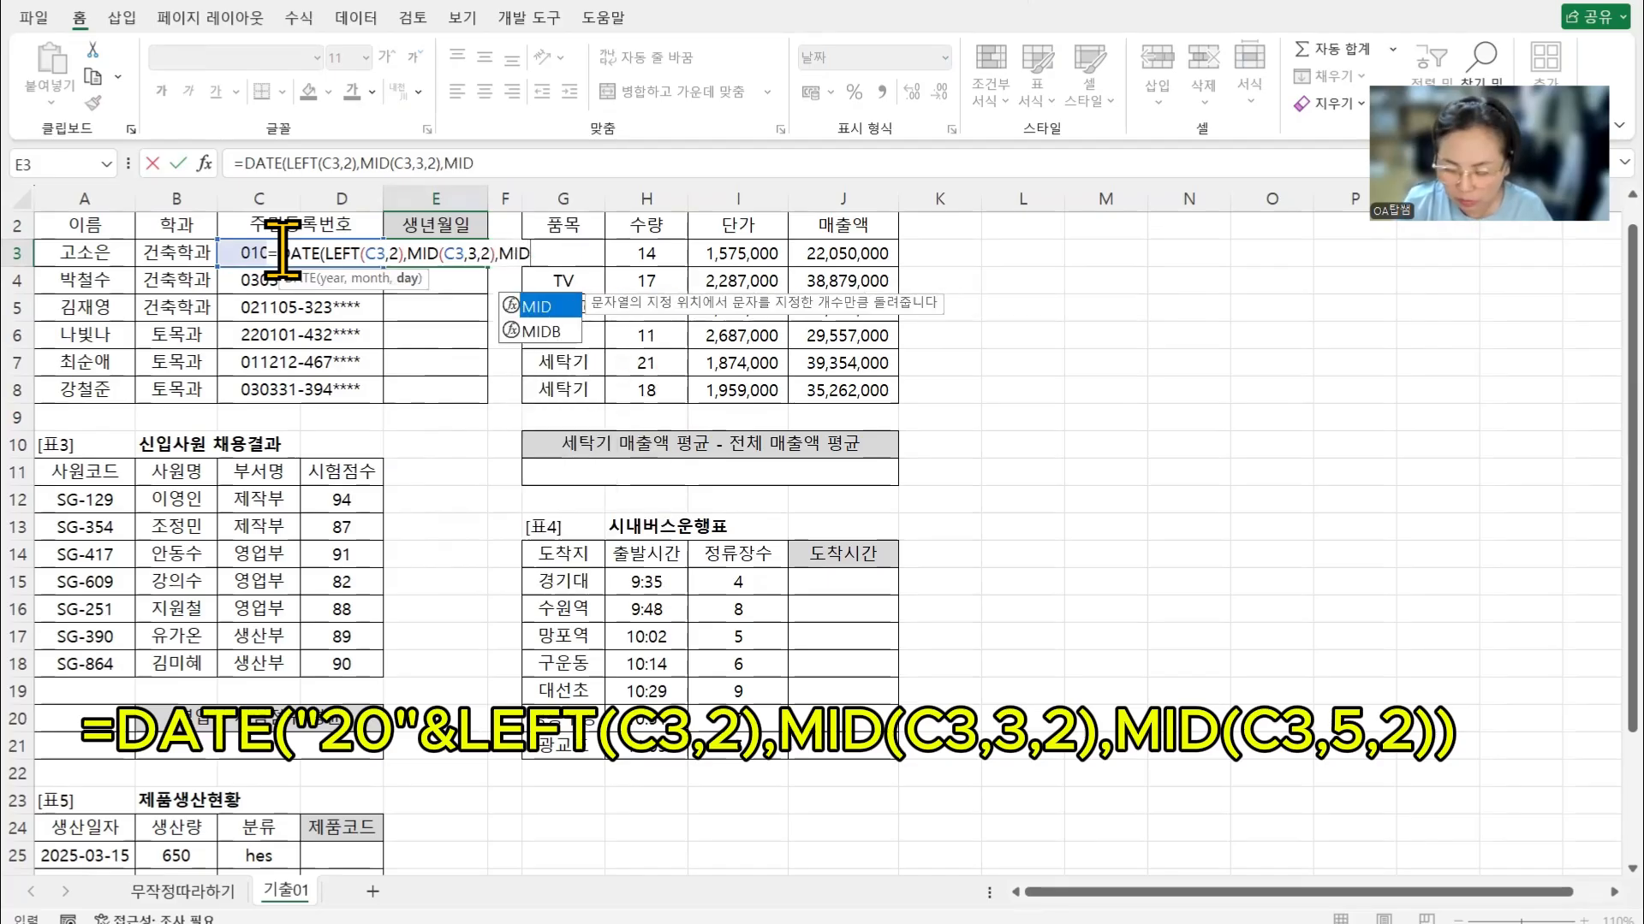
text((C3,)
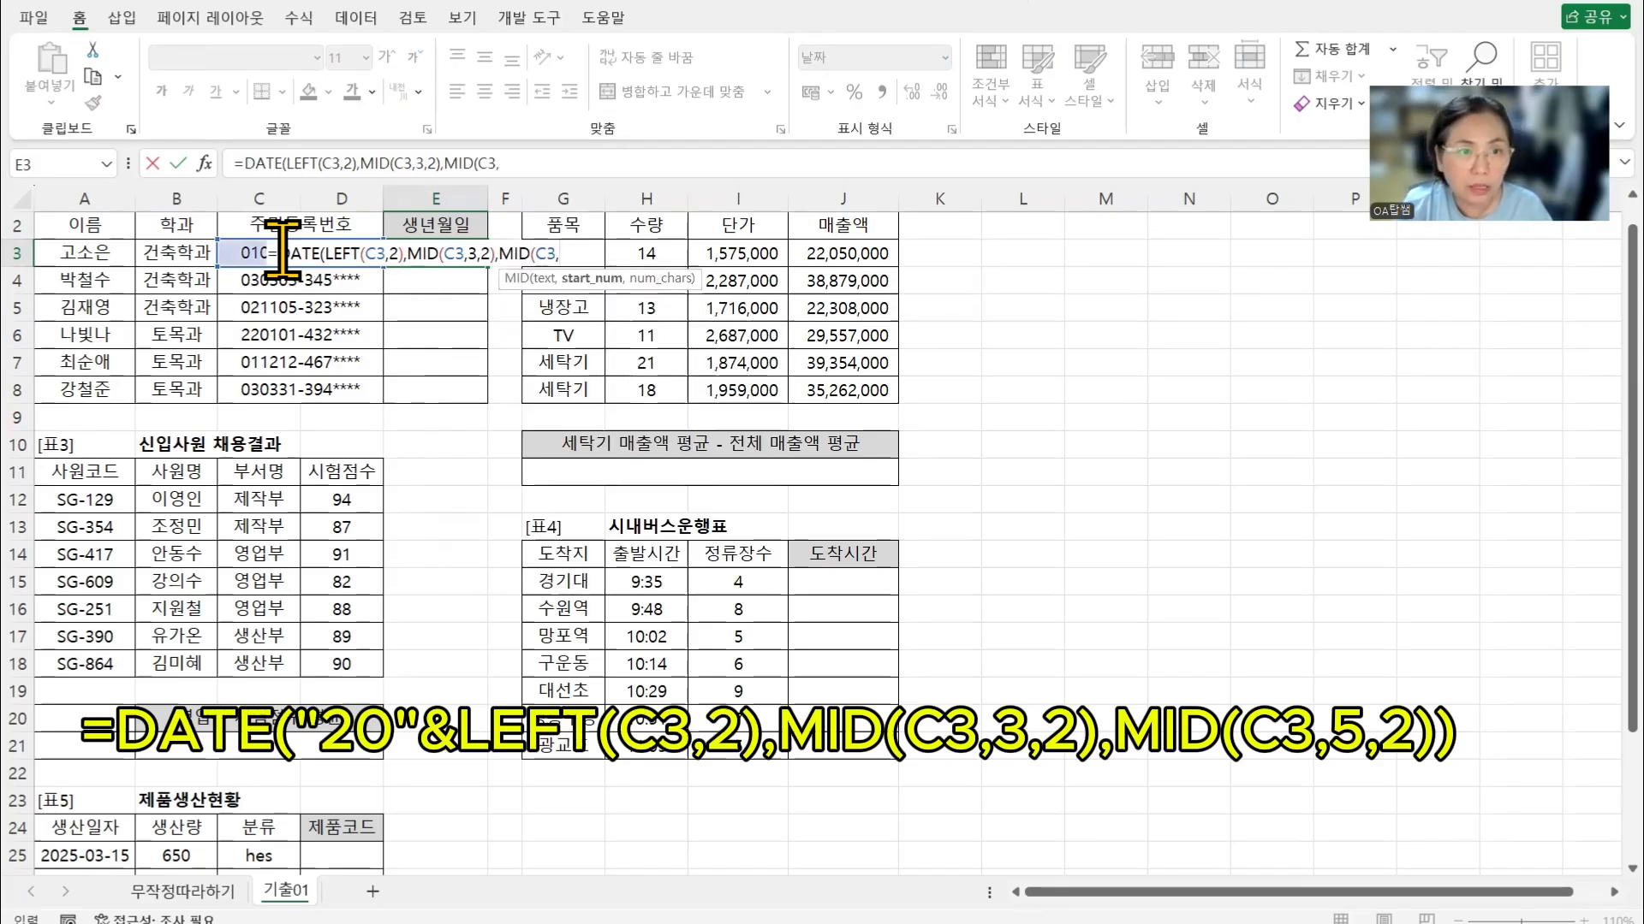
text(5)
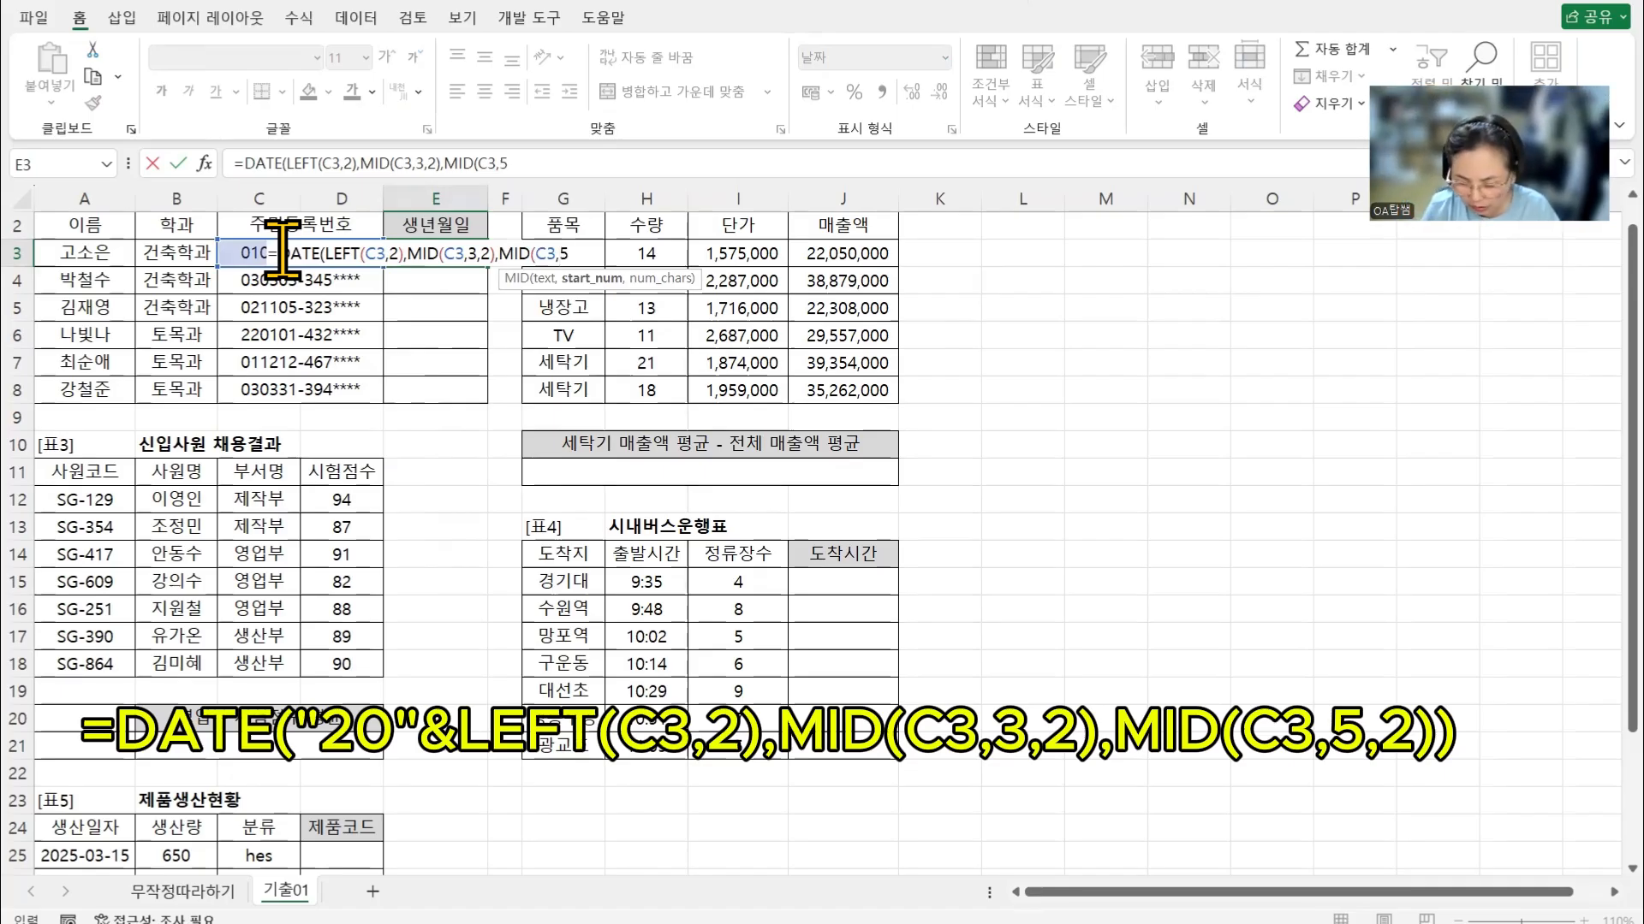
text(,2))
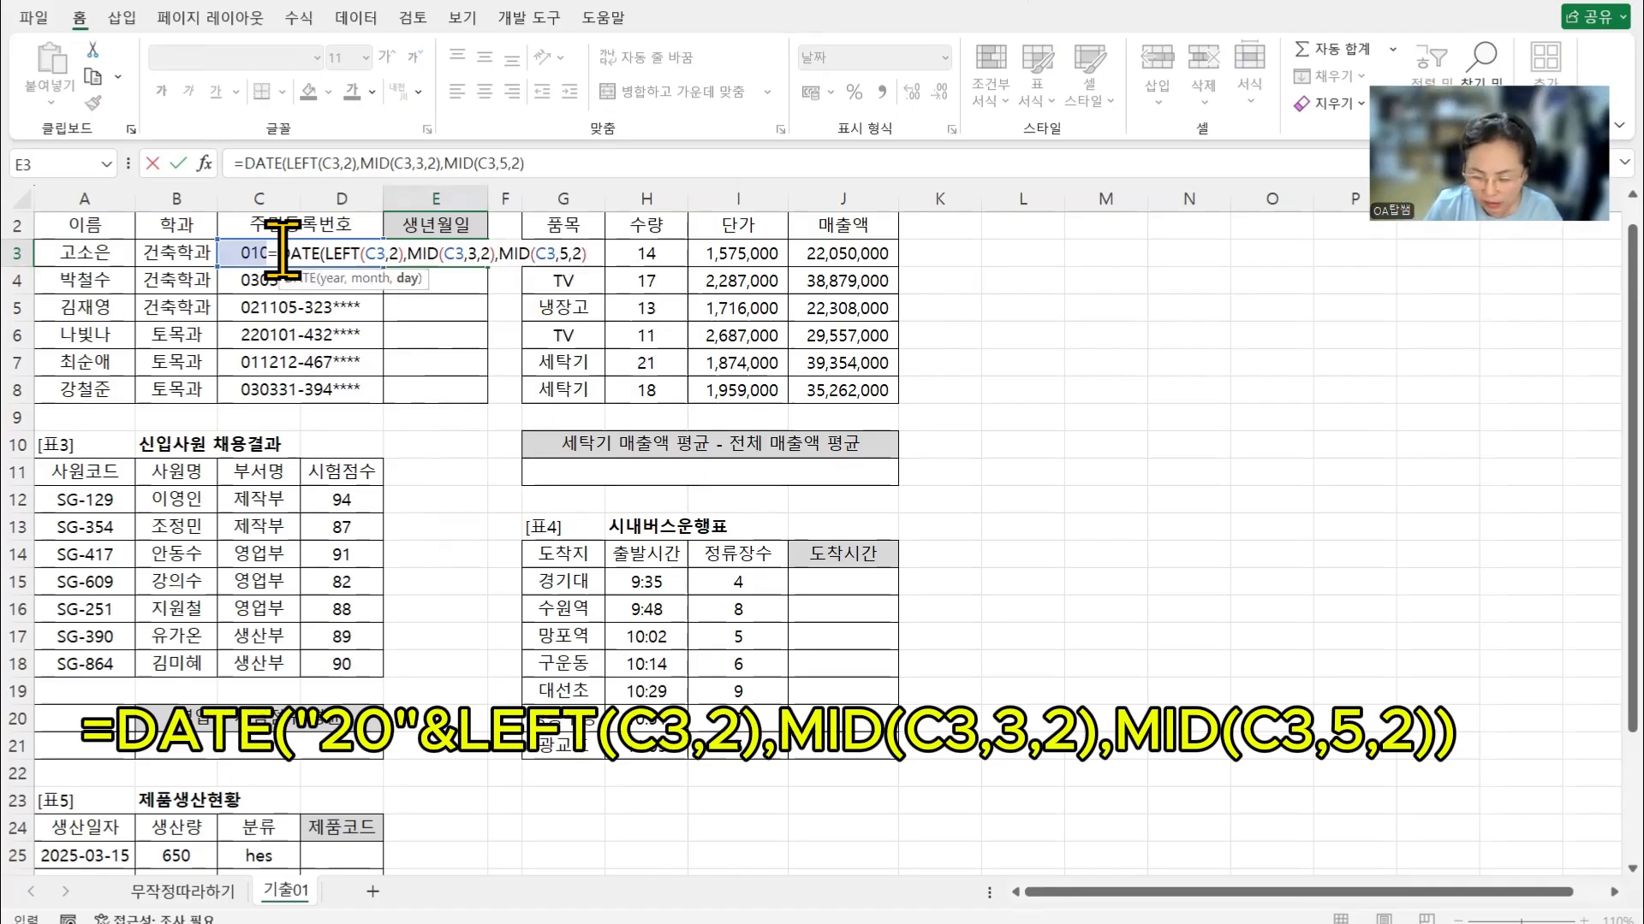
text())
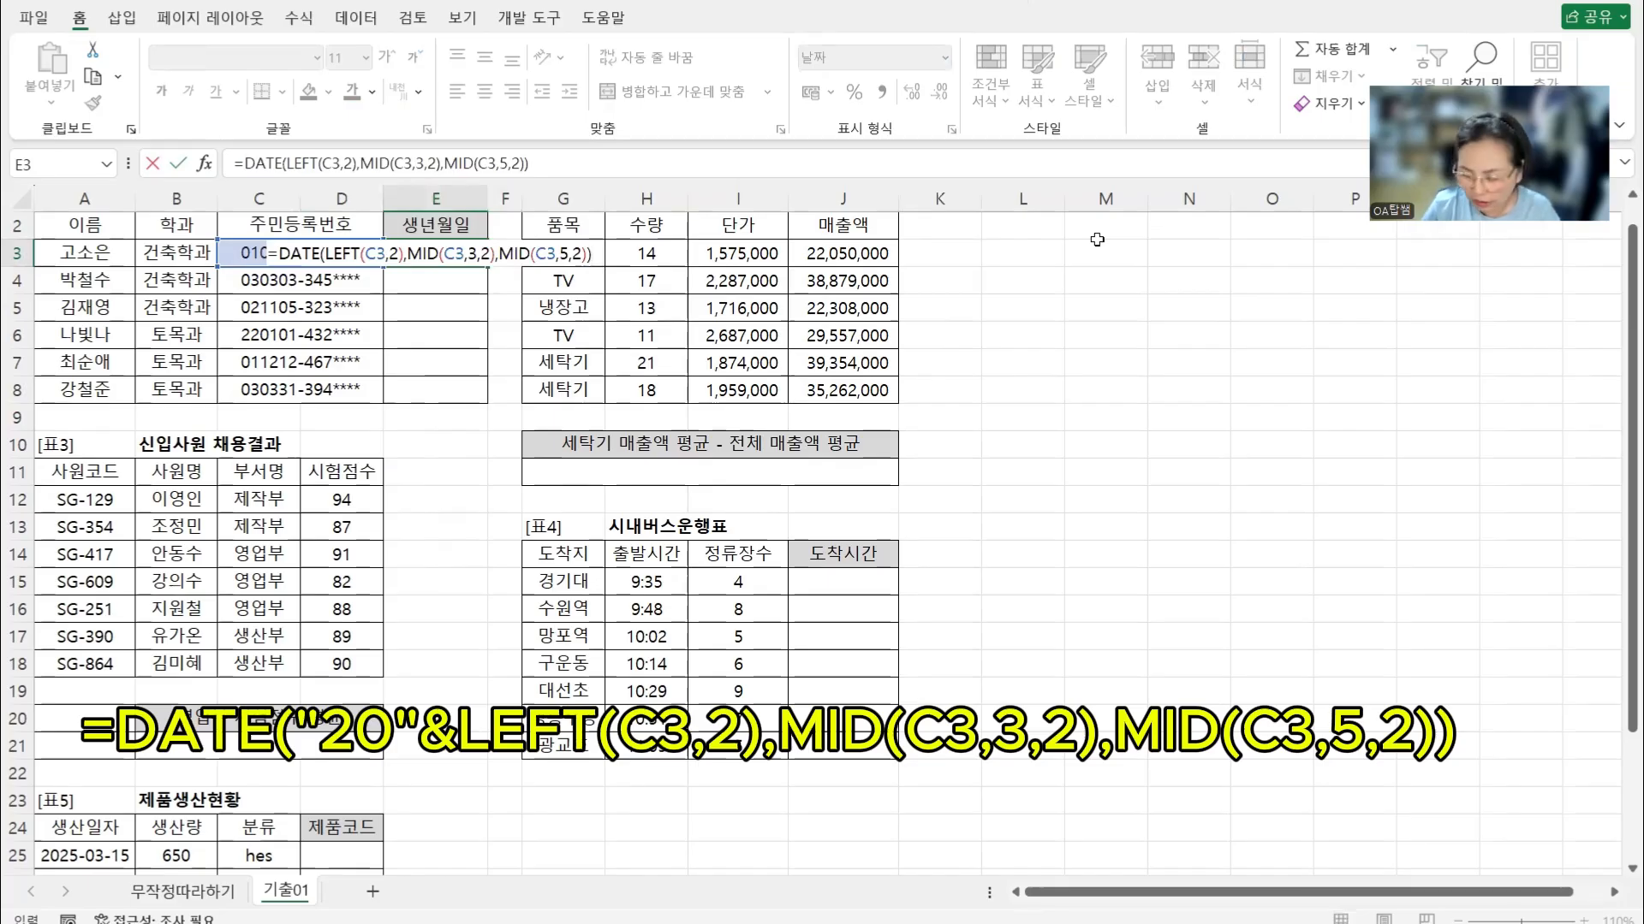
key(Return)
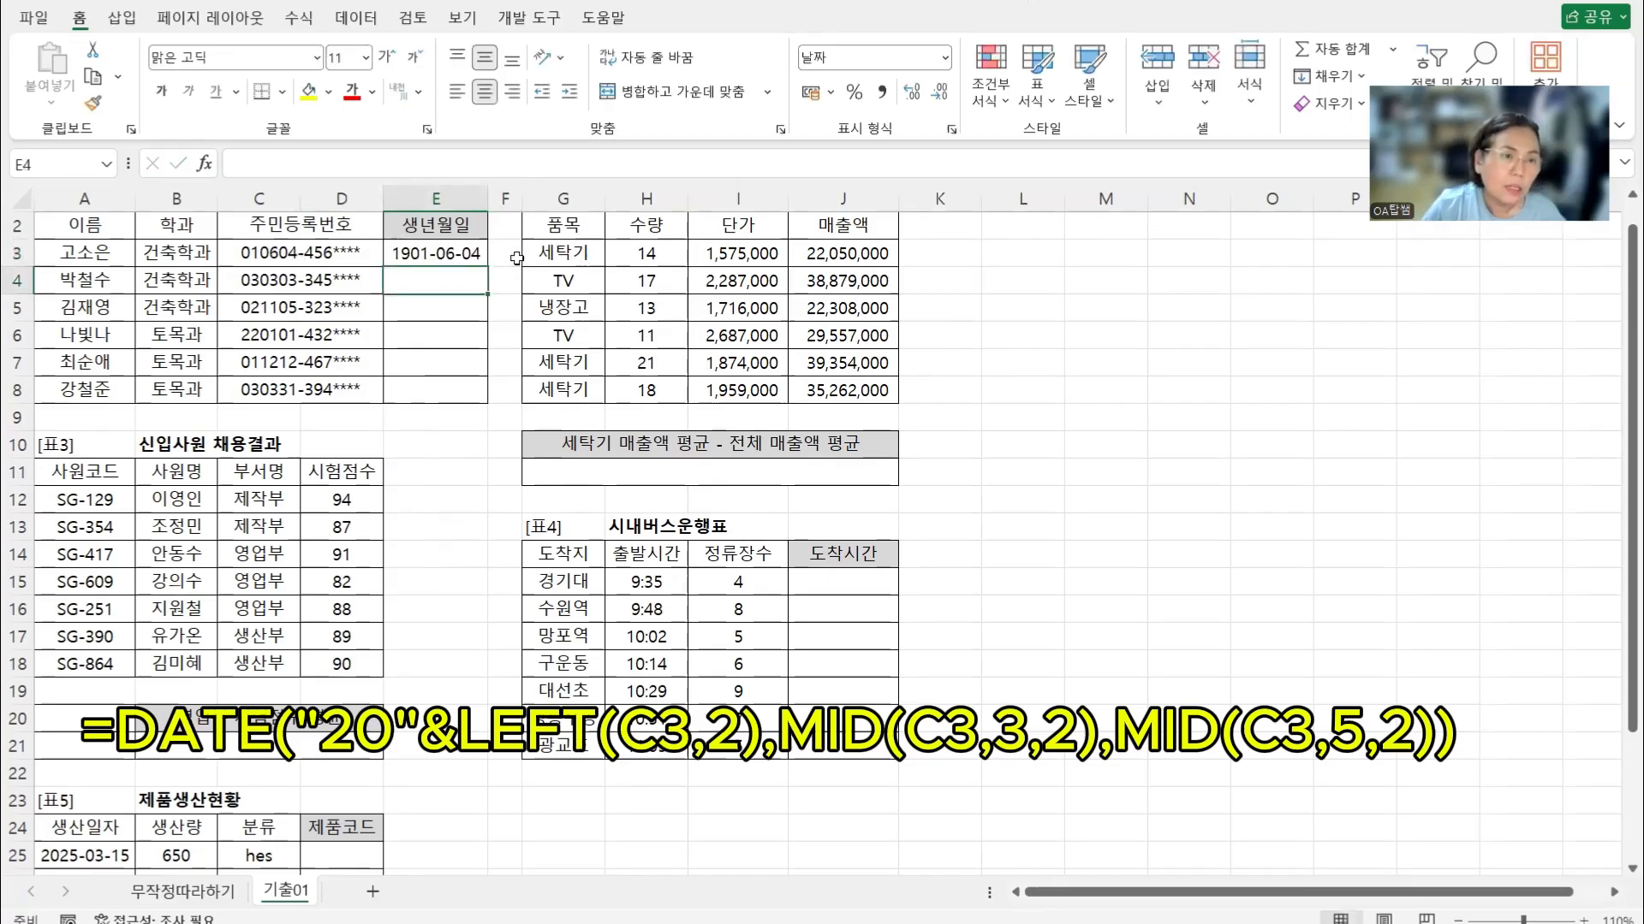
Prefix the year argument of E3's DATE formula with "20"& and enter the formula
click(476, 251)
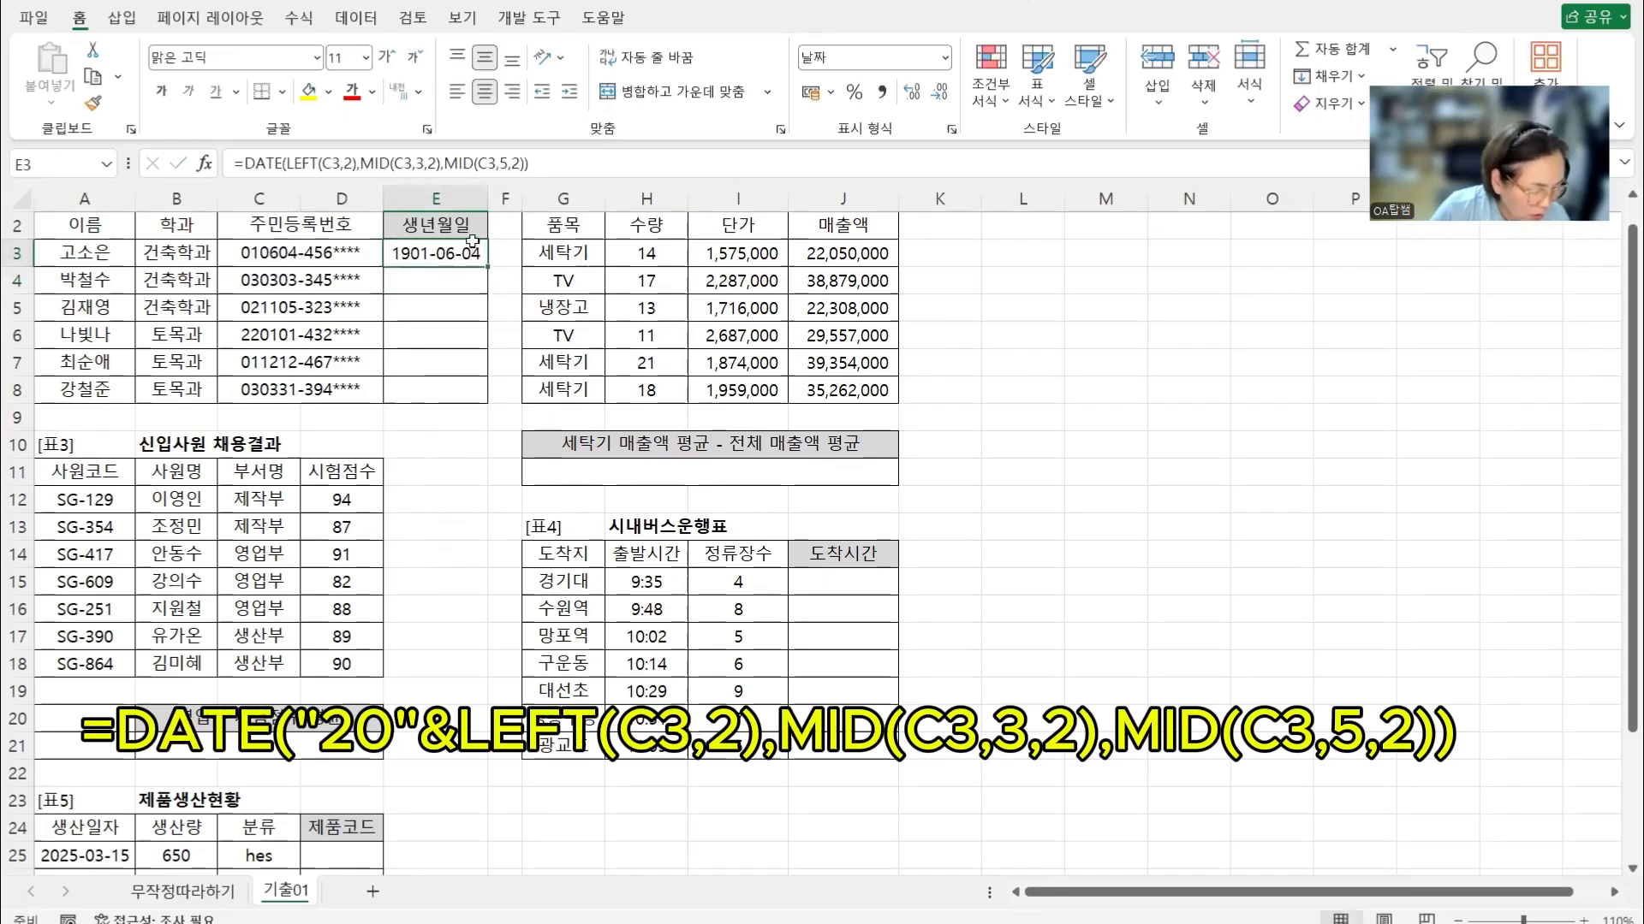
click(291, 163)
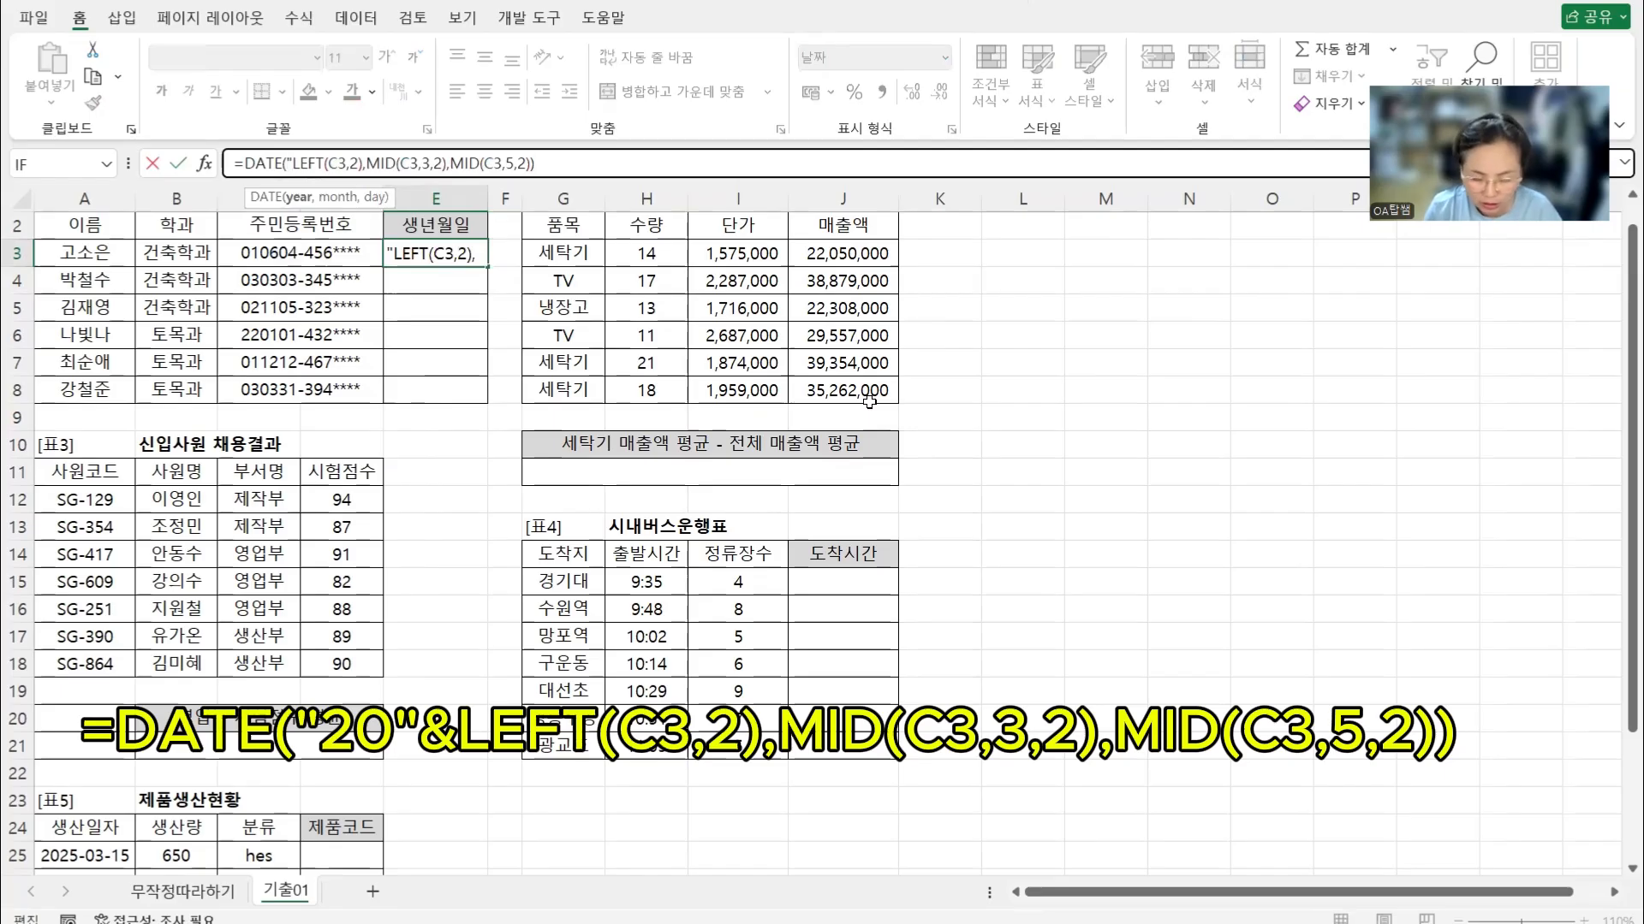
text("20"&)
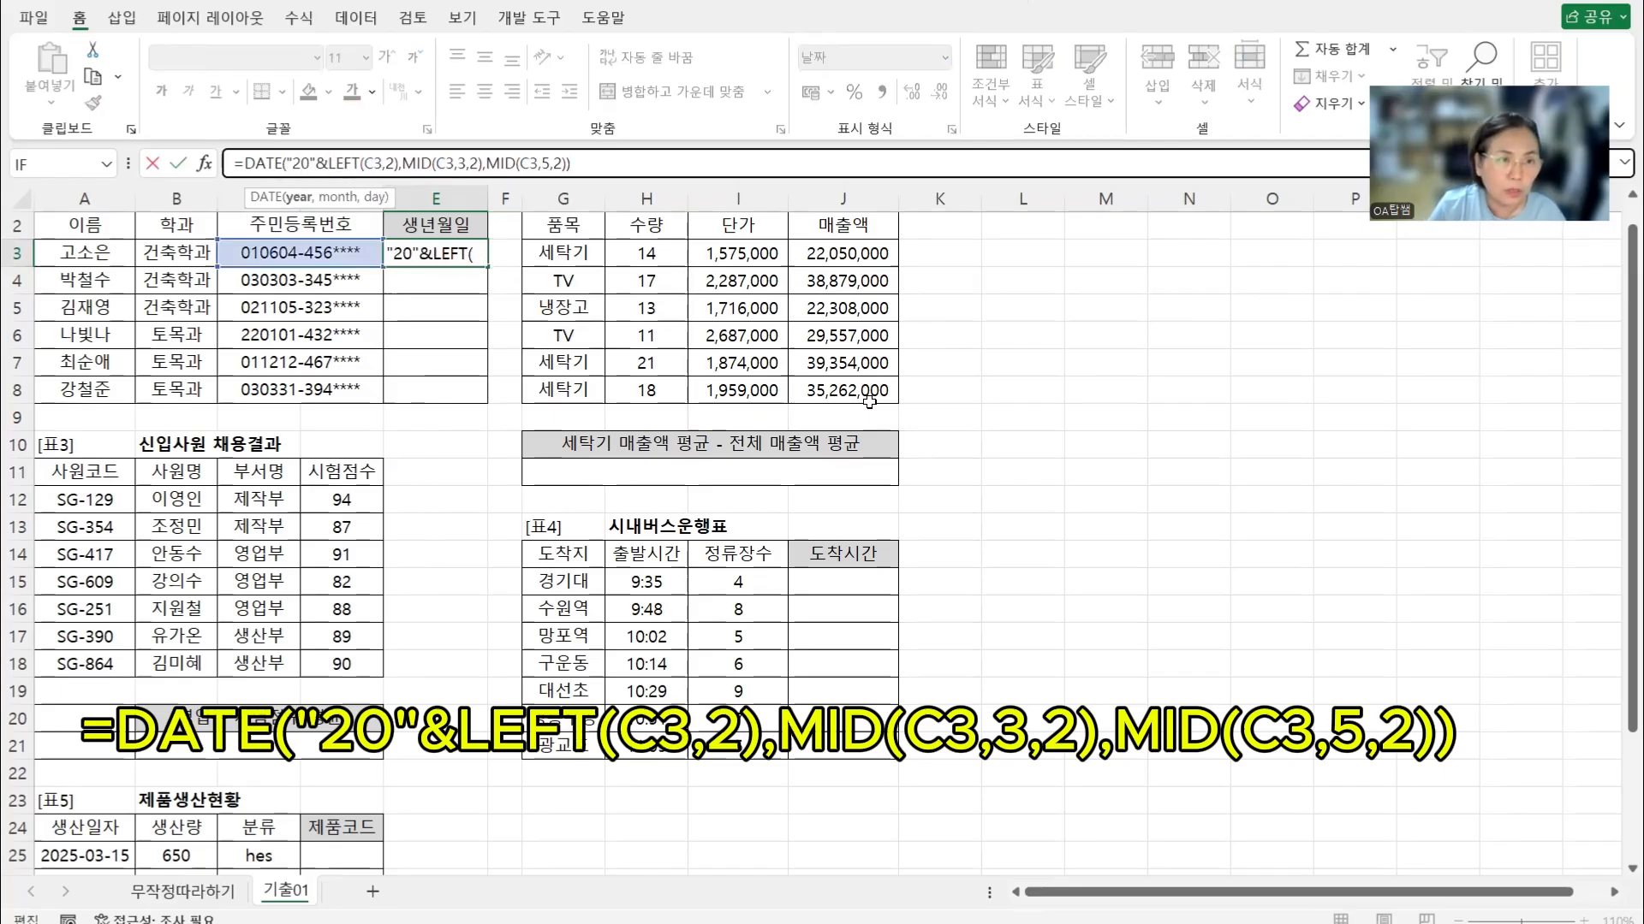
key(Return)
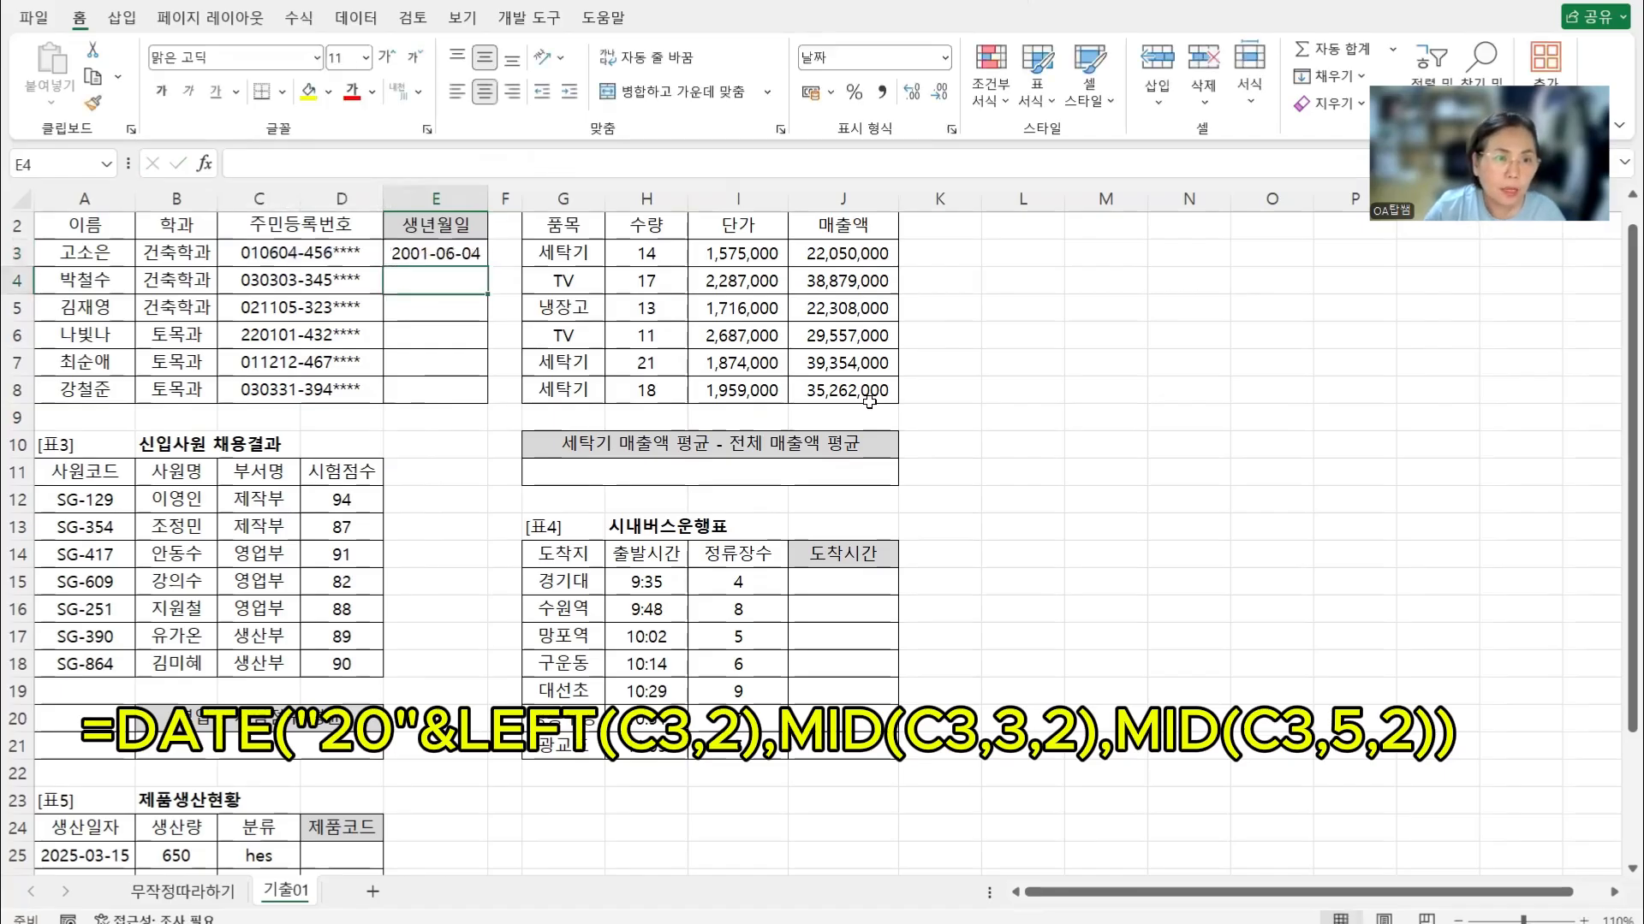
Fill the 생년월일 formula from E3 down through E8
click(446, 259)
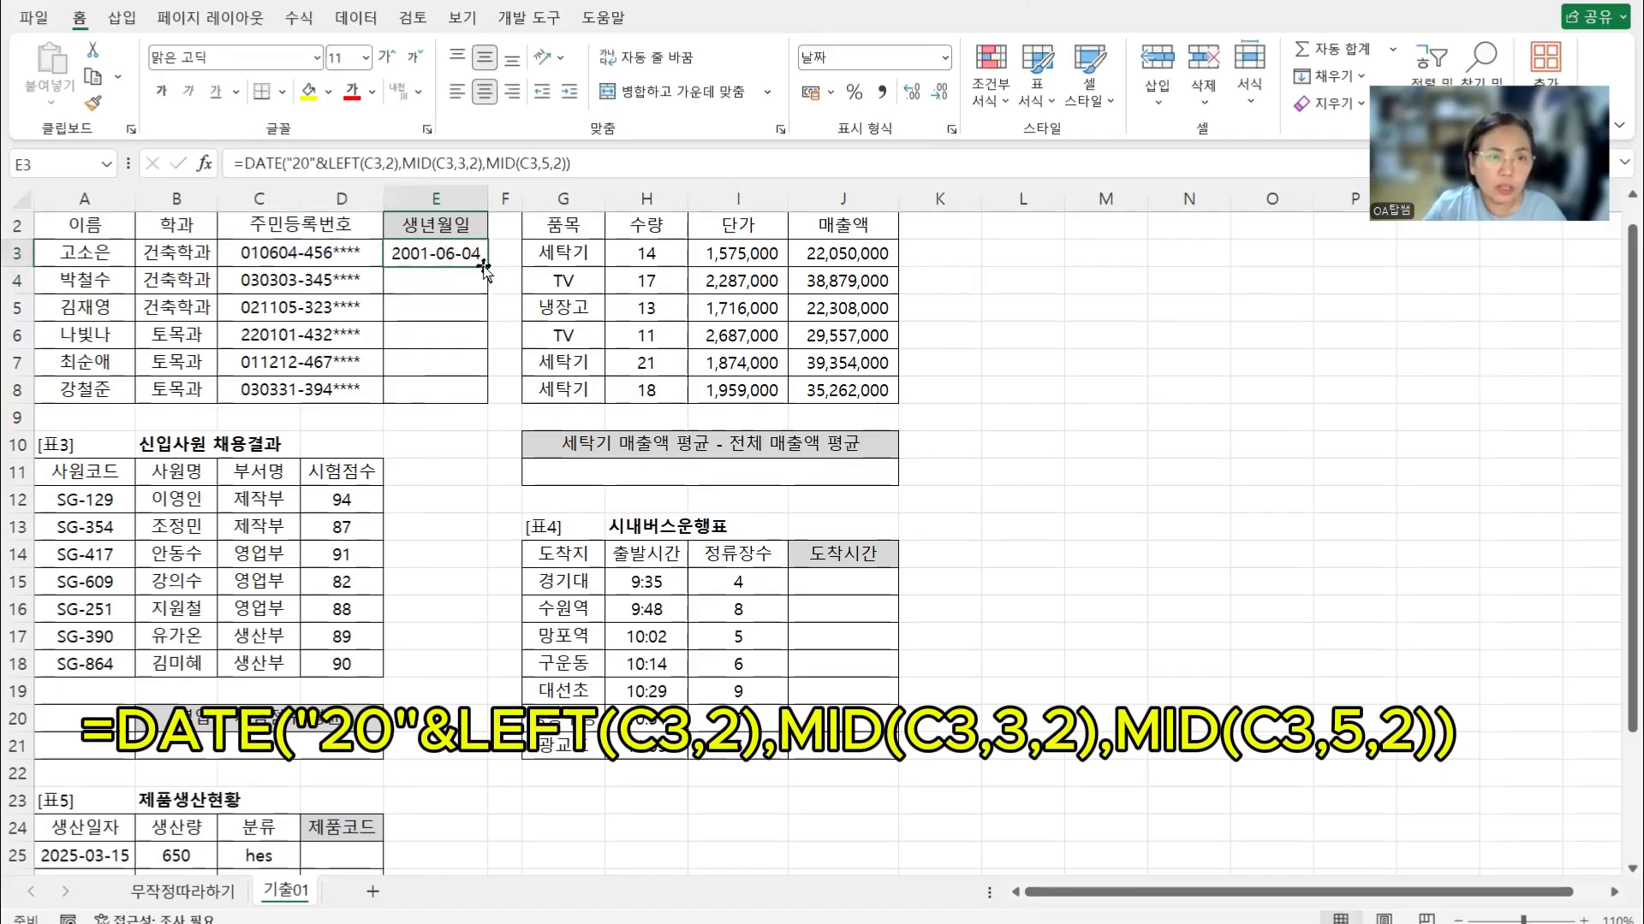
drag(484, 267, 484, 395)
click(416, 599)
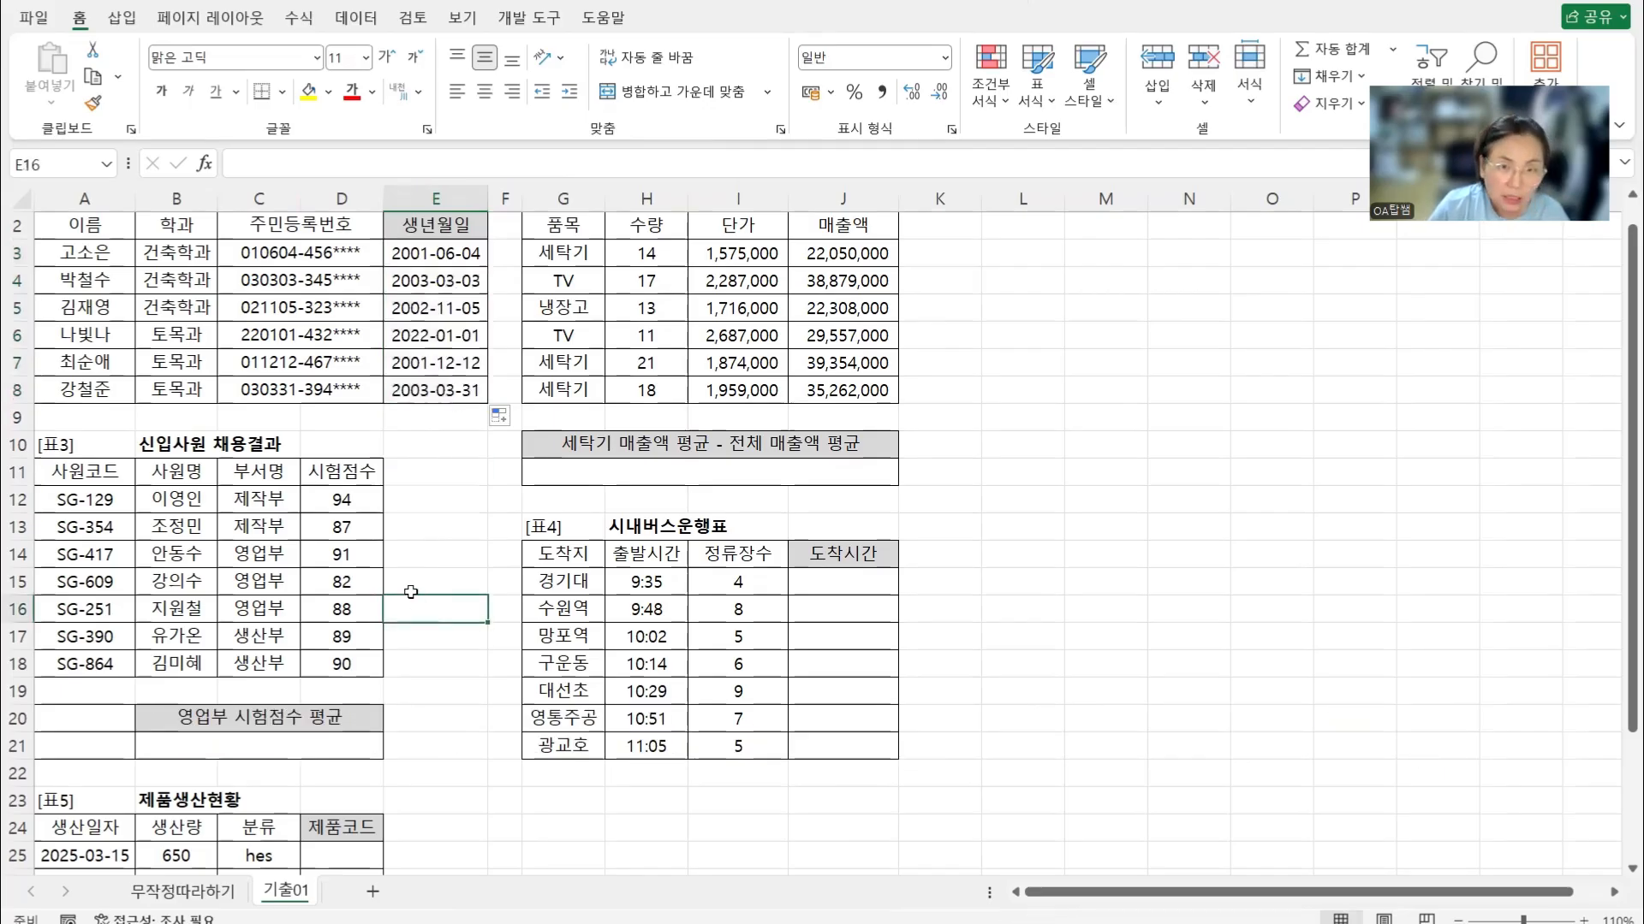
Begin a DAVERAGE formula in G11 with 표2's range G2:J8 as the database
click(622, 463)
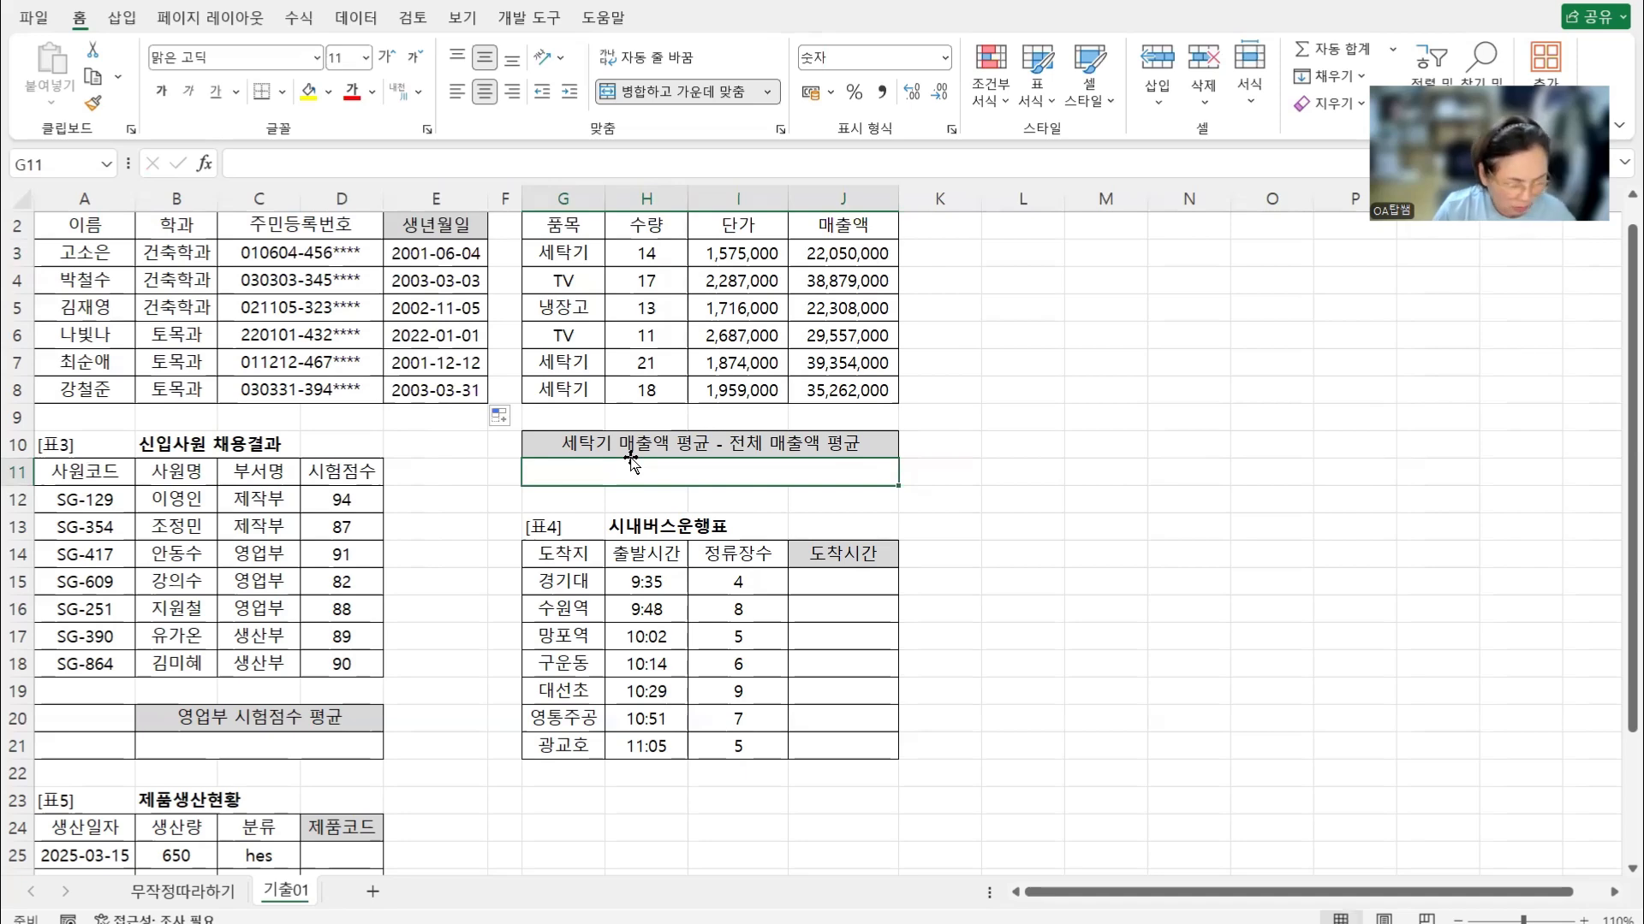
text(=D)
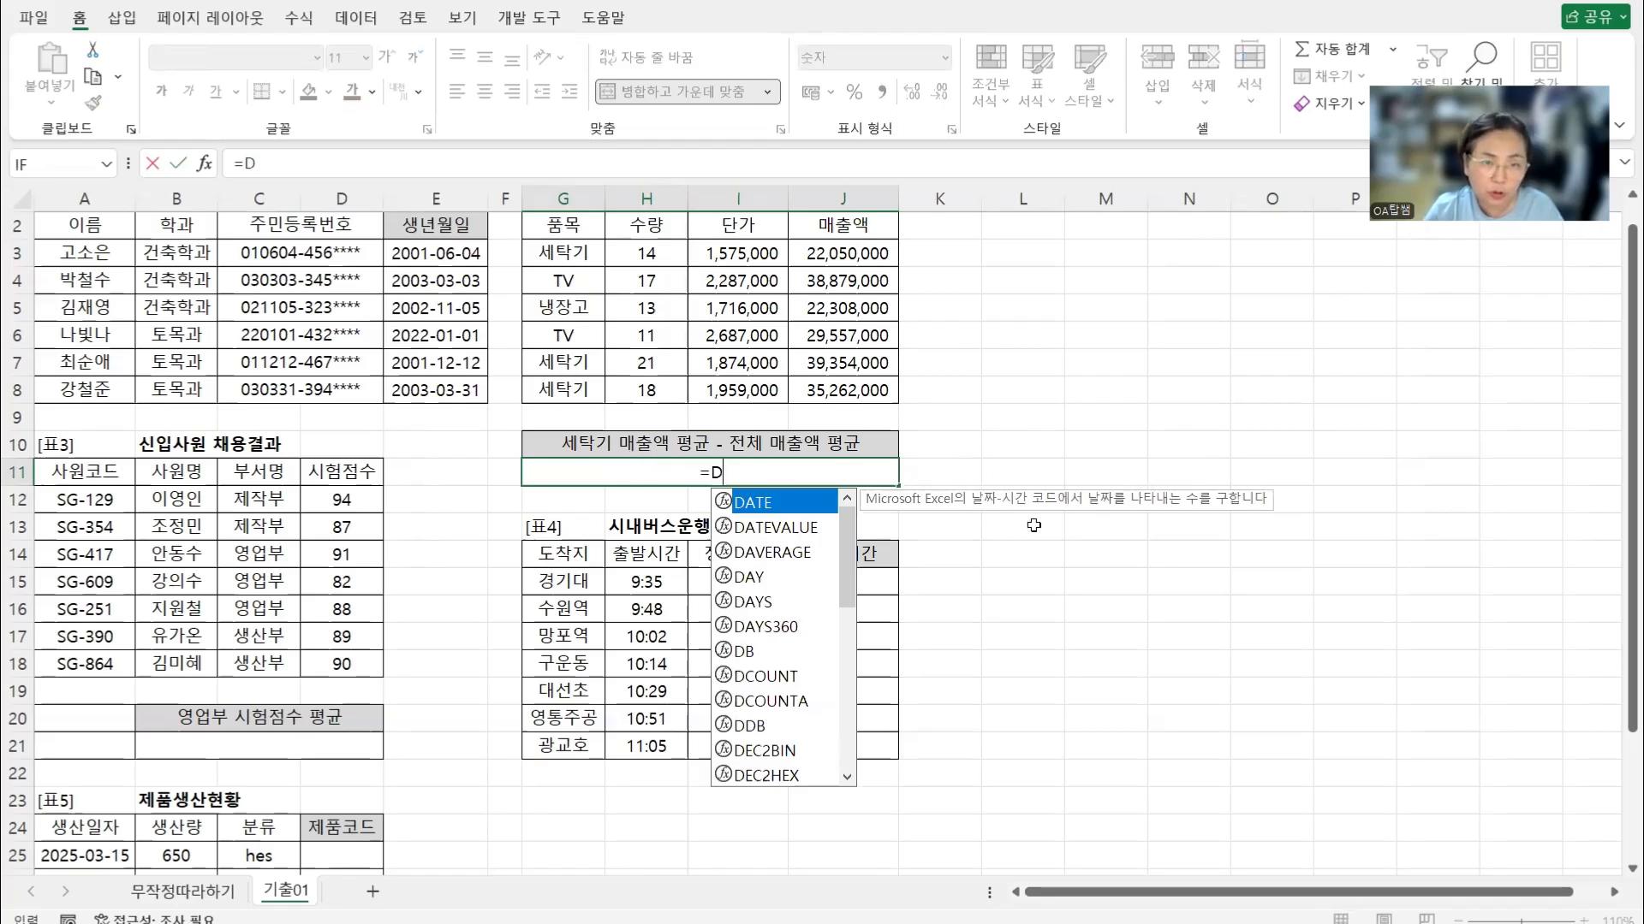
text(A)
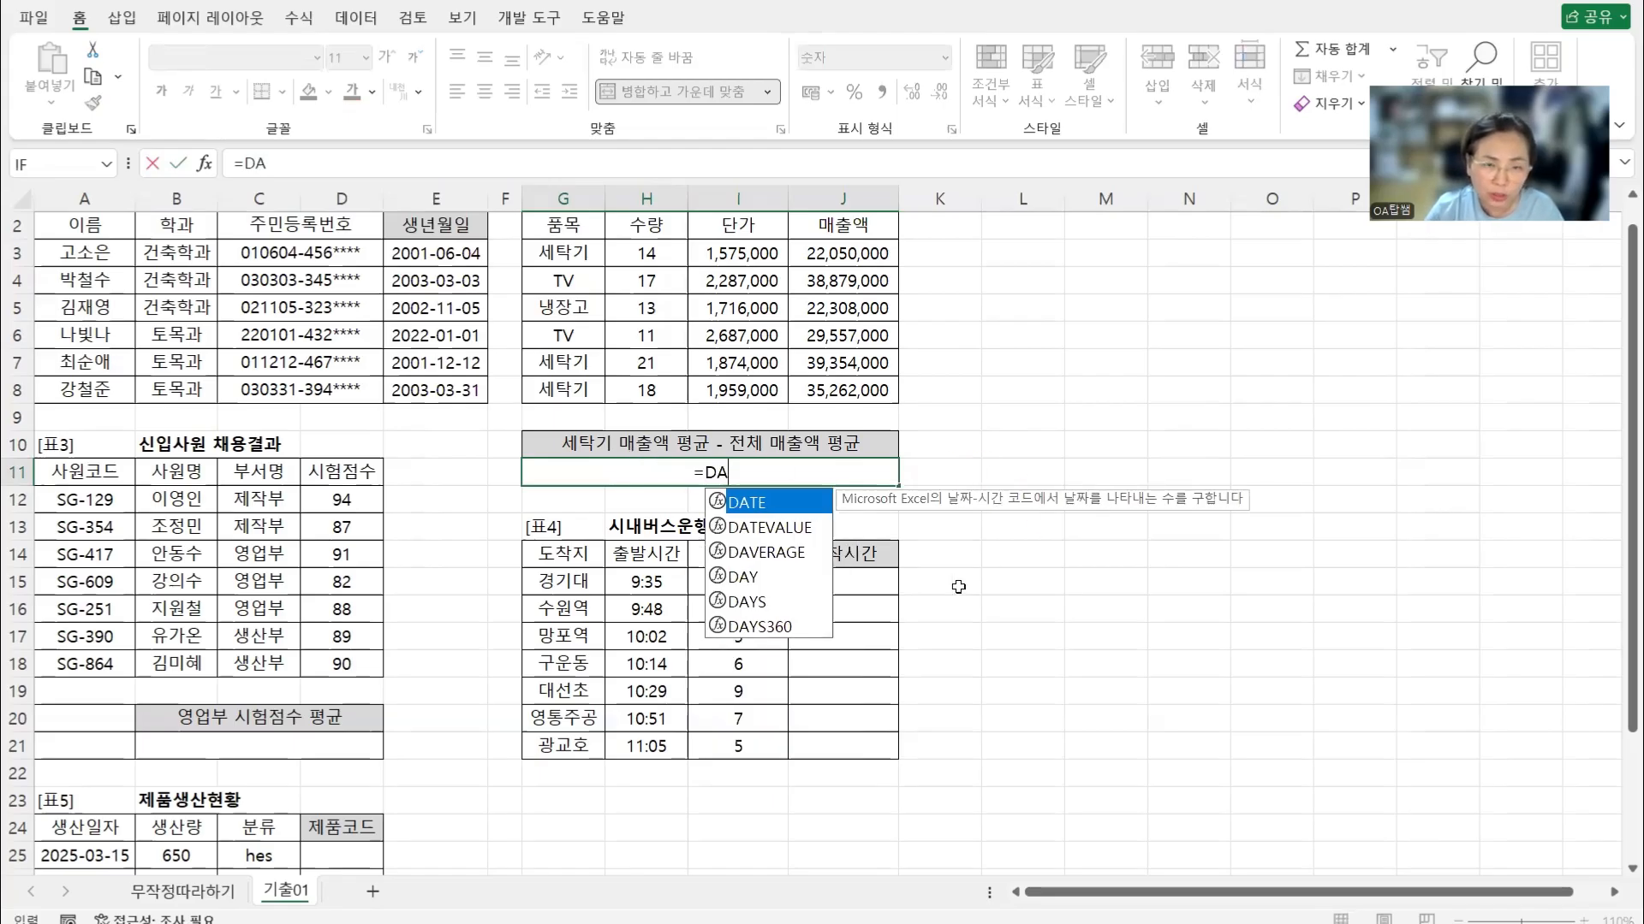
double_click(766, 552)
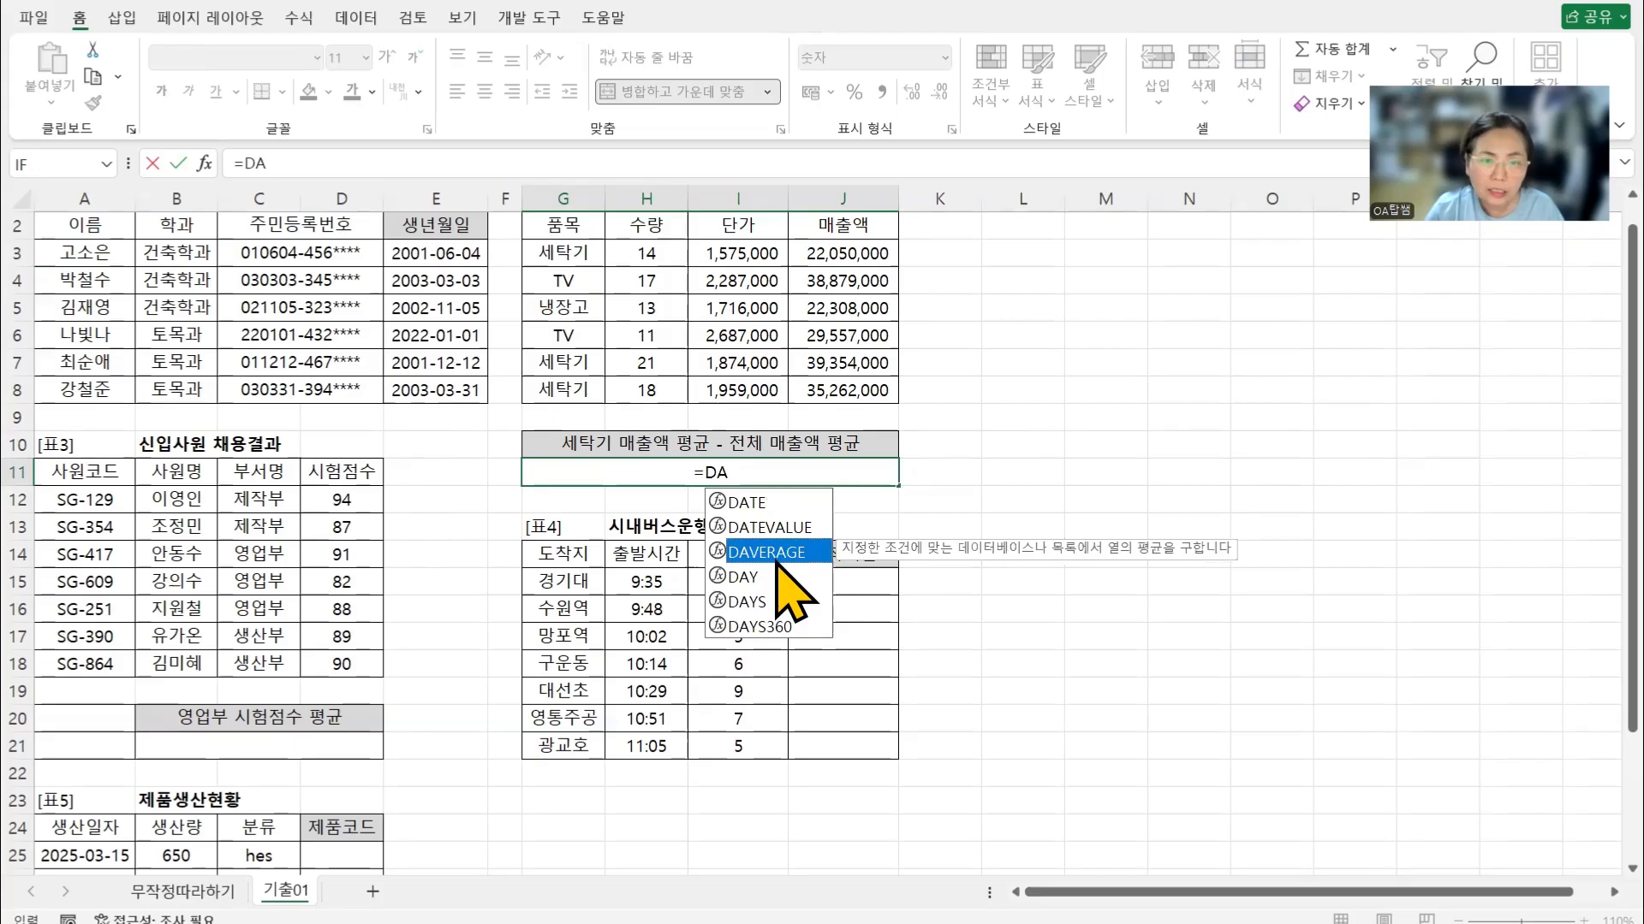
scroll(583, 287, up, 1)
click(576, 250)
mouse_move(577, 250)
mouse_down()
mouse_move(844, 338)
mouse_move(843, 415)
mouse_up()
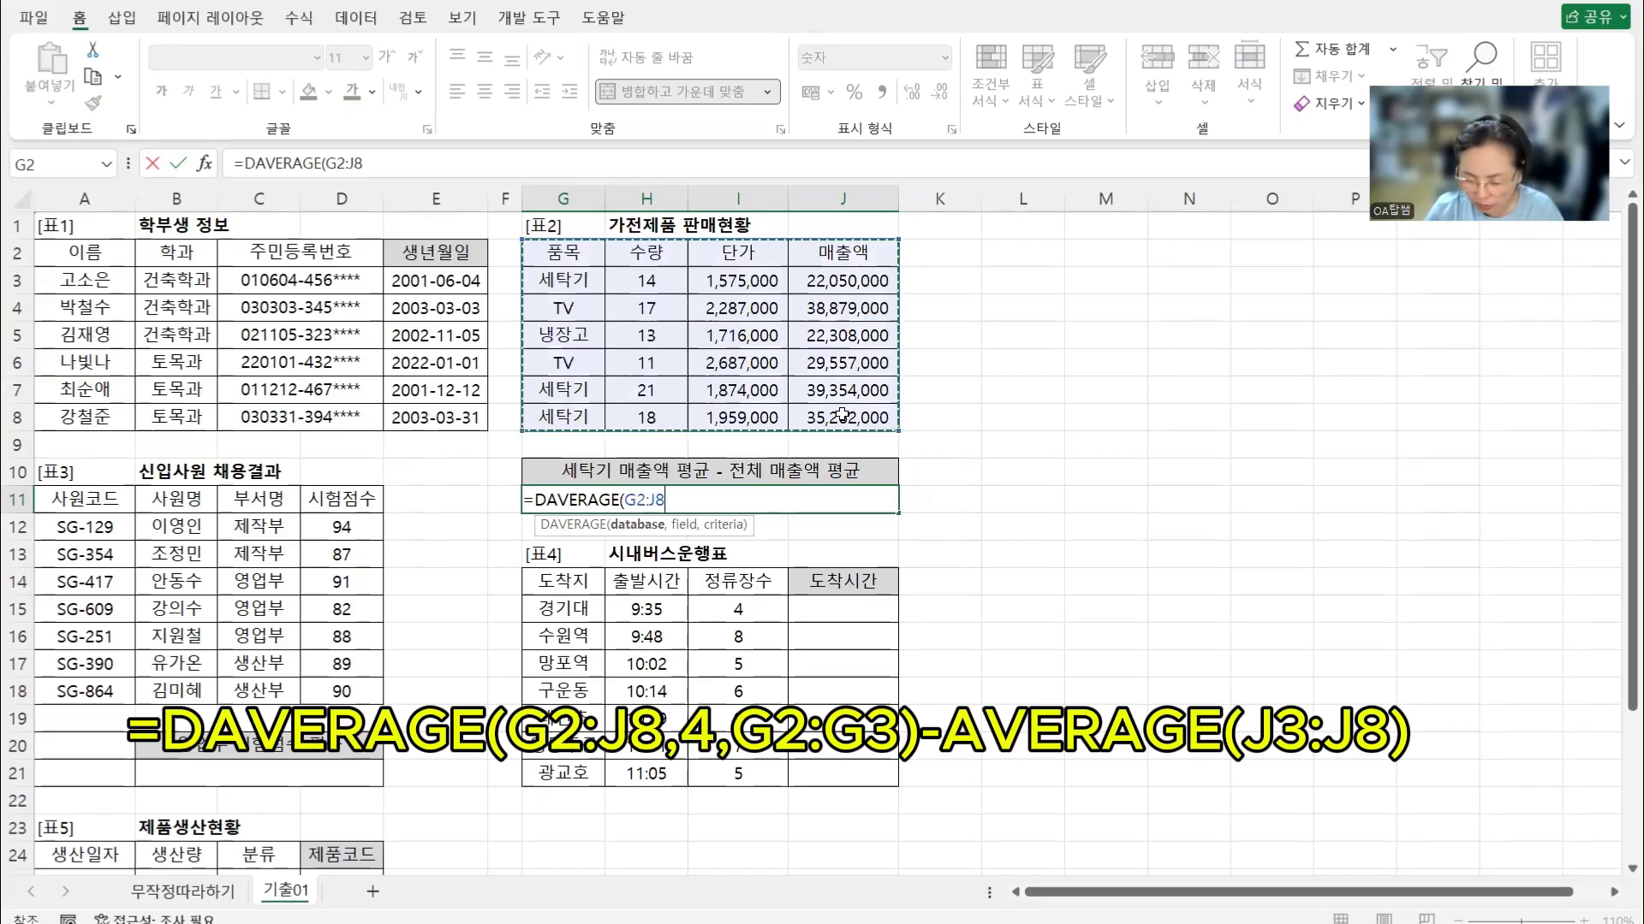
text(,)
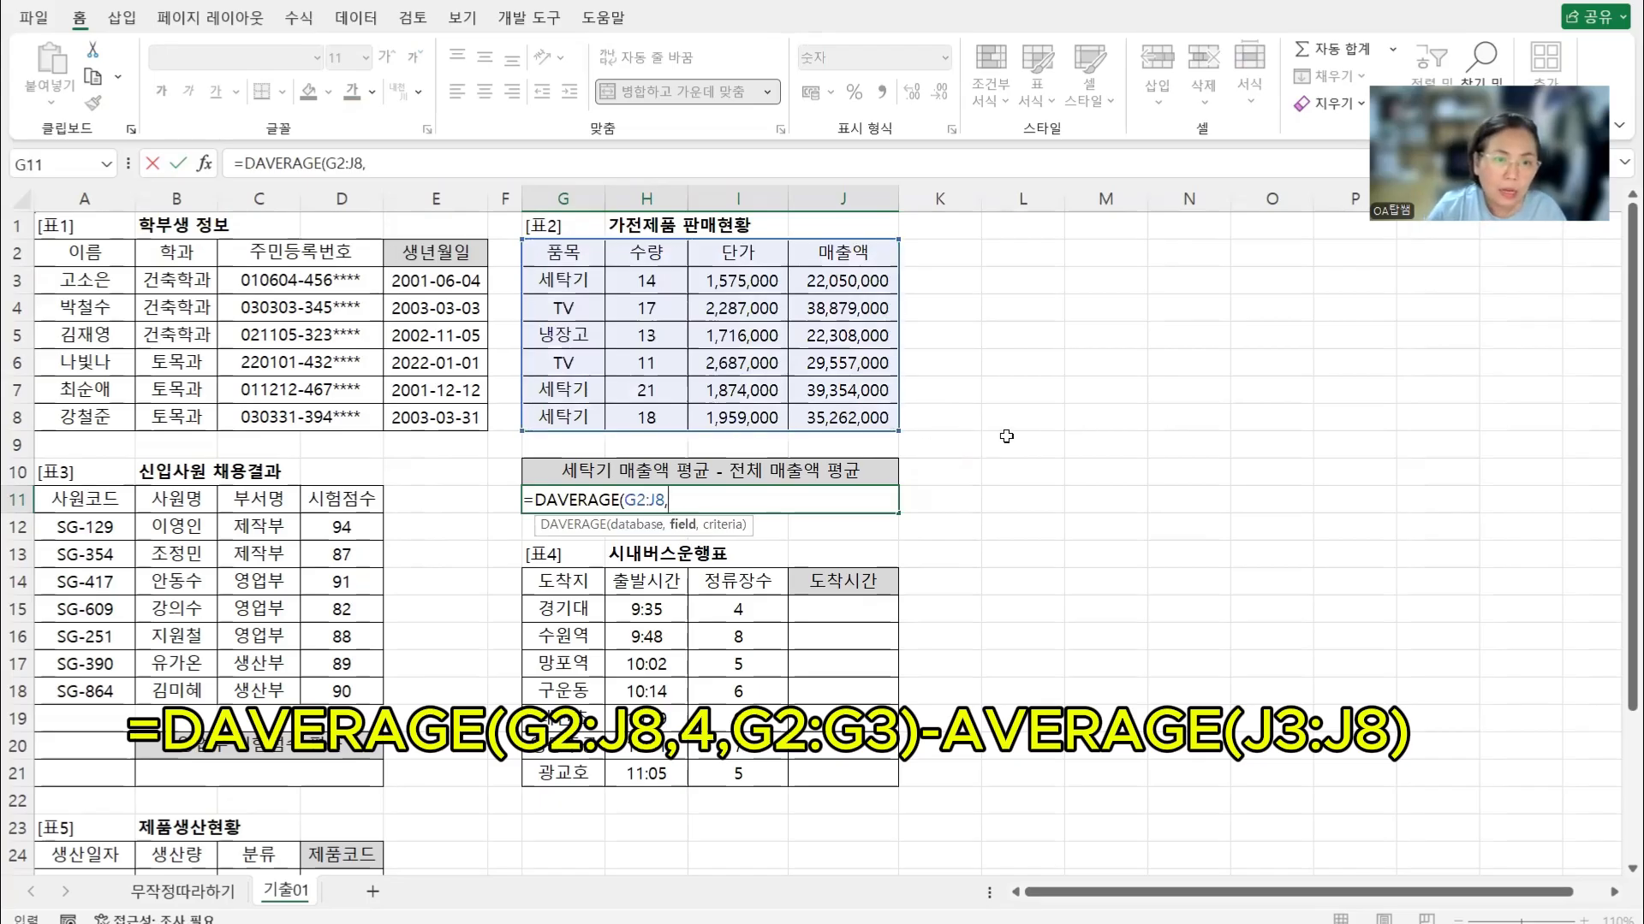
Complete G11's DAVERAGE formula with the 매출액 header J2 as field and G2:G3 as criteria
click(854, 255)
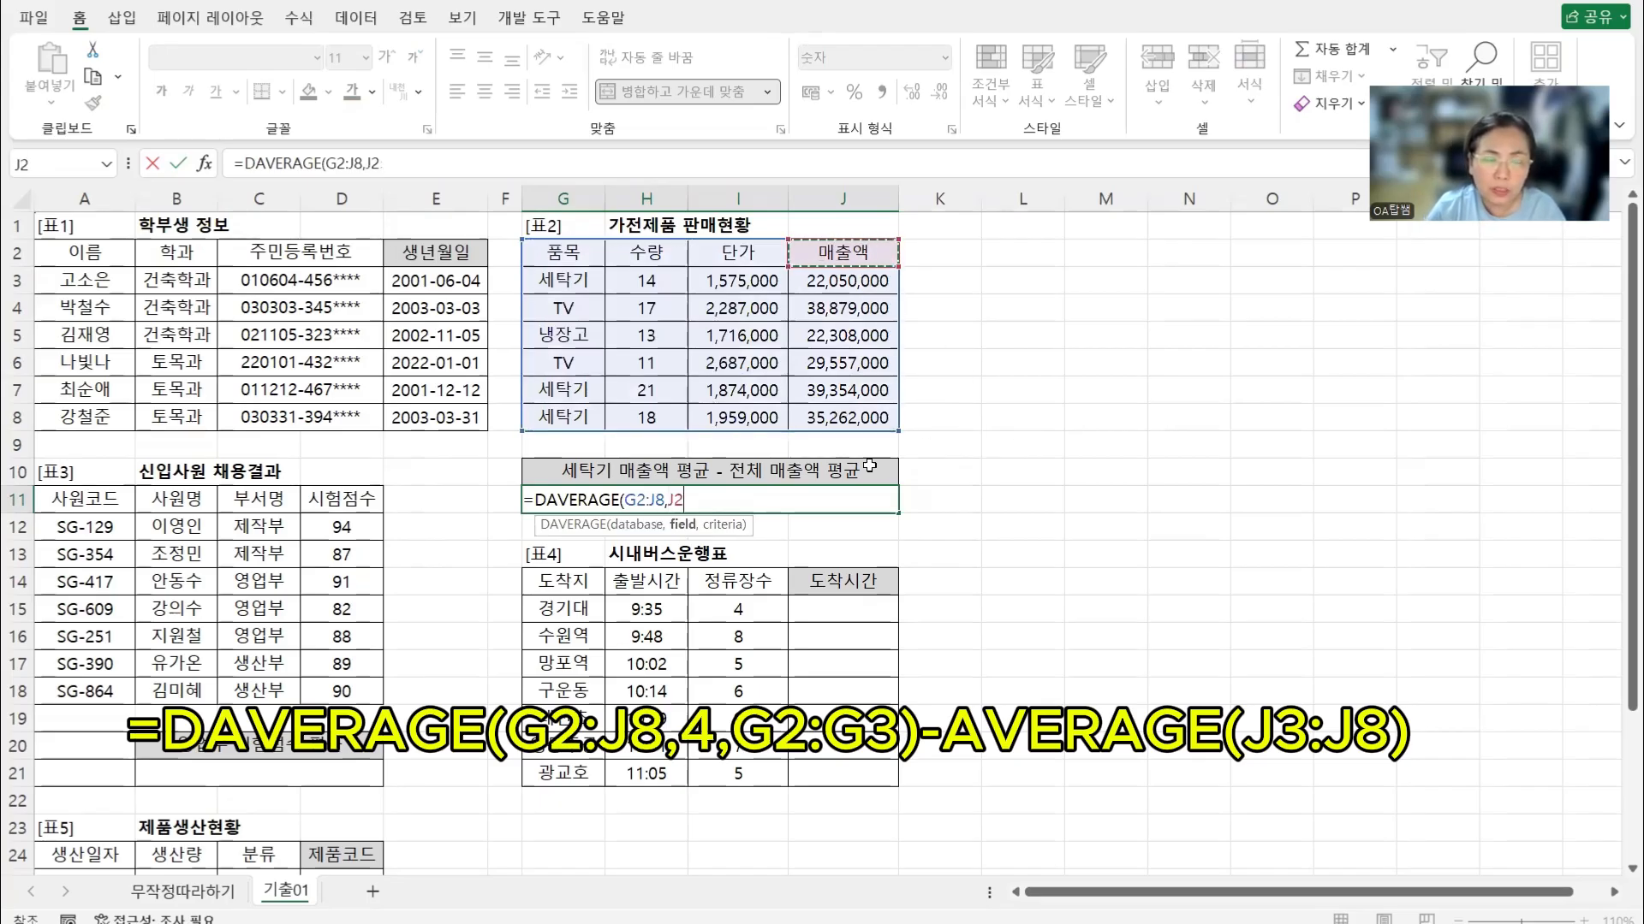
text(,)
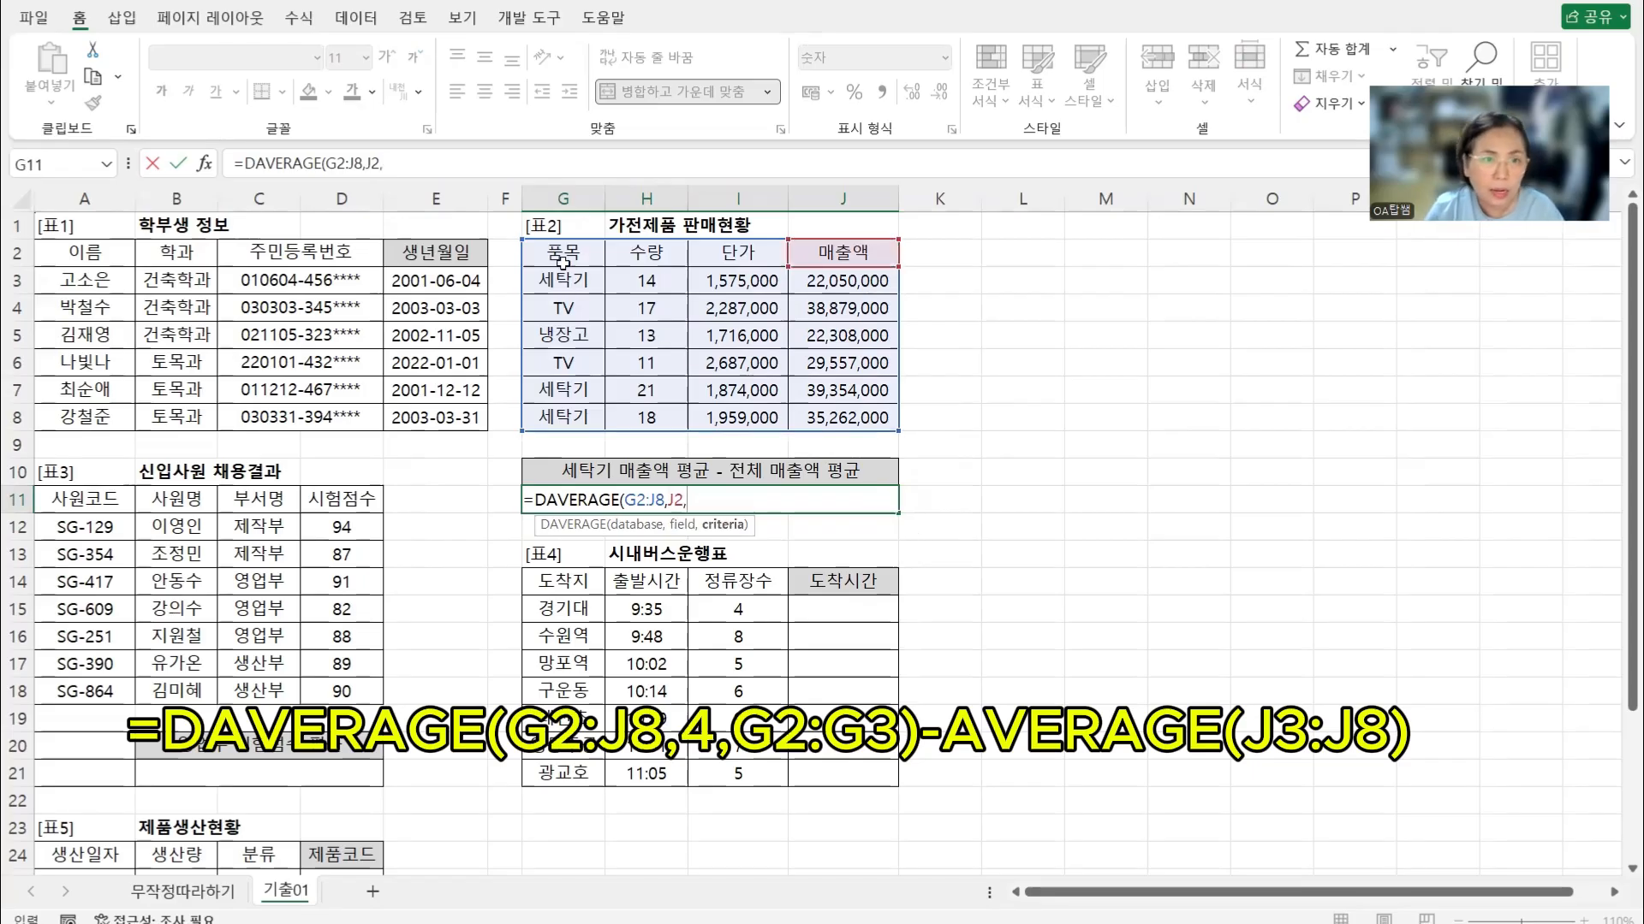
drag(562, 261, 606, 287)
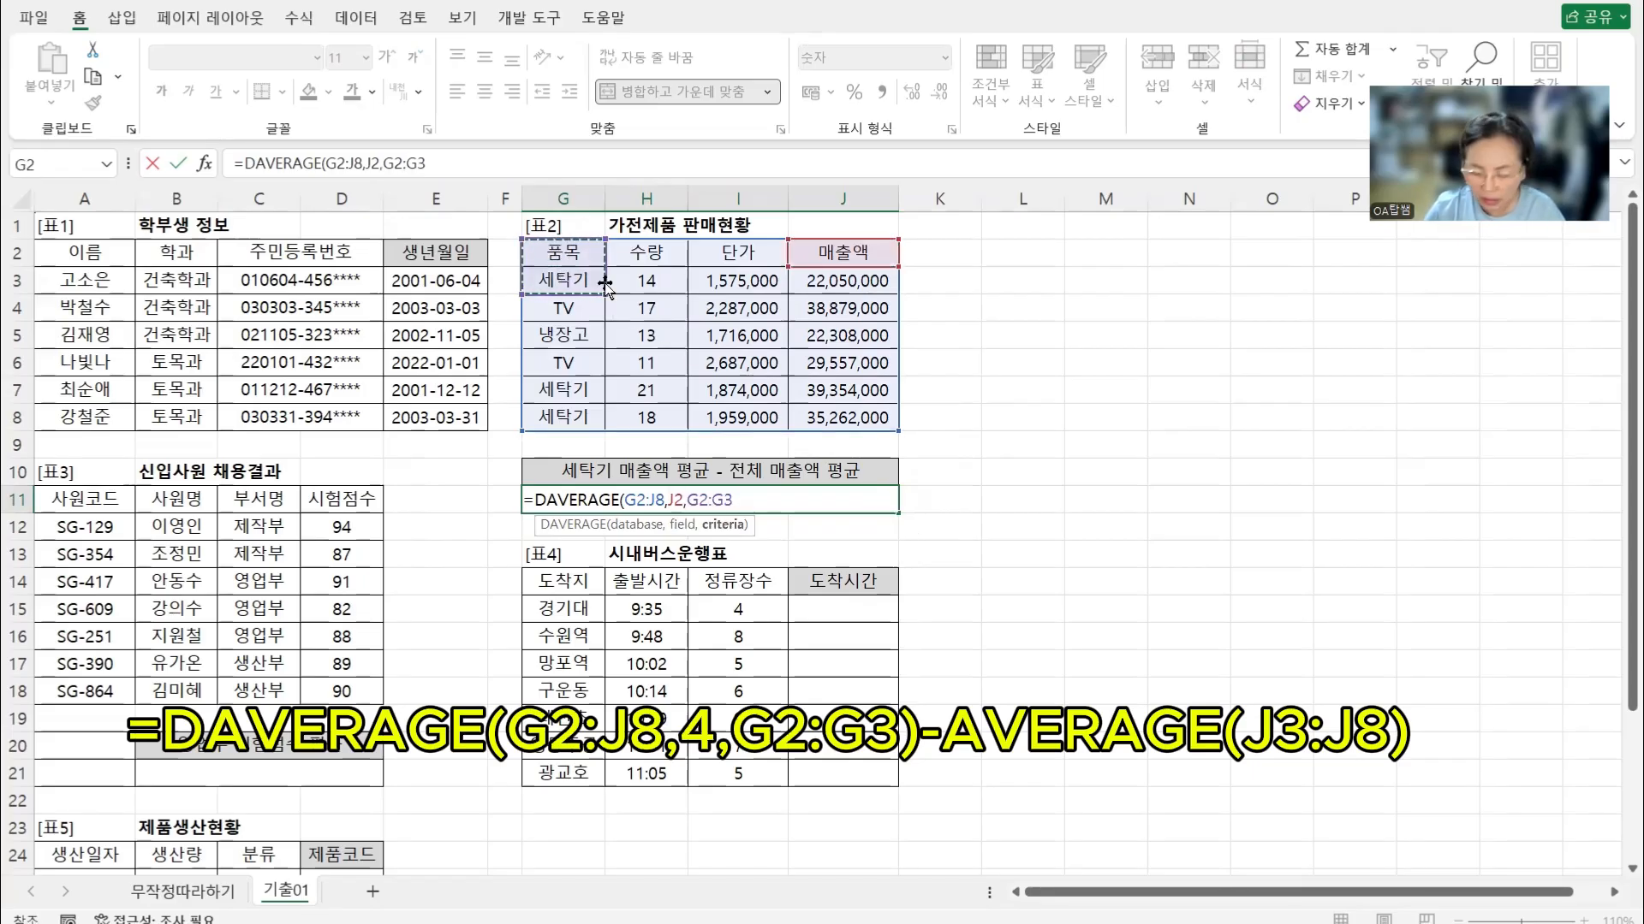
text())
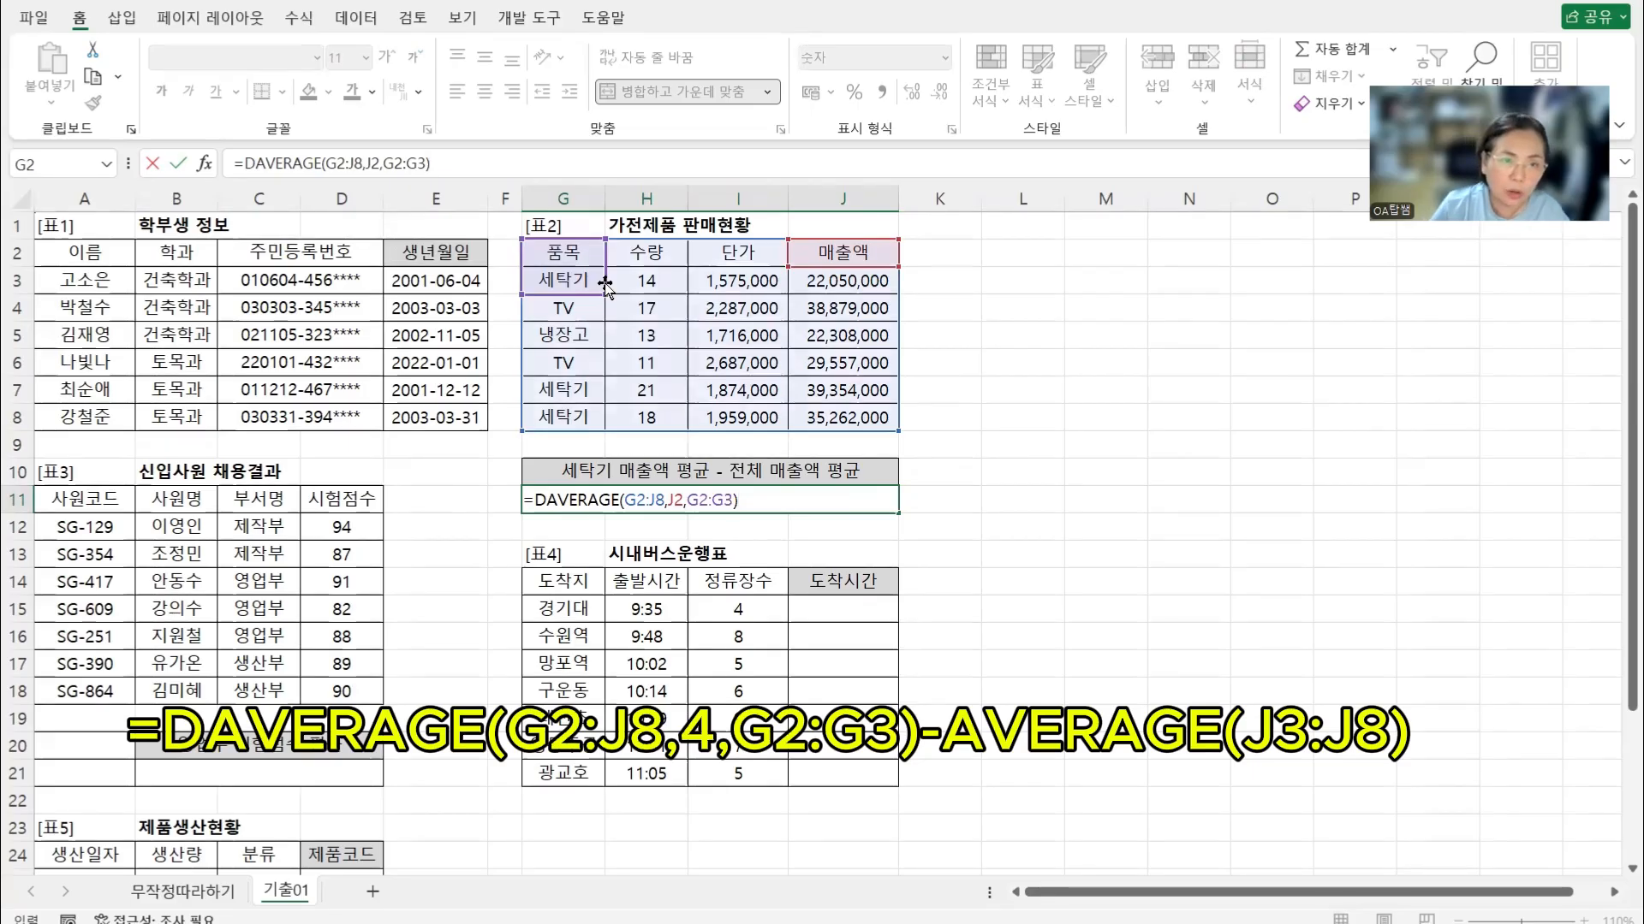
key(Return)
key(Up)
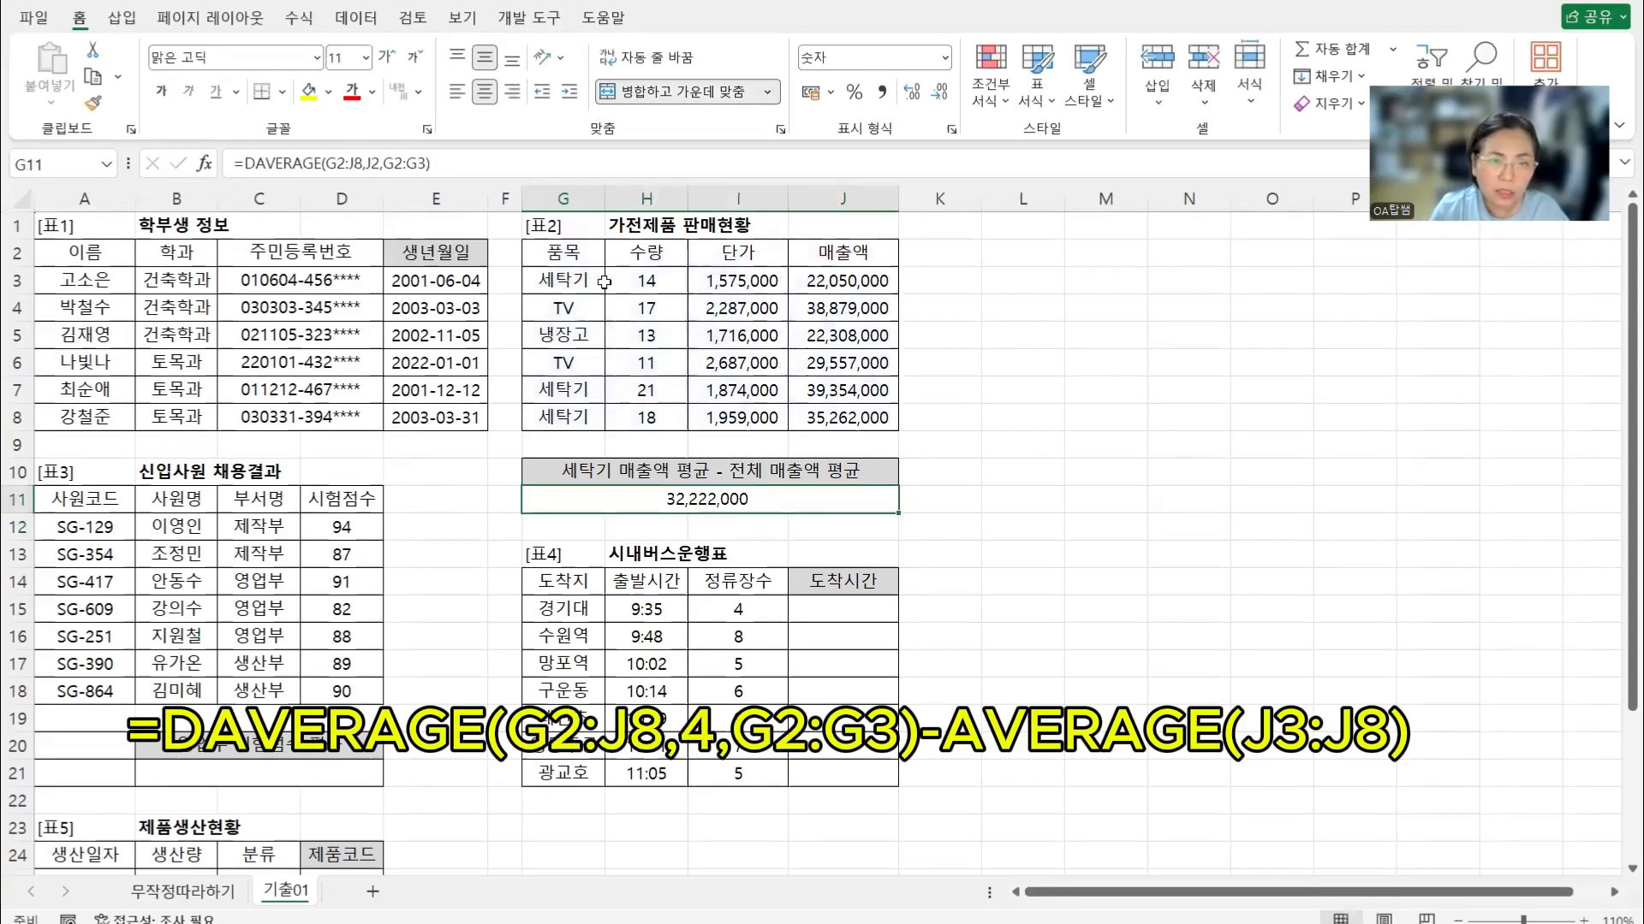
Append -AVERAGE(J3:J8) to the DAVERAGE formula in G11 and enter it
click(489, 167)
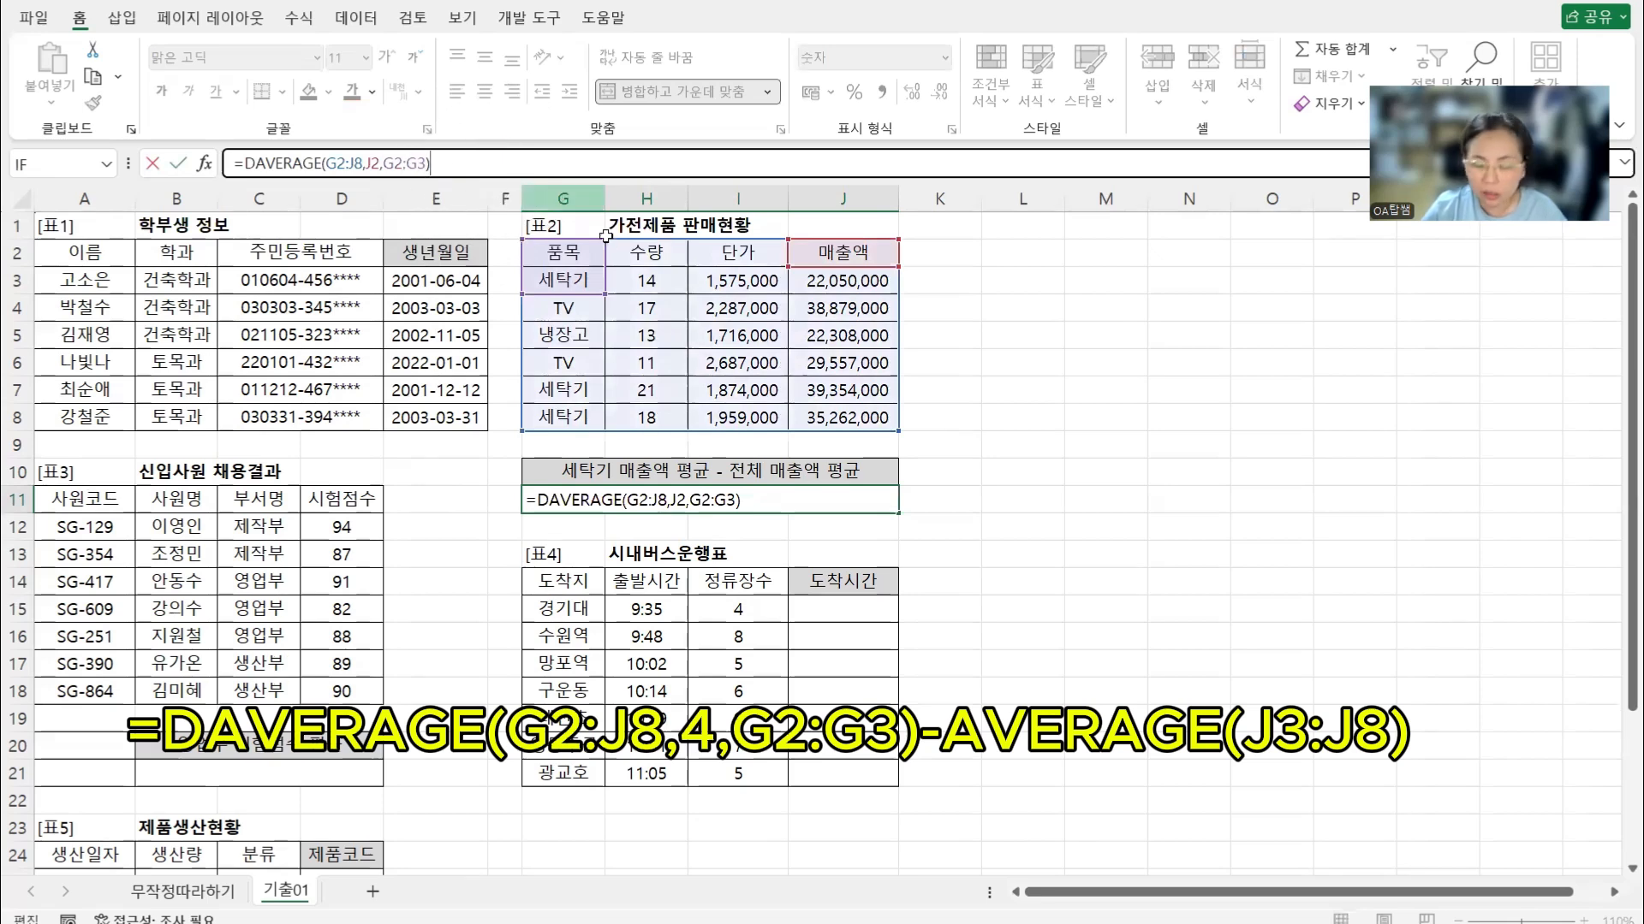
text(-AVERA)
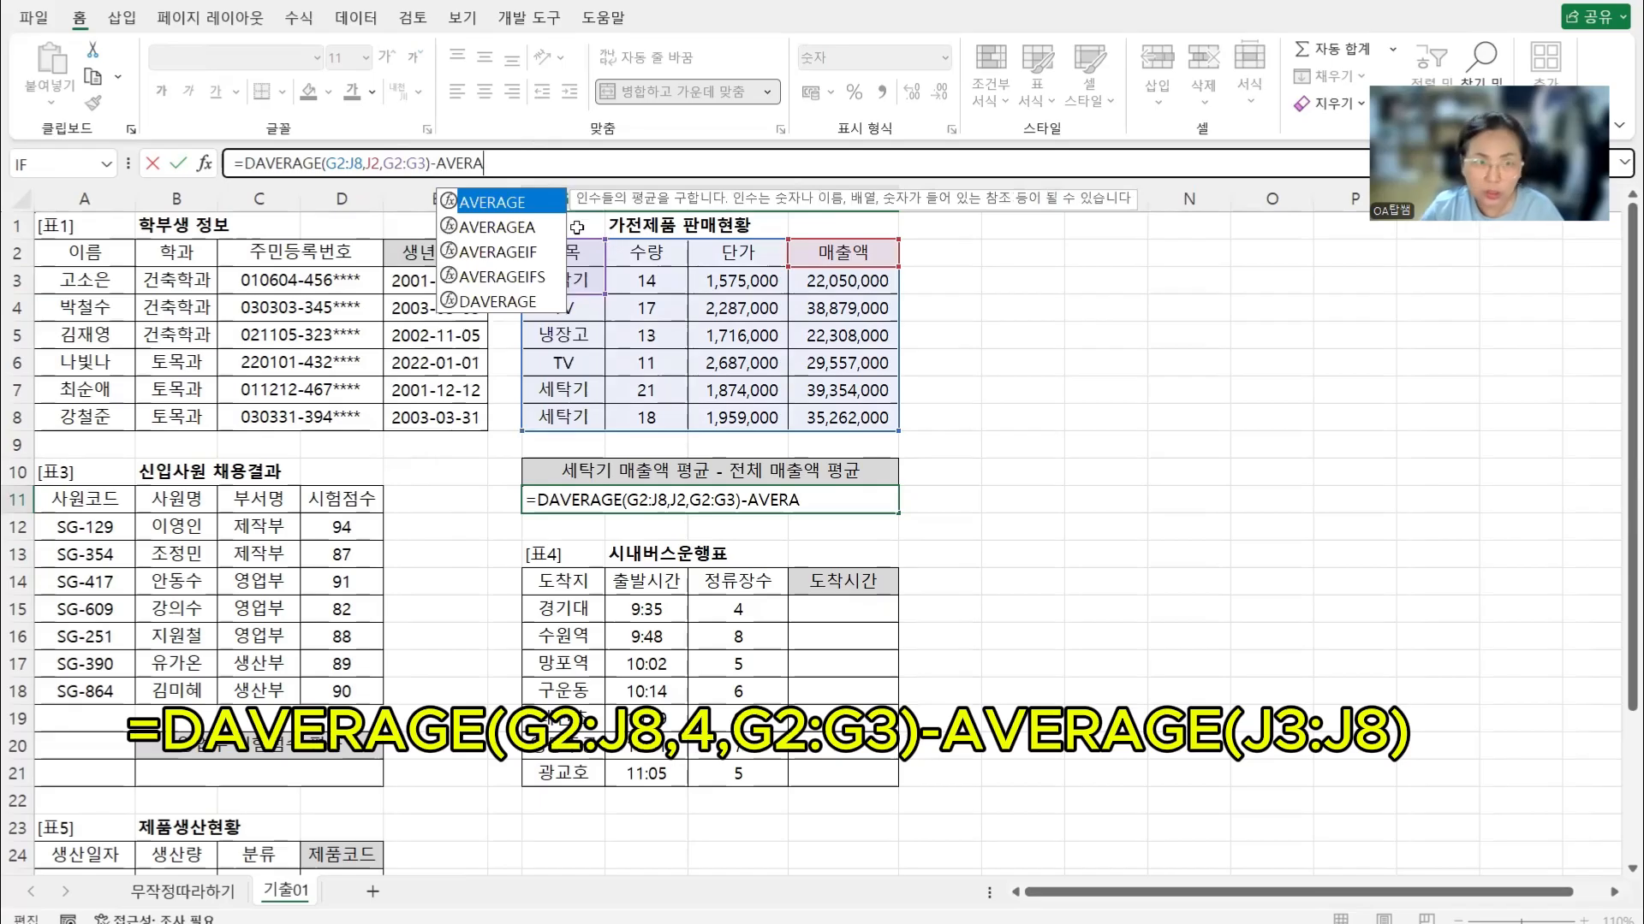
double_click(538, 204)
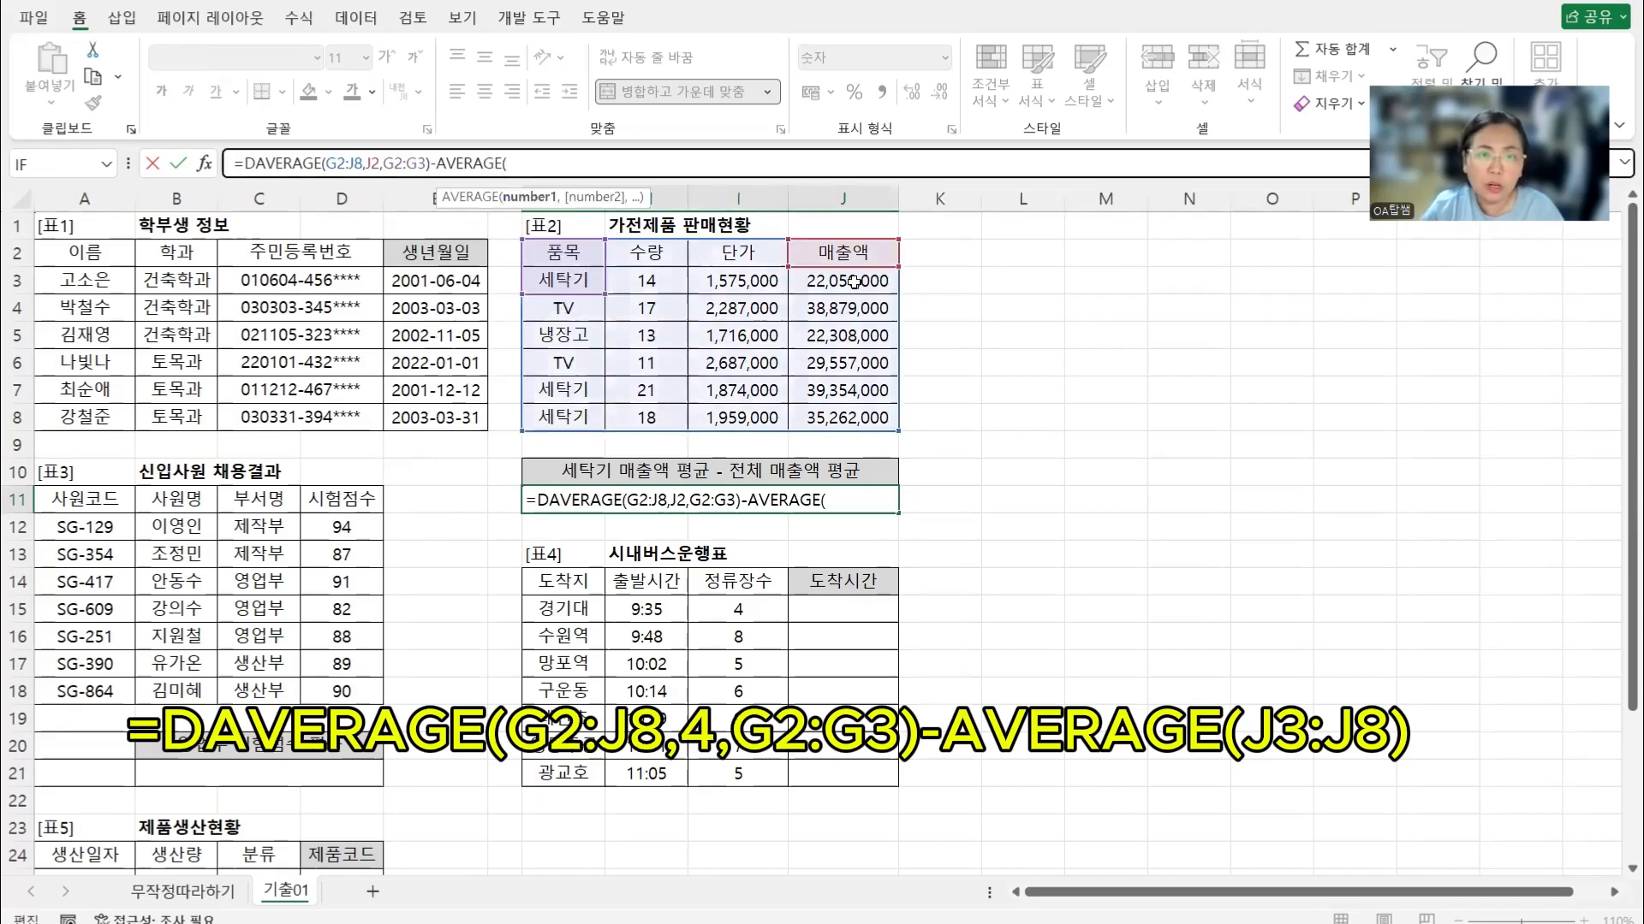
drag(848, 282, 847, 418)
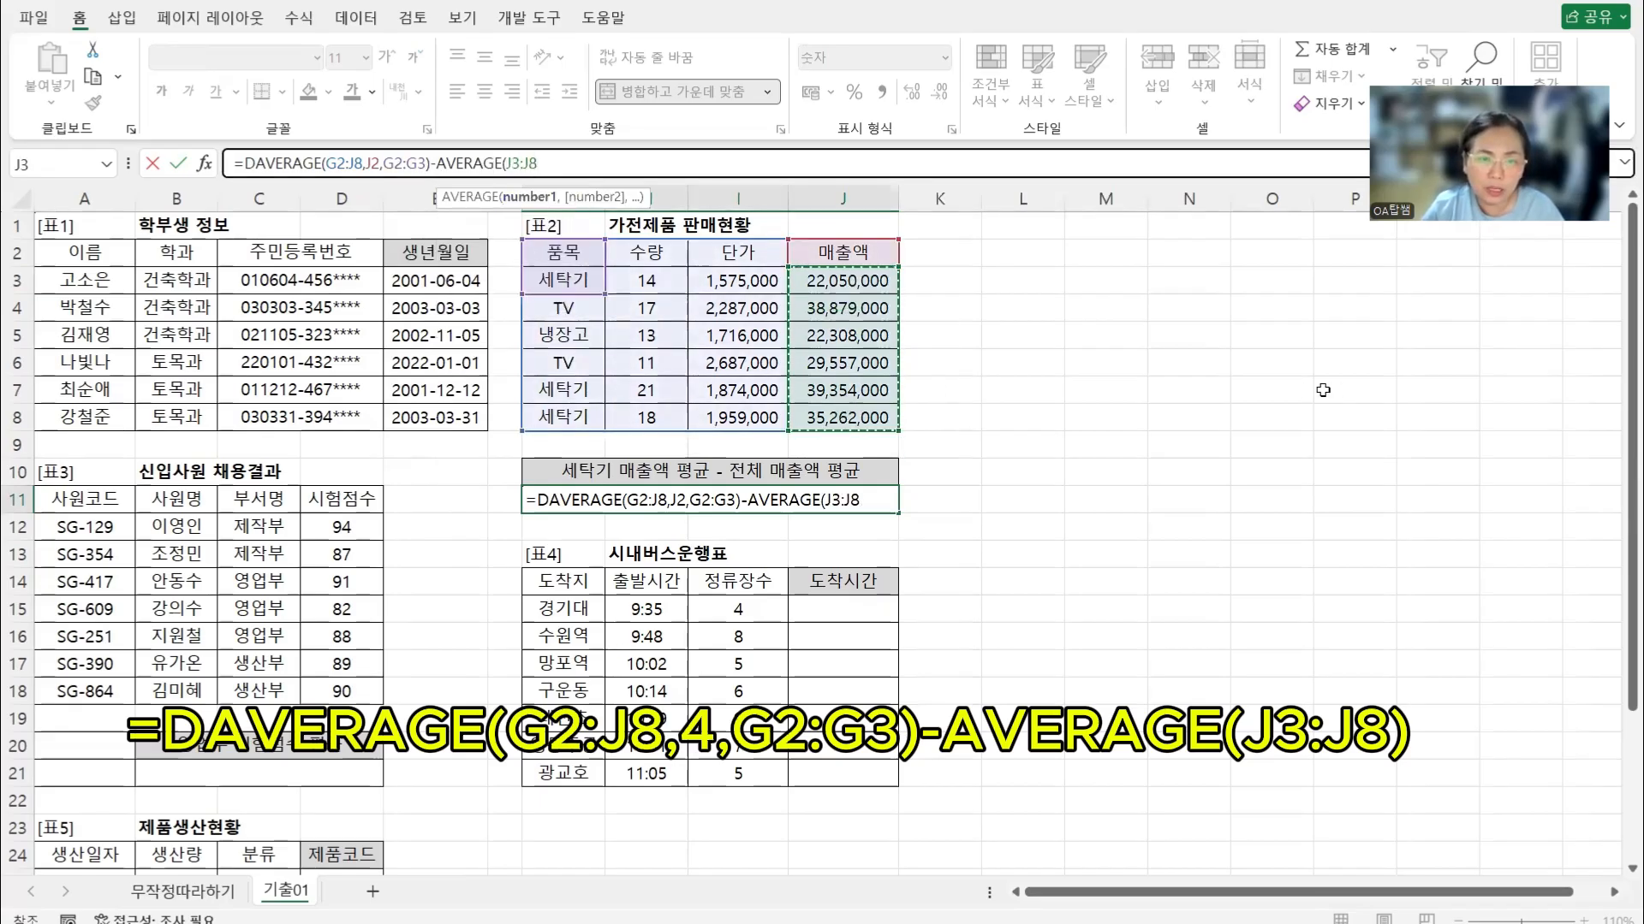
text())
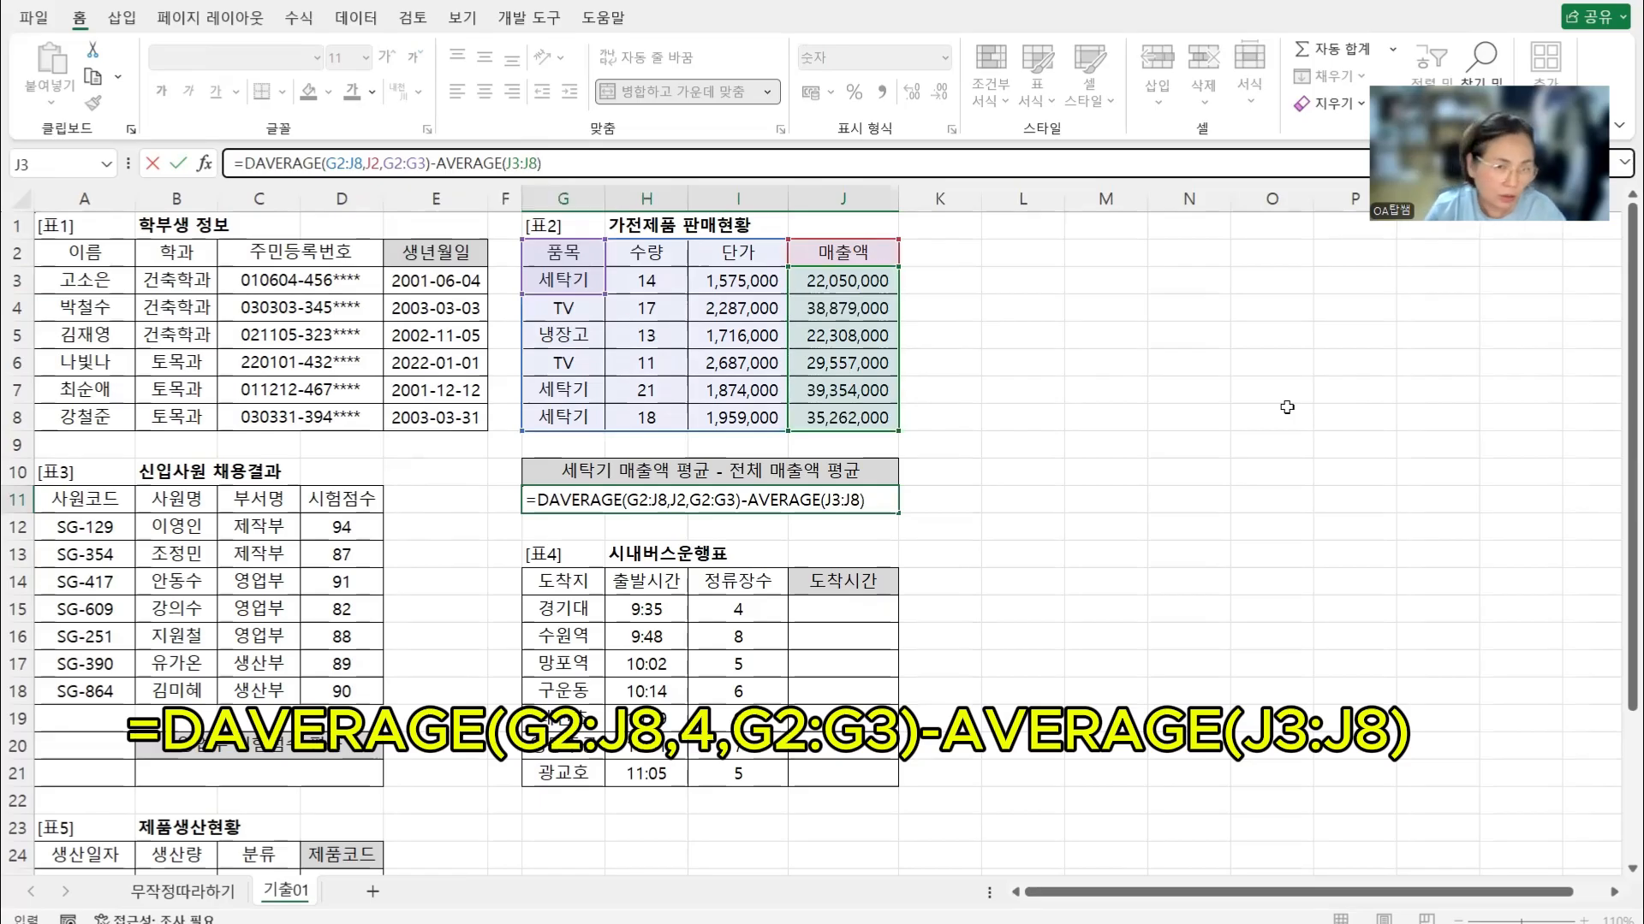
key(Return)
key(Up)
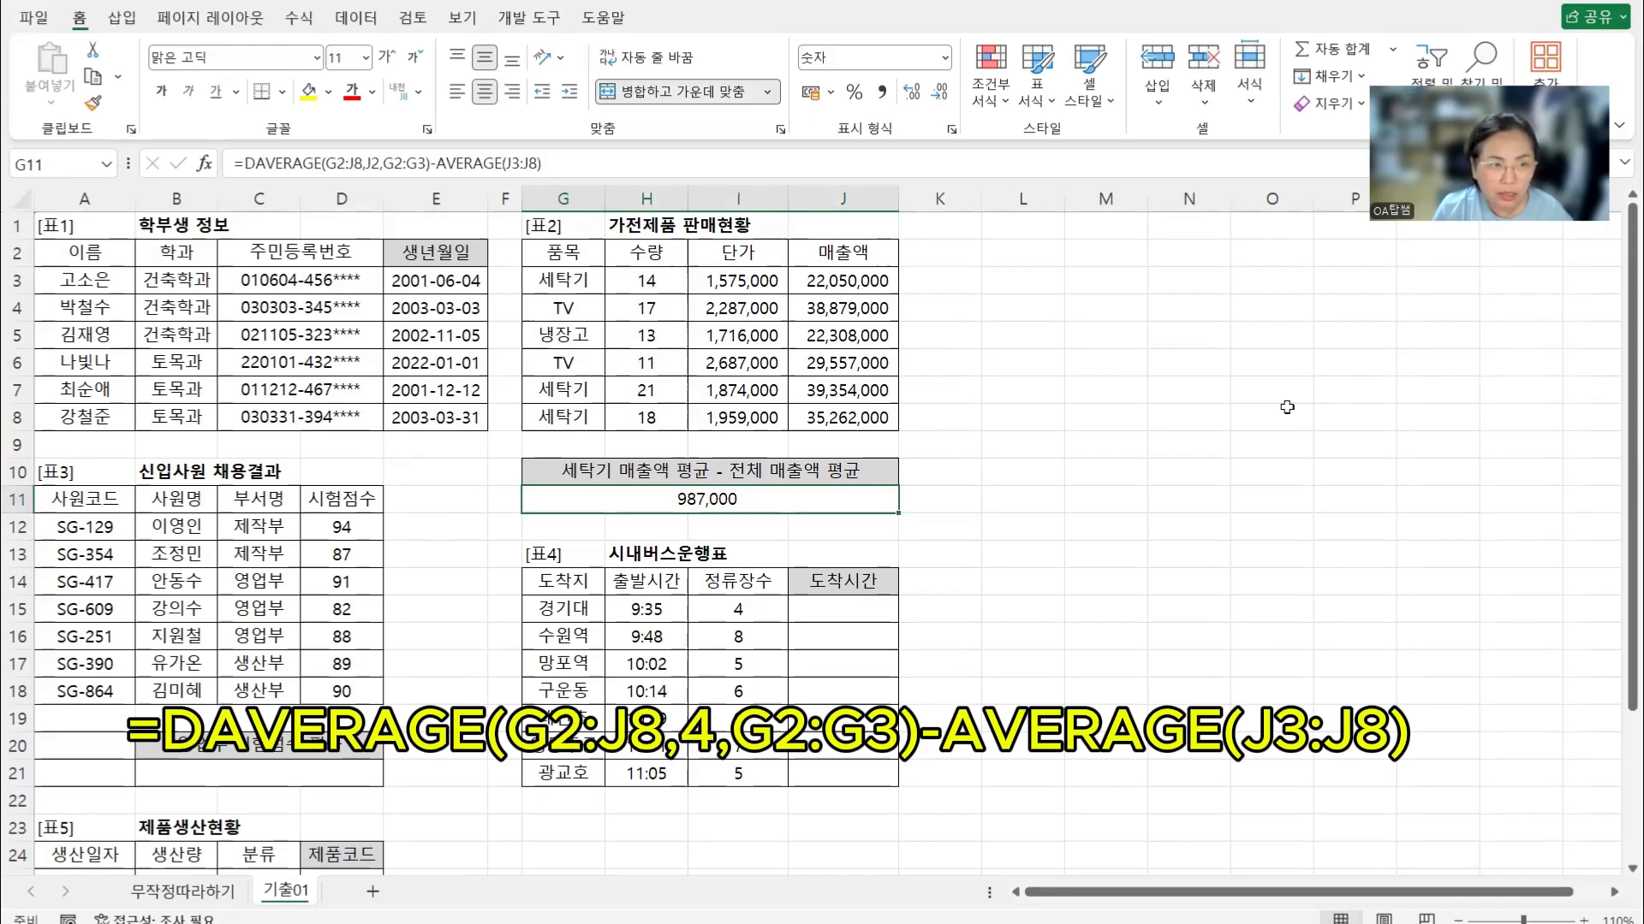
key(Left)
key(Left)
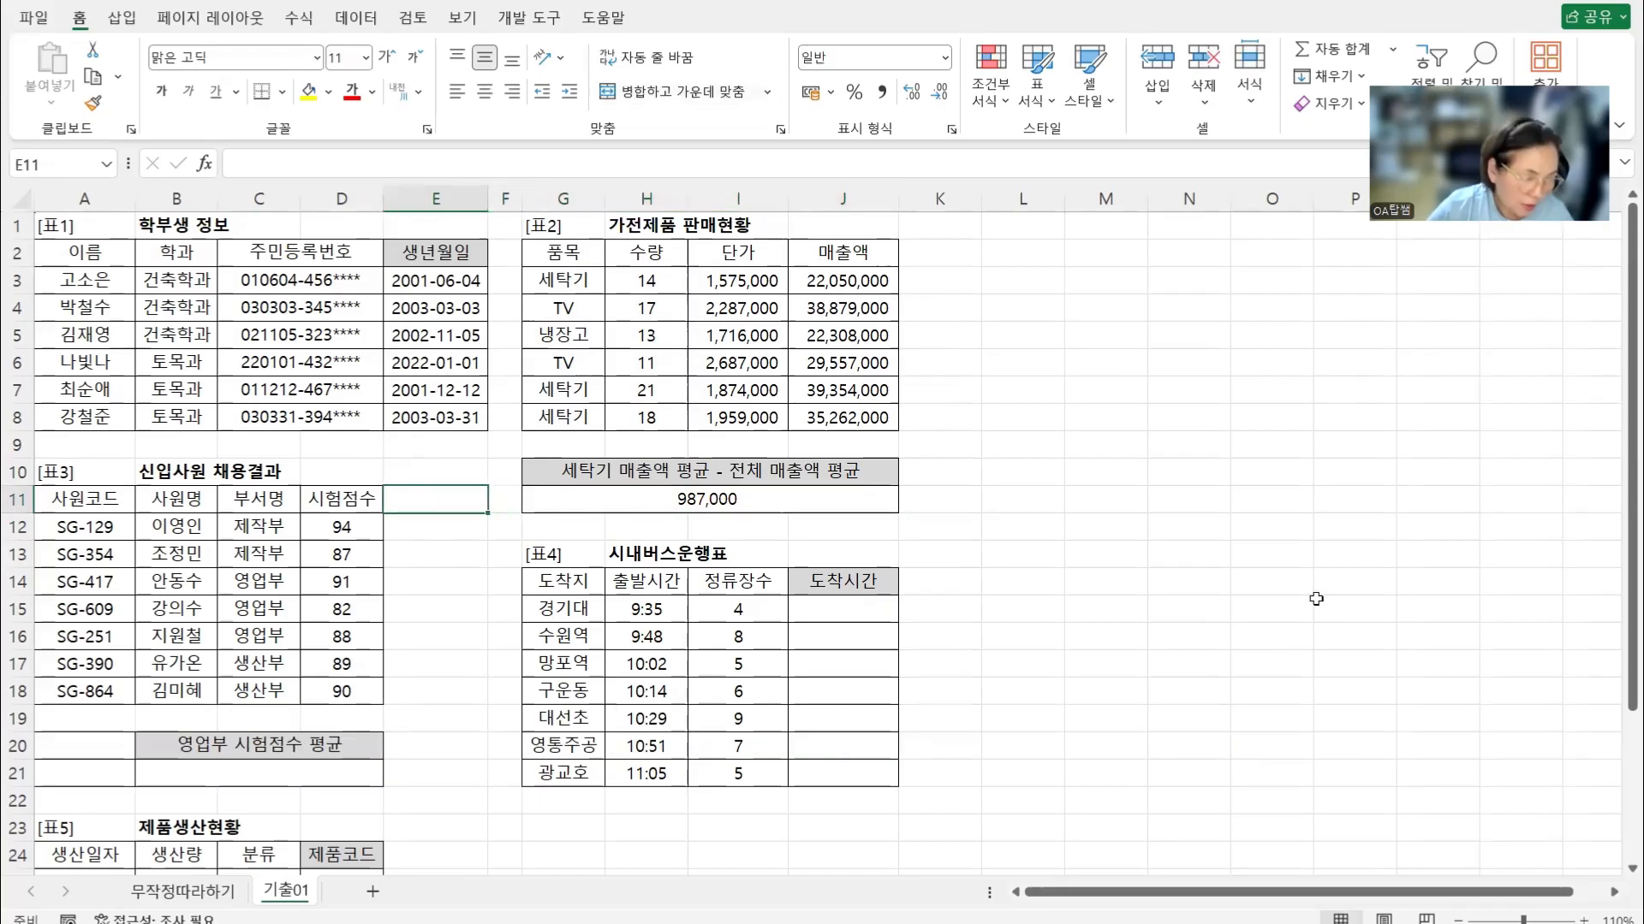
Build the criteria range in A20:A21 by copying the 부서명 header from C11 and the value 영업부 from C14
click(279, 773)
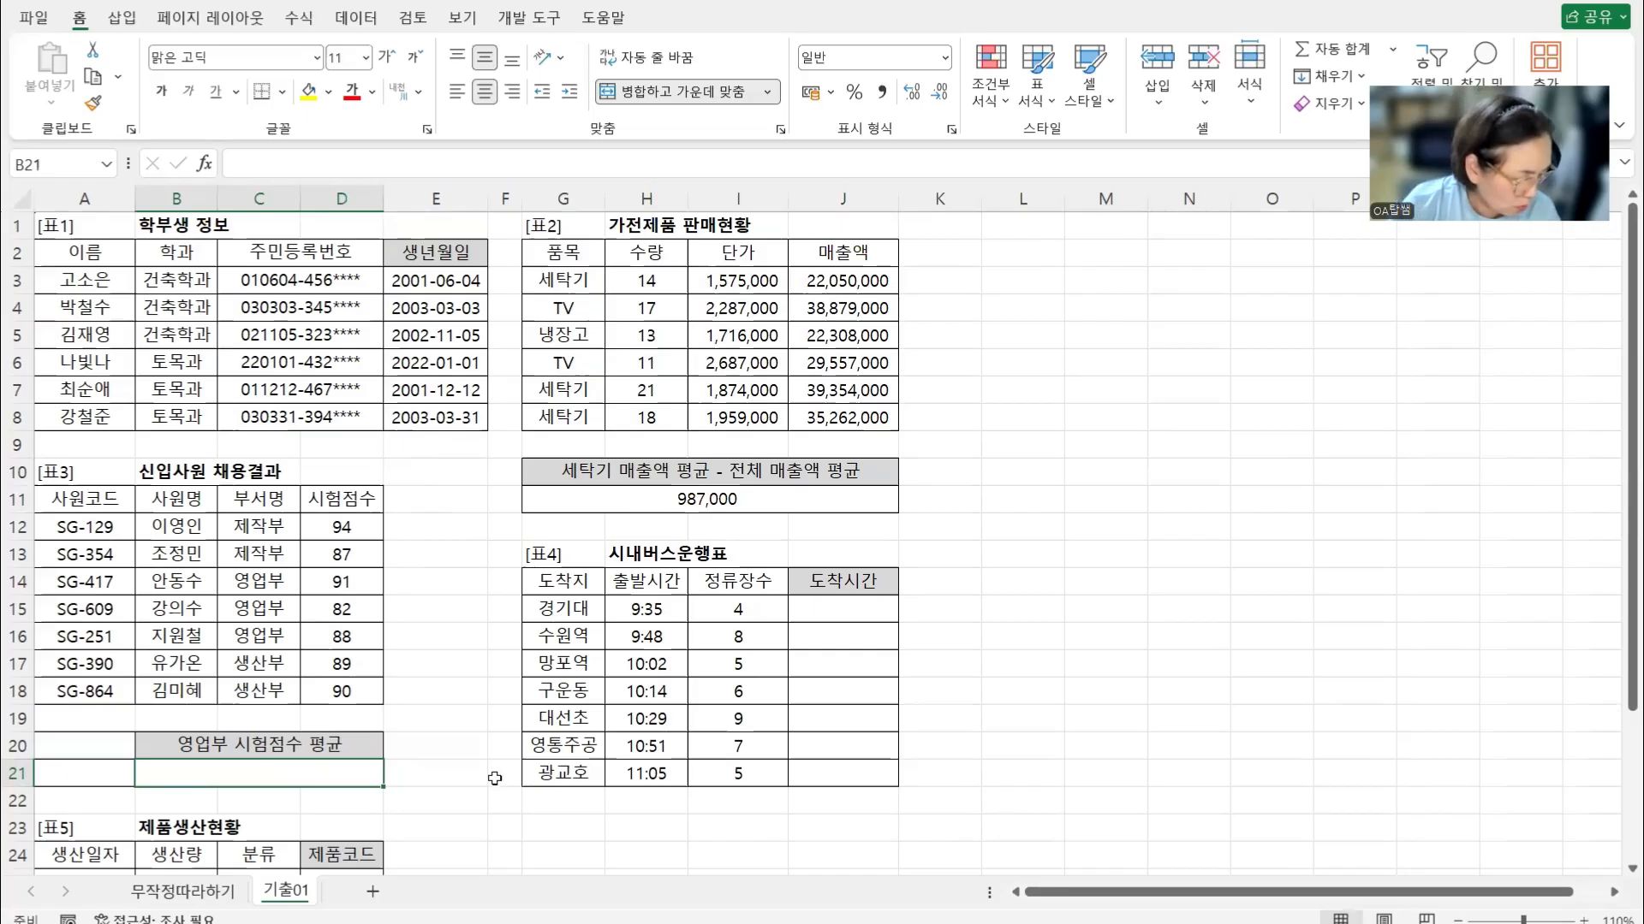
click(261, 499)
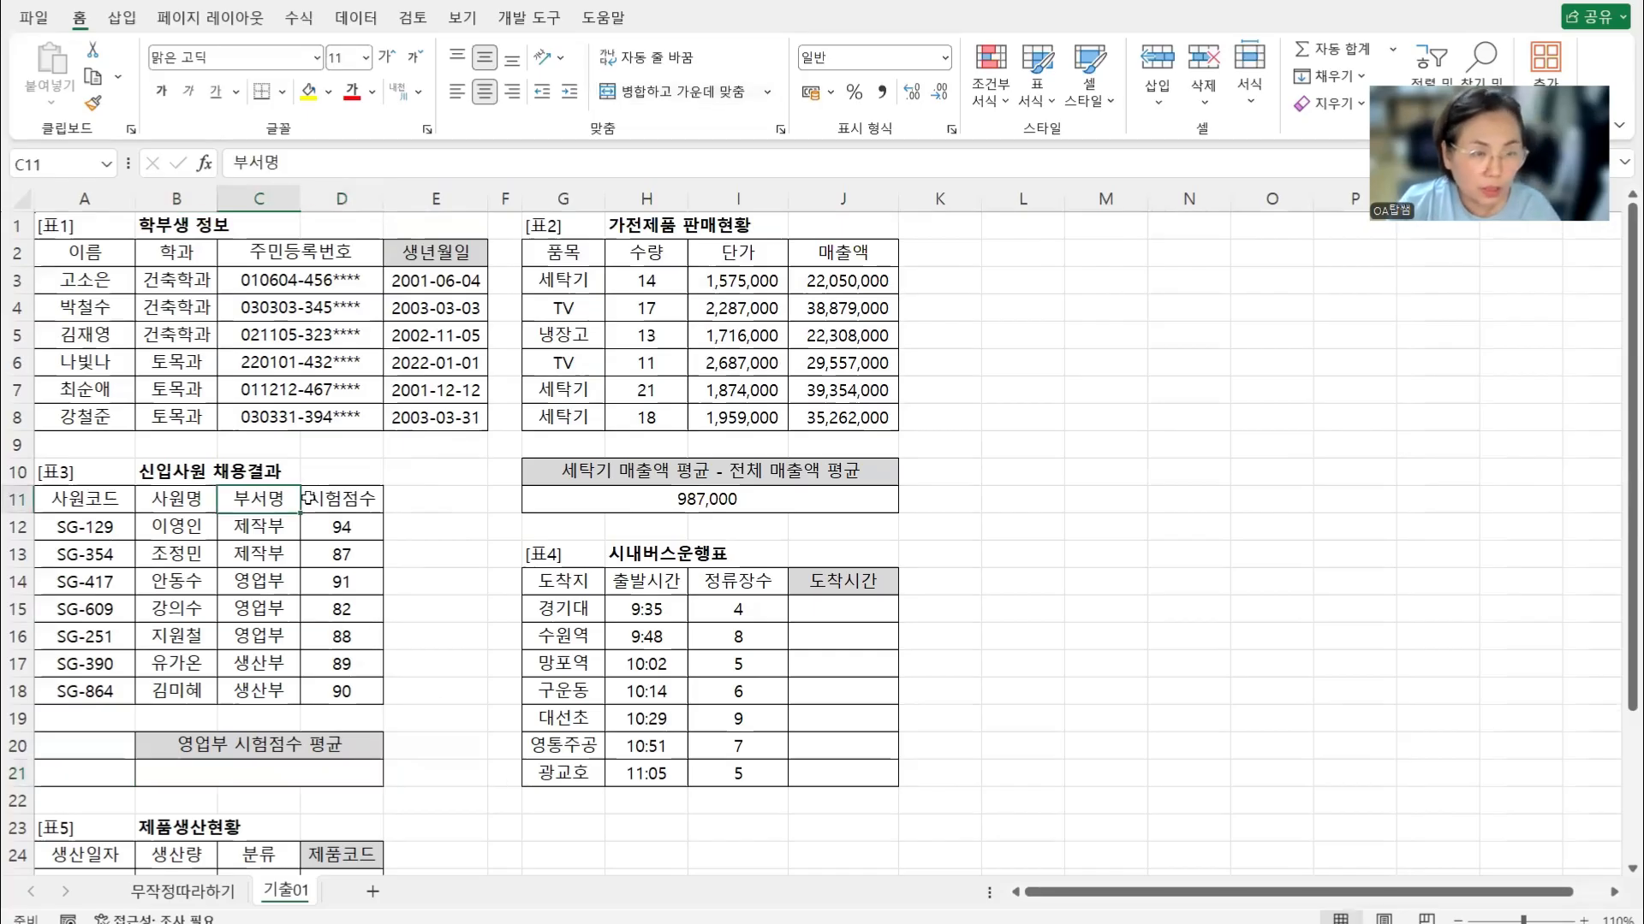
key(ctrl+c)
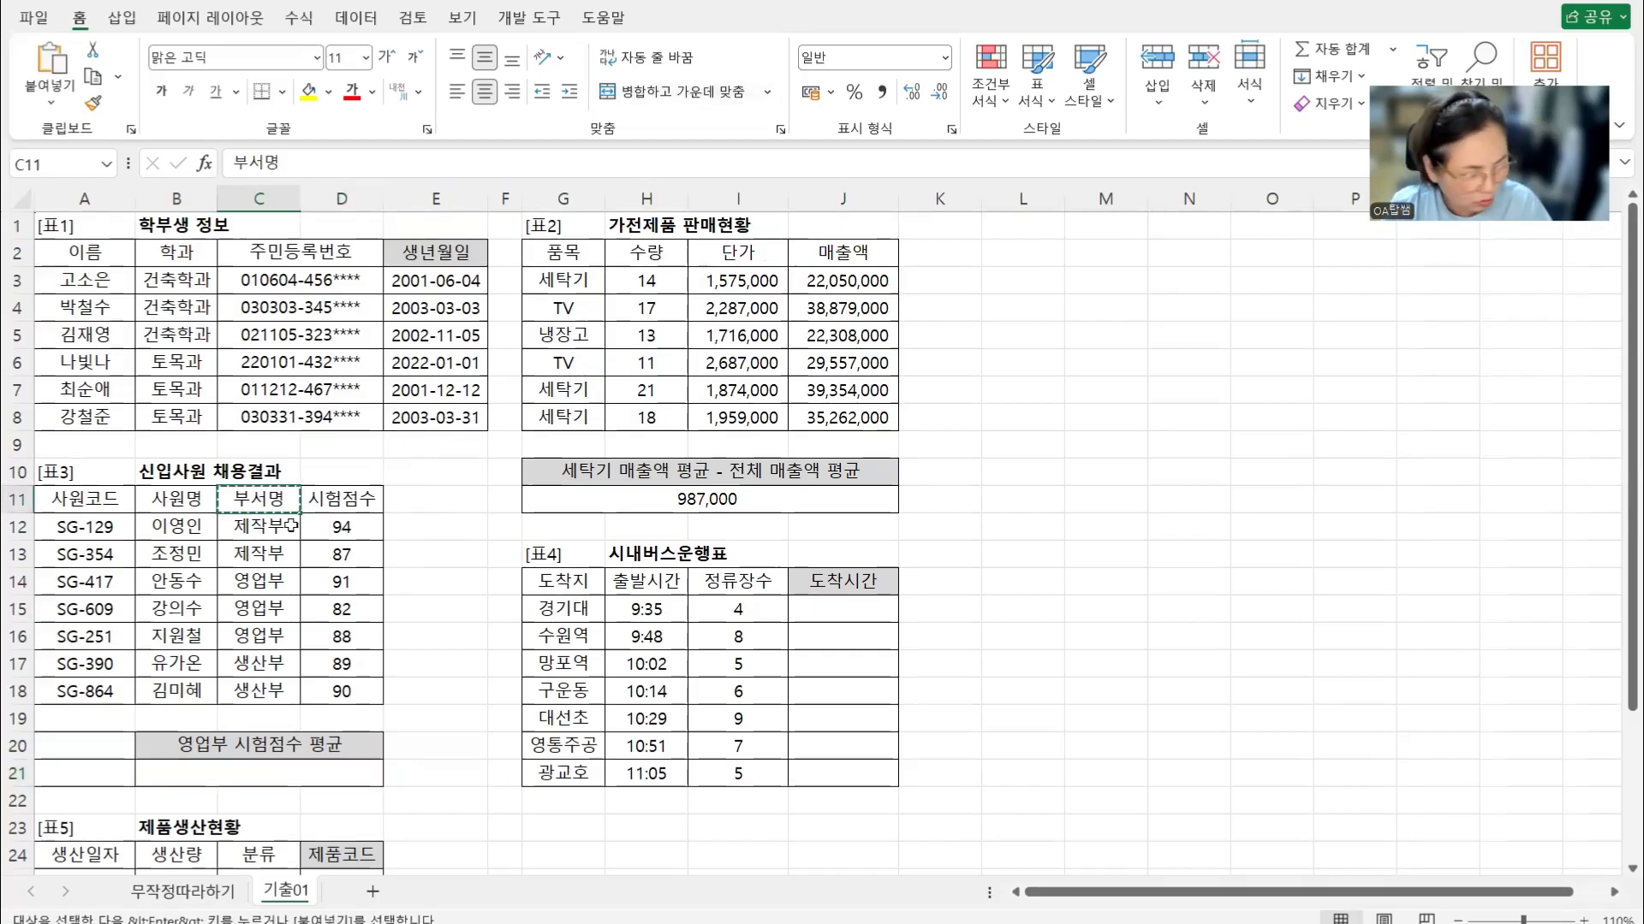
click(102, 744)
key(ctrl+v)
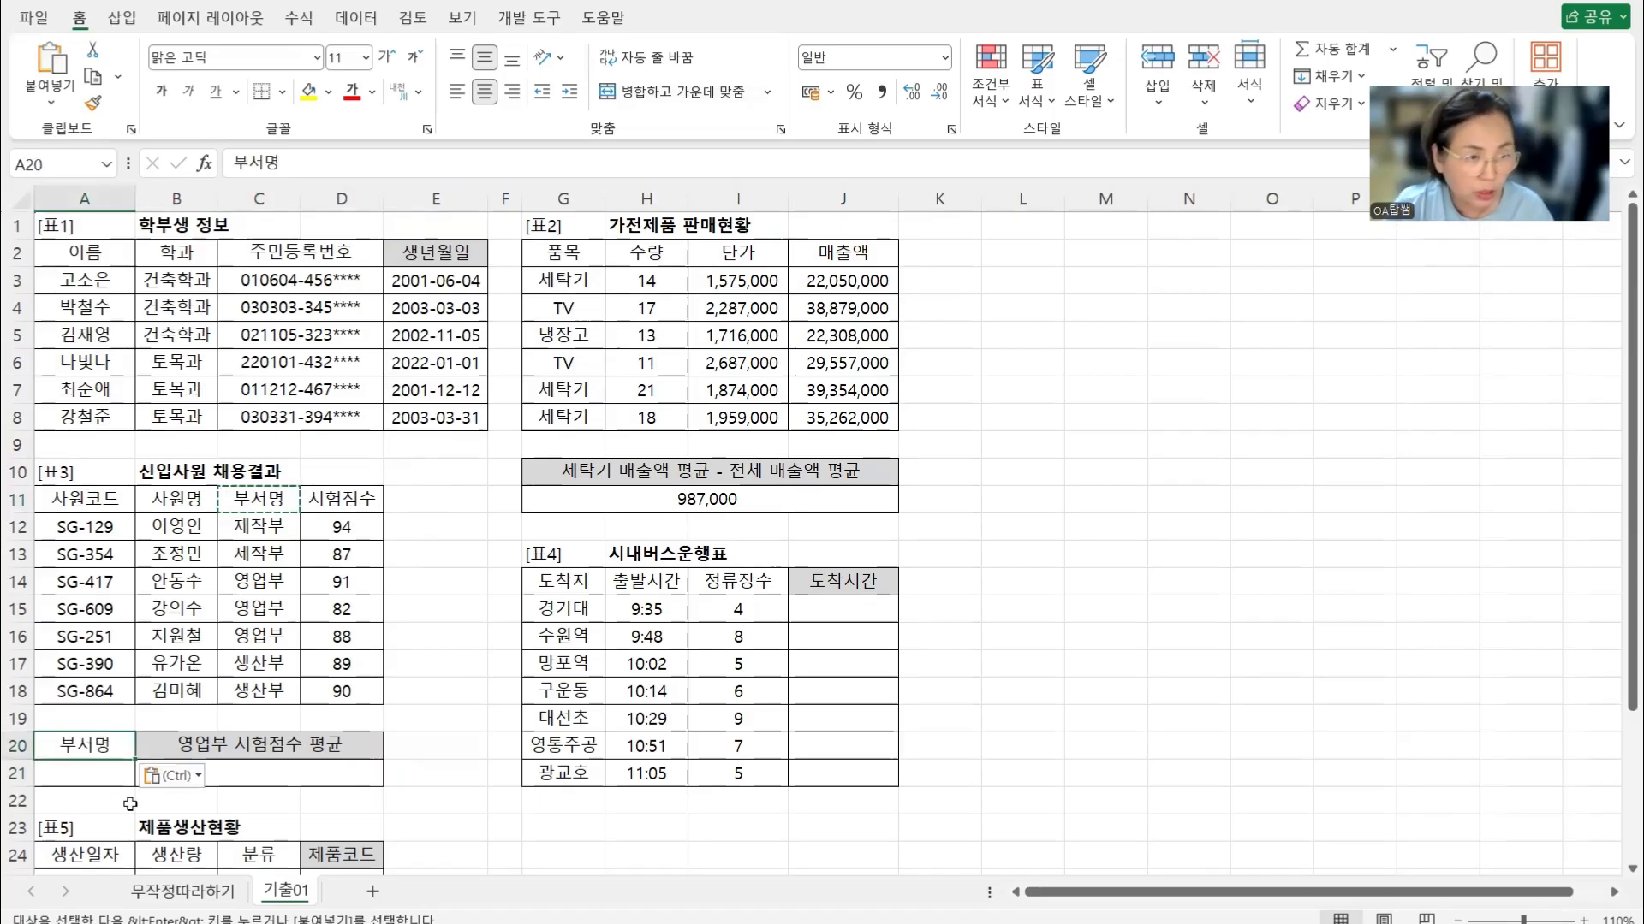
click(255, 579)
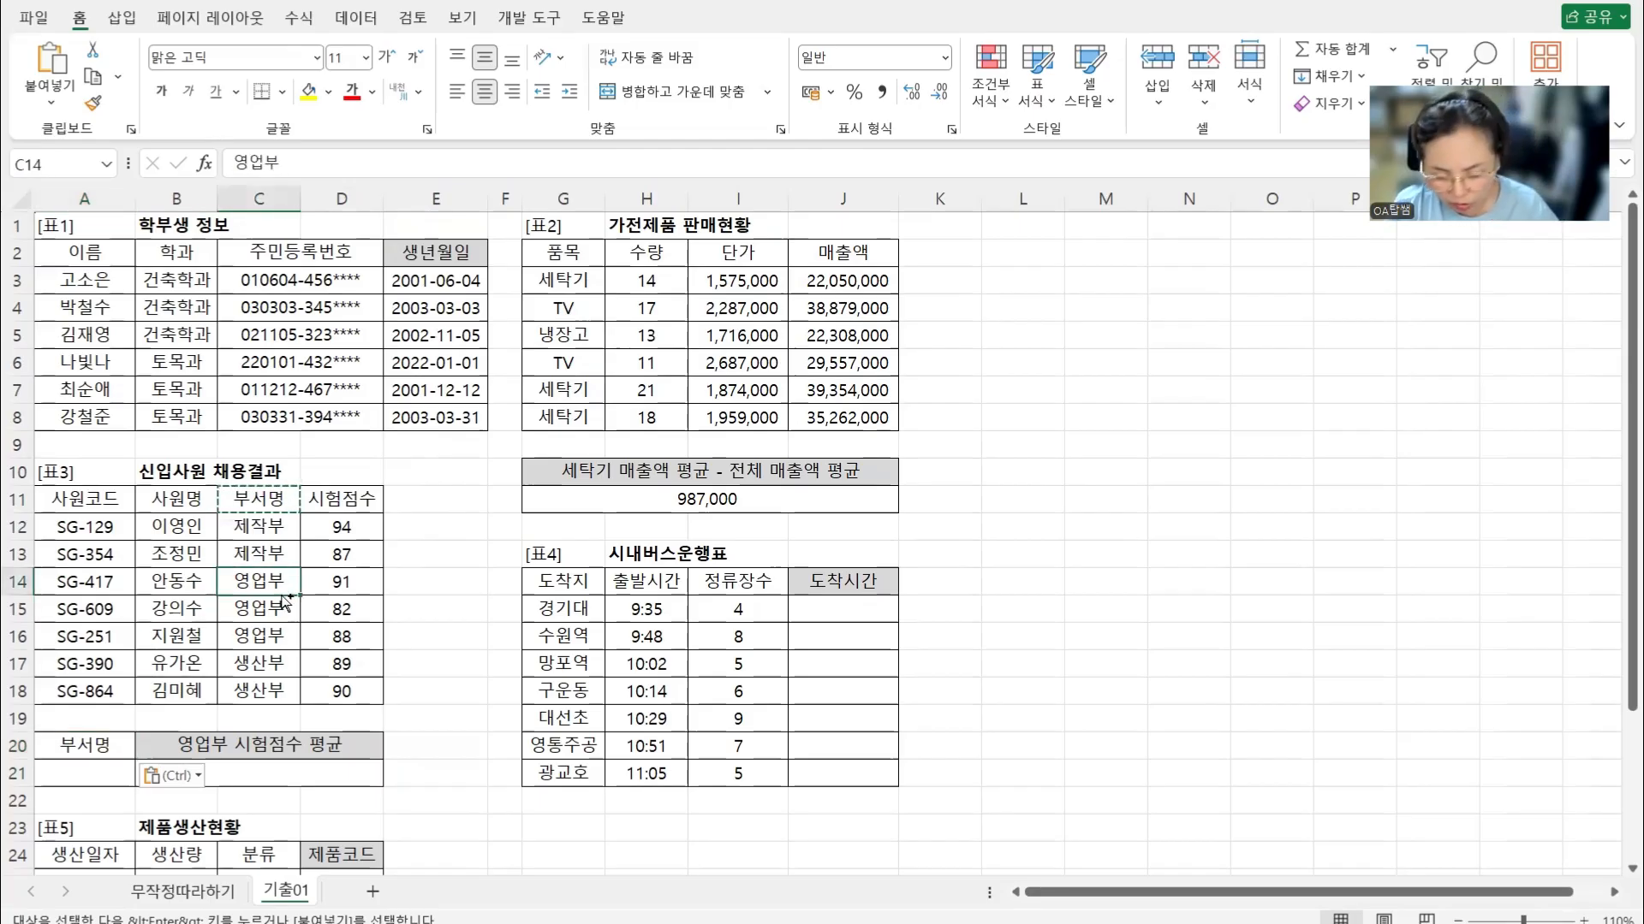
key(ctrl+c)
click(109, 773)
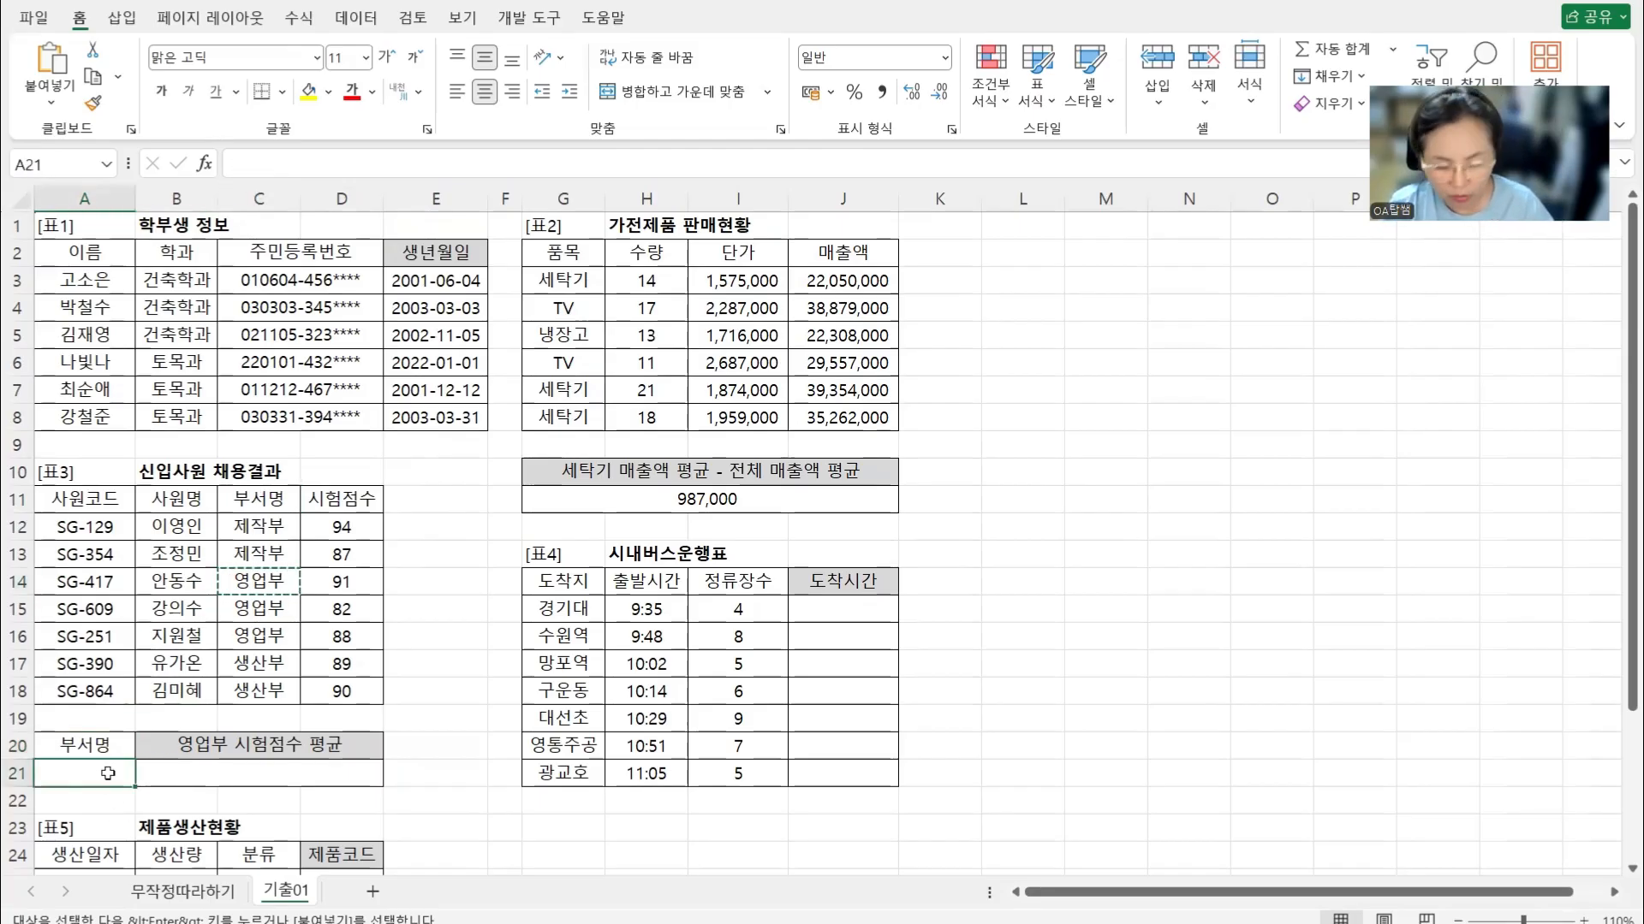
key(ctrl+v)
Begin a DSUM formula in B21 with 표3's range A11:D18 as the database
click(250, 775)
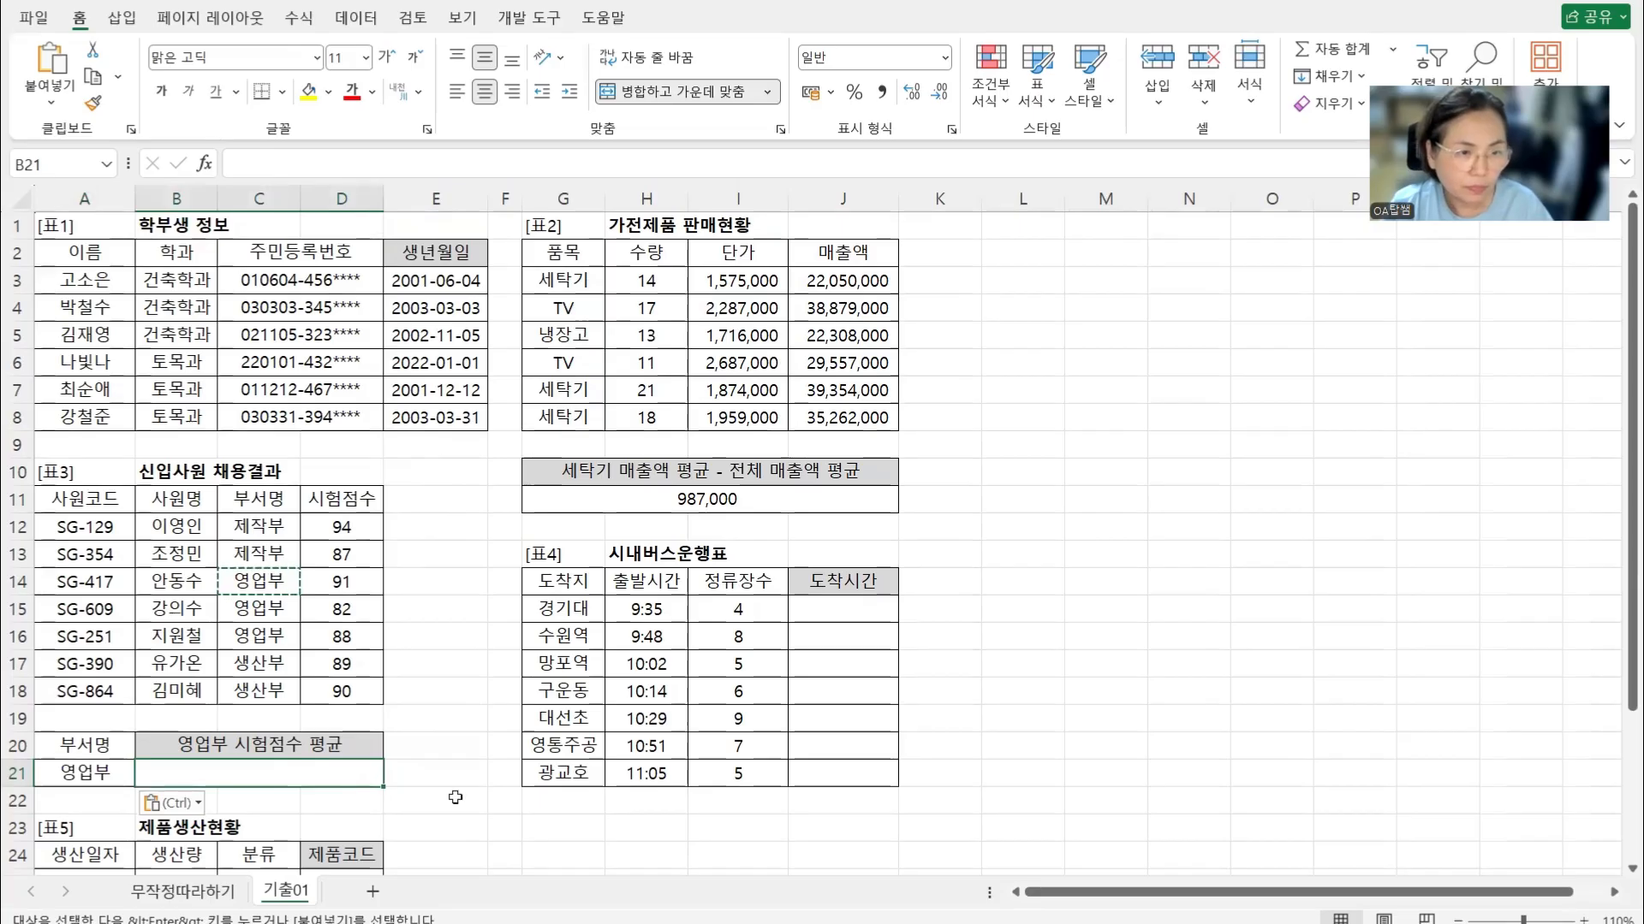
text(=)
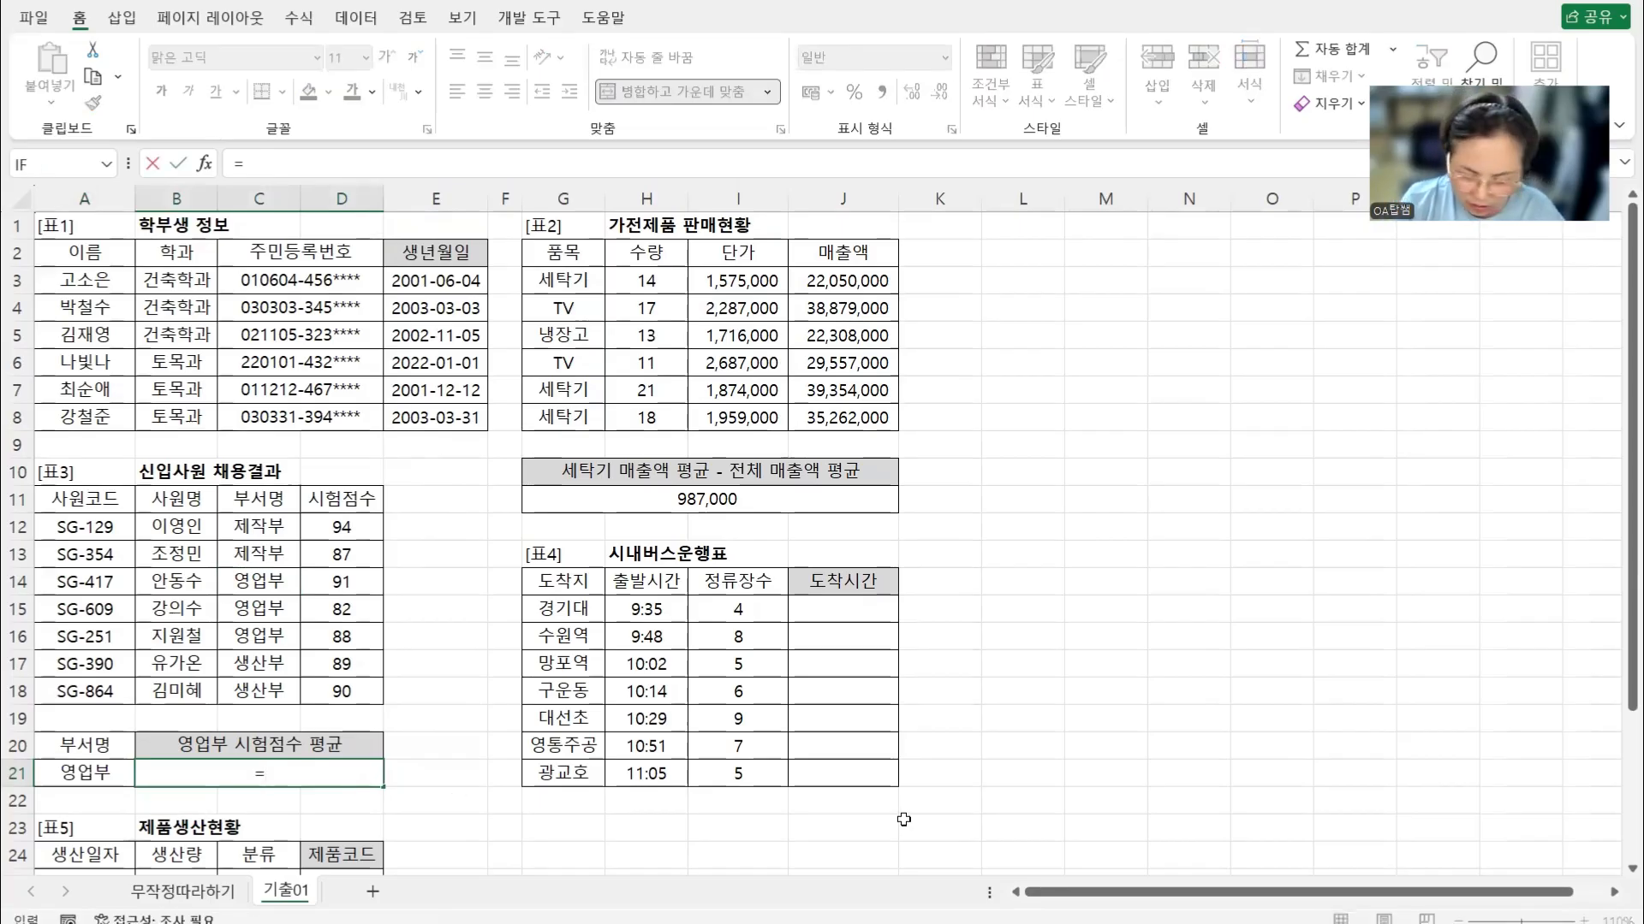
text(F)
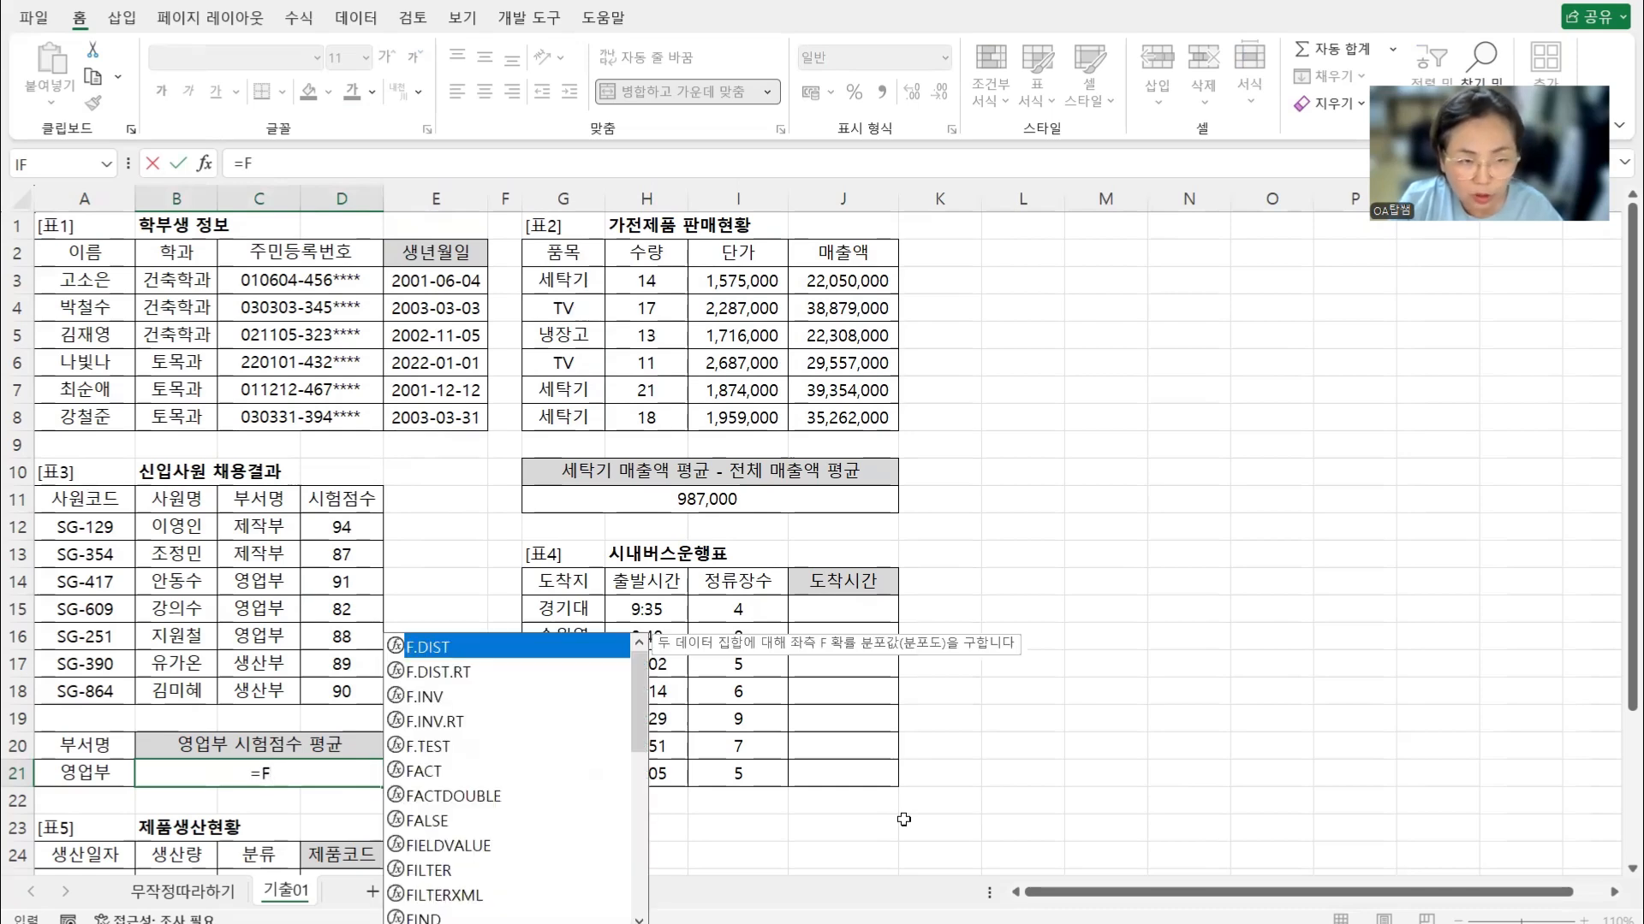
key(BackSpace)
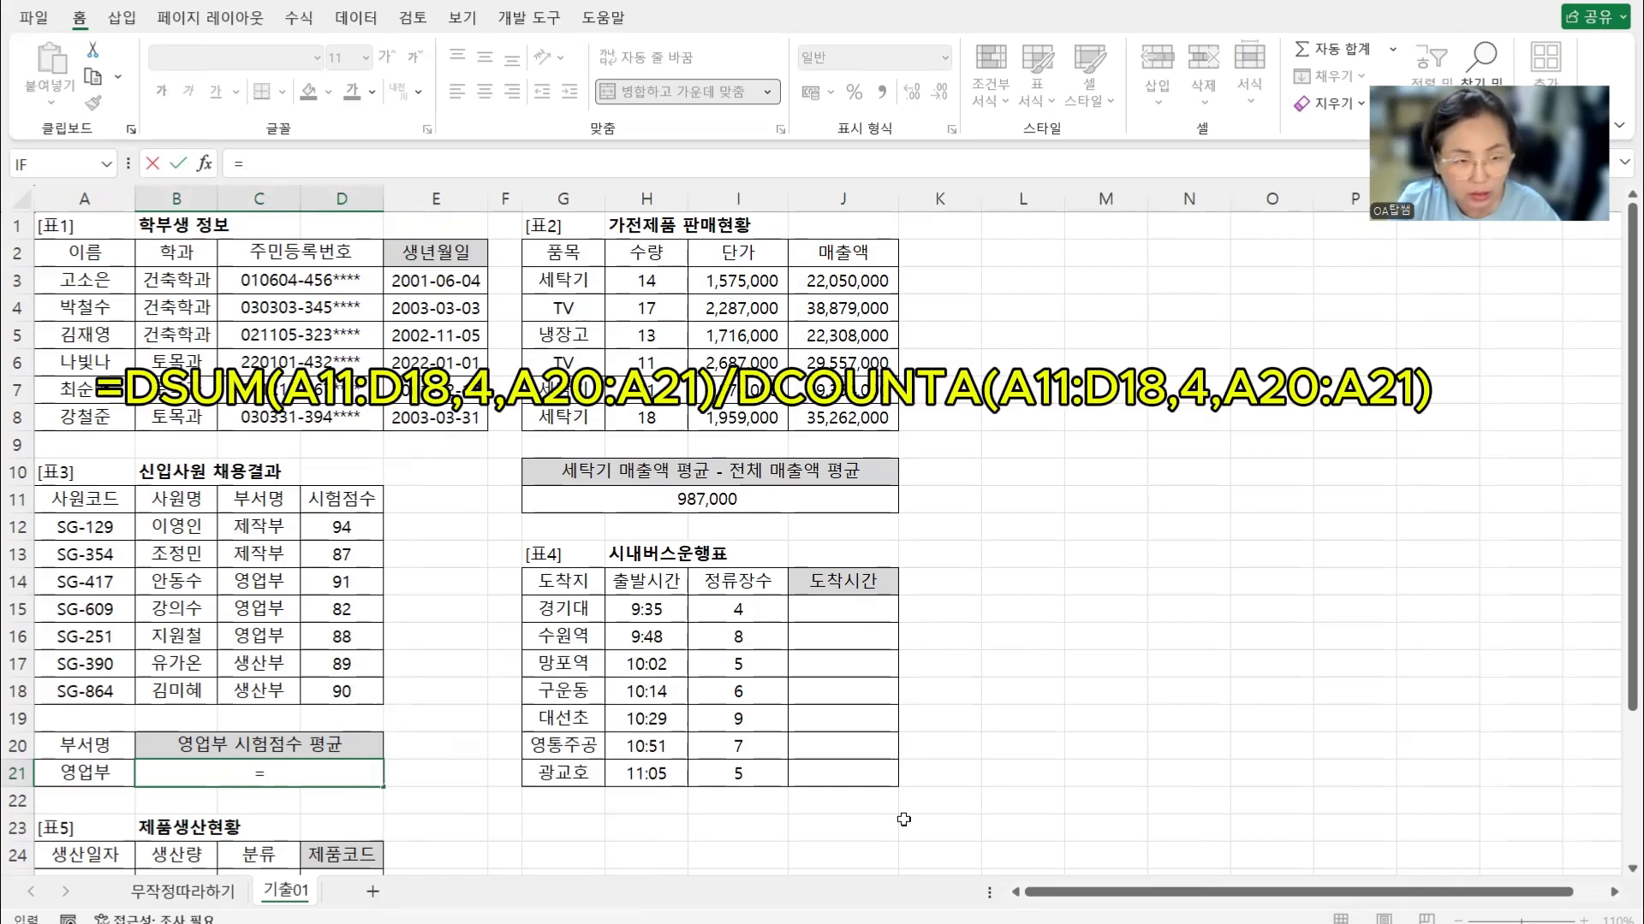
text(DSUM)
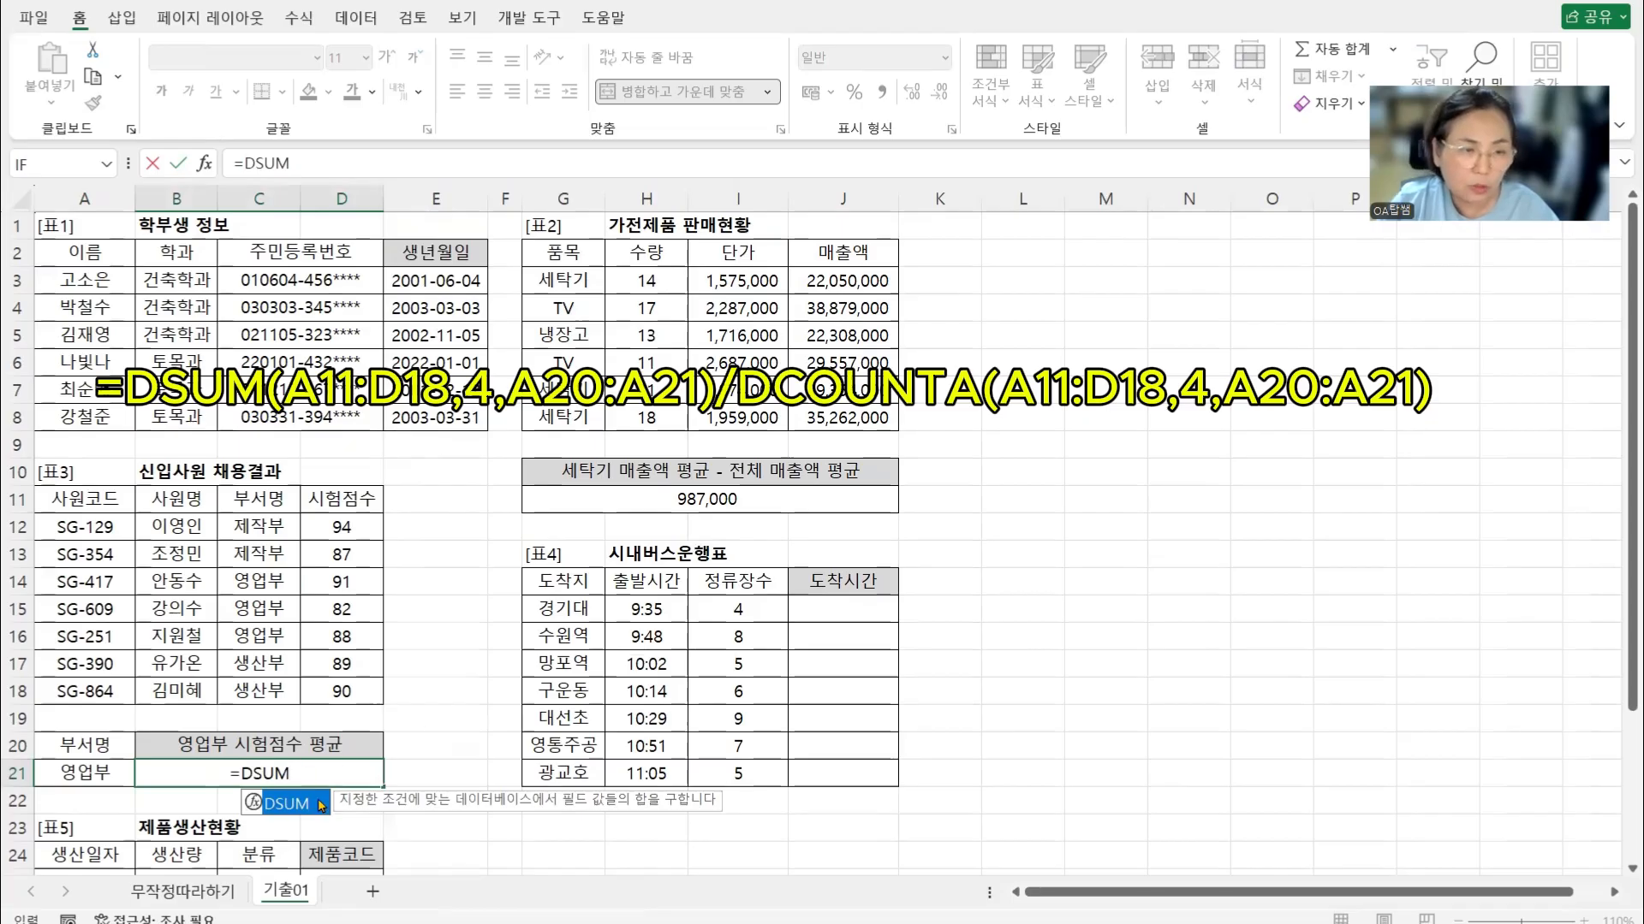
double_click(321, 805)
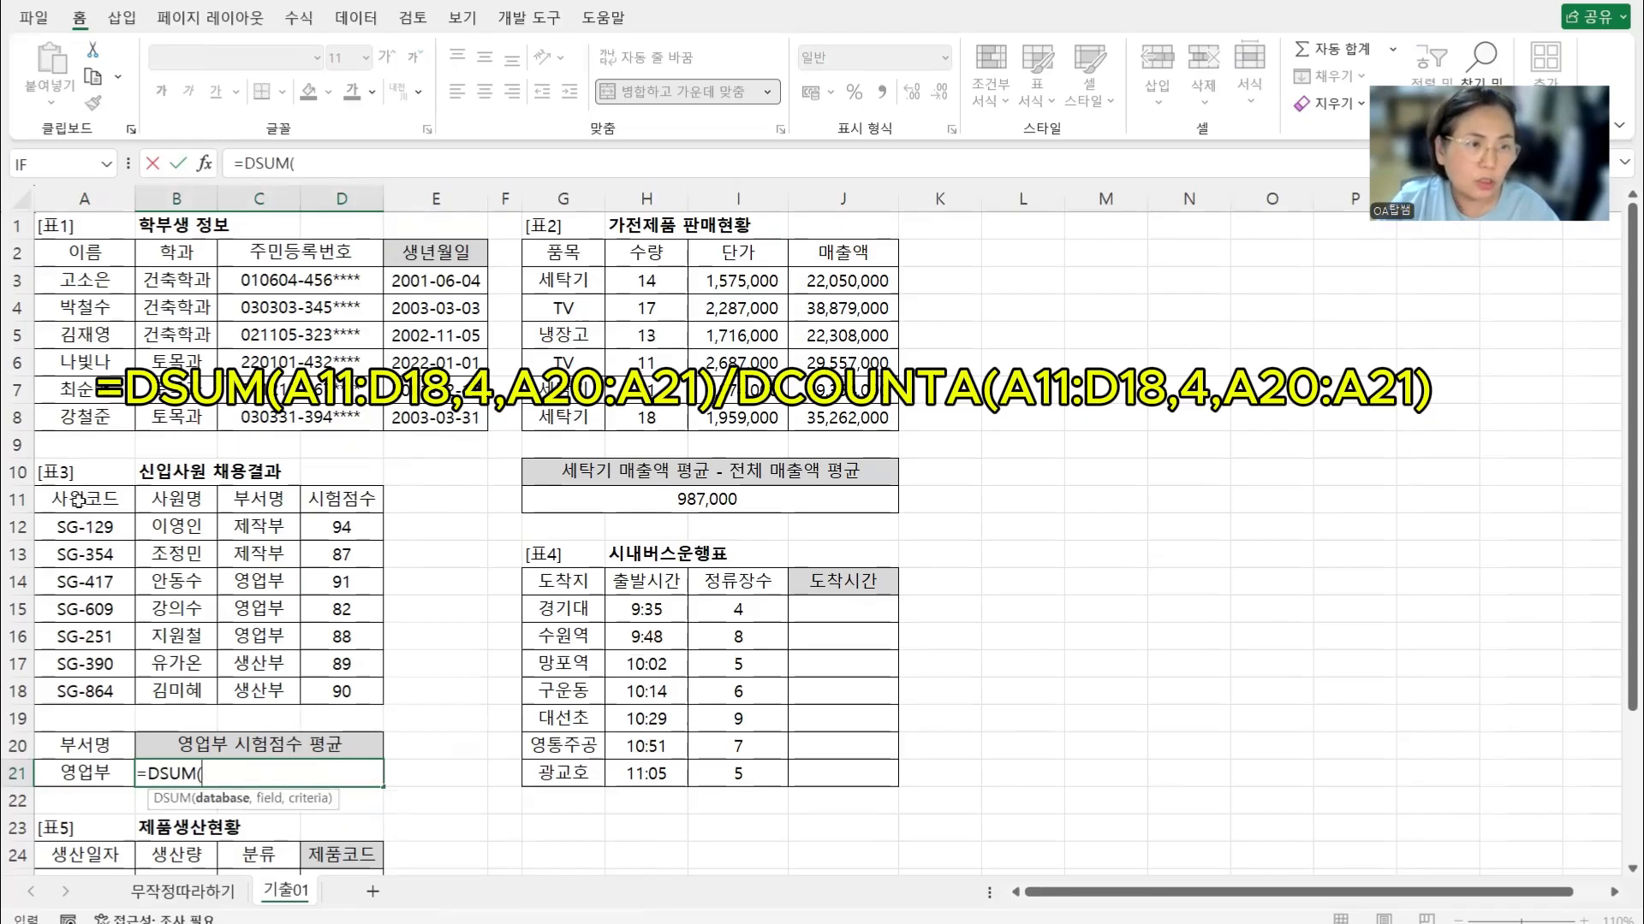
drag(79, 499, 322, 688)
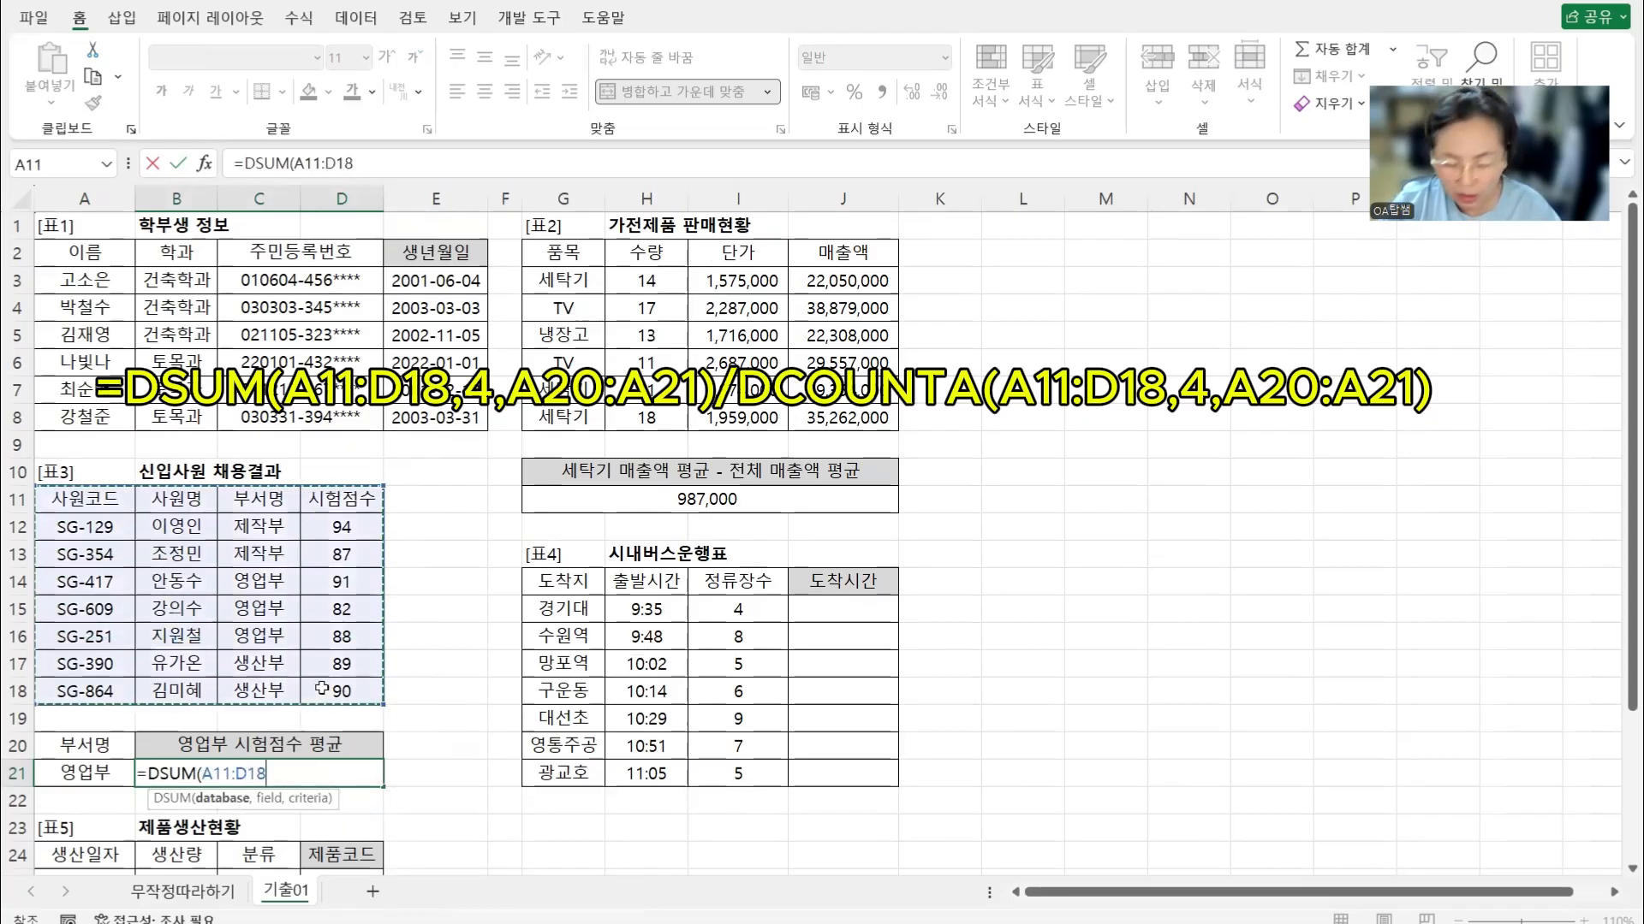
text(,)
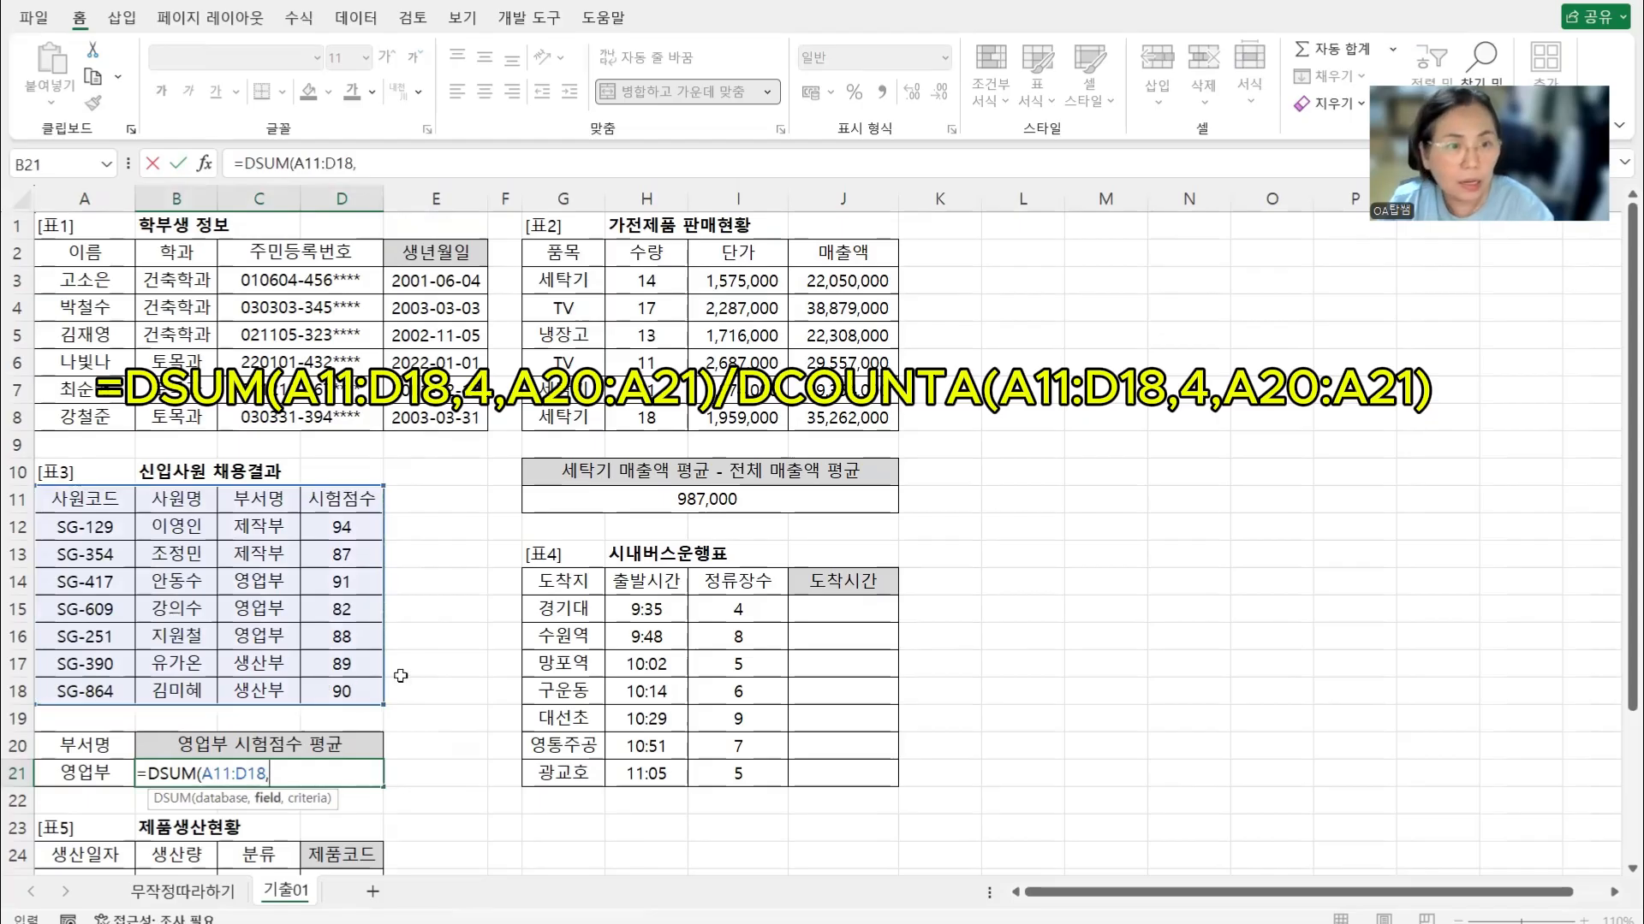
Complete B21's DSUM formula with the 시험점수 header D11 as field and A20:A21 as criteria, and enter it
click(313, 490)
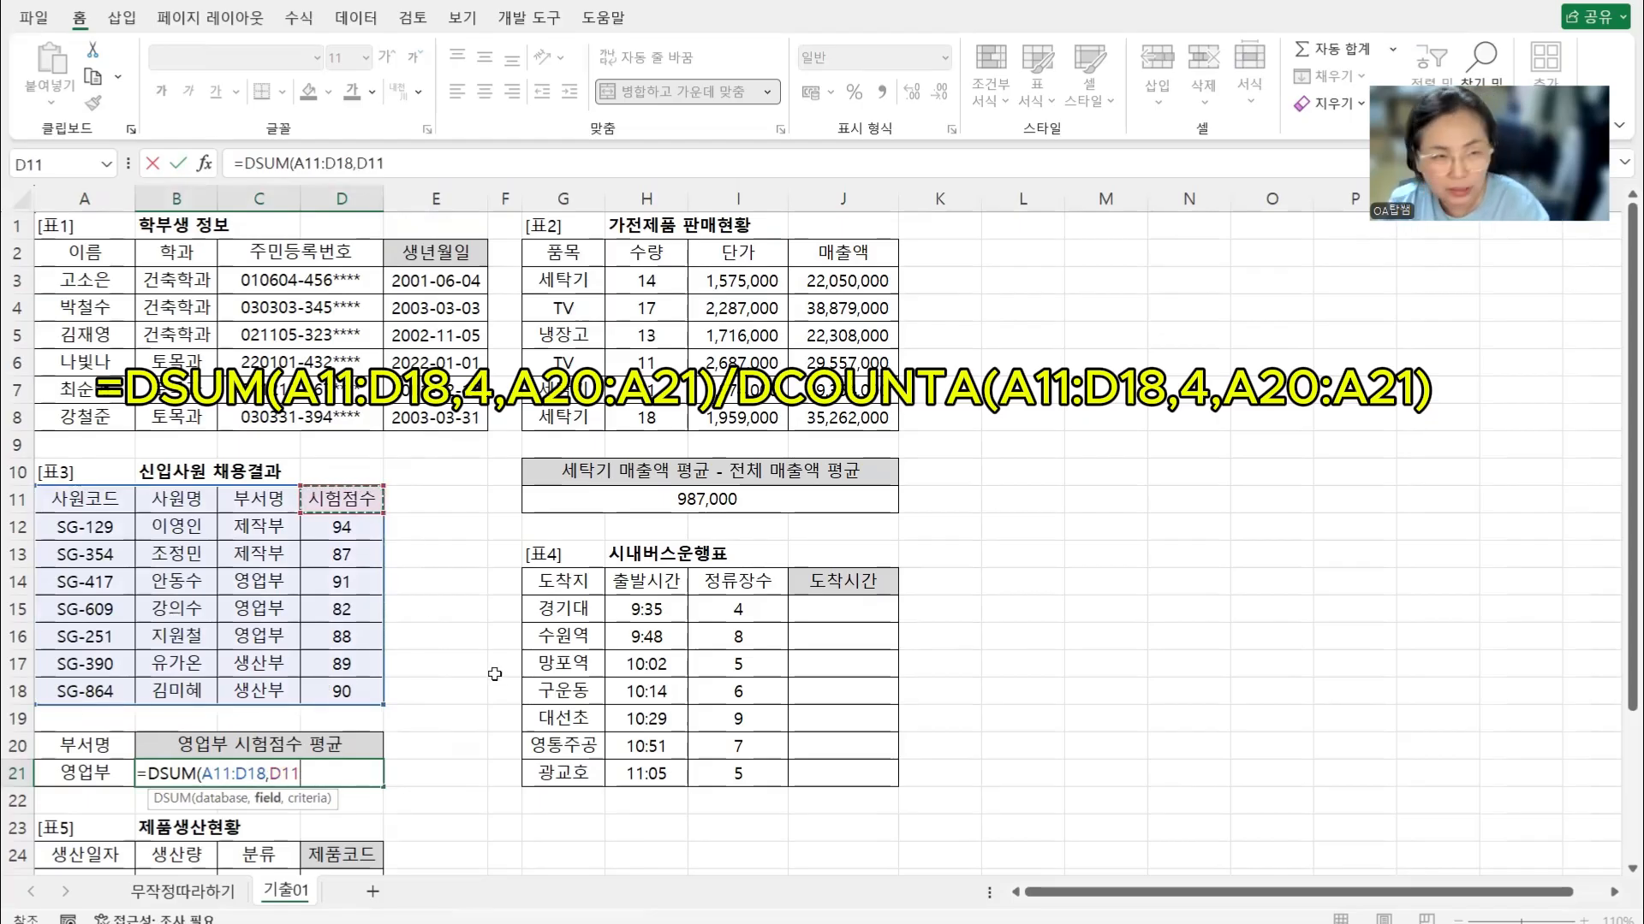
text(,)
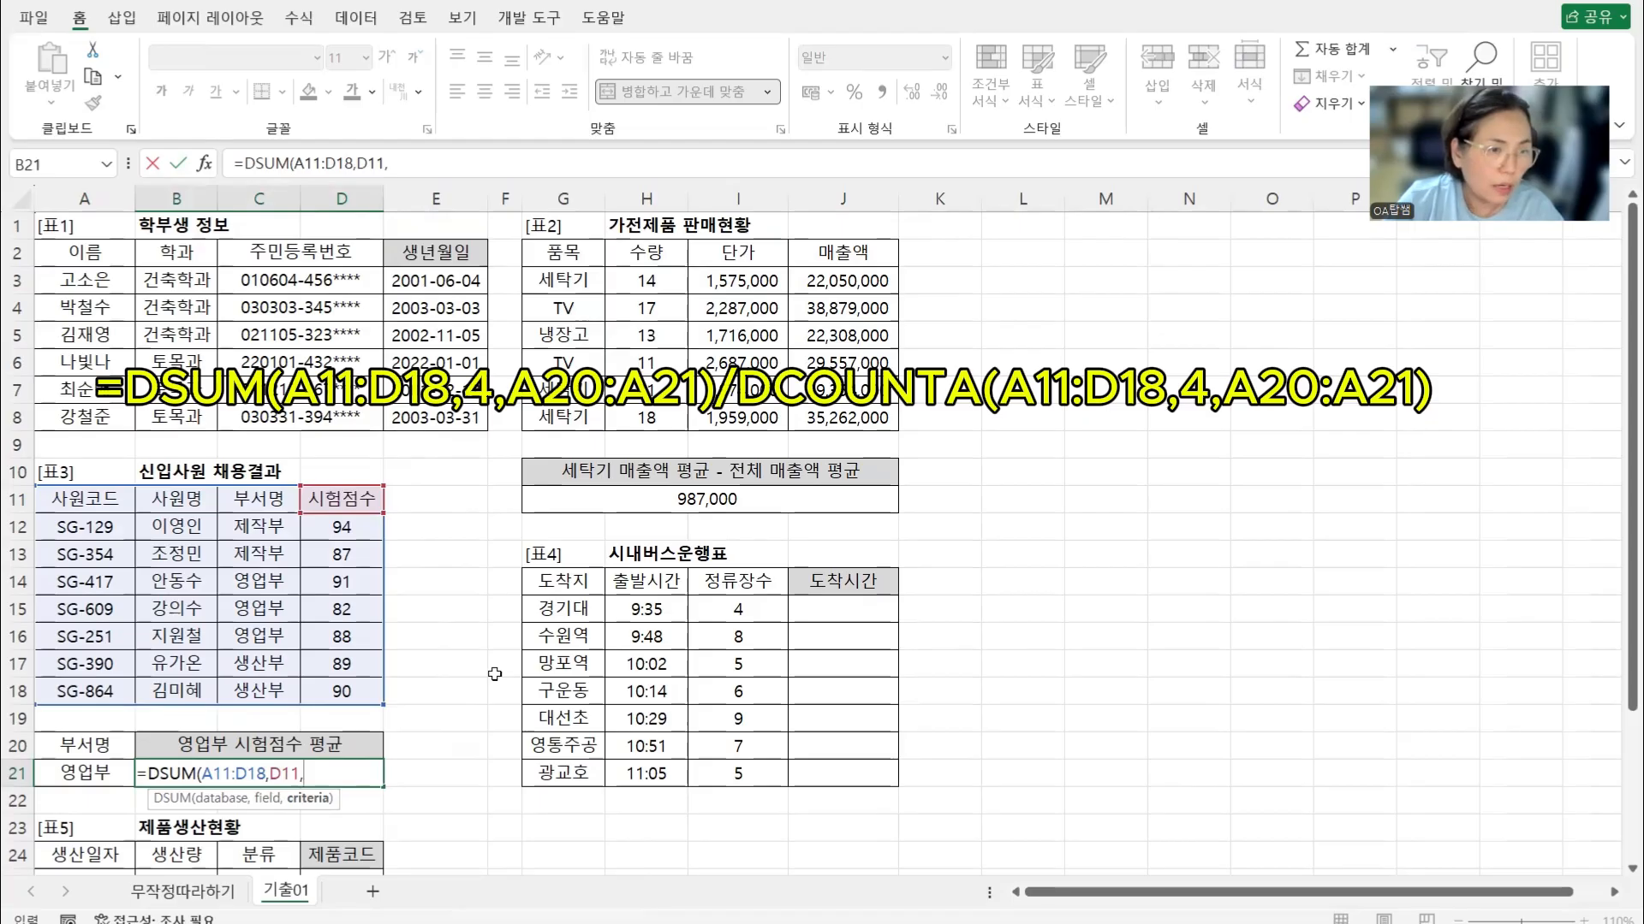
drag(86, 743, 86, 775)
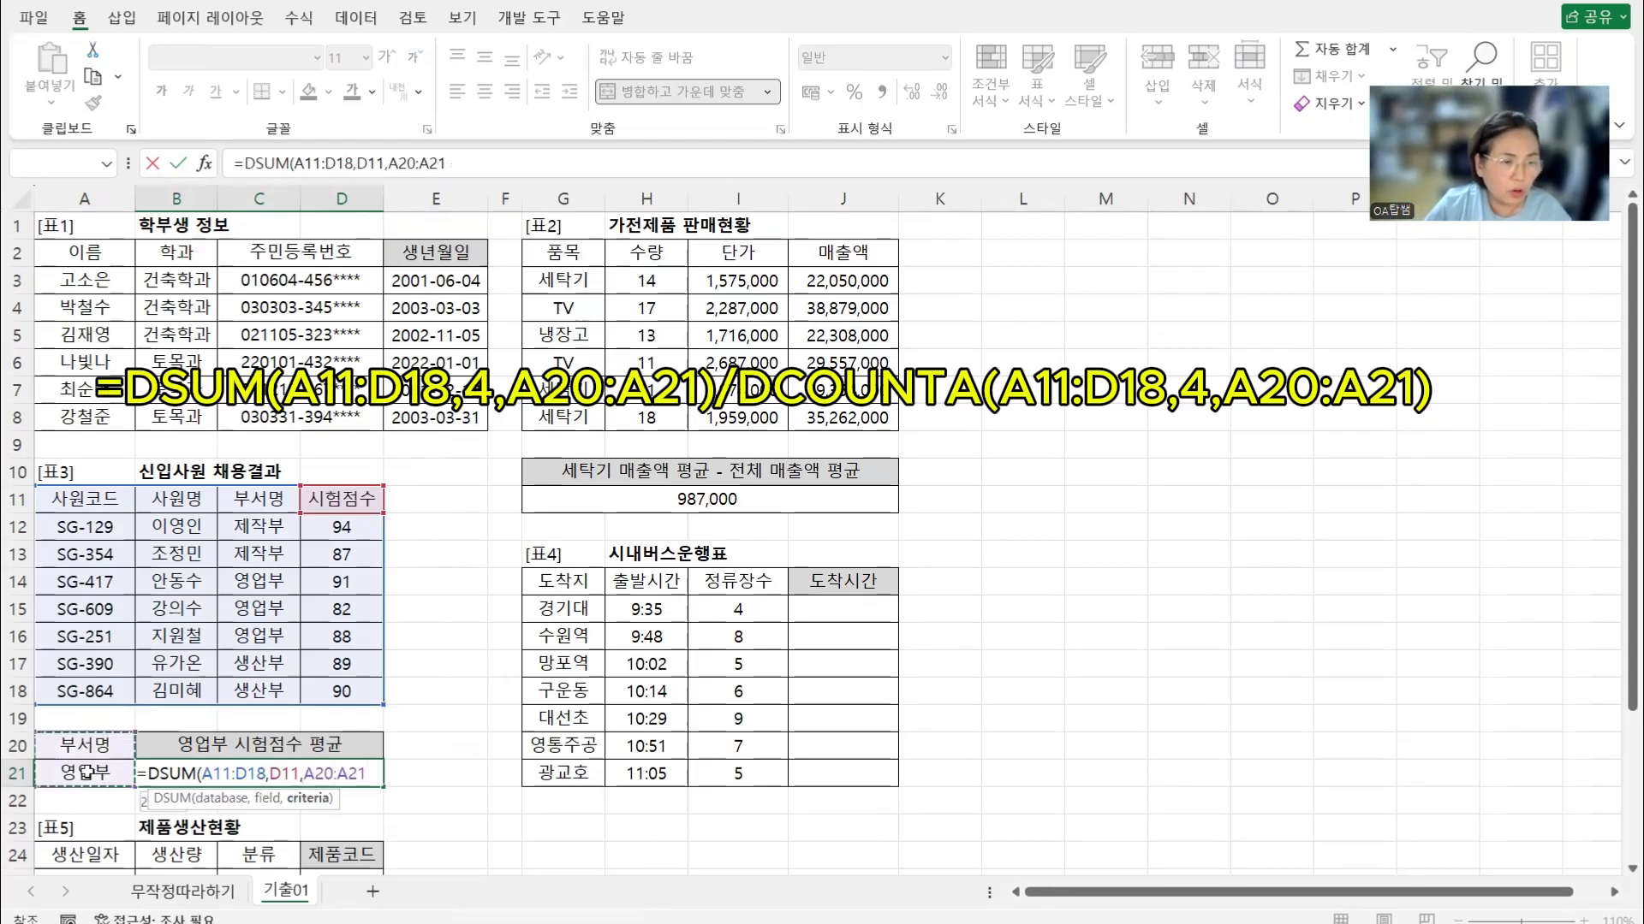
text())
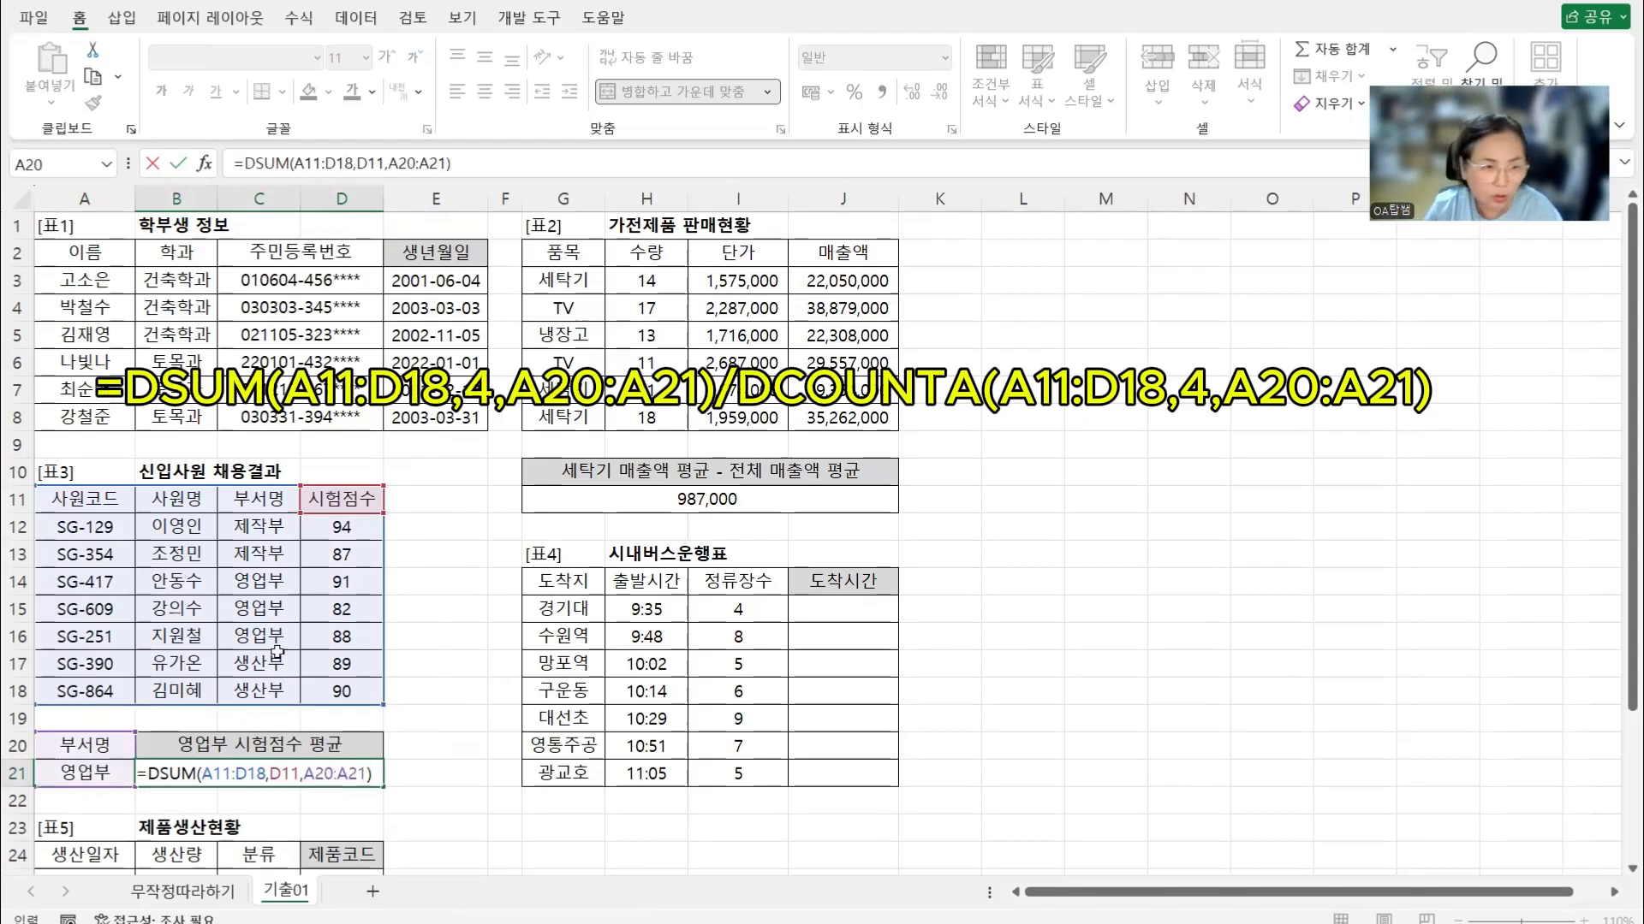
key(ctrl+Return)
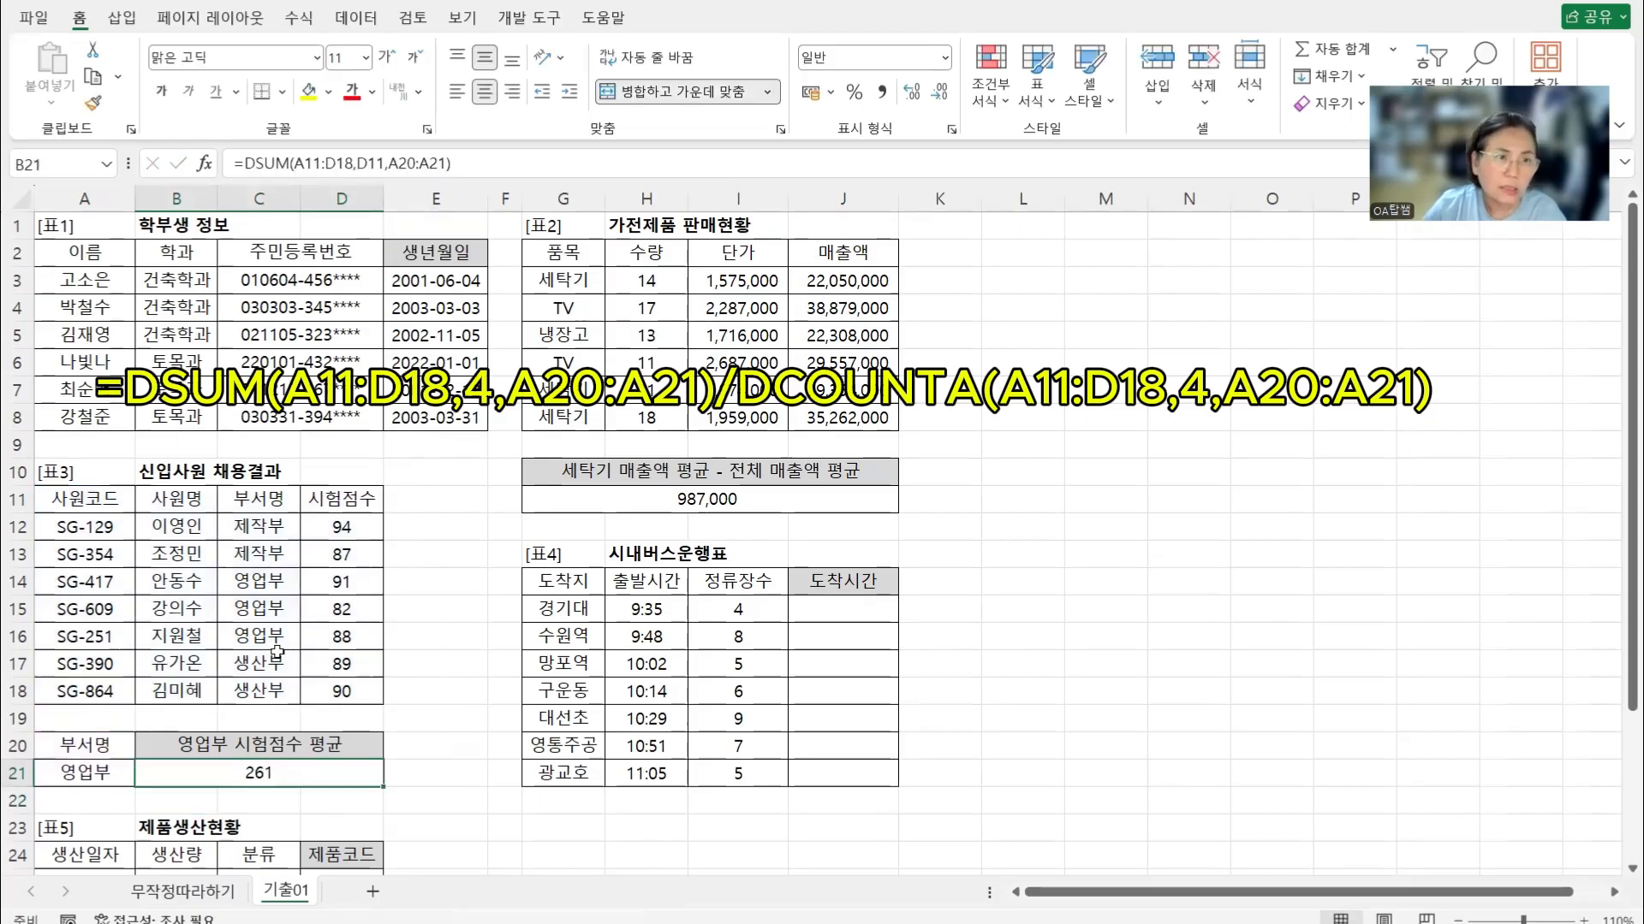
Extend B21's formula with a division by DCOUNTA, using A11:D18 as its database
click(507, 163)
text(-)
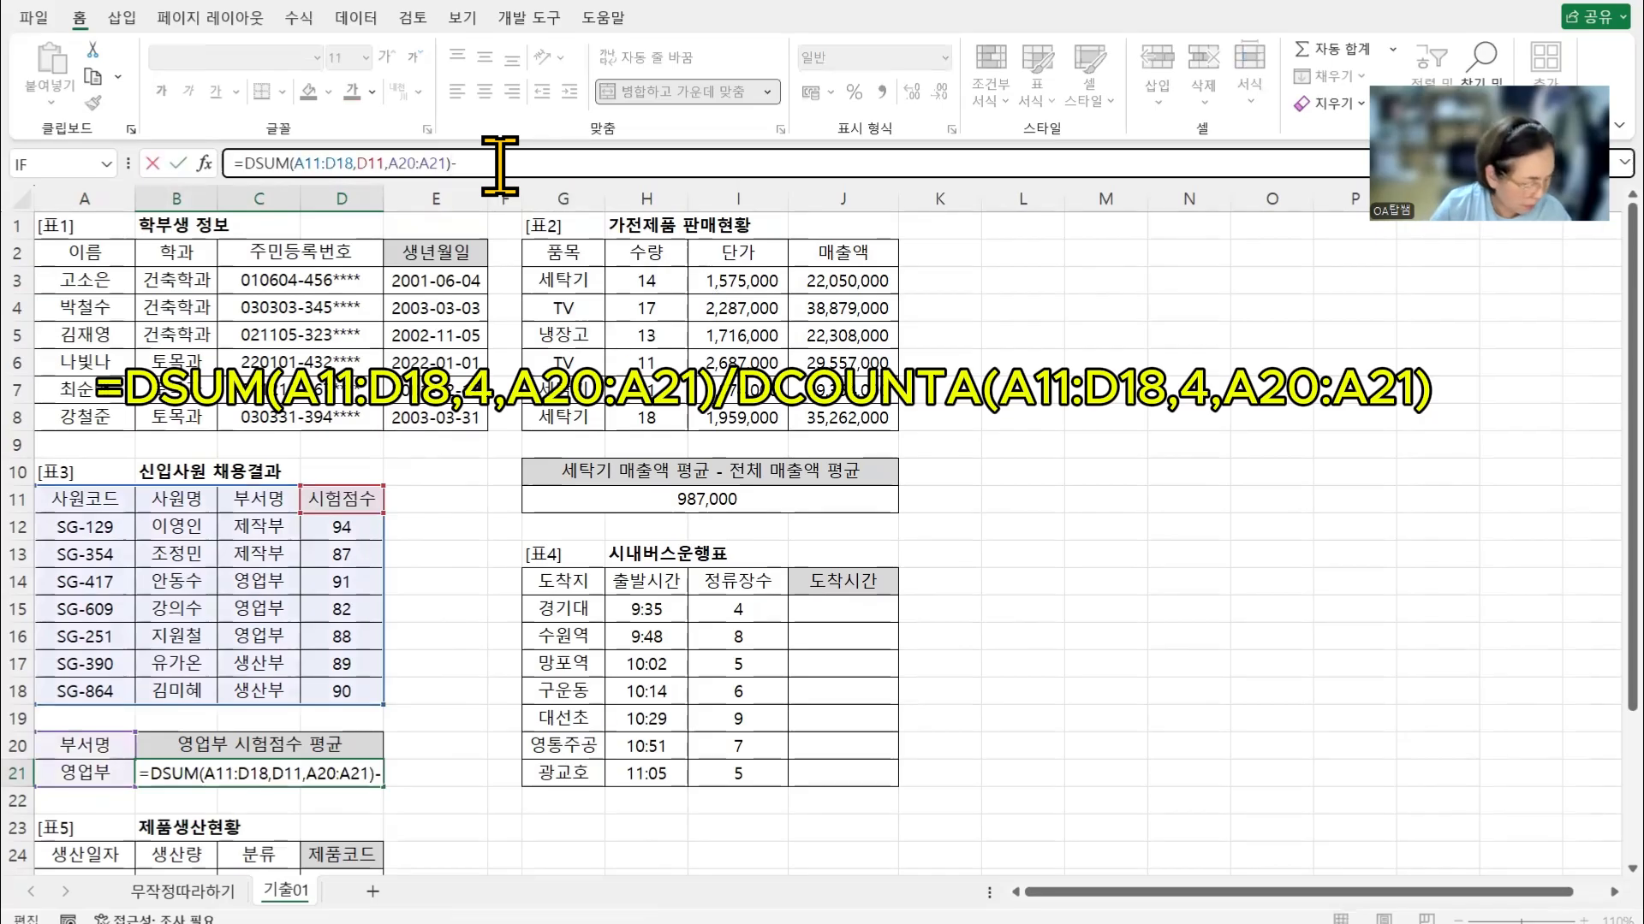
key(BackSpace)
text())
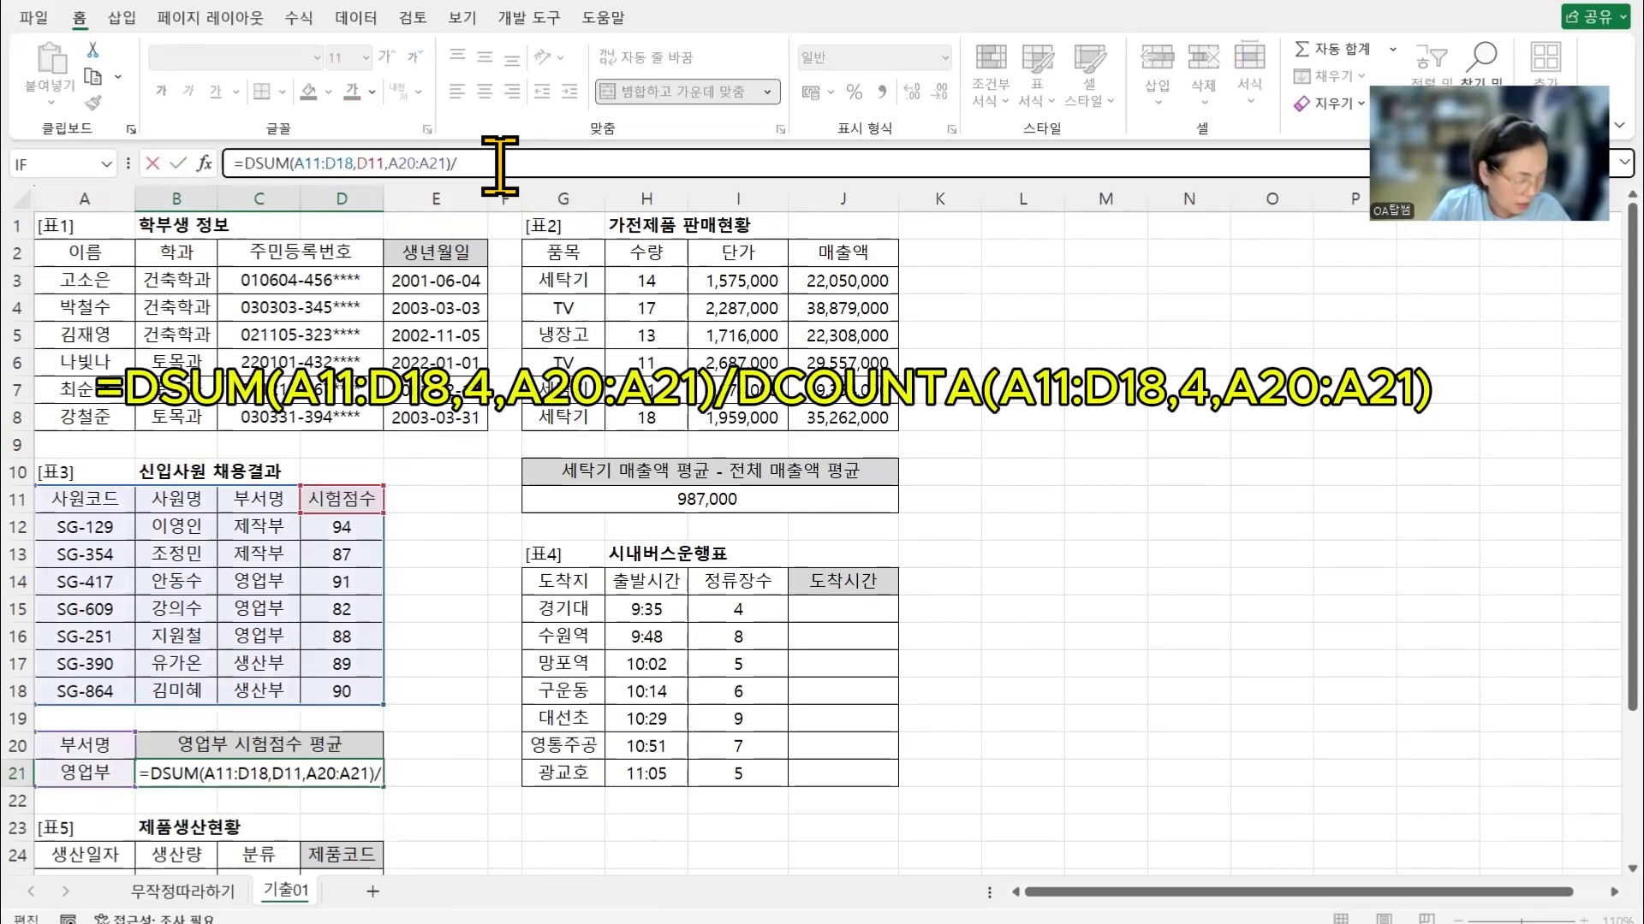
text(/D)
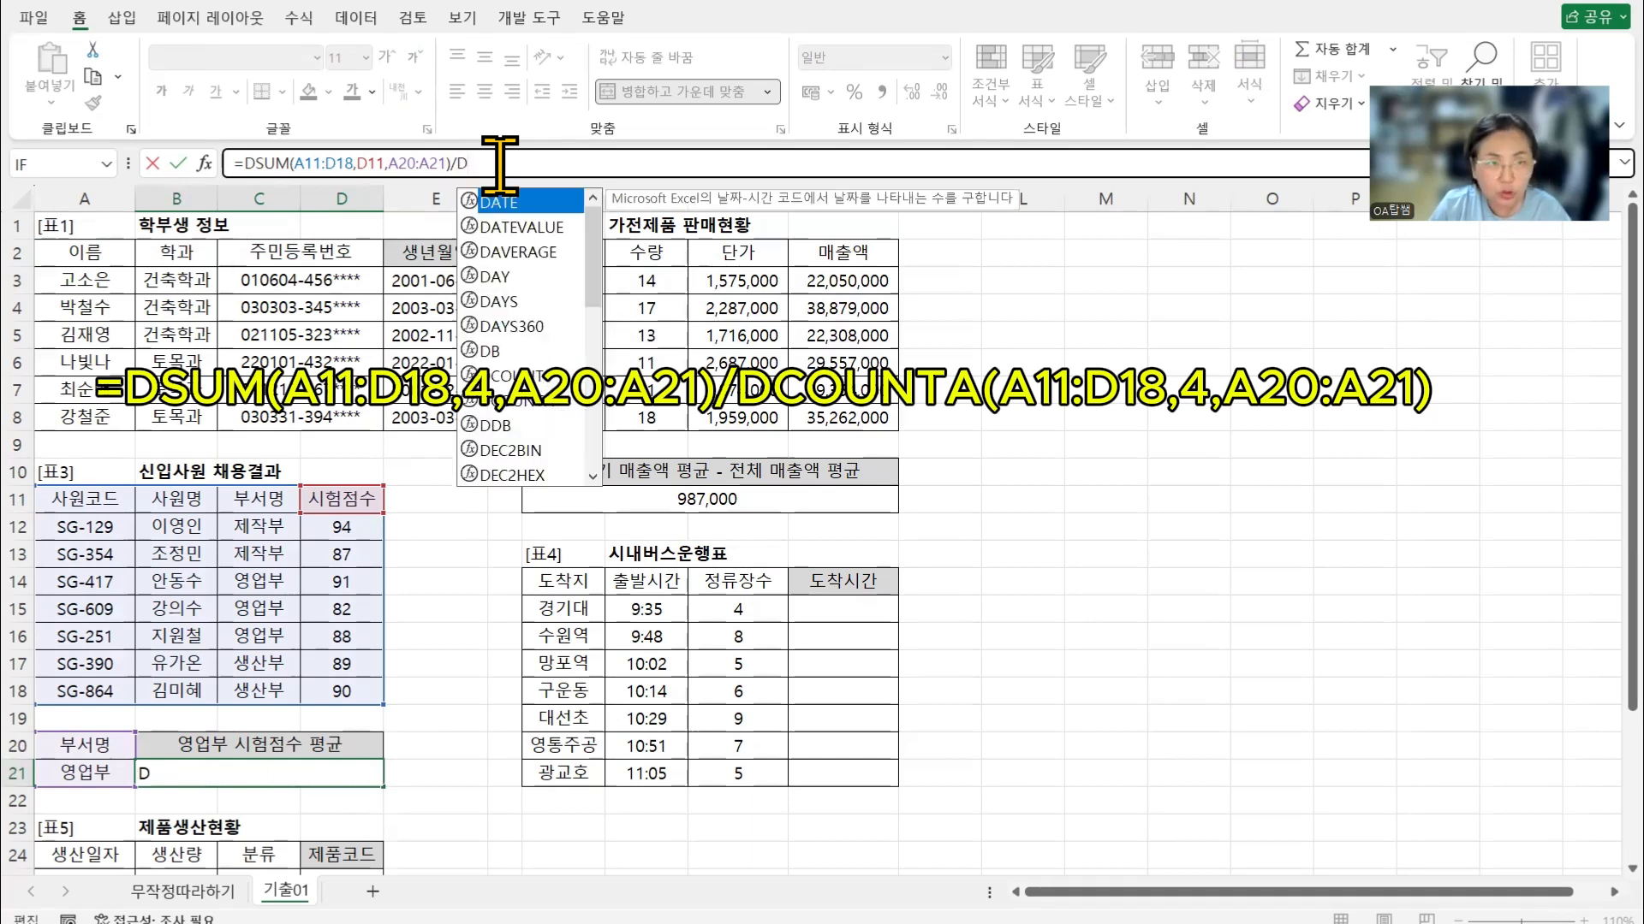
text(COUNTA)
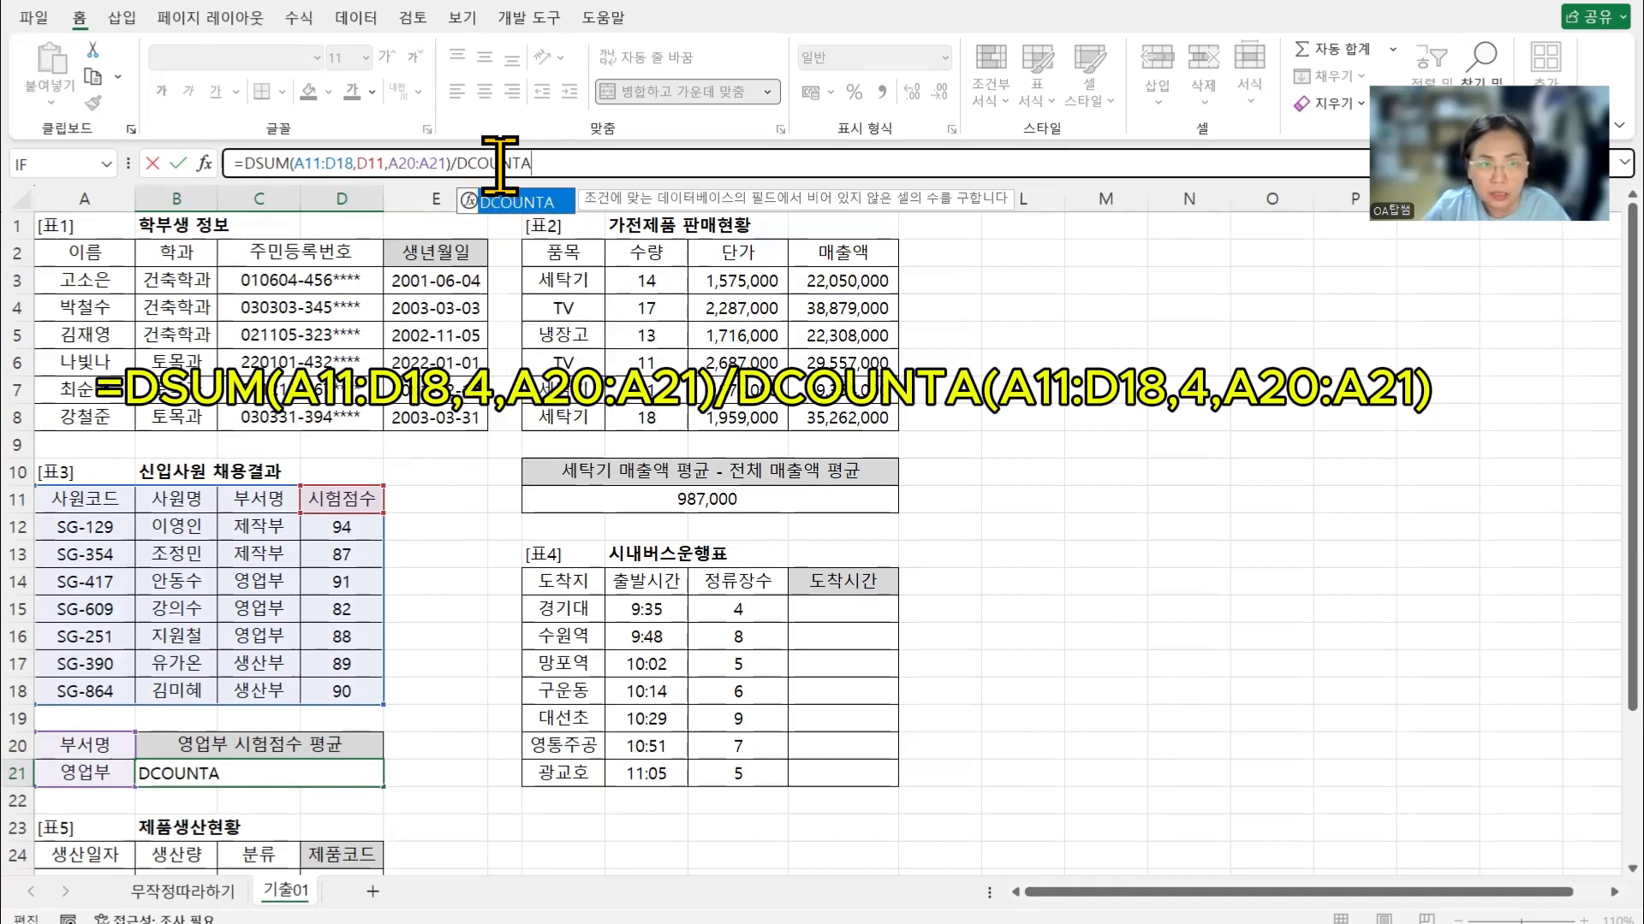
text(()
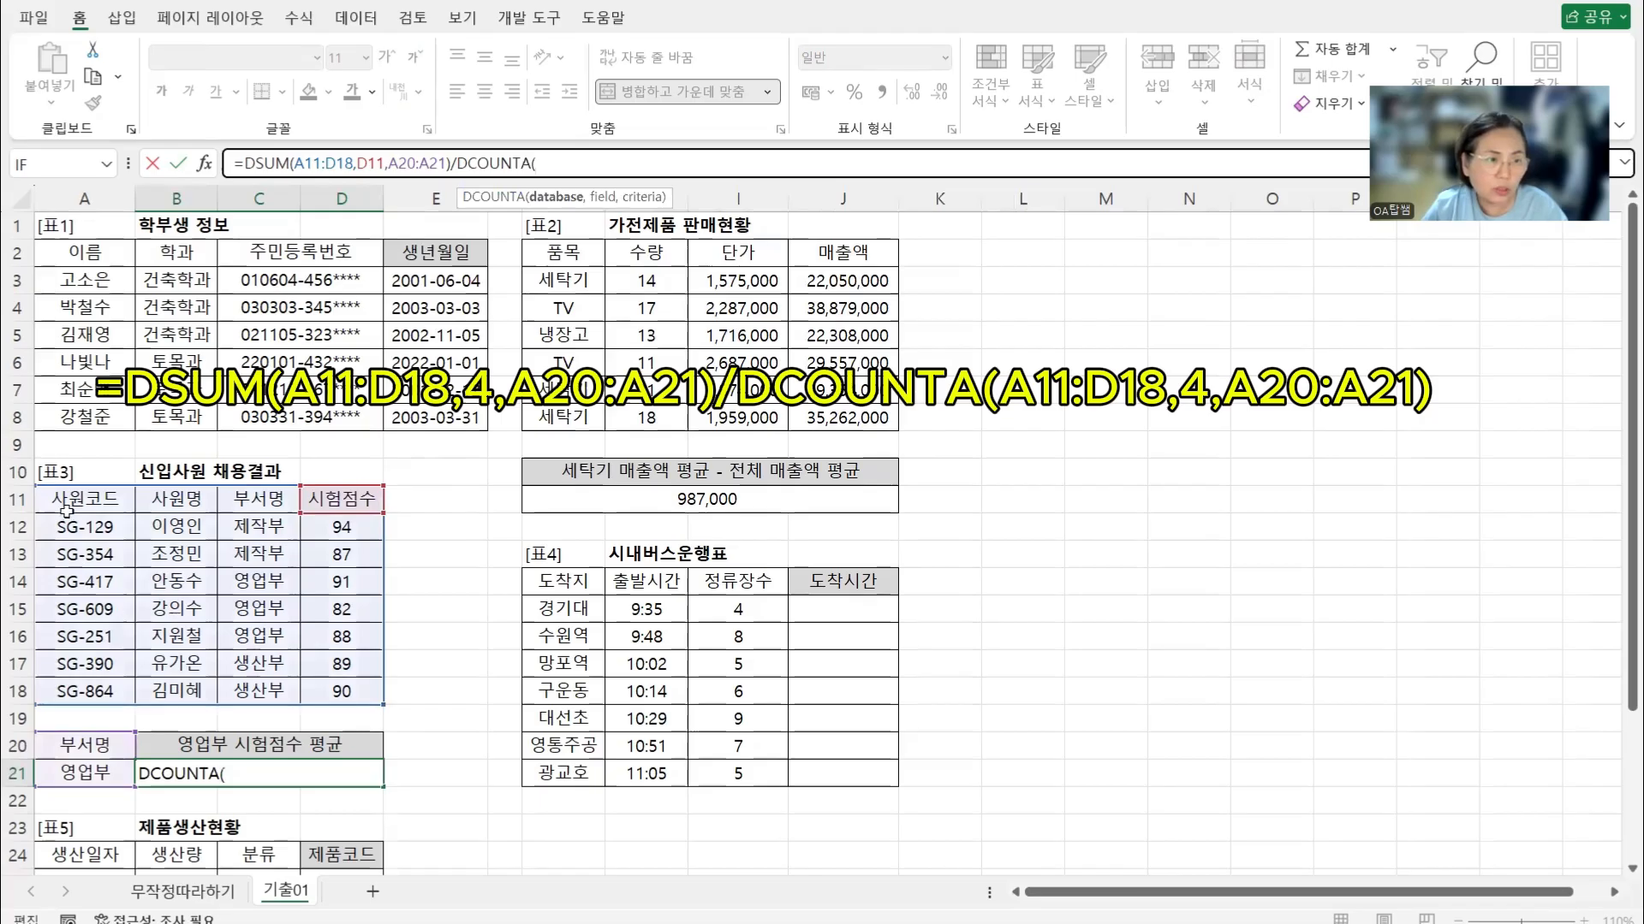
drag(66, 510, 331, 693)
text(,)
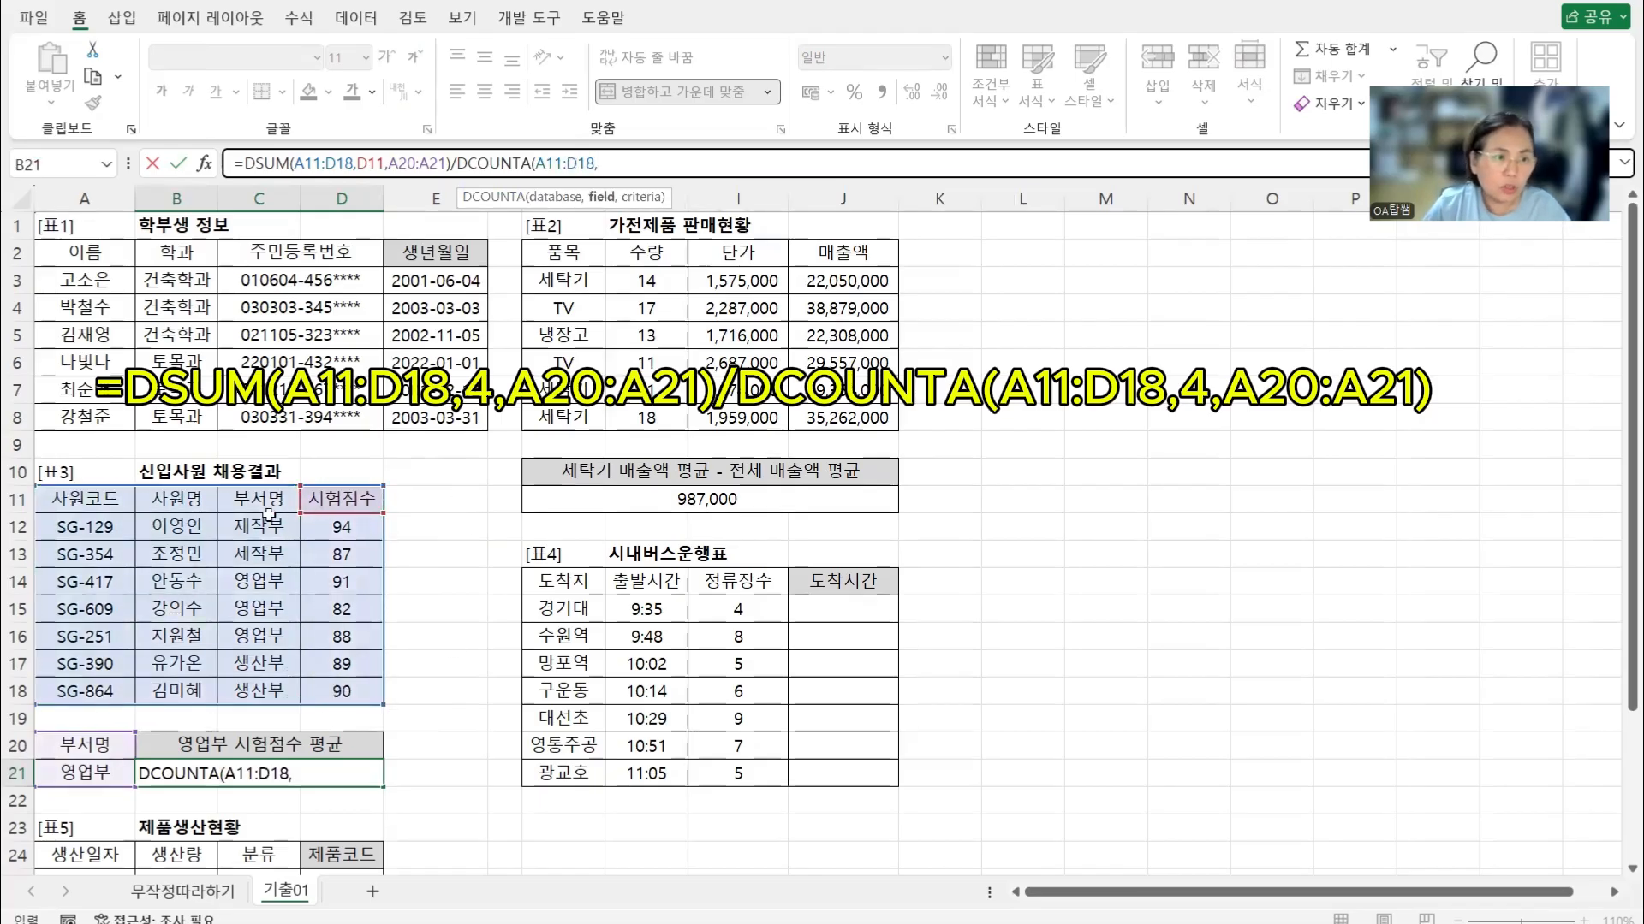
Complete the DCOUNTA part in B21 with the 부서명 header C11 as field and A20:A21 as criteria, and enter the formula
click(267, 496)
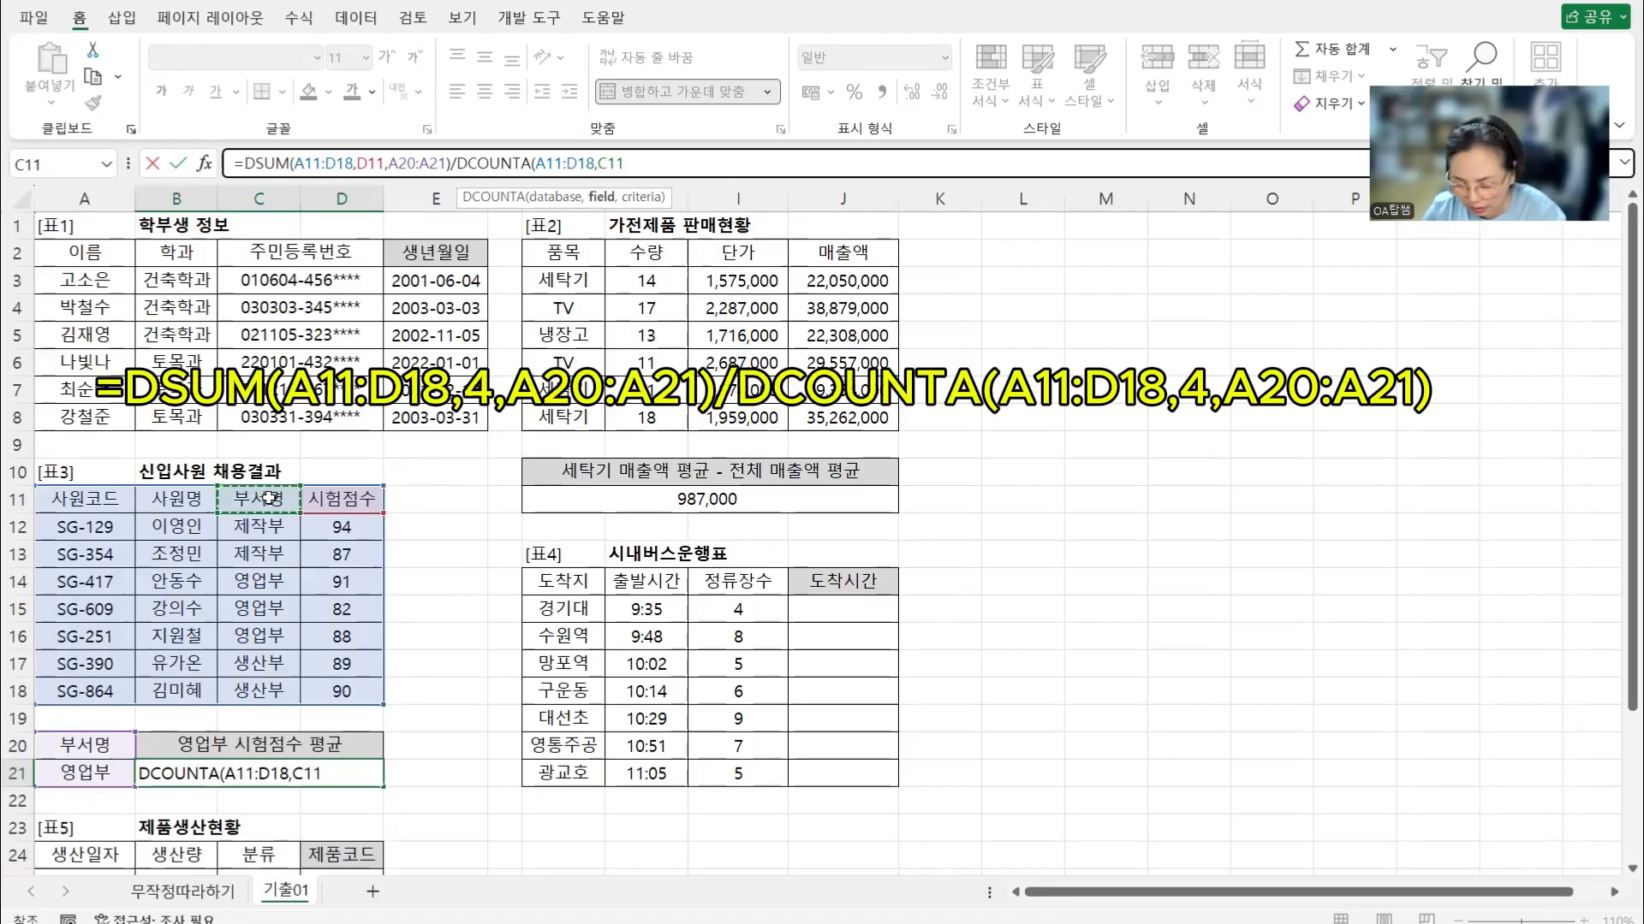
text(,)
mouse_move(477, 916)
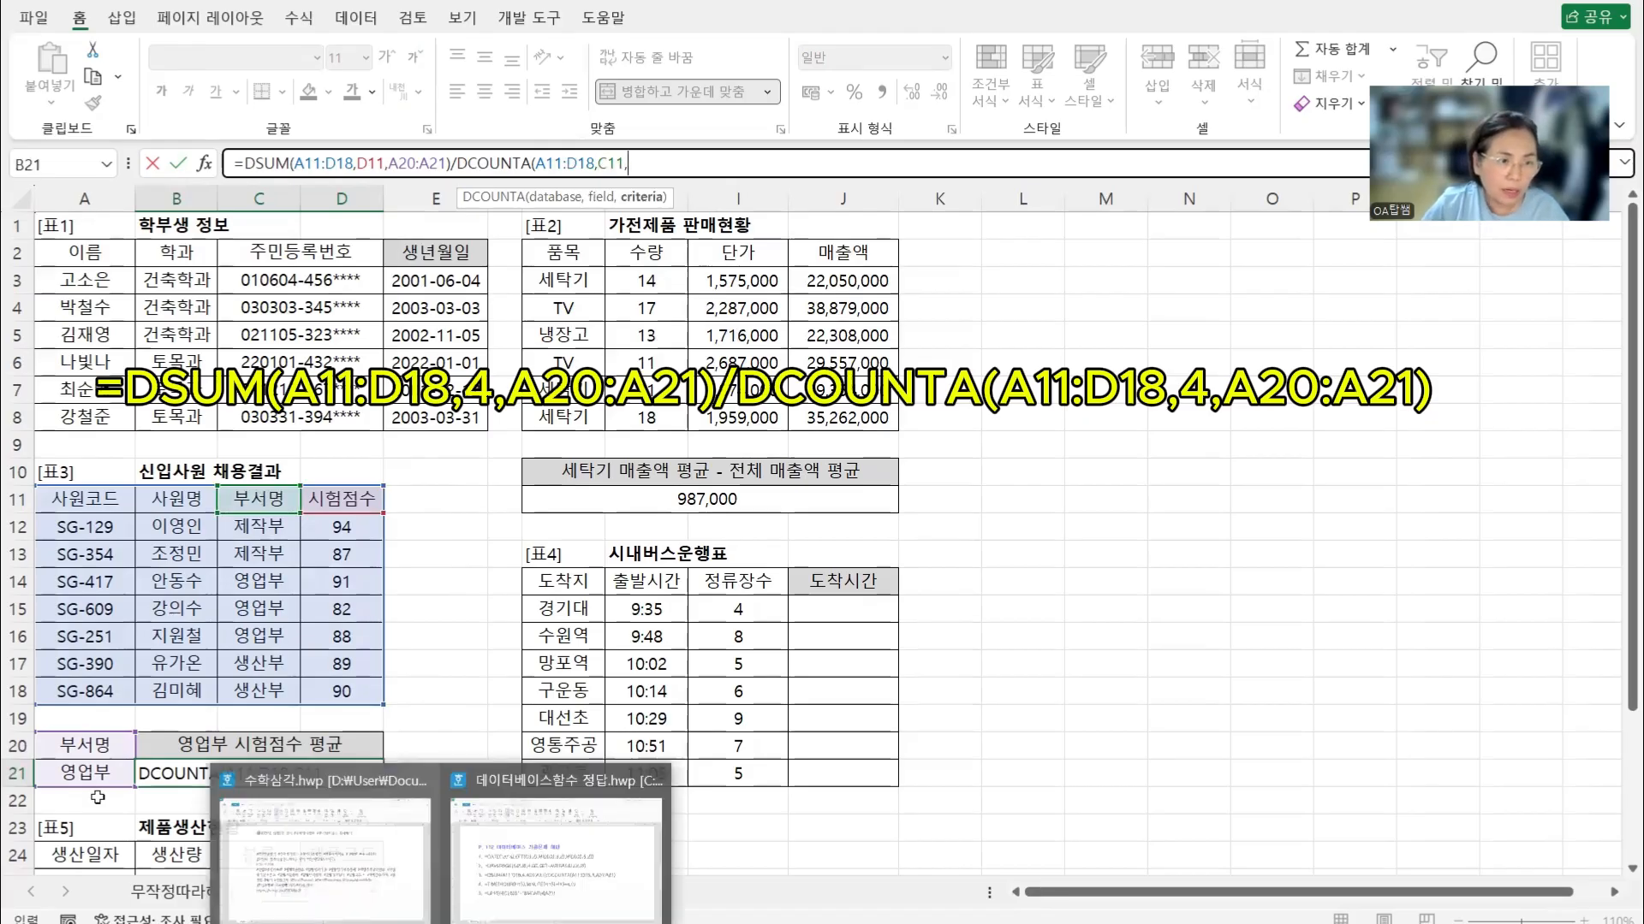
drag(84, 745, 85, 773)
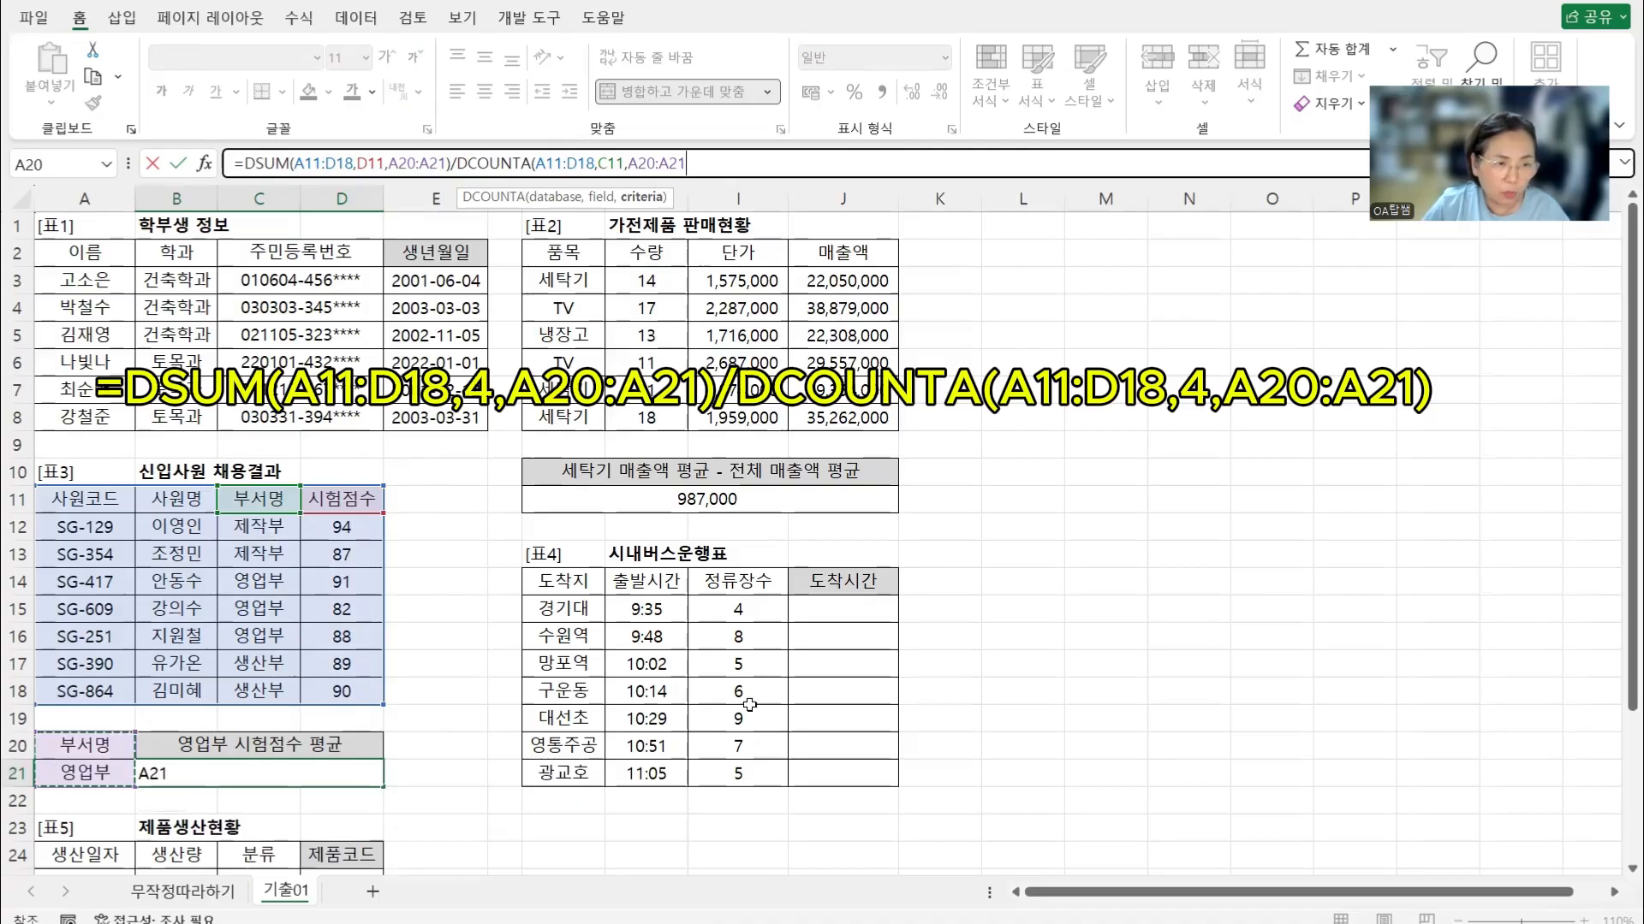
text())
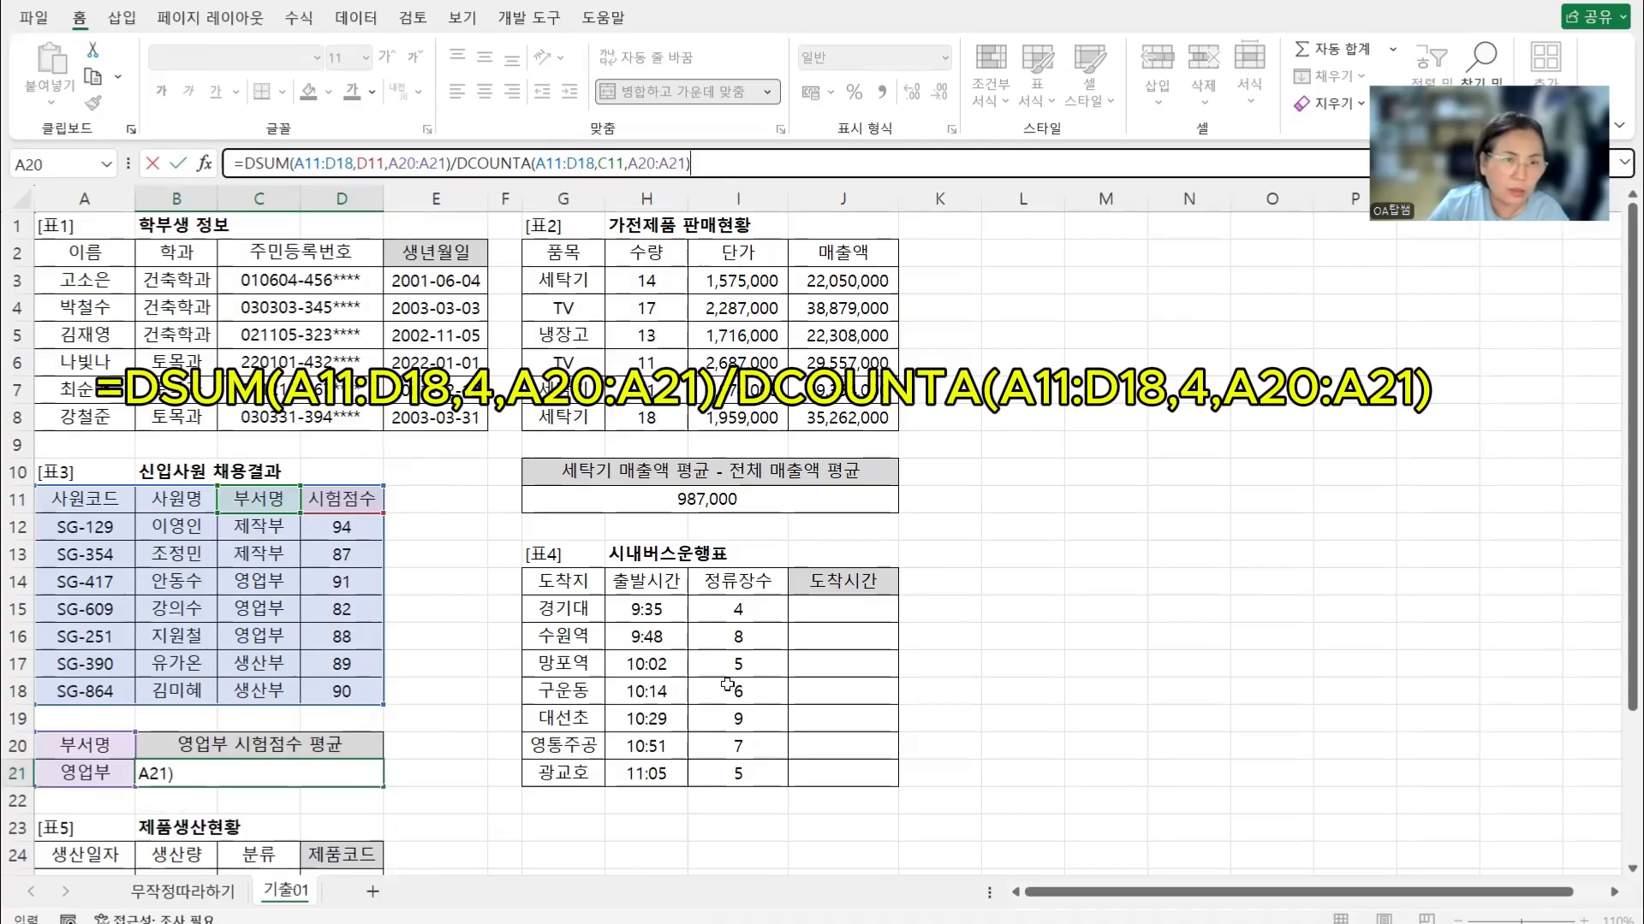
key(Return)
key(Up)
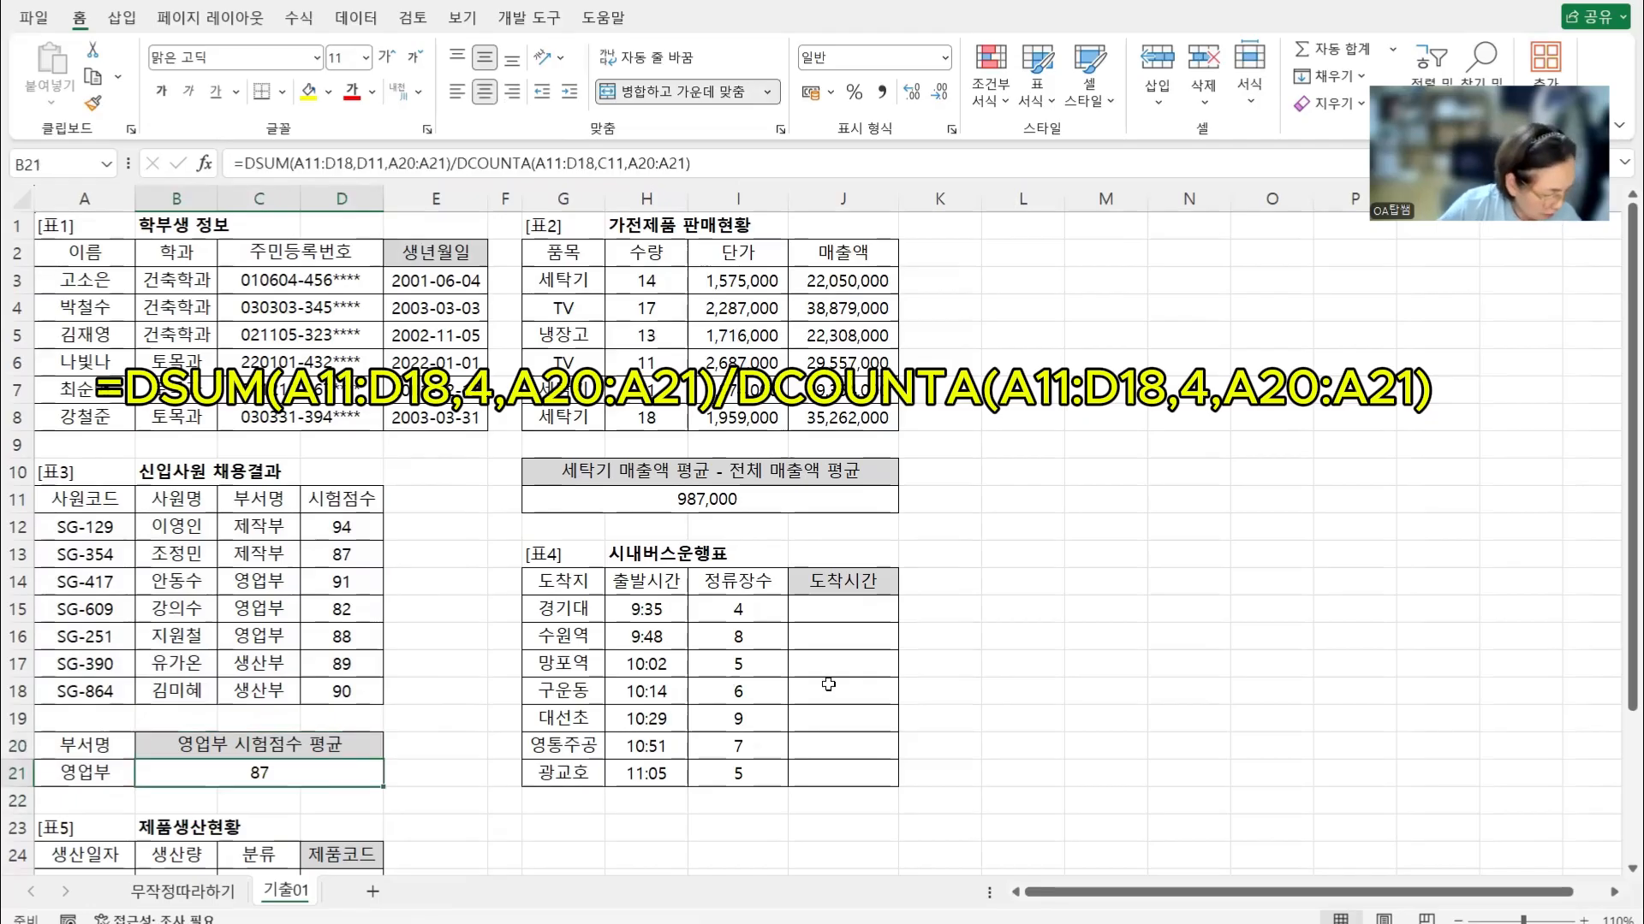
Begin a TIME formula in 표4's first 도착시간 cell, J15, with HOUR(H15) as the hour argument
click(849, 614)
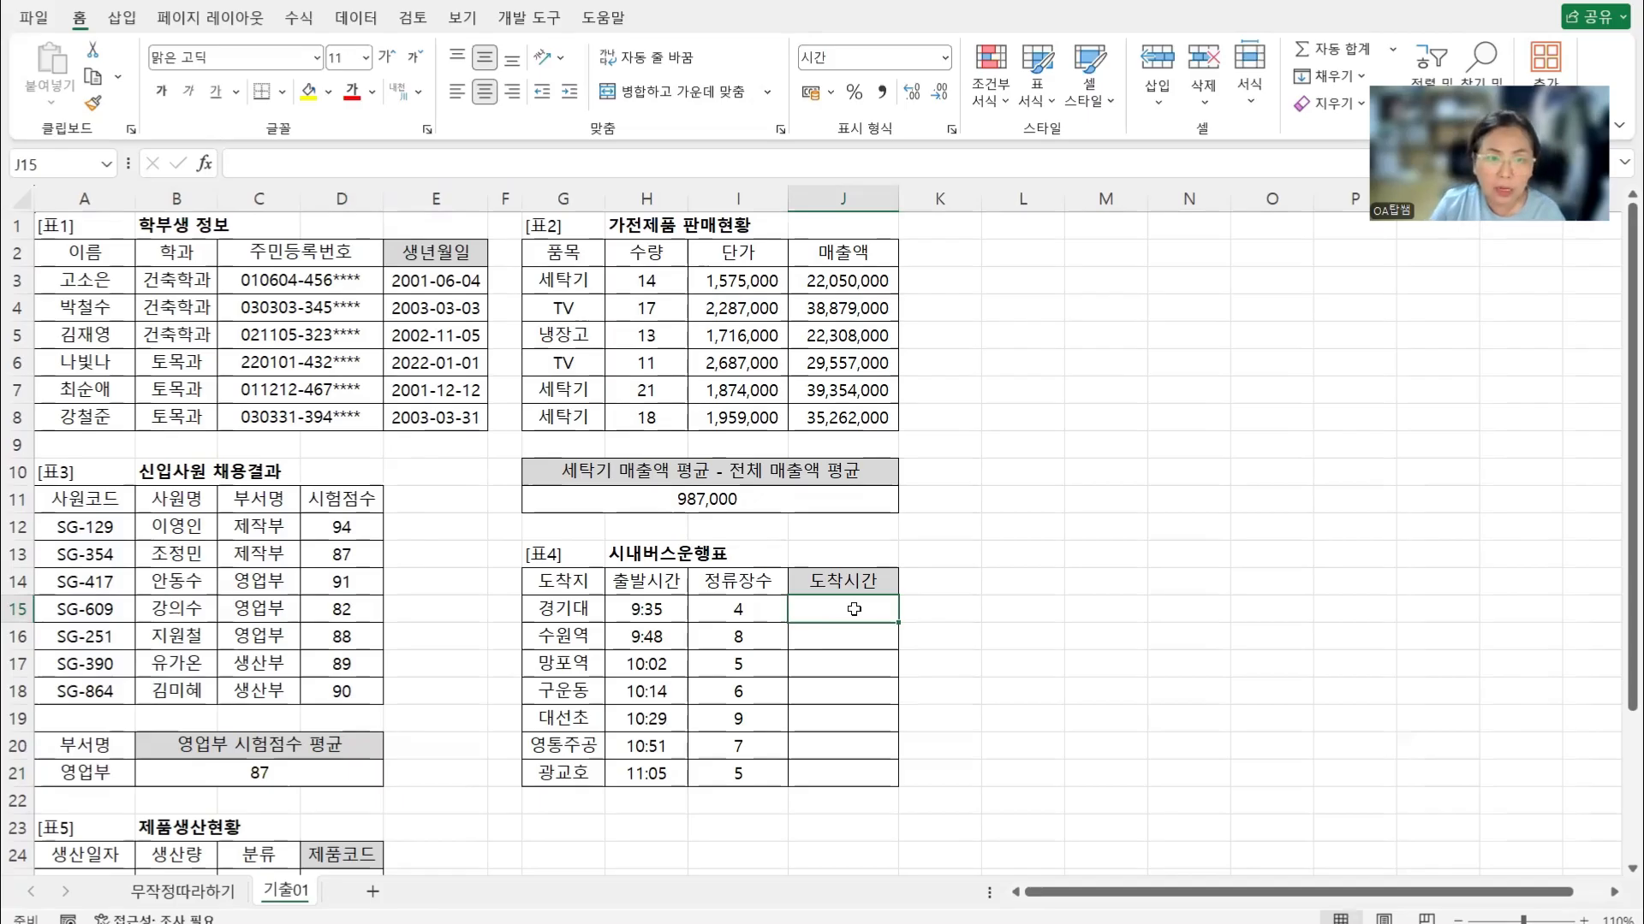
text(=)
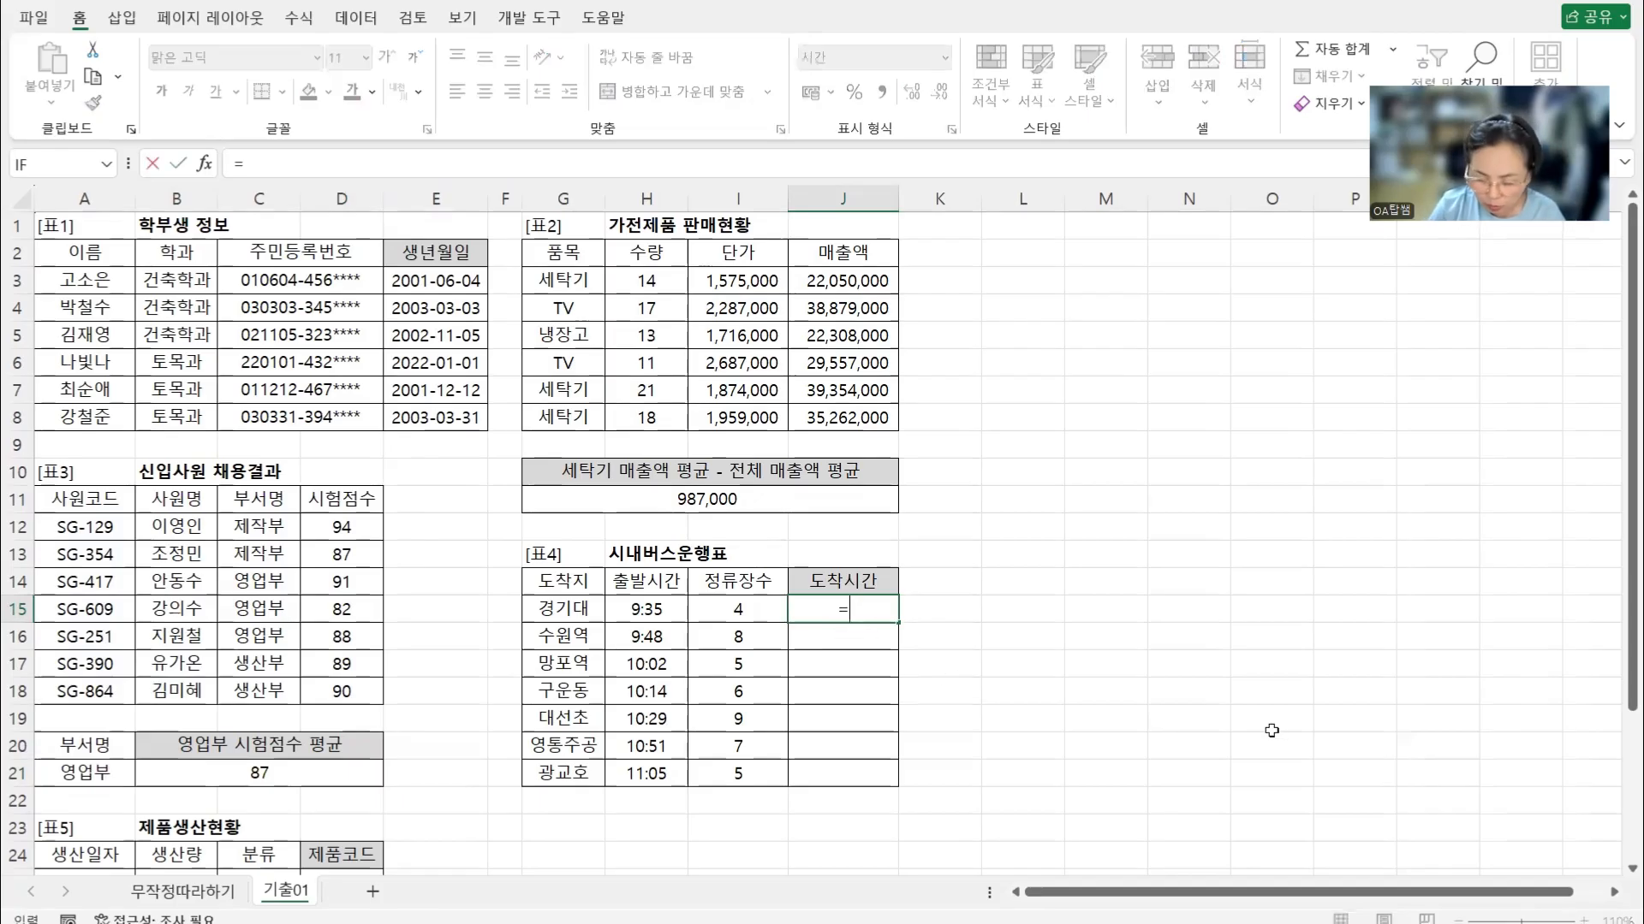
text(TIME)
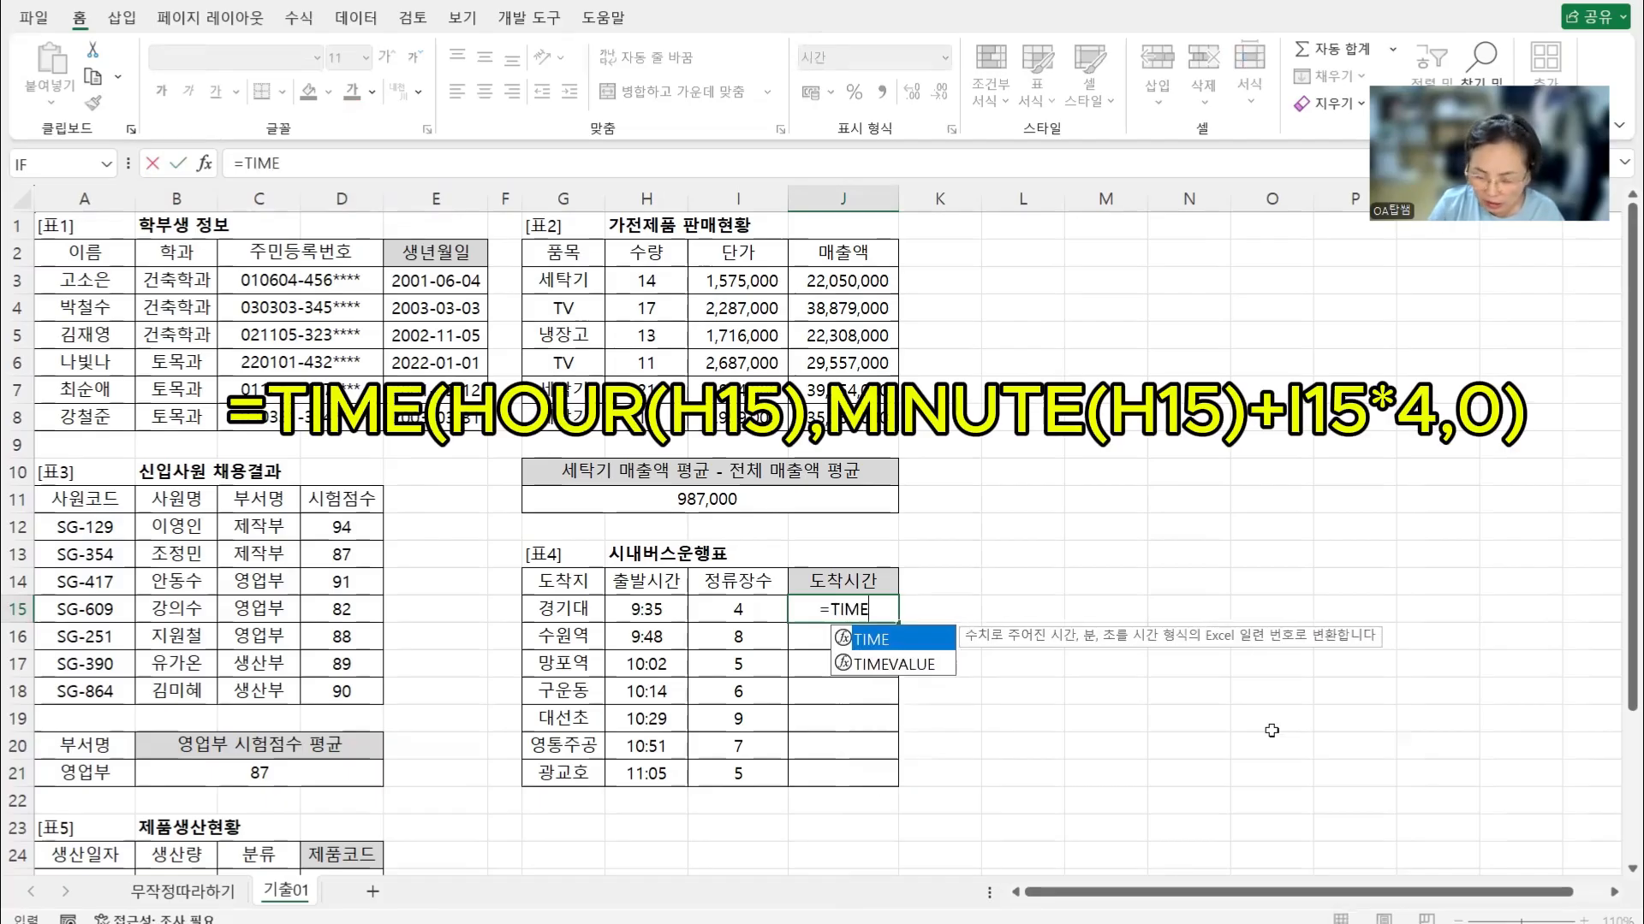
text(()
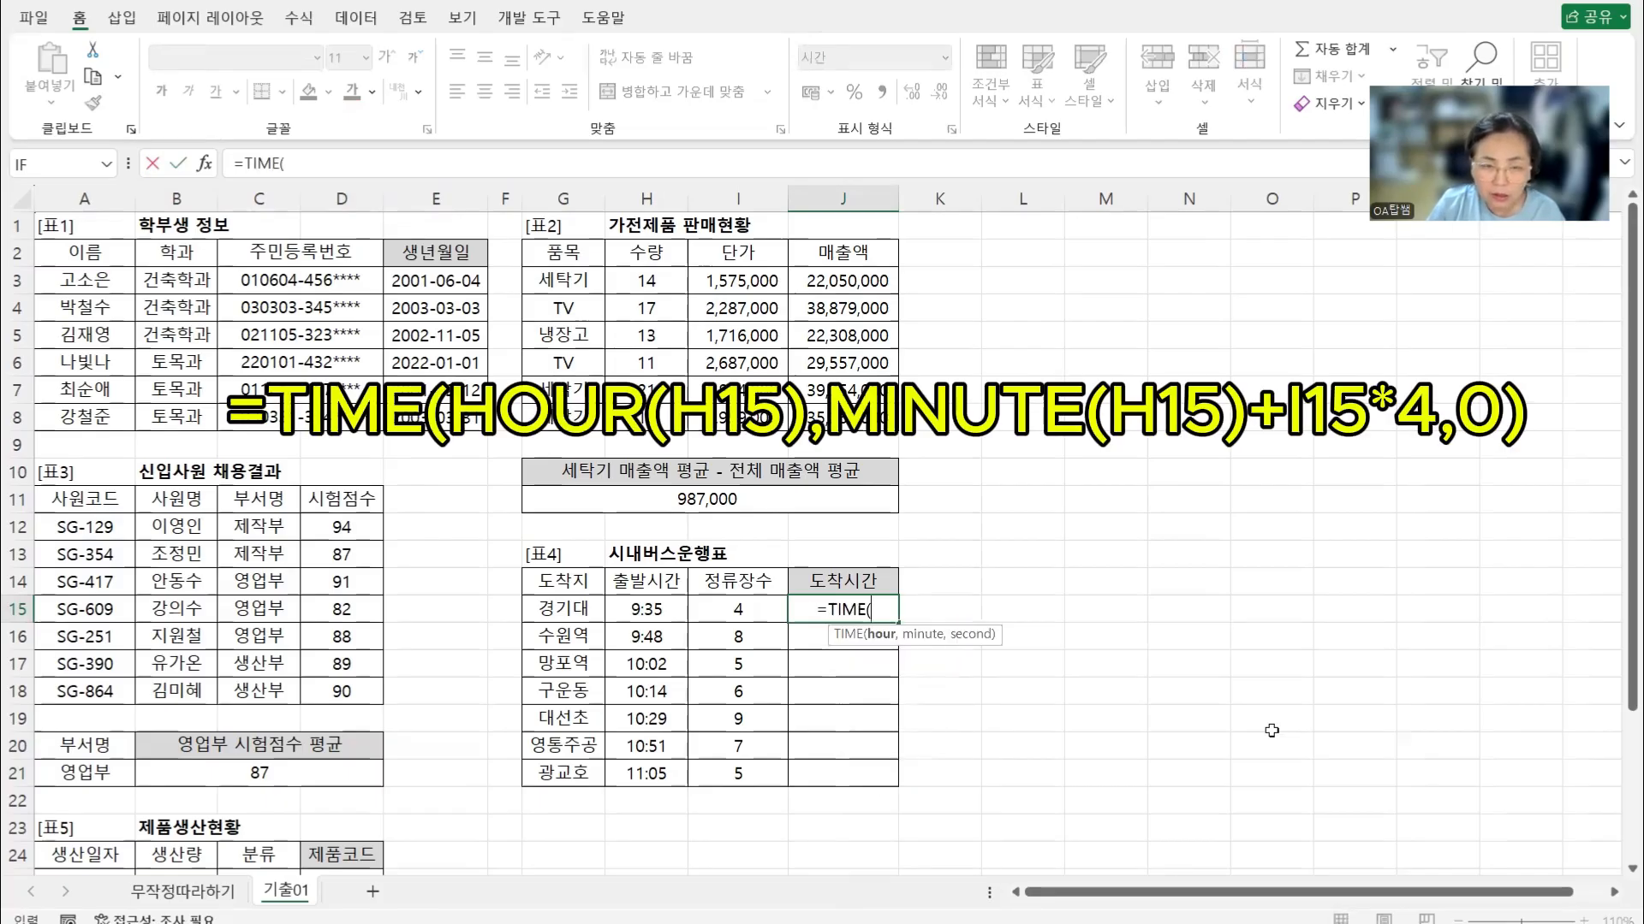
text(HOUR)
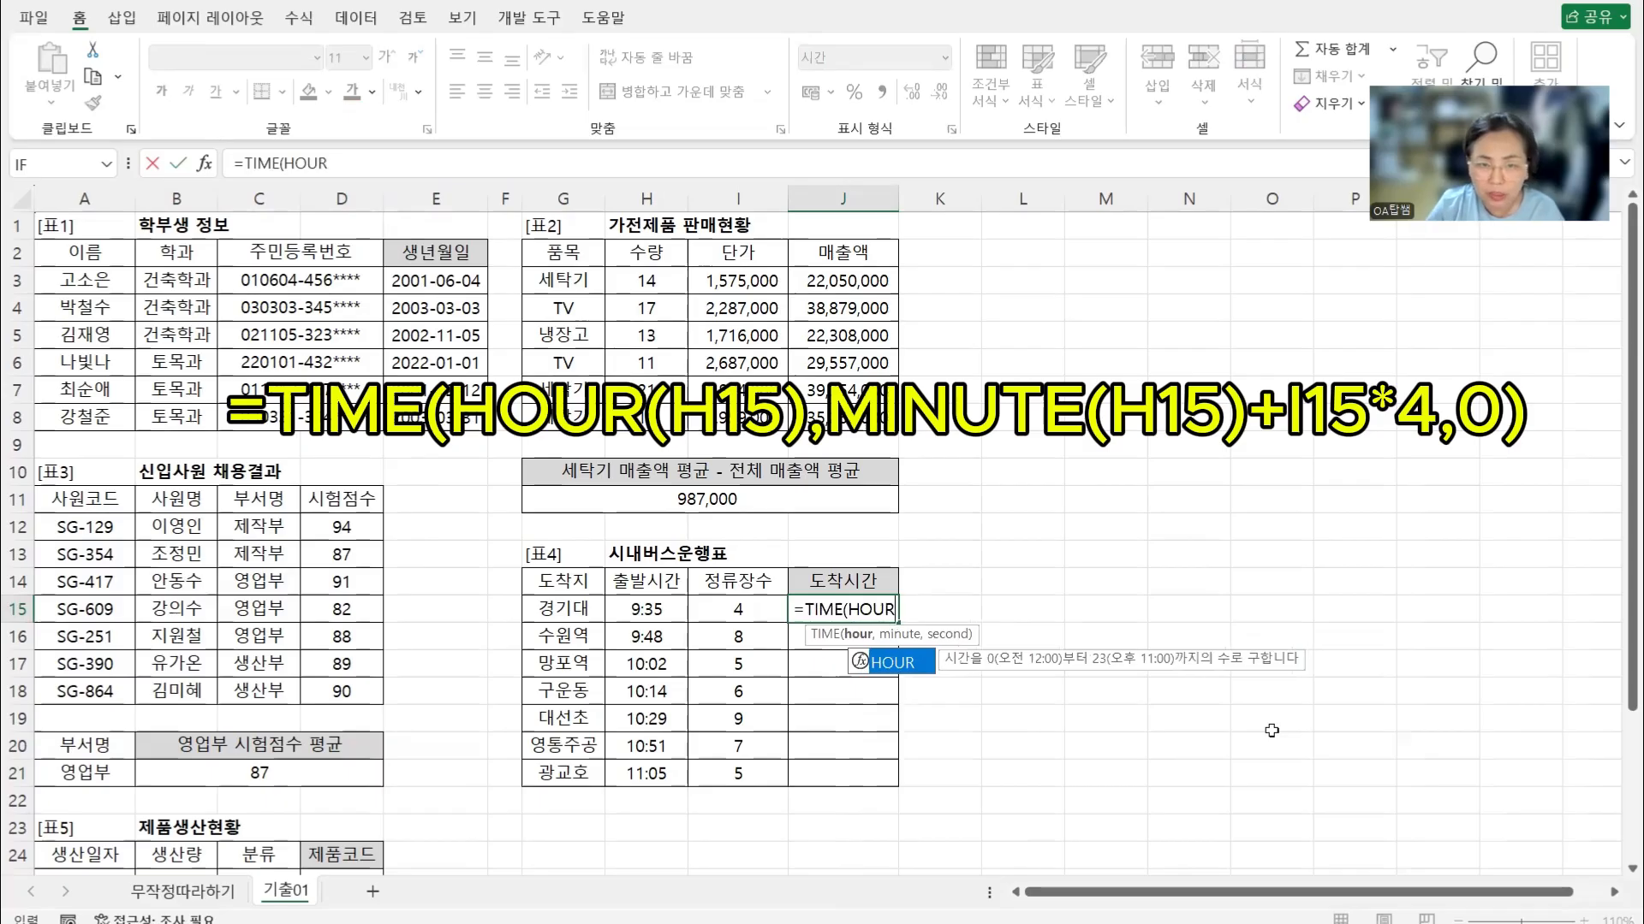
text(()
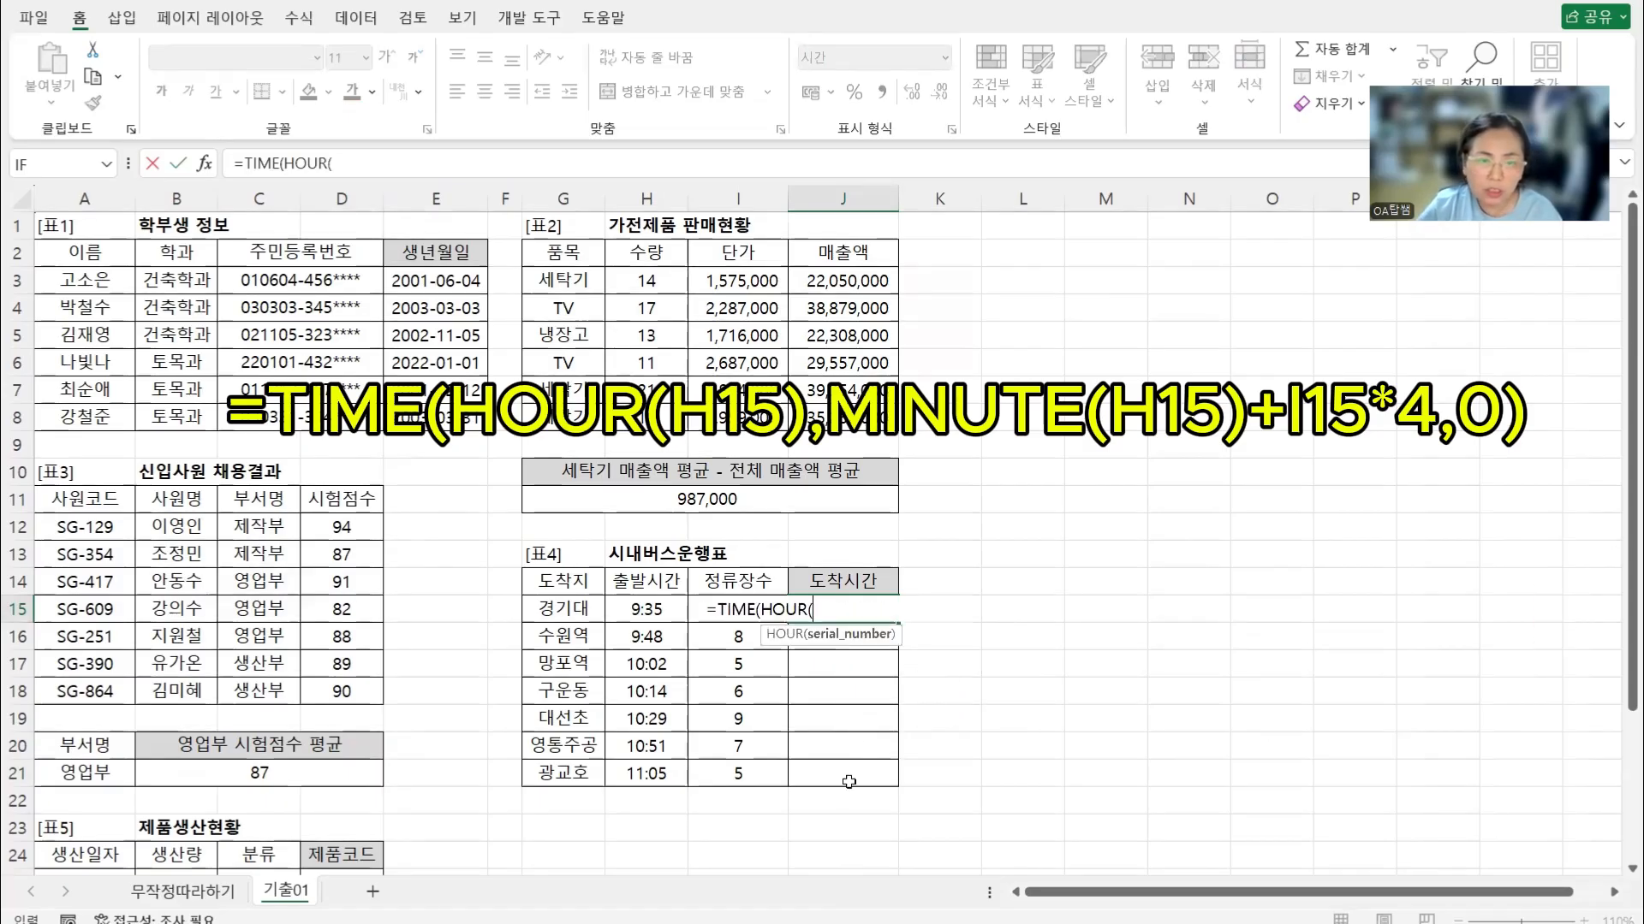
click(656, 610)
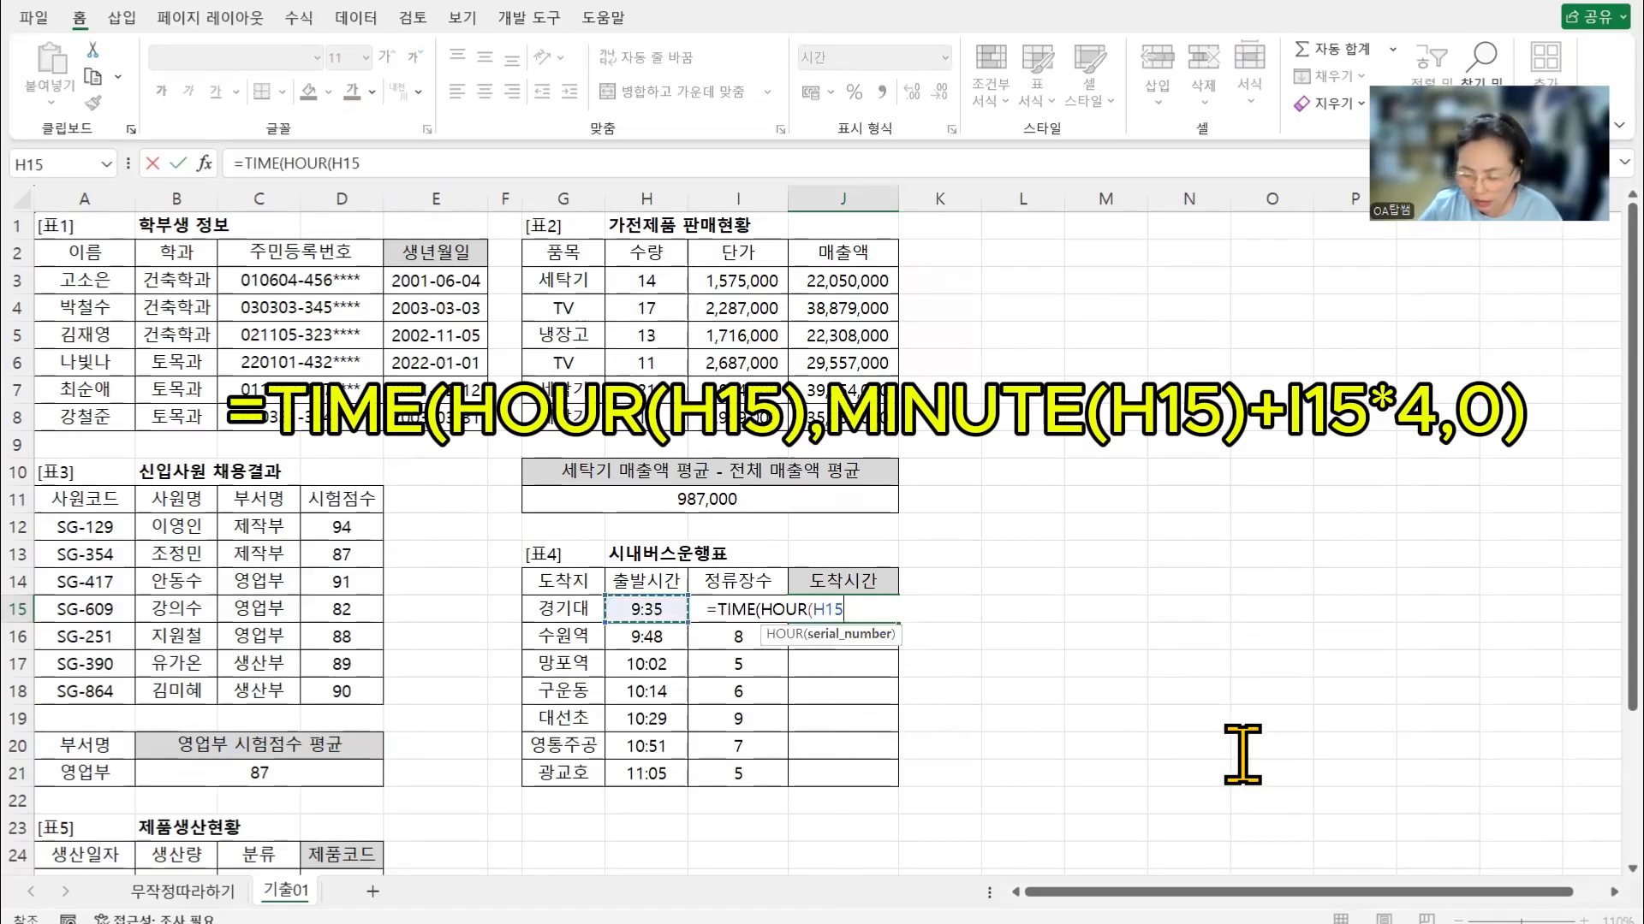
text())
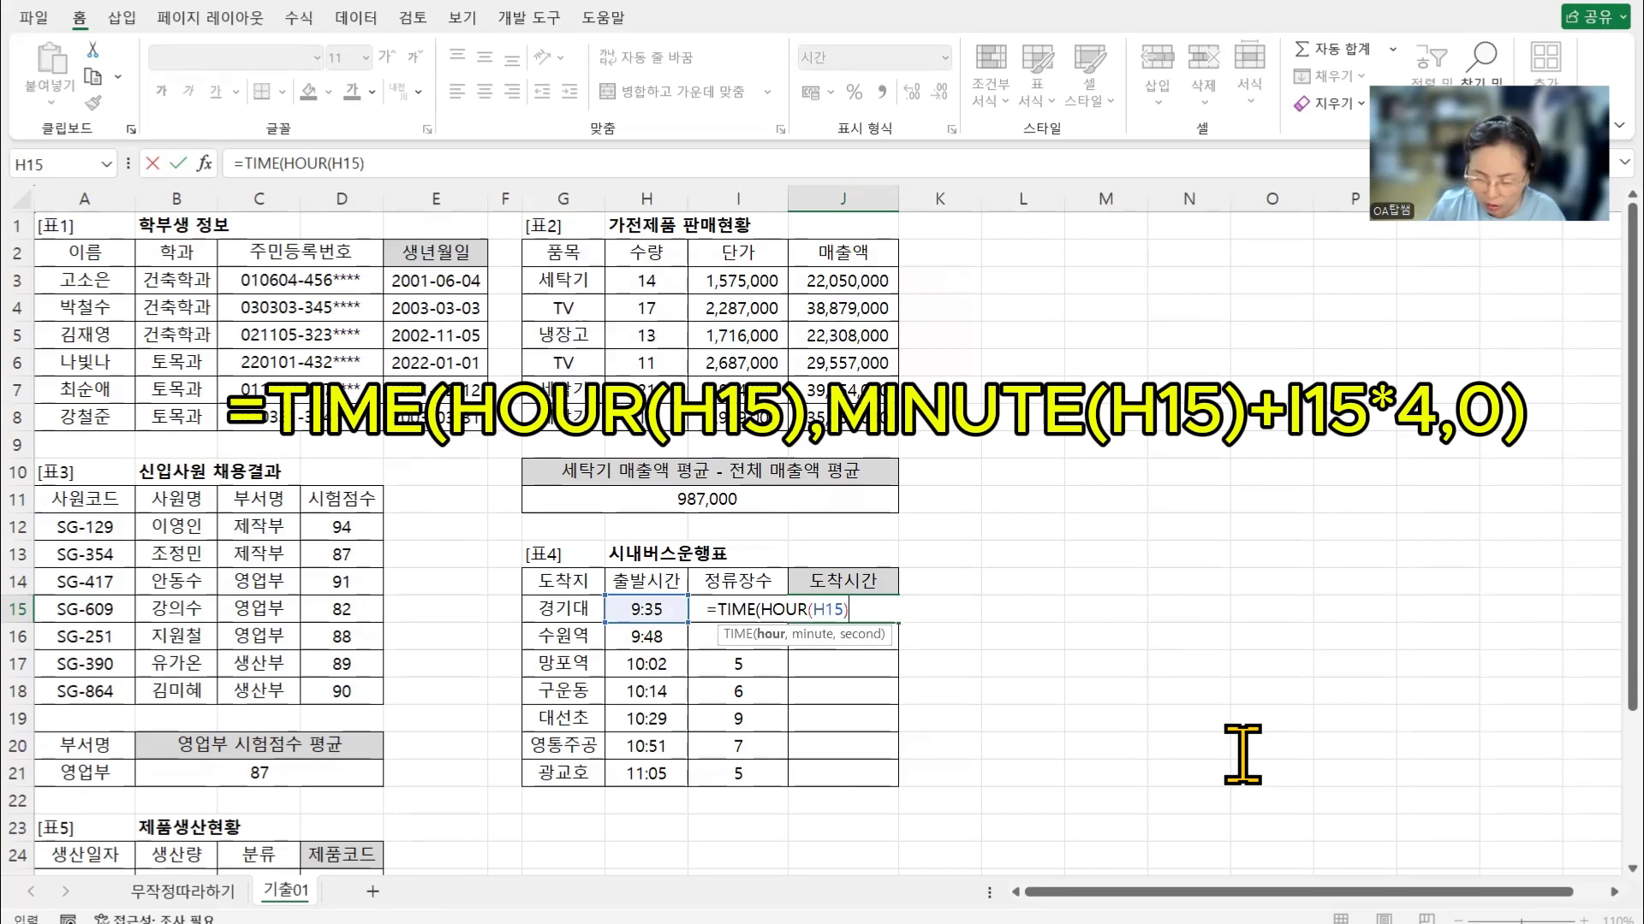
text(,)
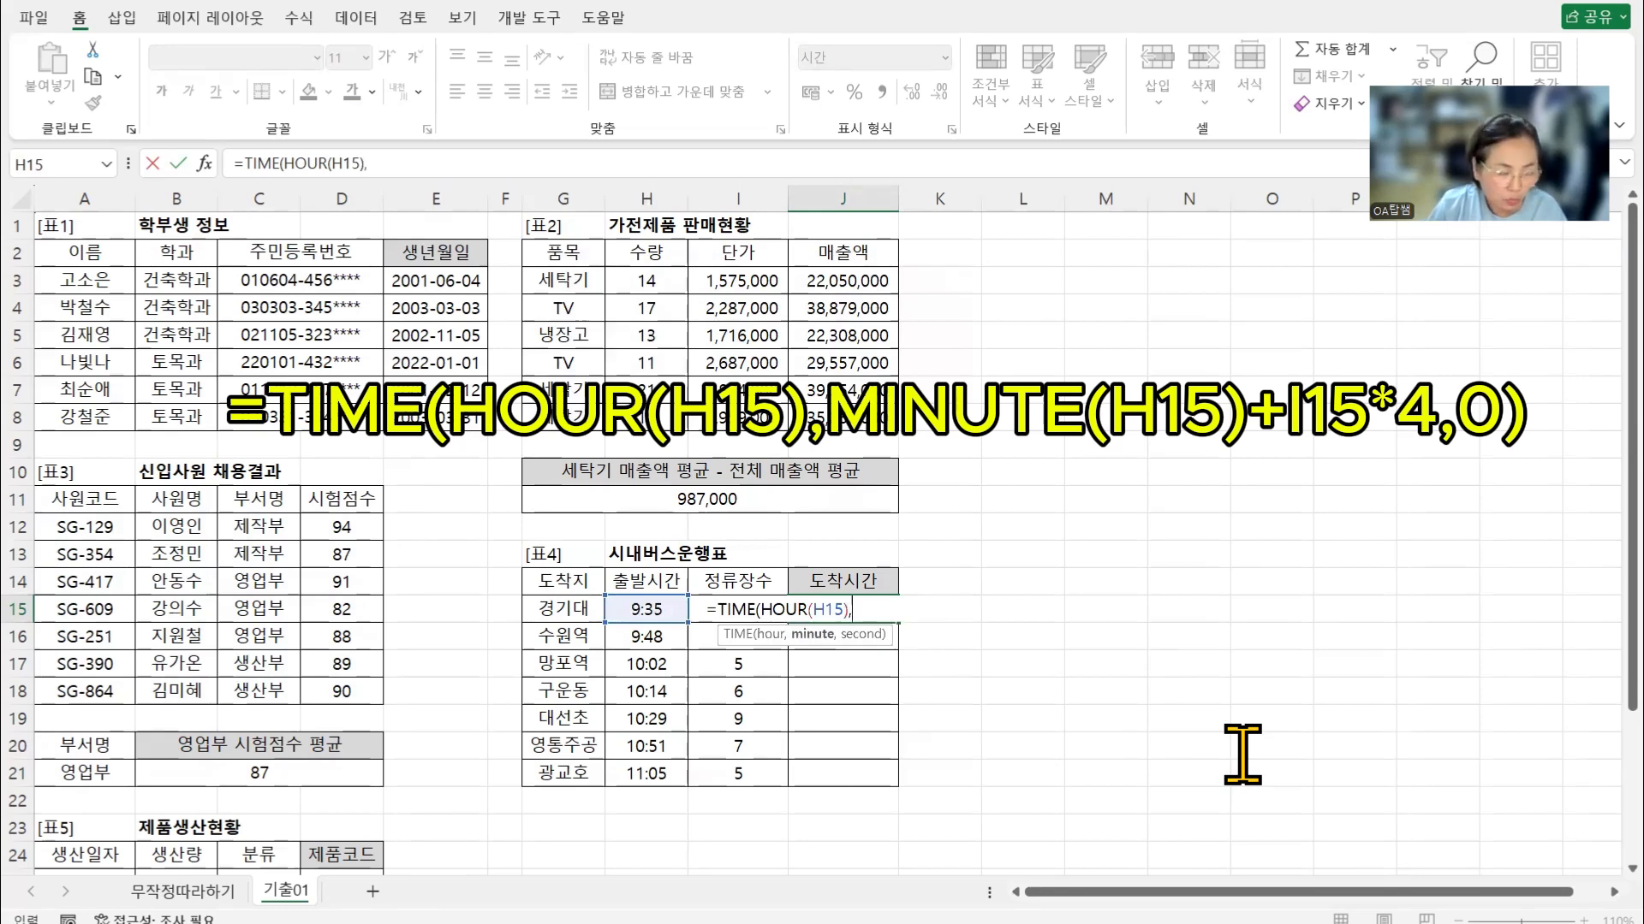
Add MINUTE(H15)+I15*4 as the minute argument of J15's TIME formula
text(MIN)
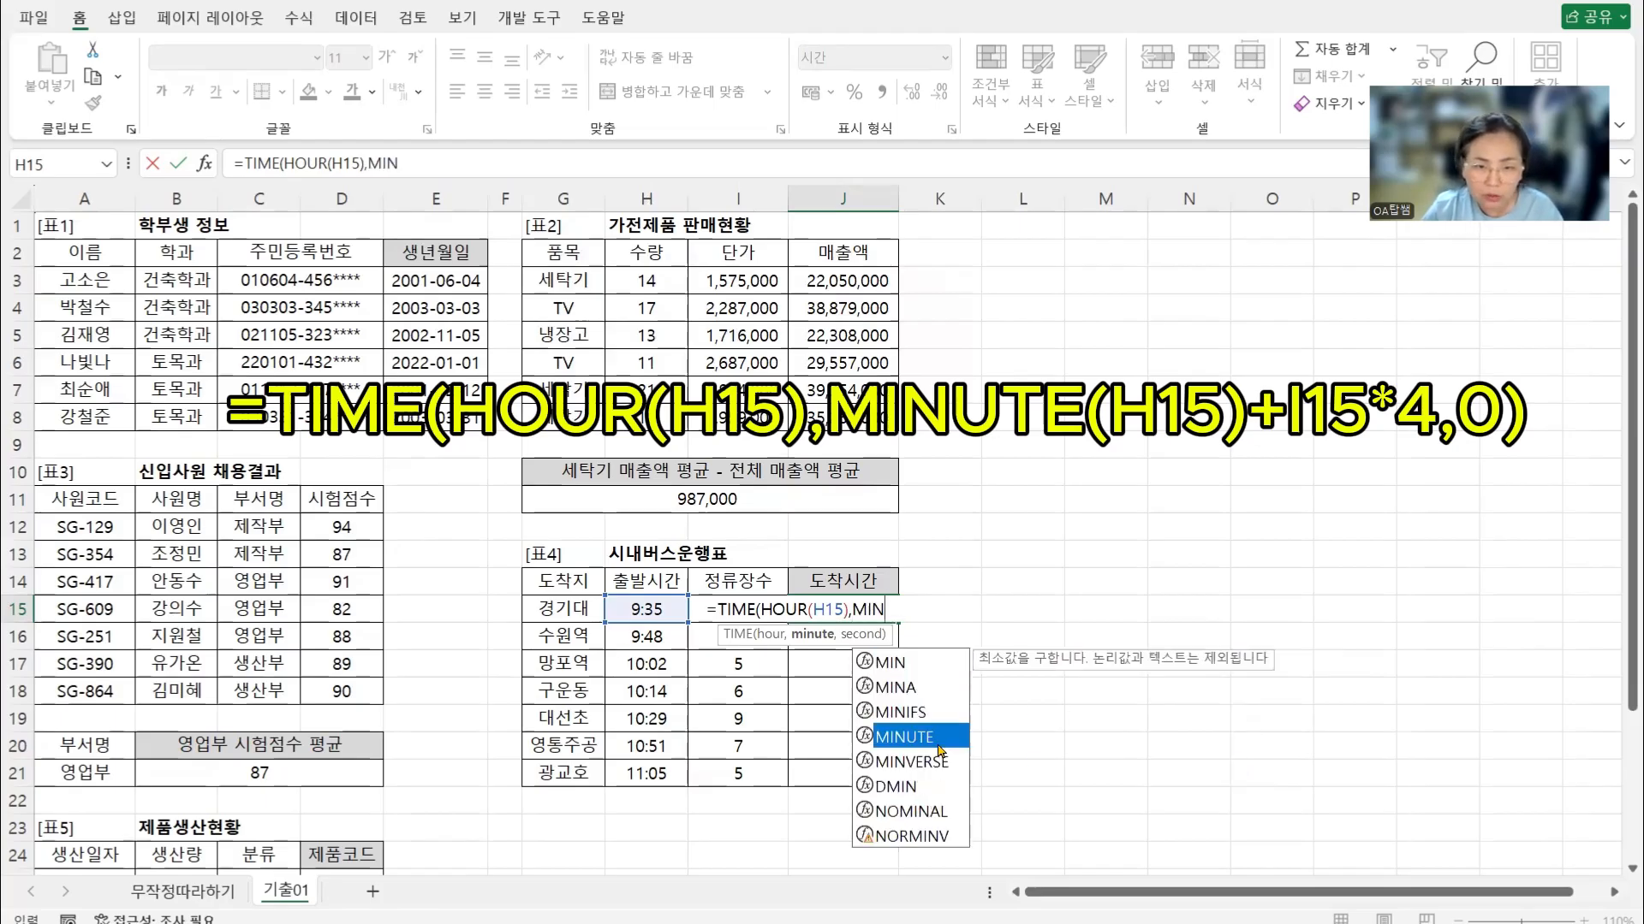
double_click(908, 737)
click(649, 608)
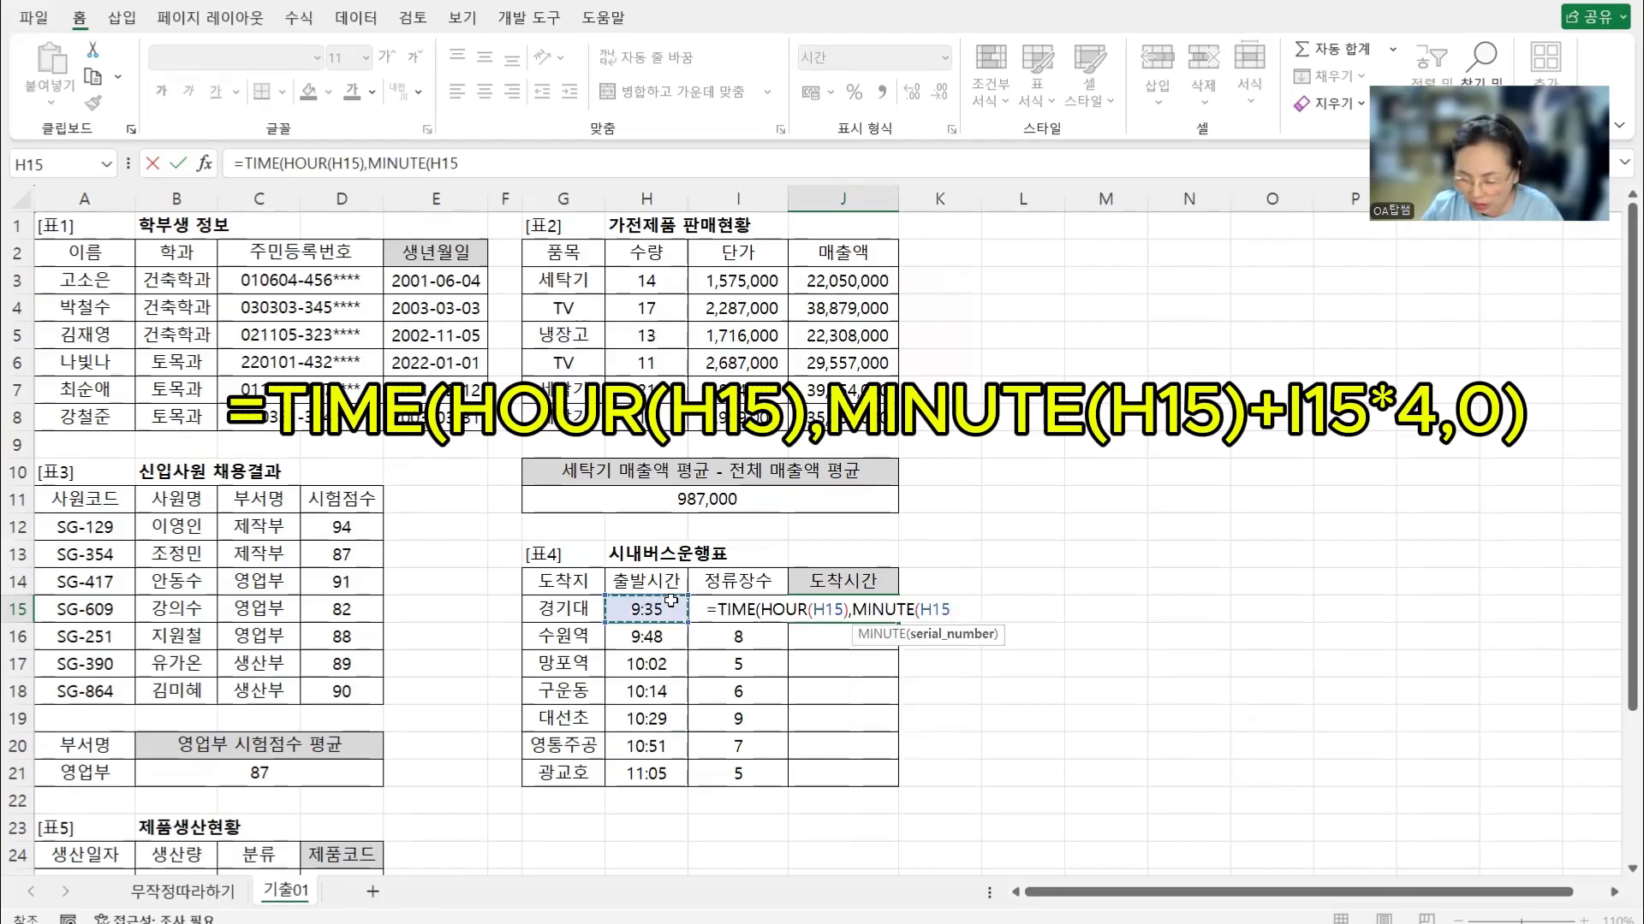
text())
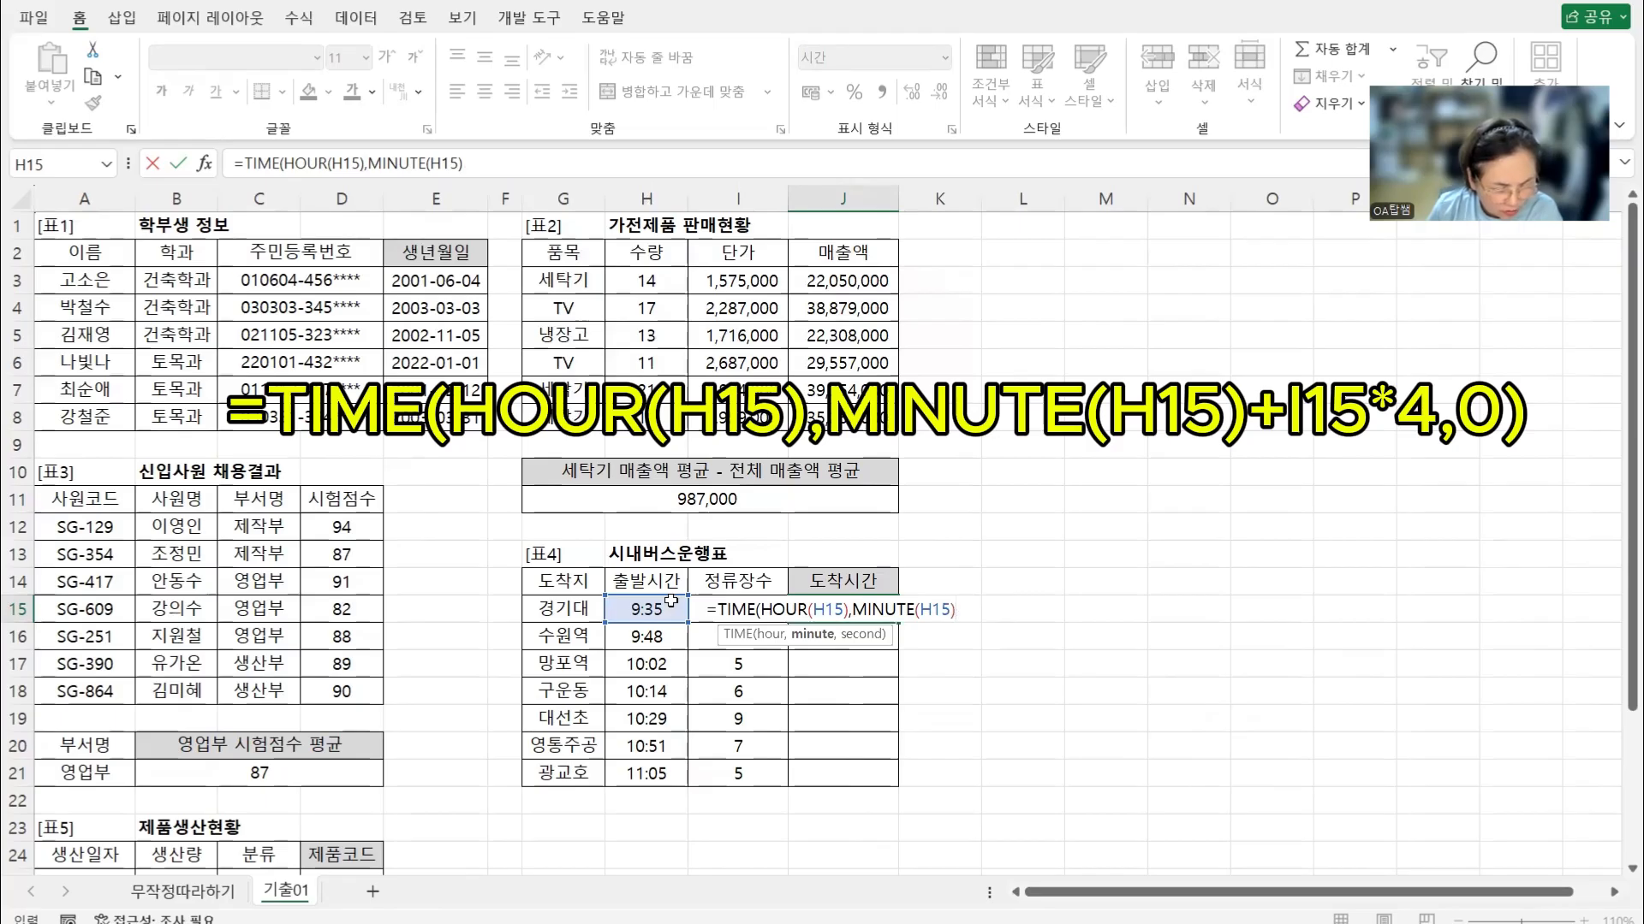
text(+)
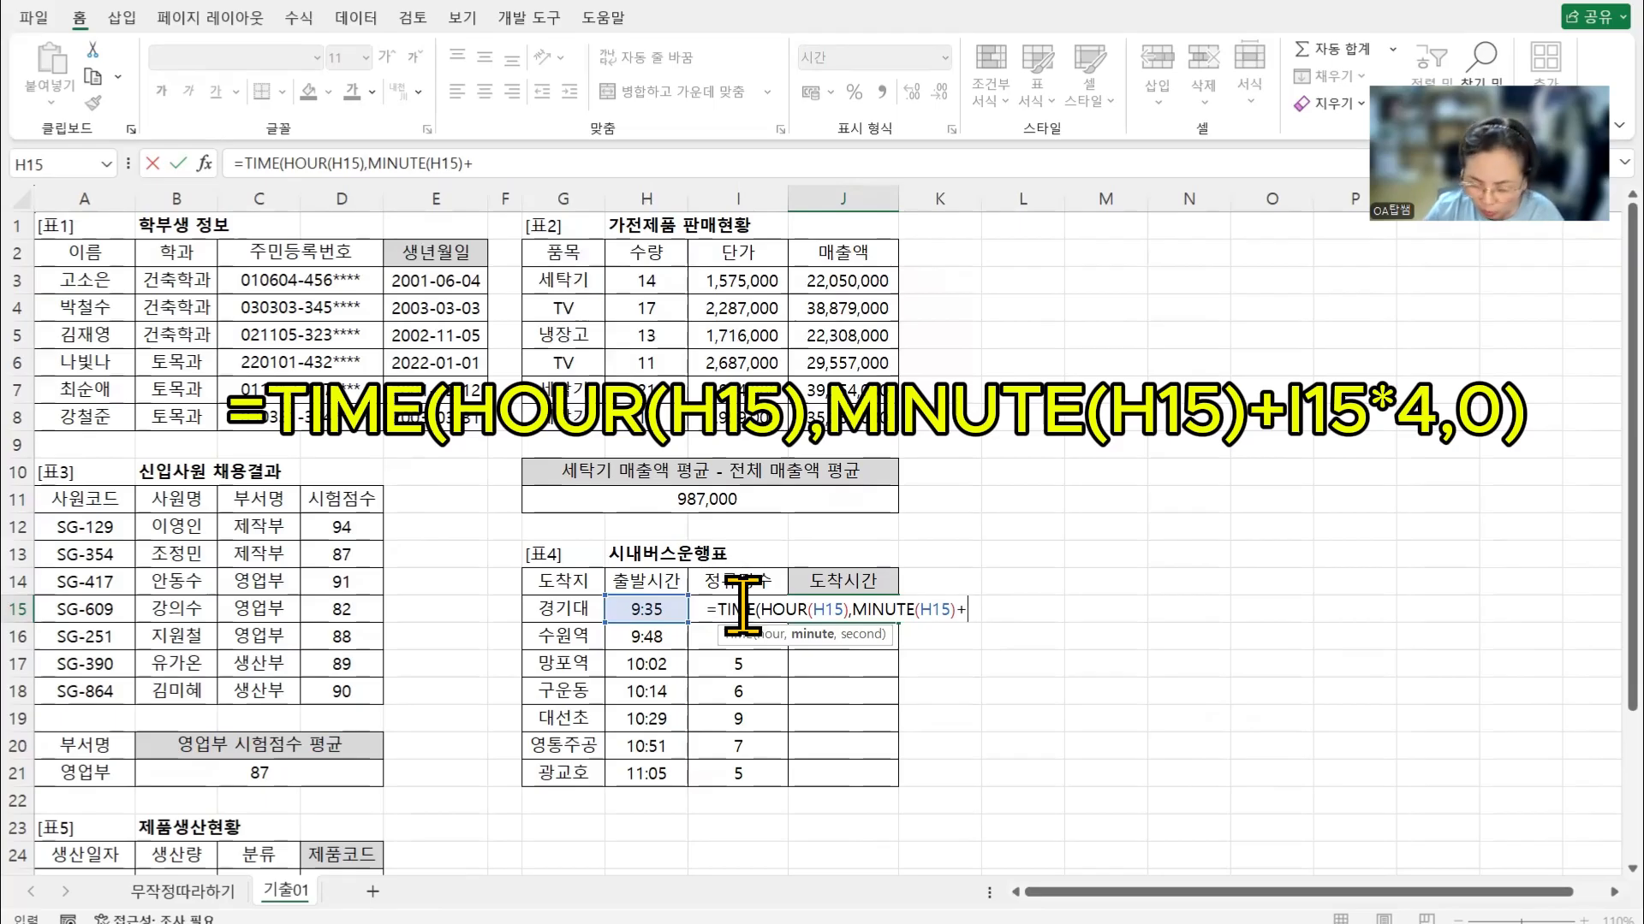
text(I15)
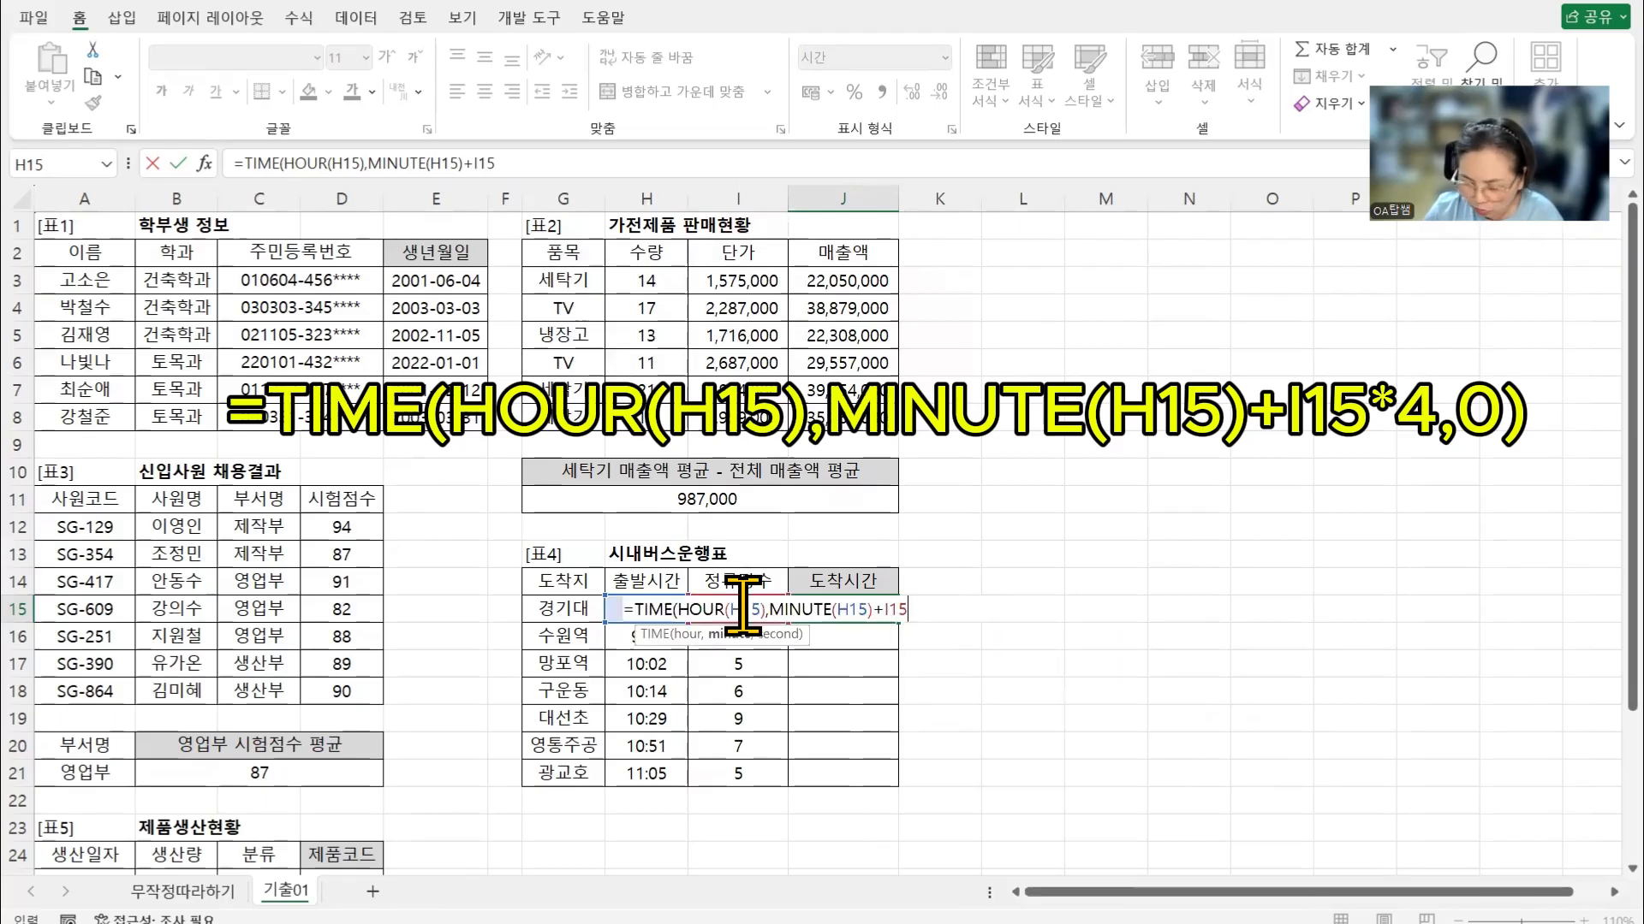
text(*)
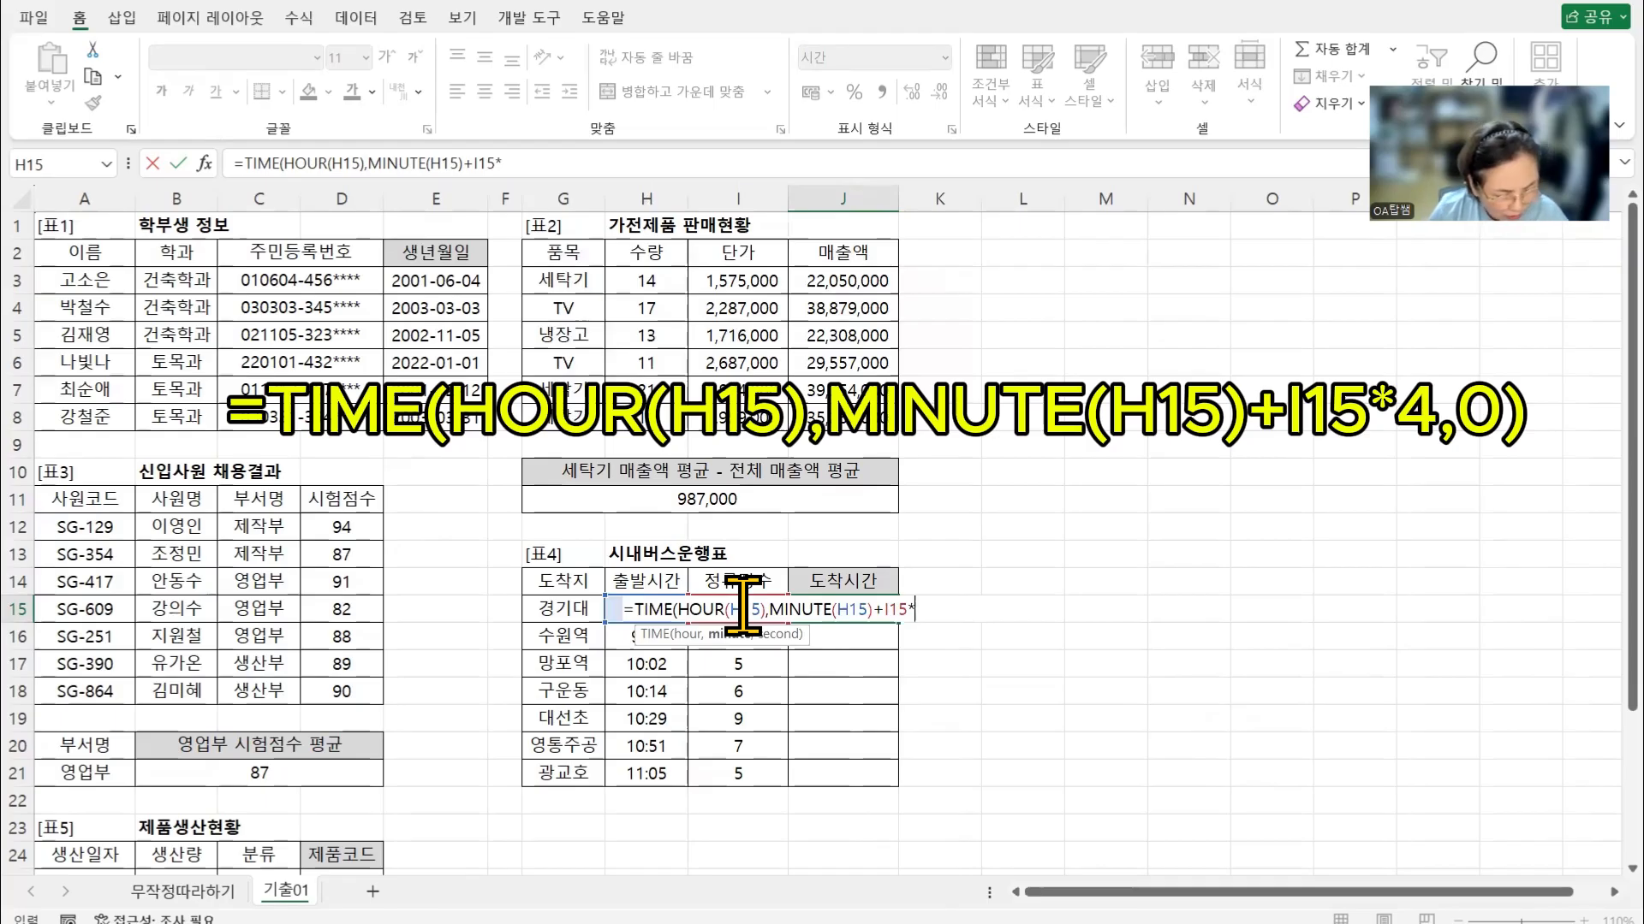
text(4)
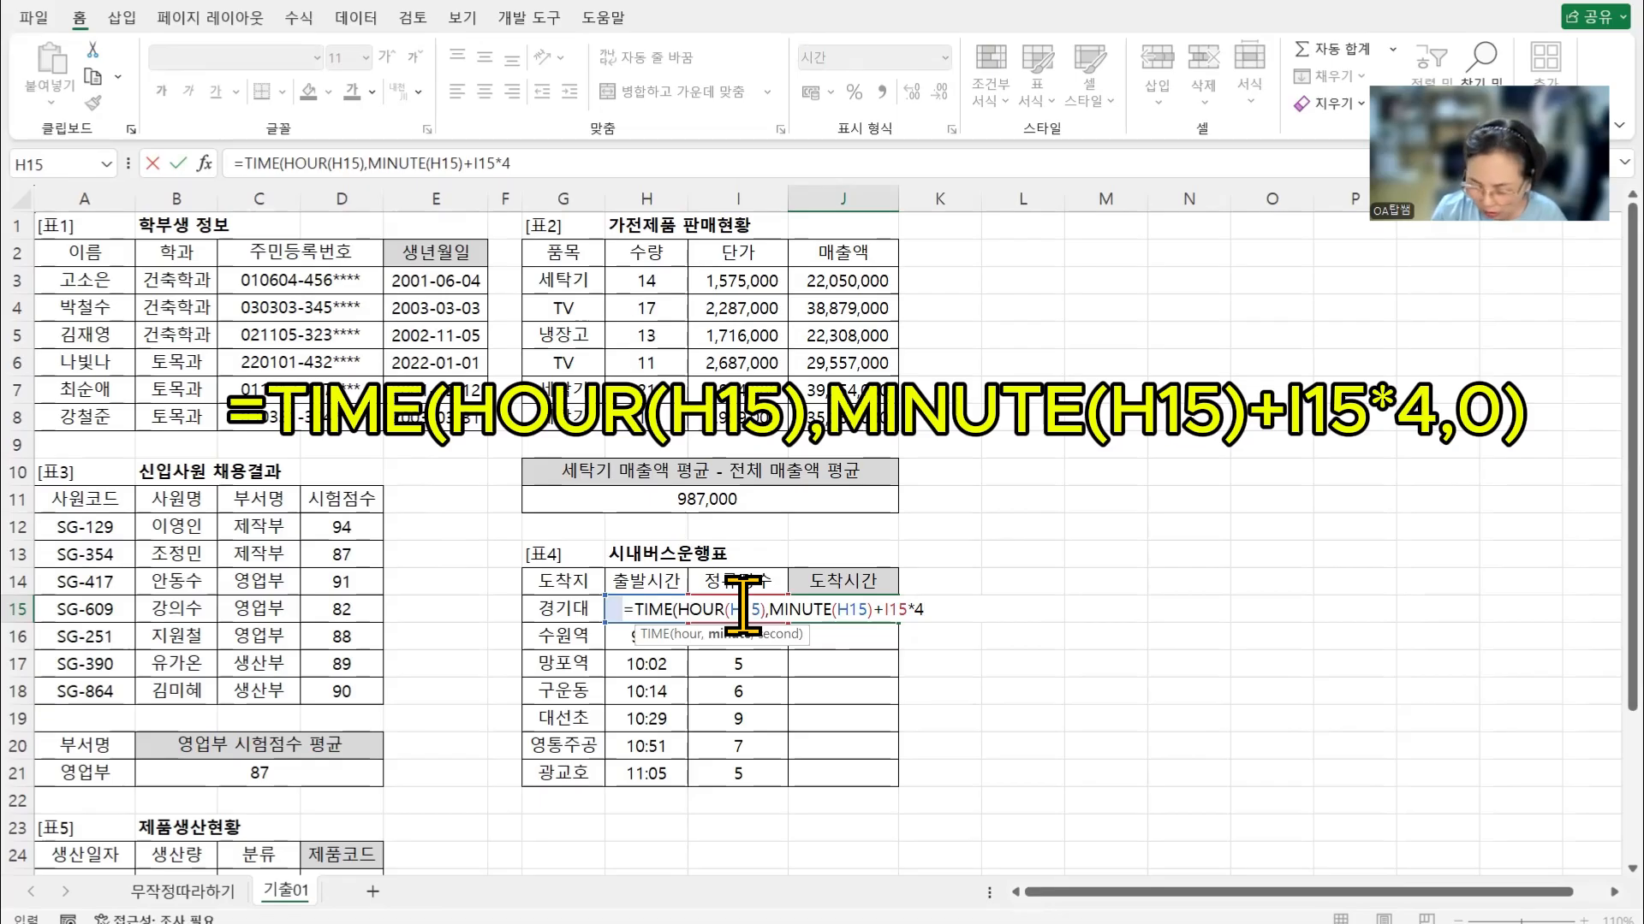
Complete J15's TIME formula with 0 as the second argument and fill it down through J21
text(,0)
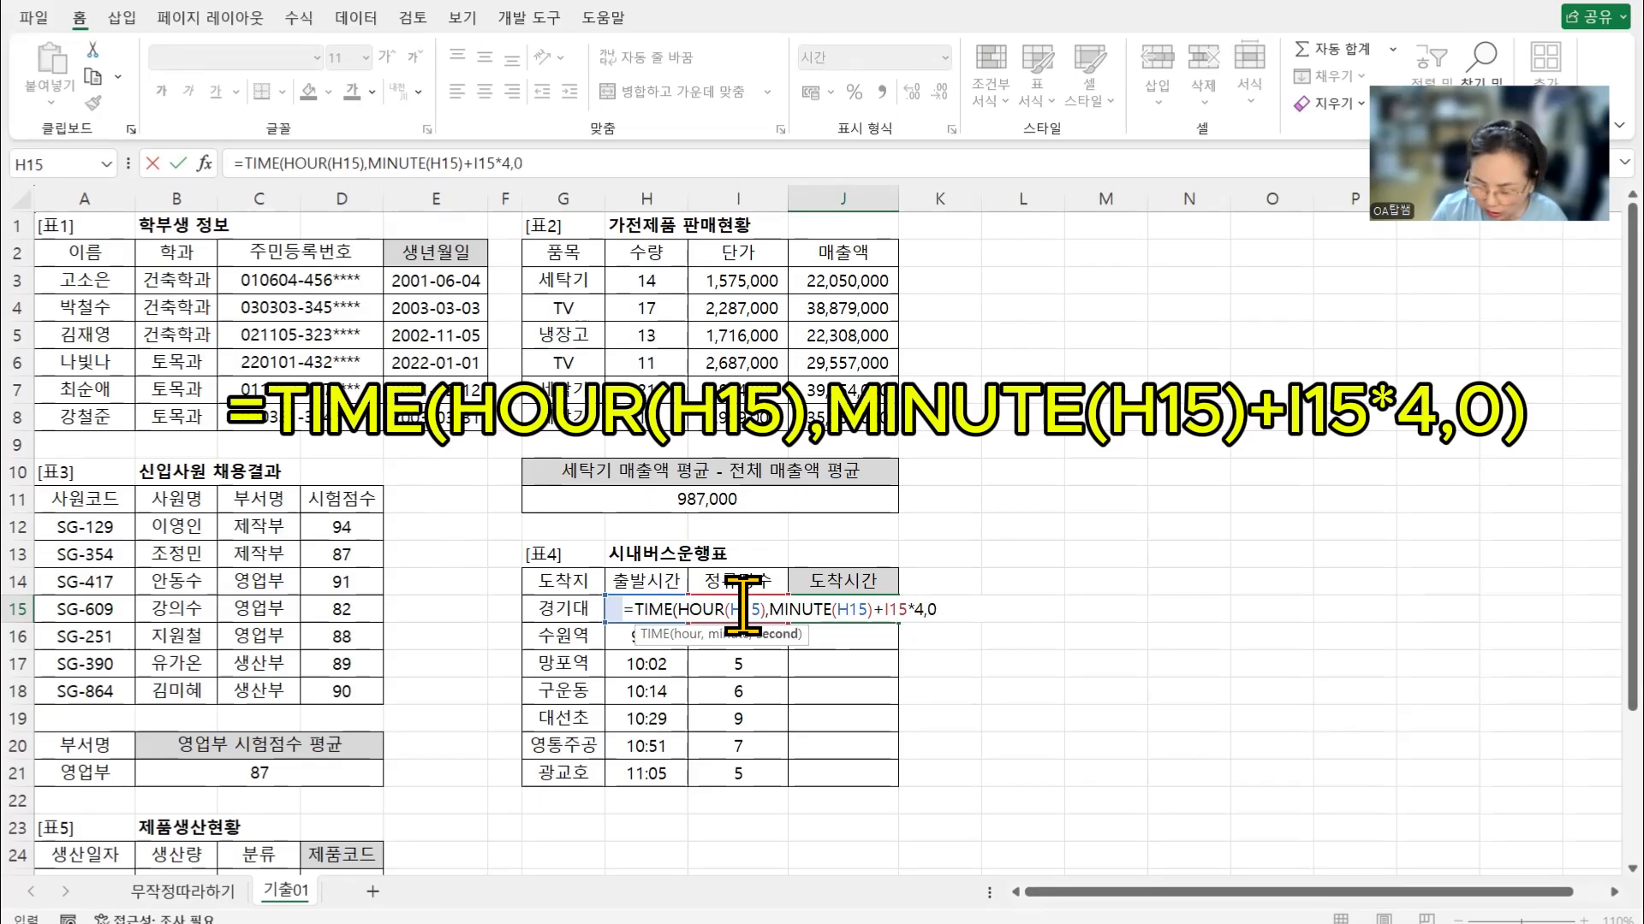
text())
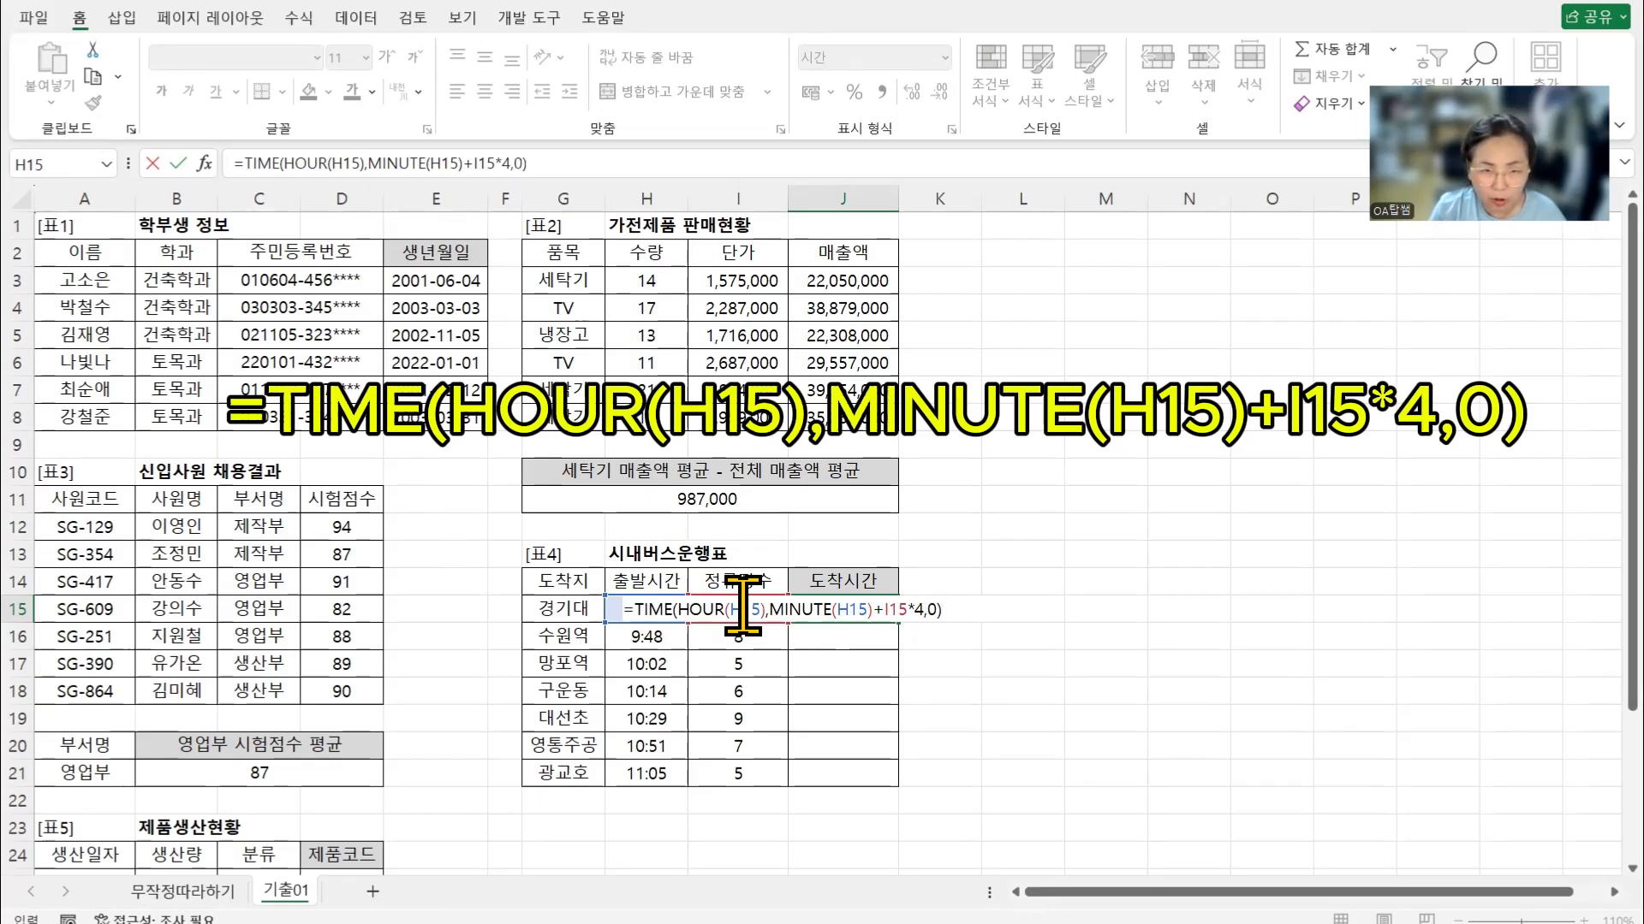
key(ctrl+Return)
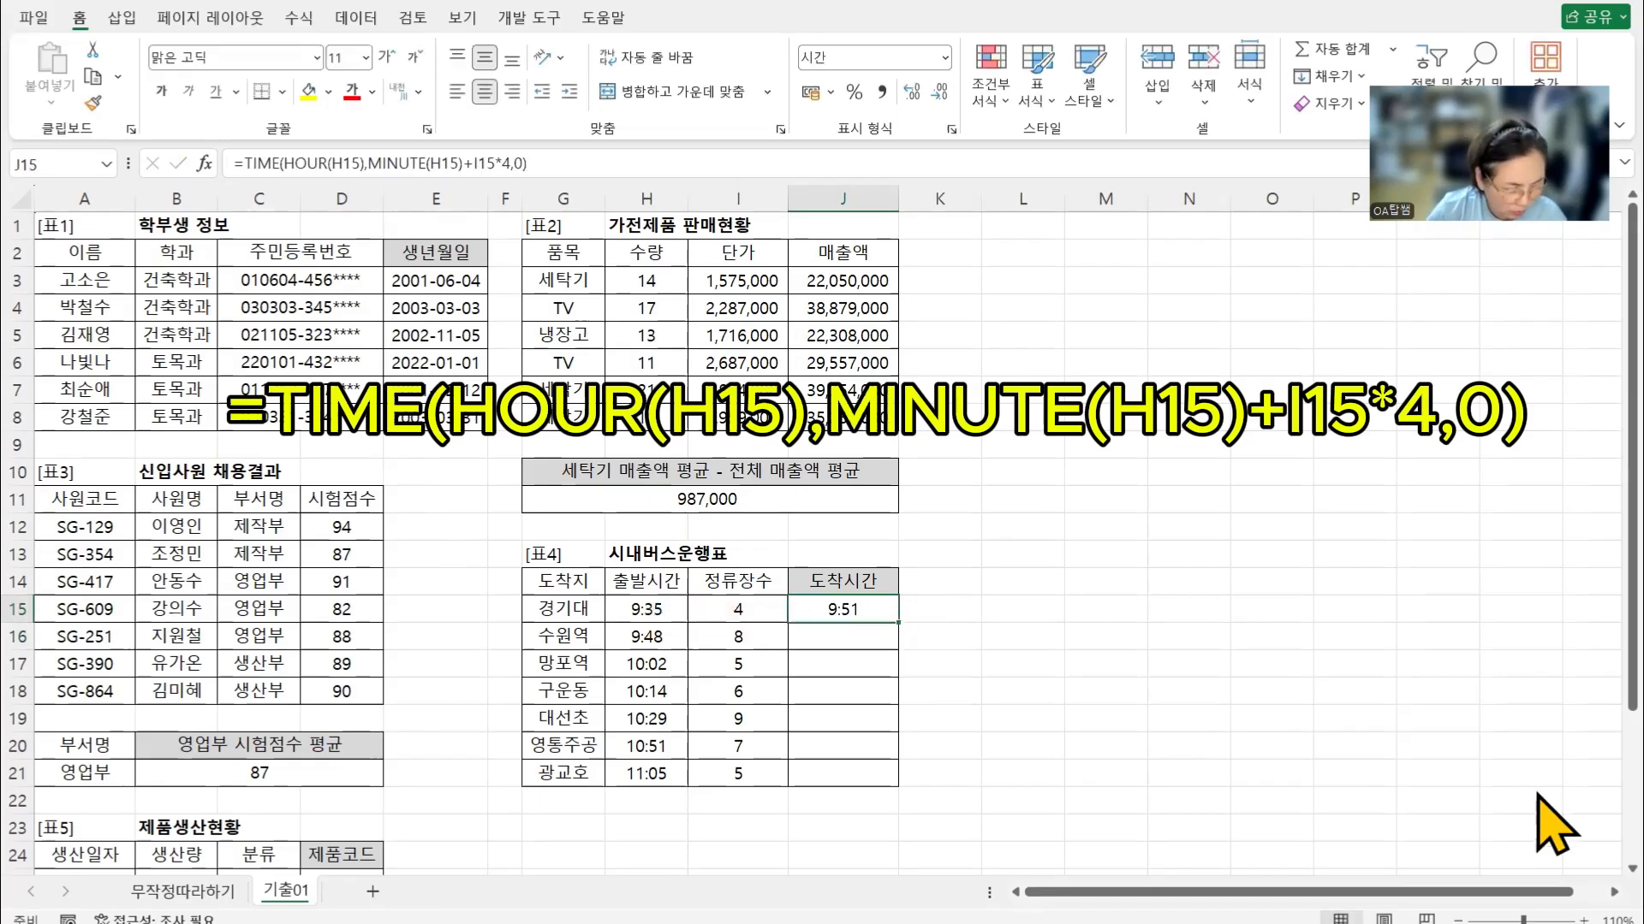
double_click(898, 623)
Enter =MONTH(A25) in 표5's first 제품코드 cell, D25
scroll(163, 663, down, 3)
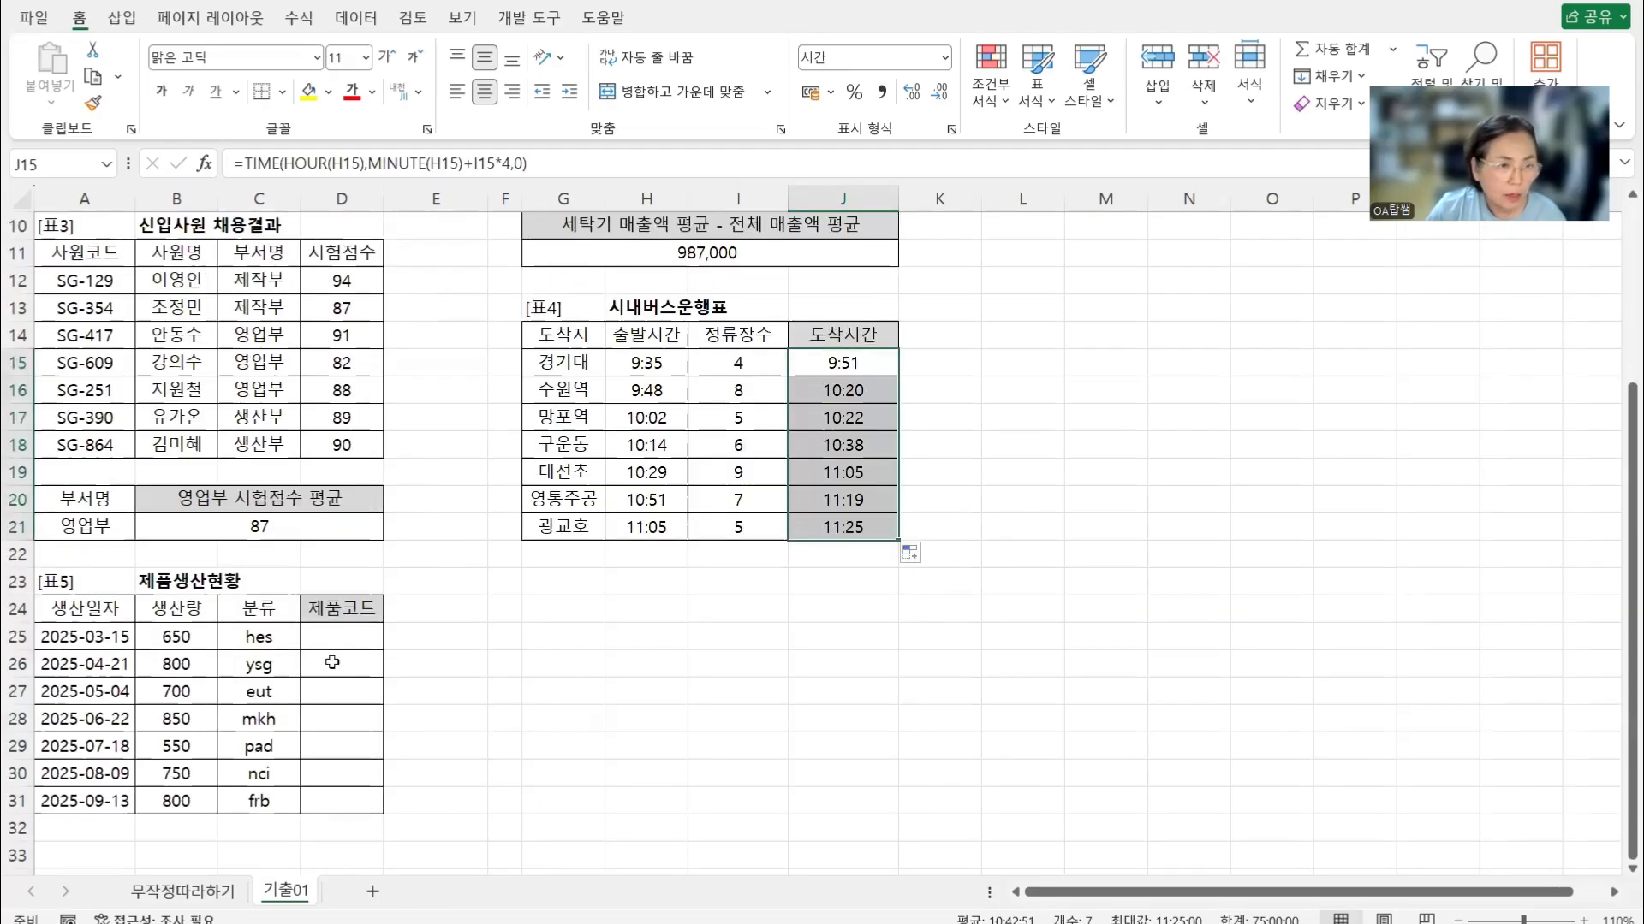
click(361, 632)
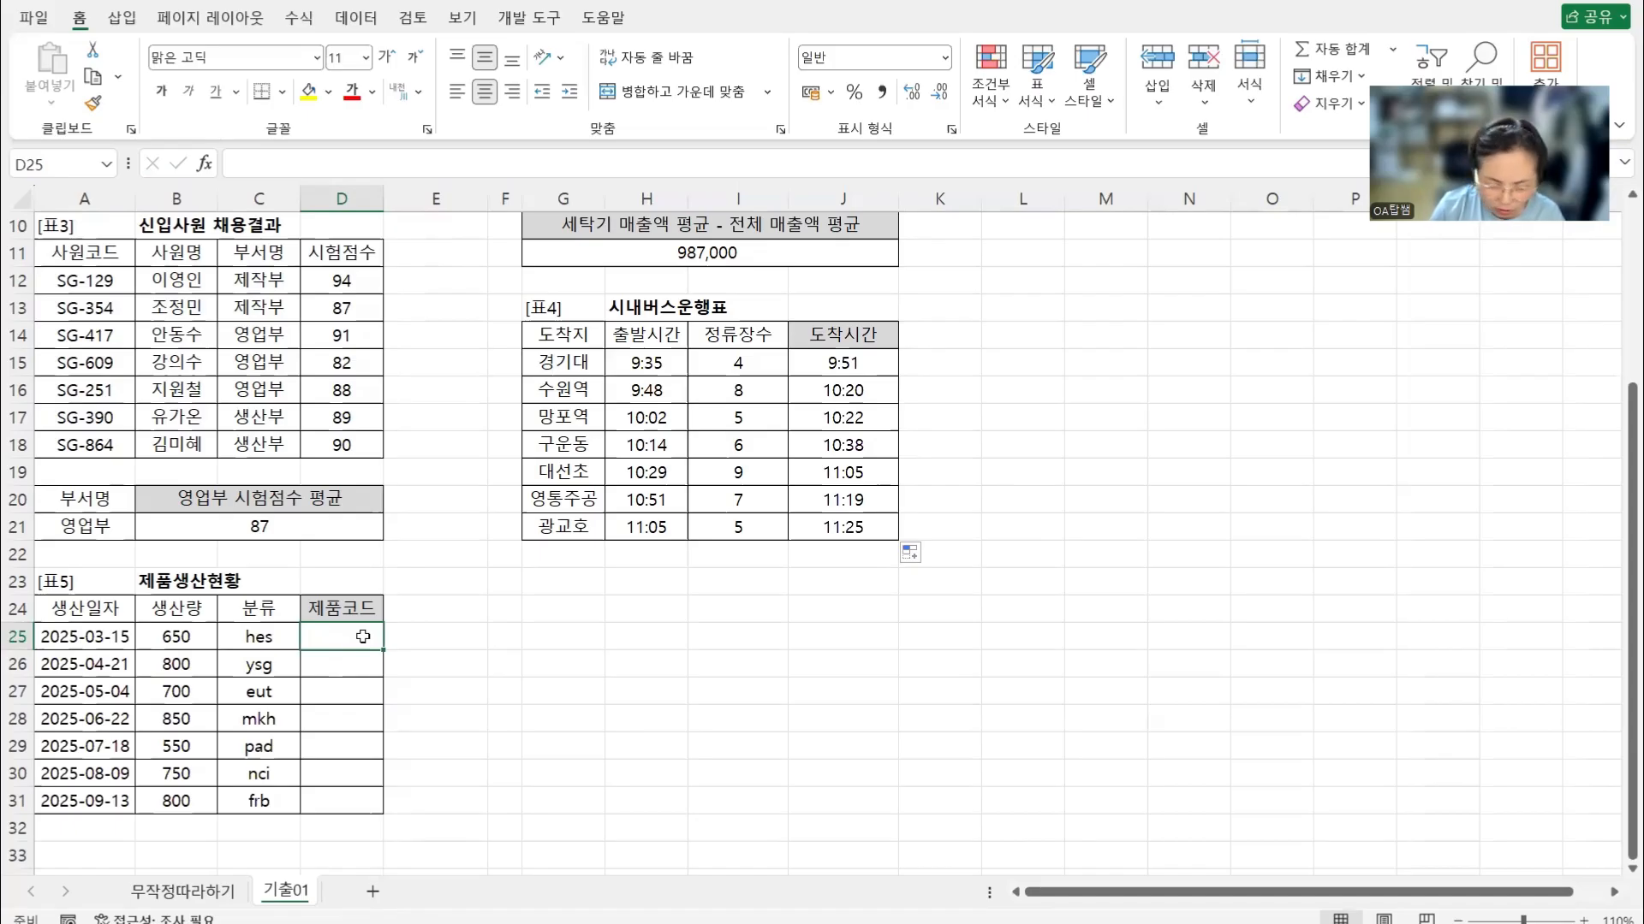
text(=MONTH)
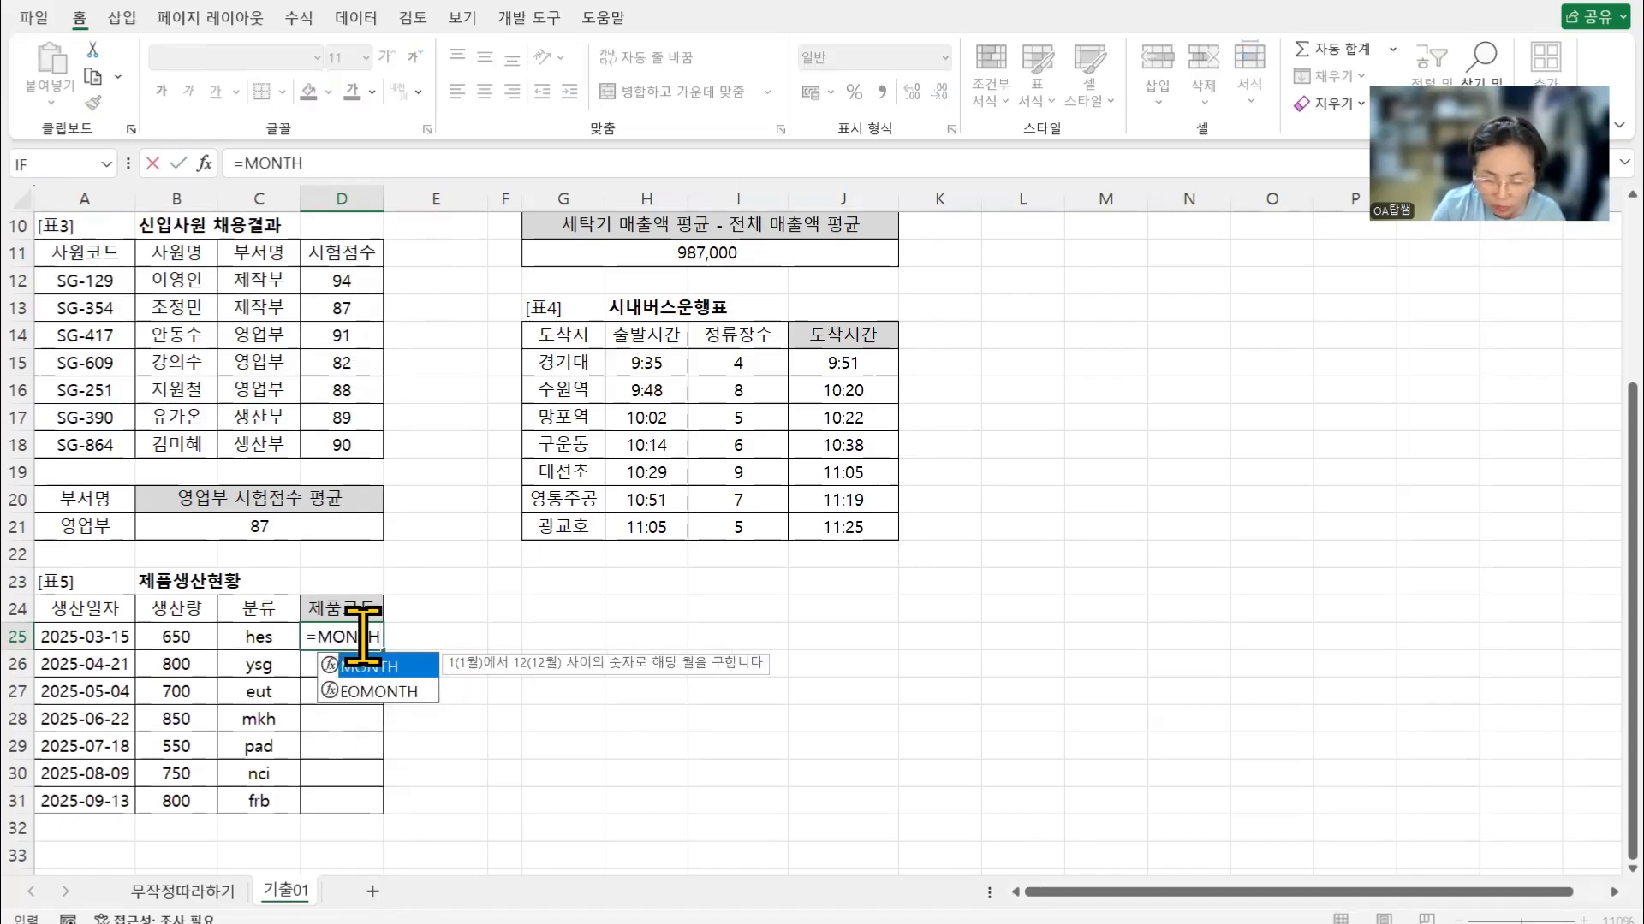
key(Tab)
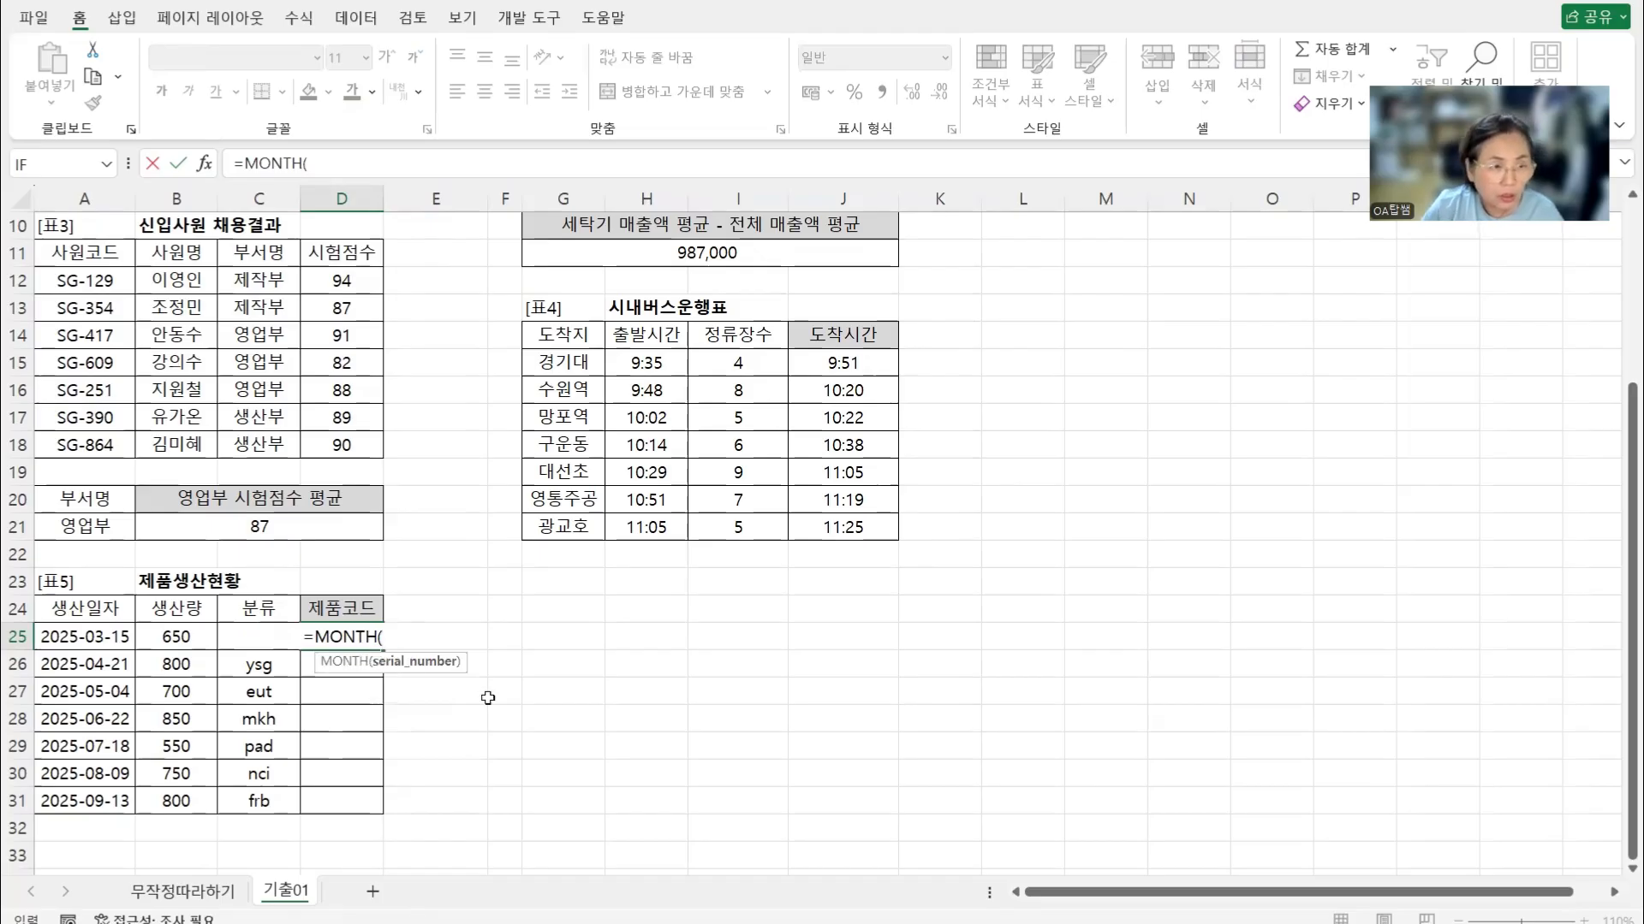
click(100, 633)
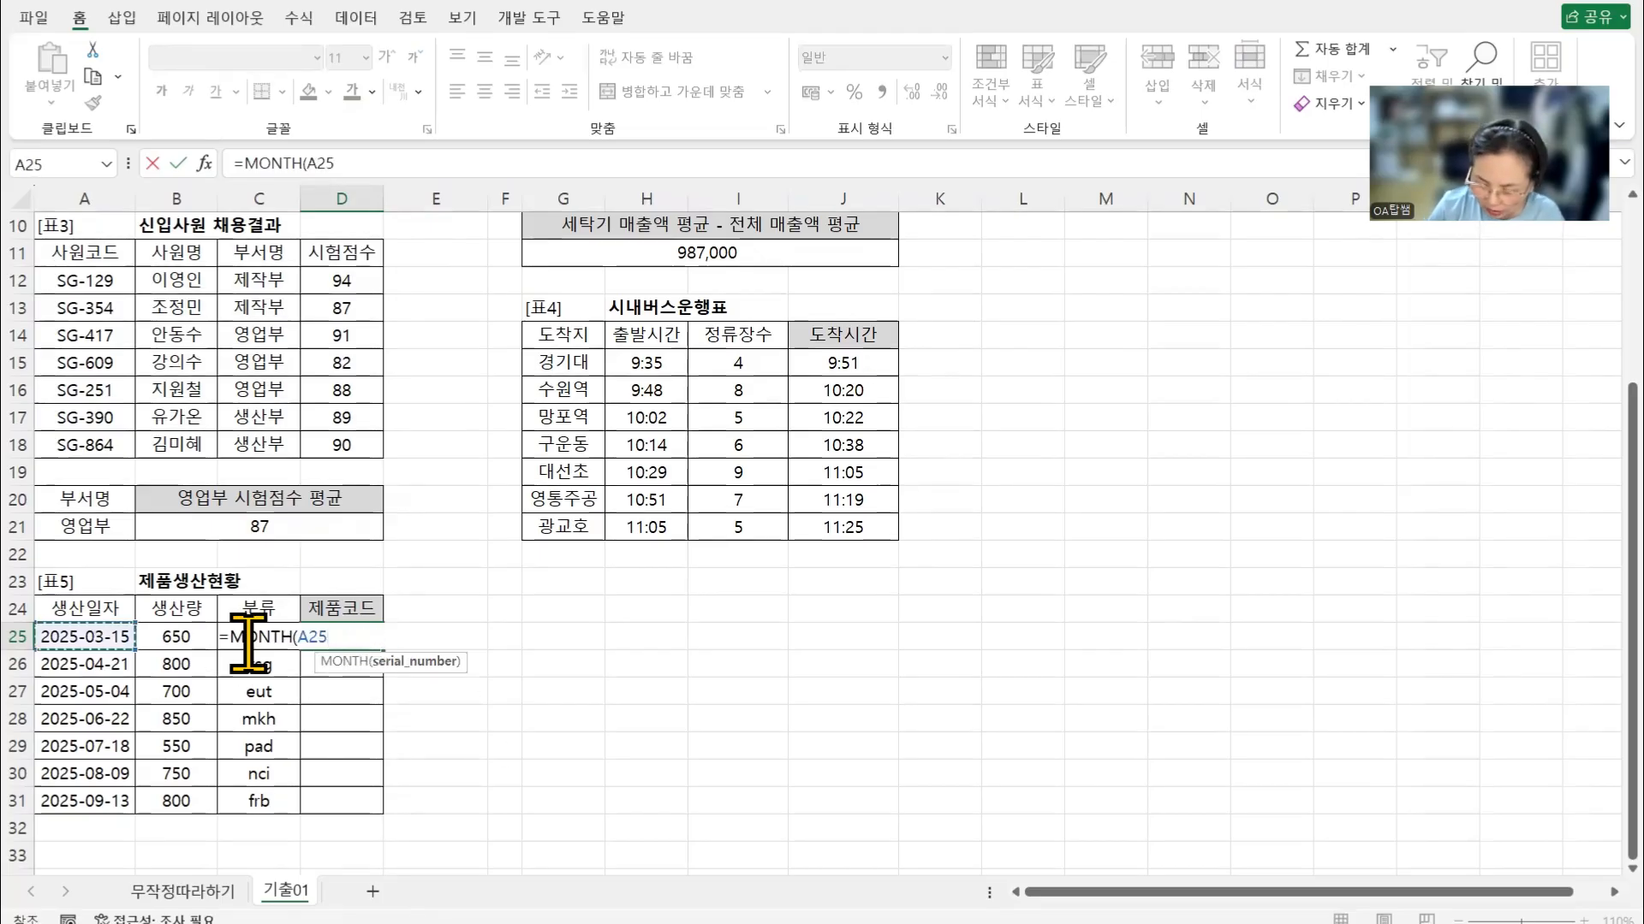
text())
key(Return)
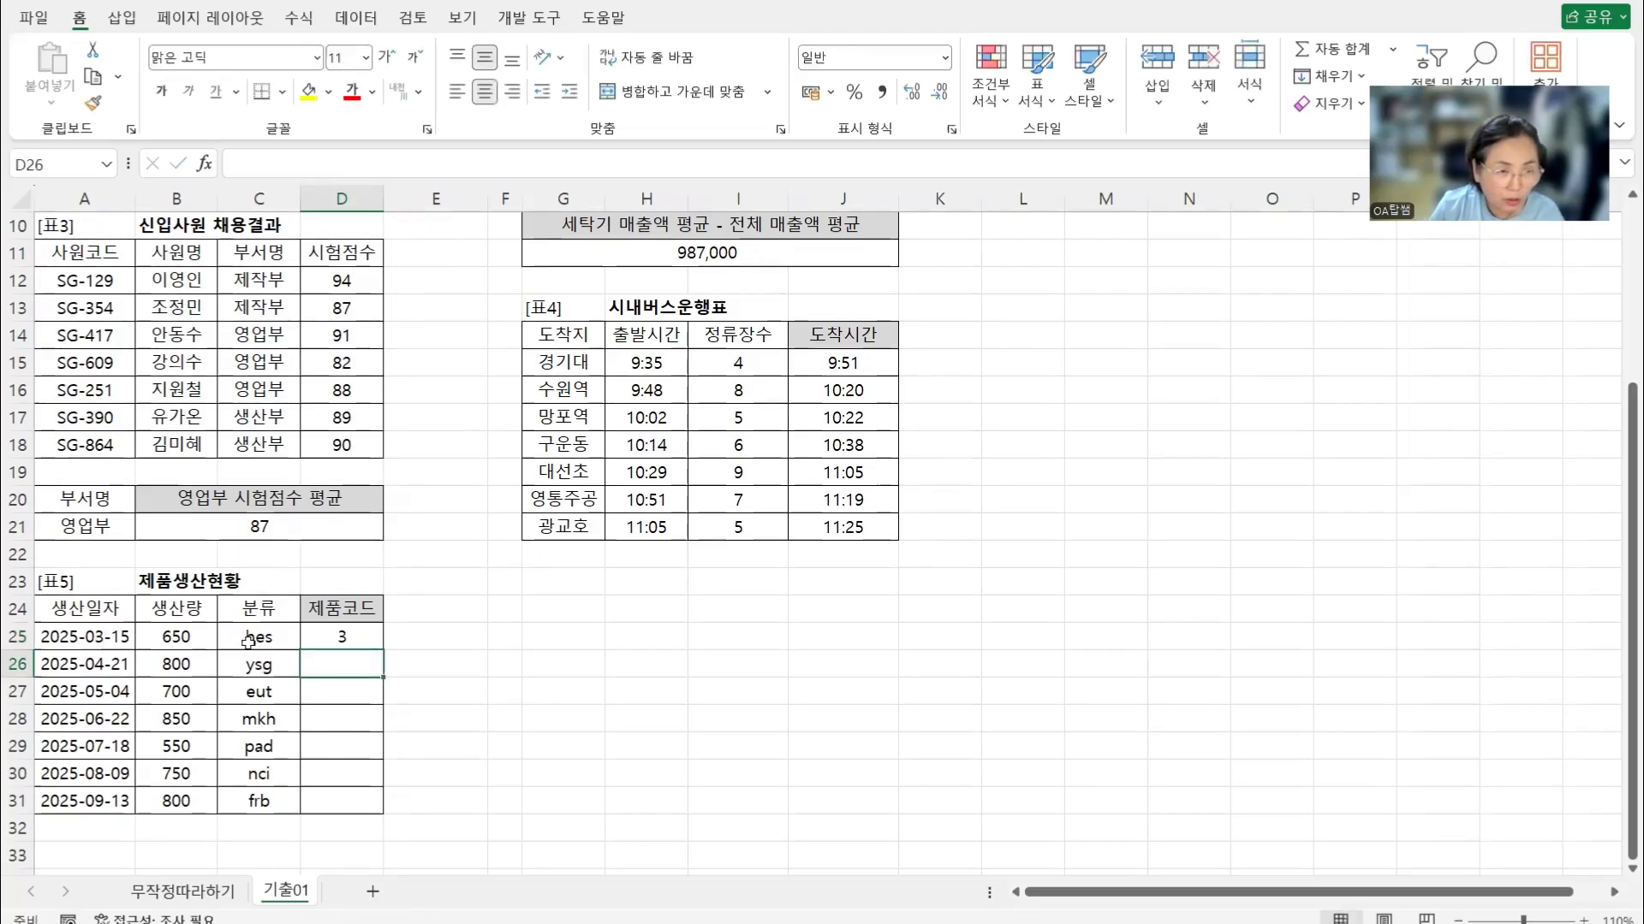
Insert C25&"-"& in front of MONTH(A25) in D25's formula and enter it
key(Up)
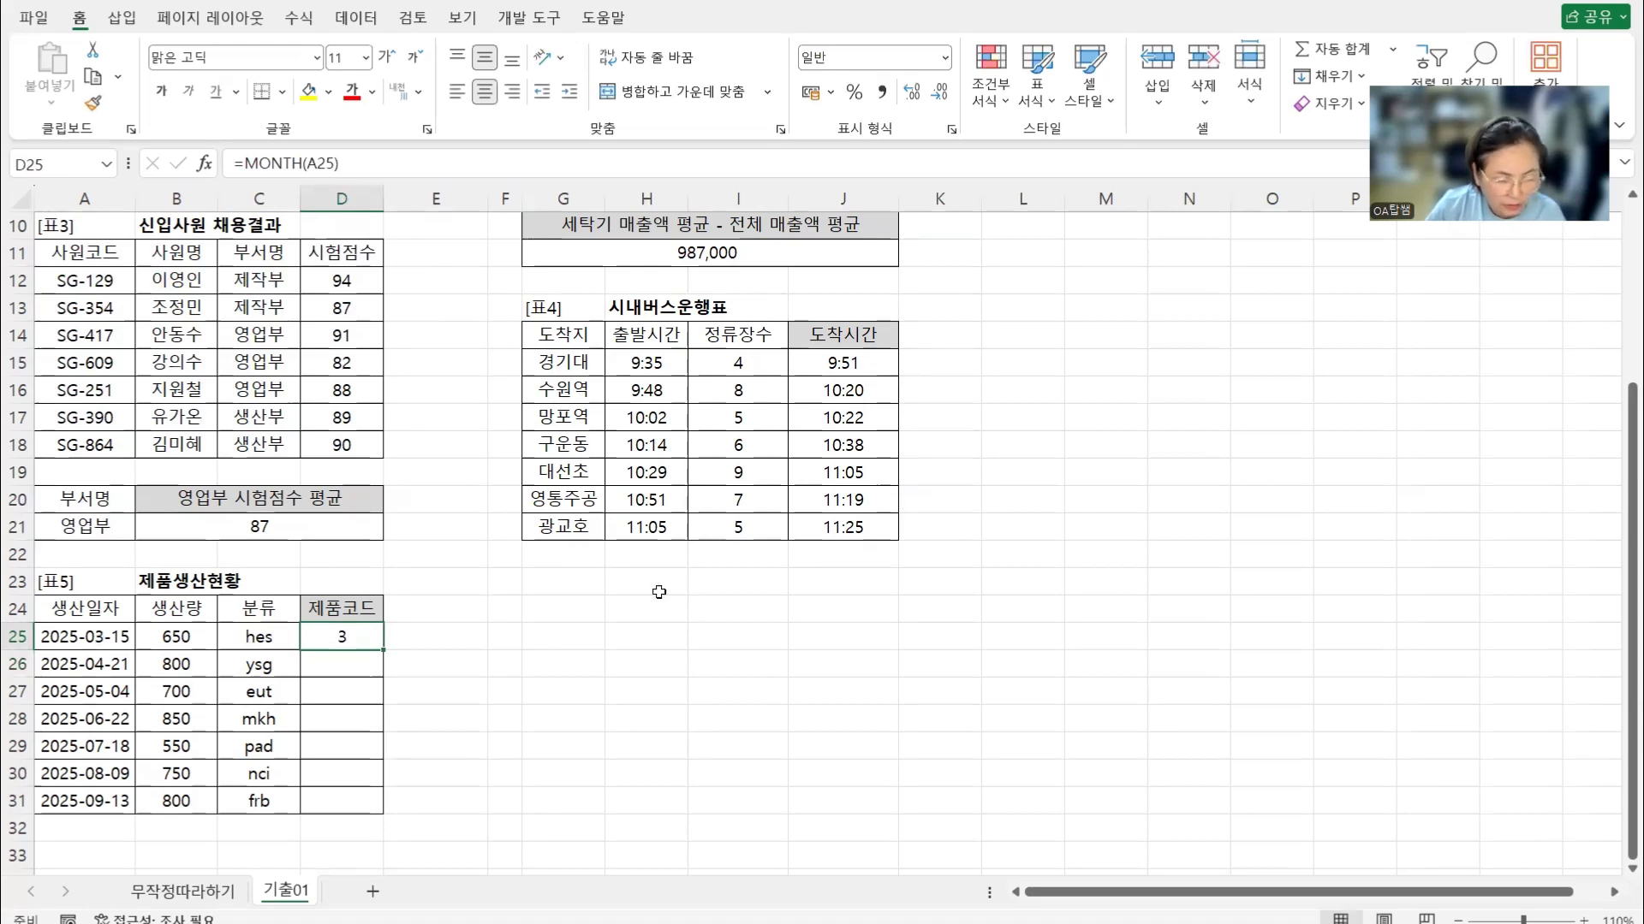
click(246, 163)
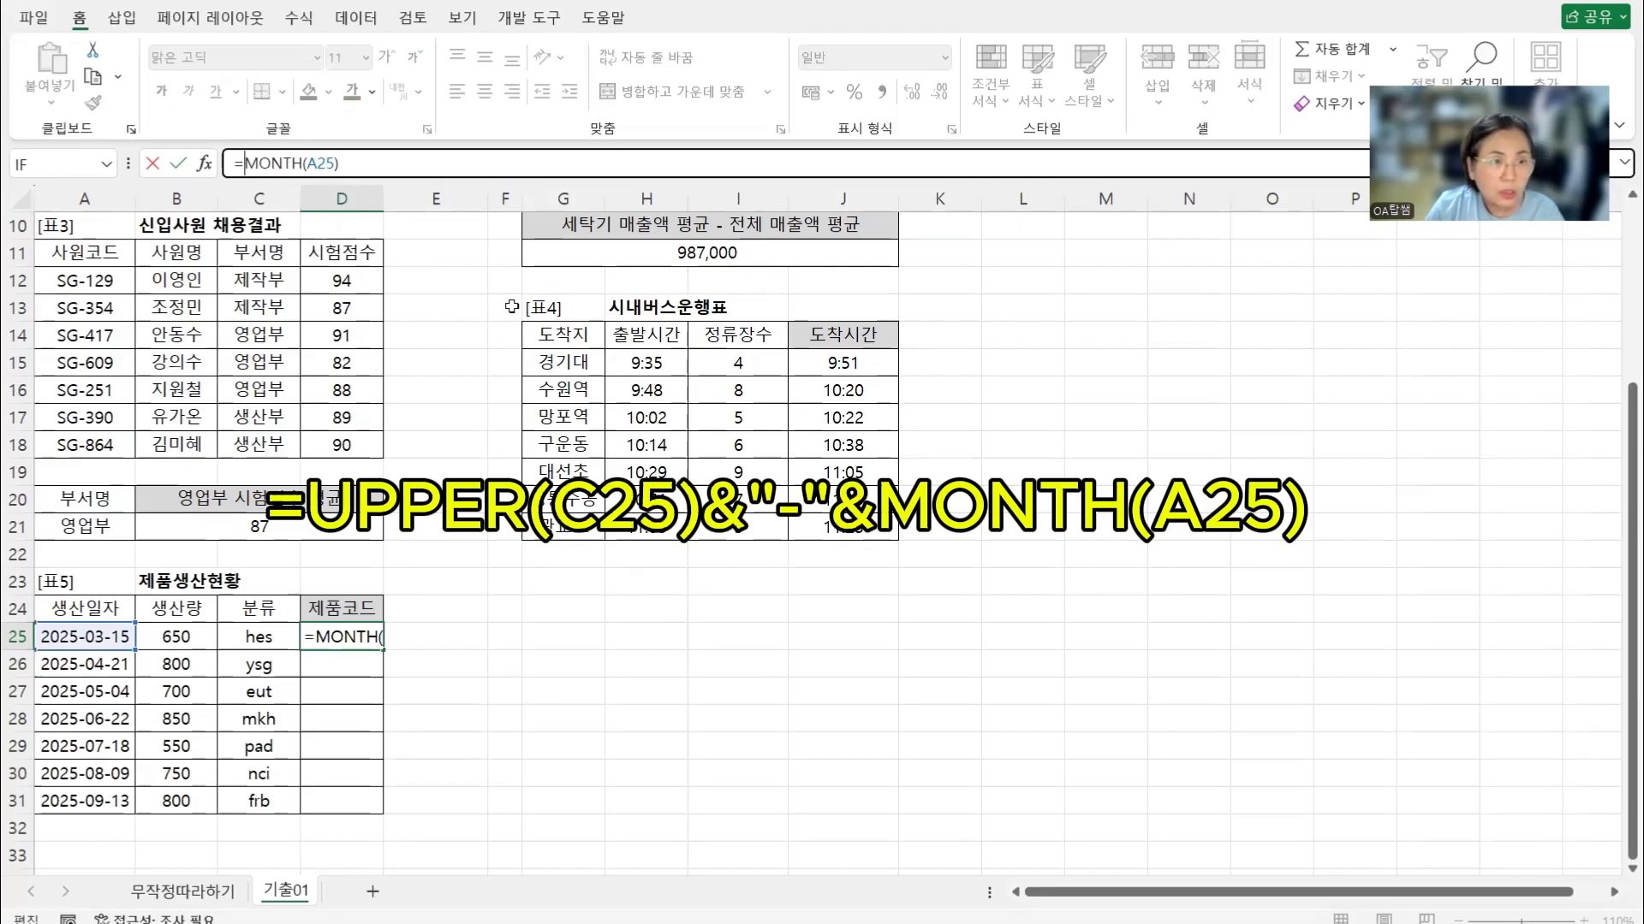
click(253, 635)
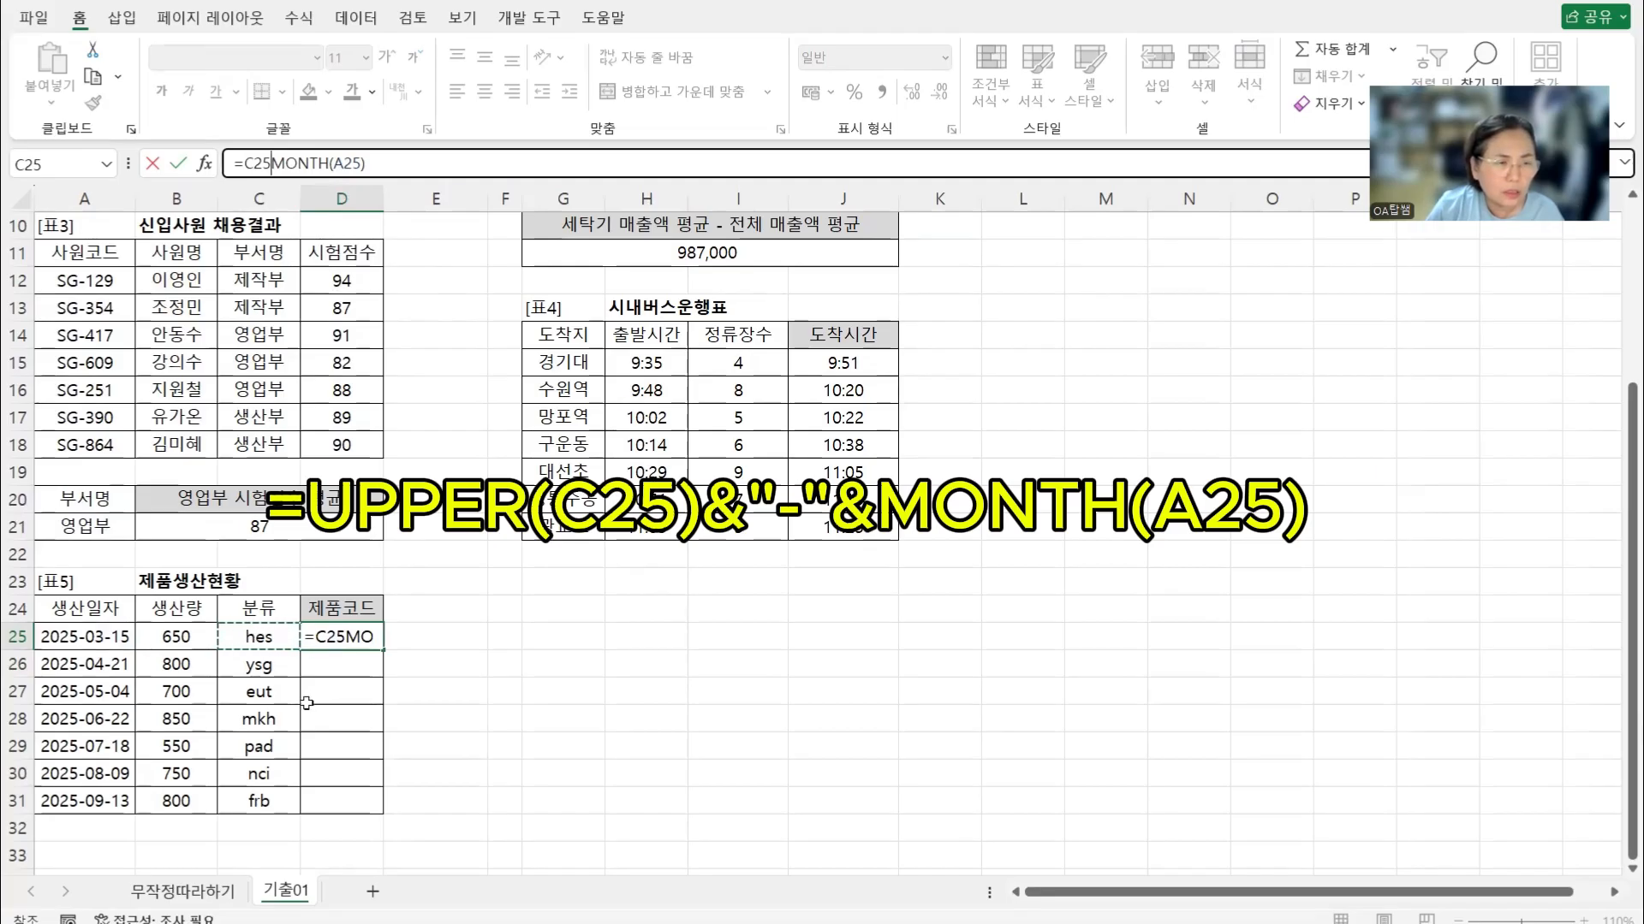
click(269, 162)
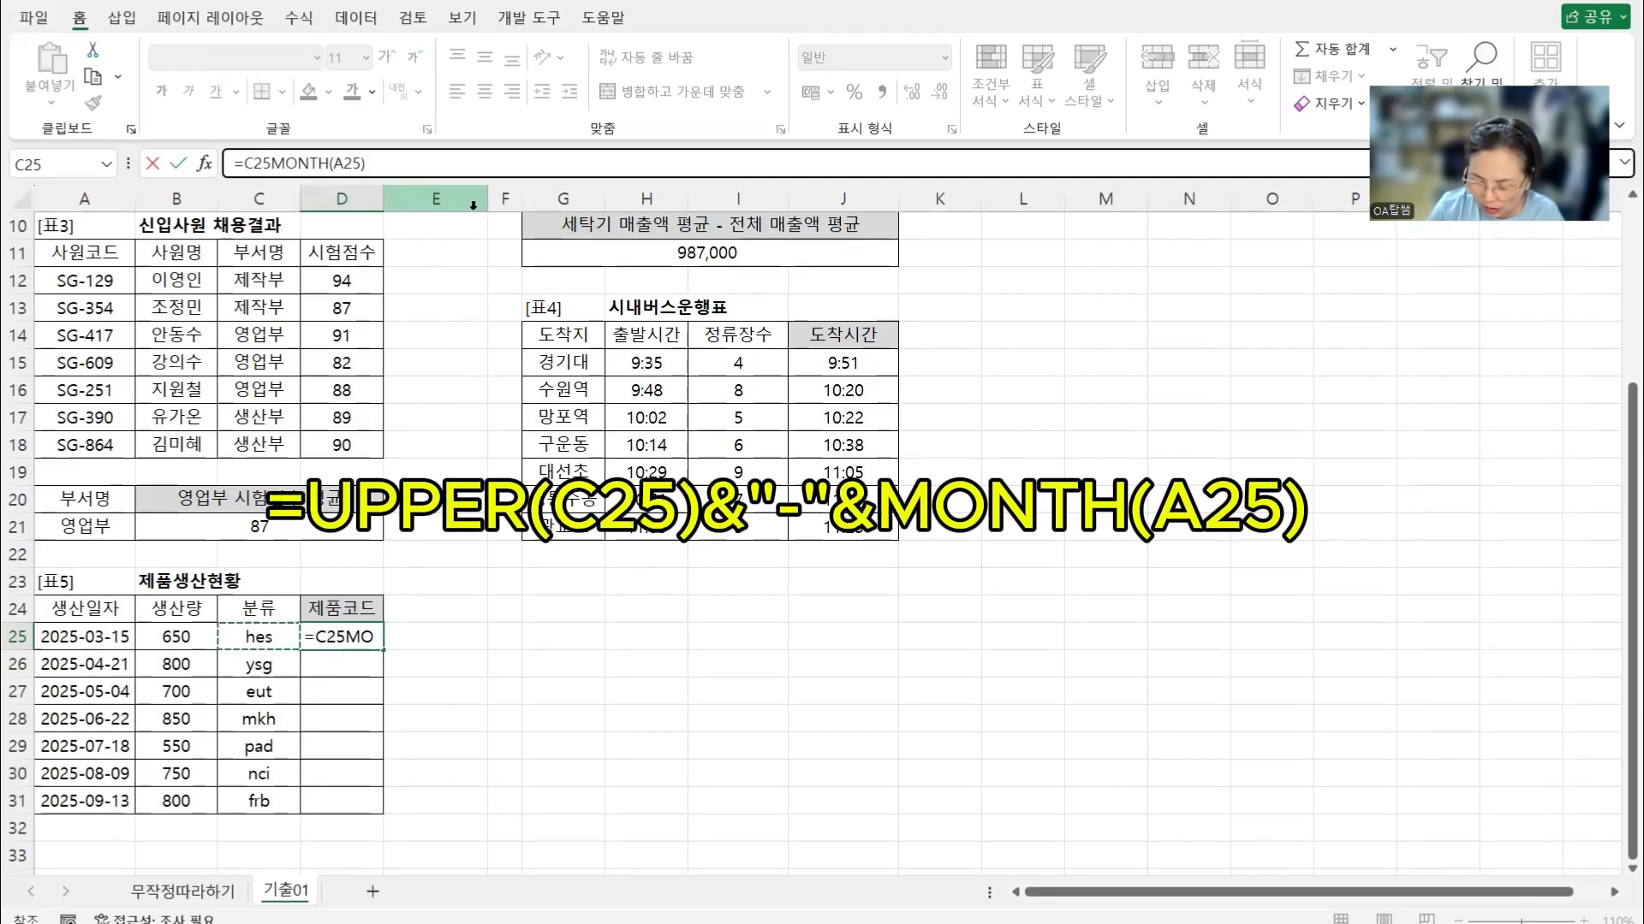
text(&"-")
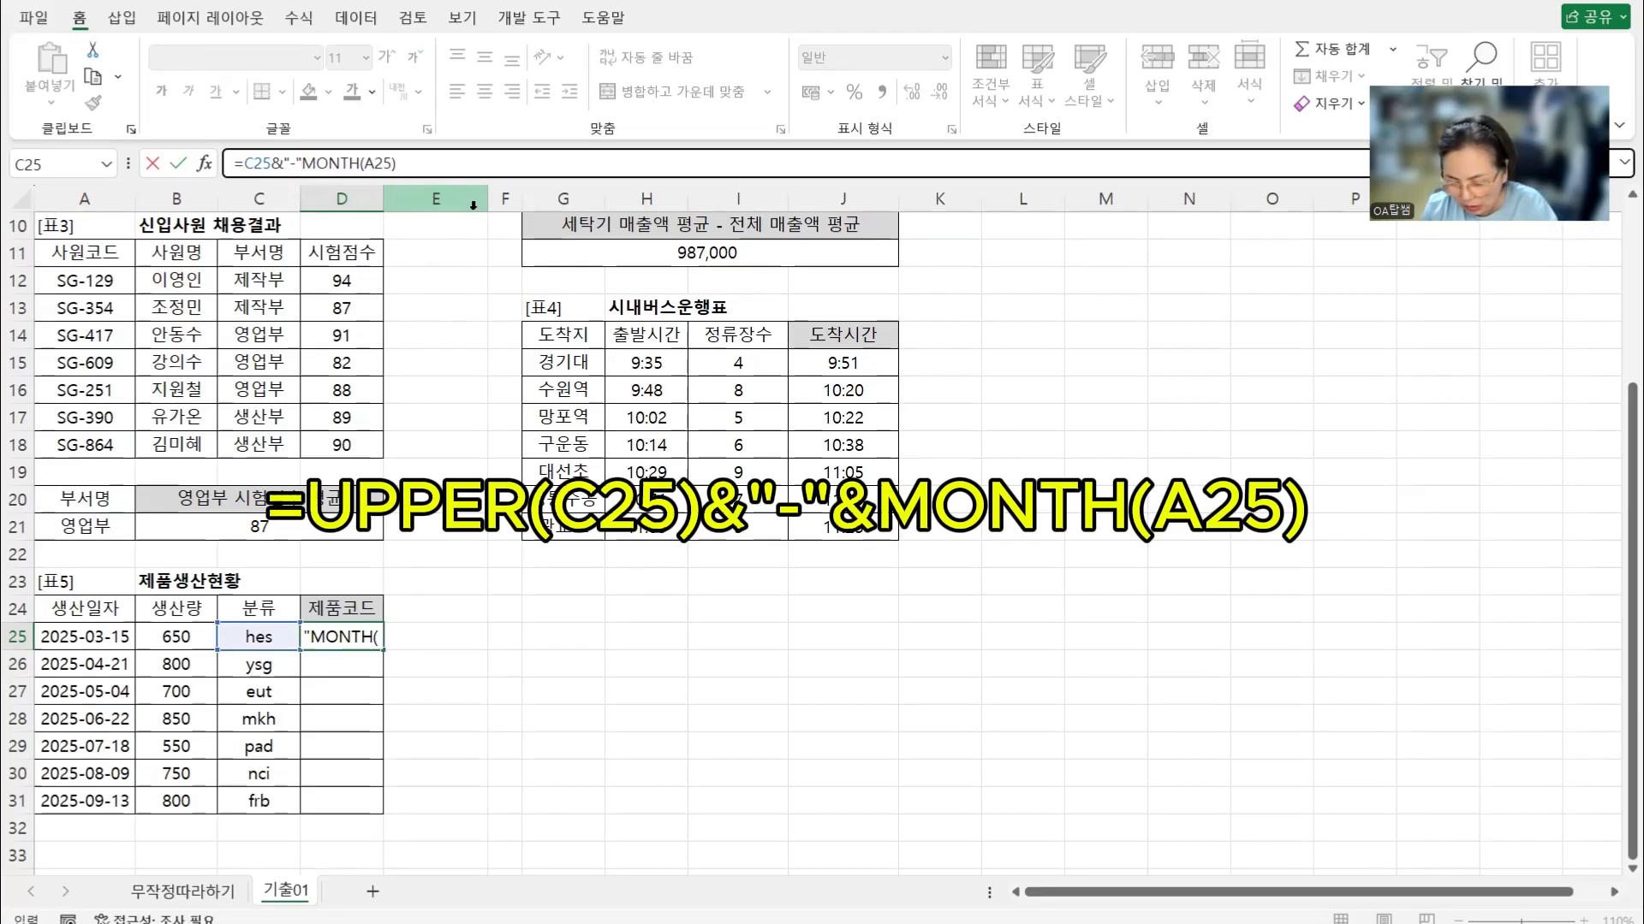
text(&)
key(Return)
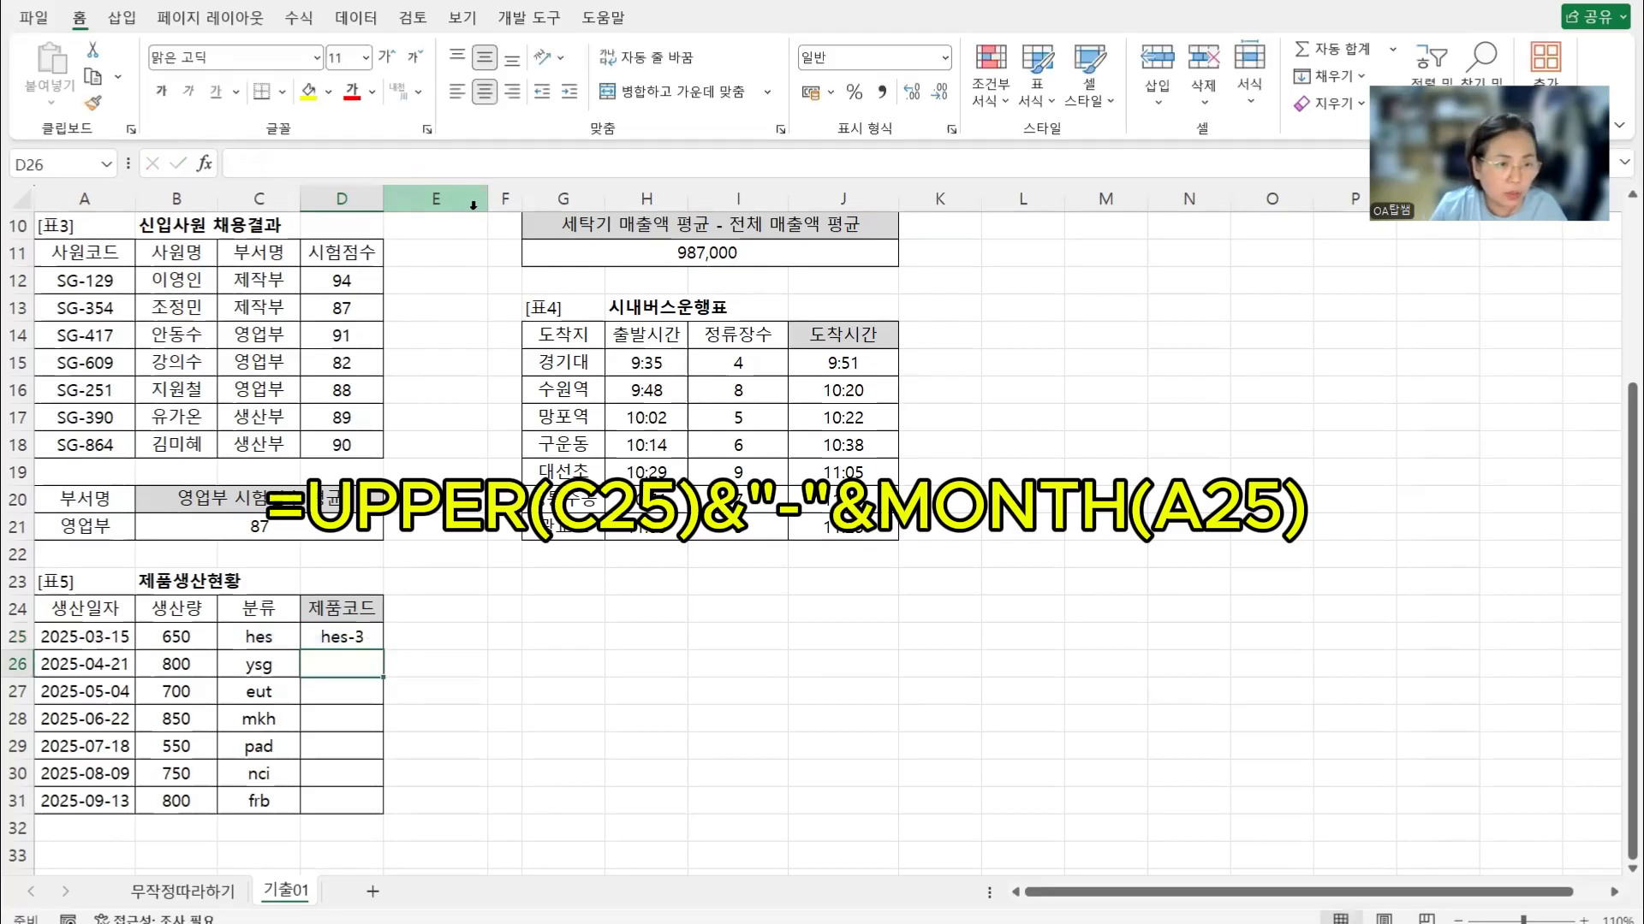
Wrap C25 in UPPER within D25's formula and fill the completed formula down through D31
key(Up)
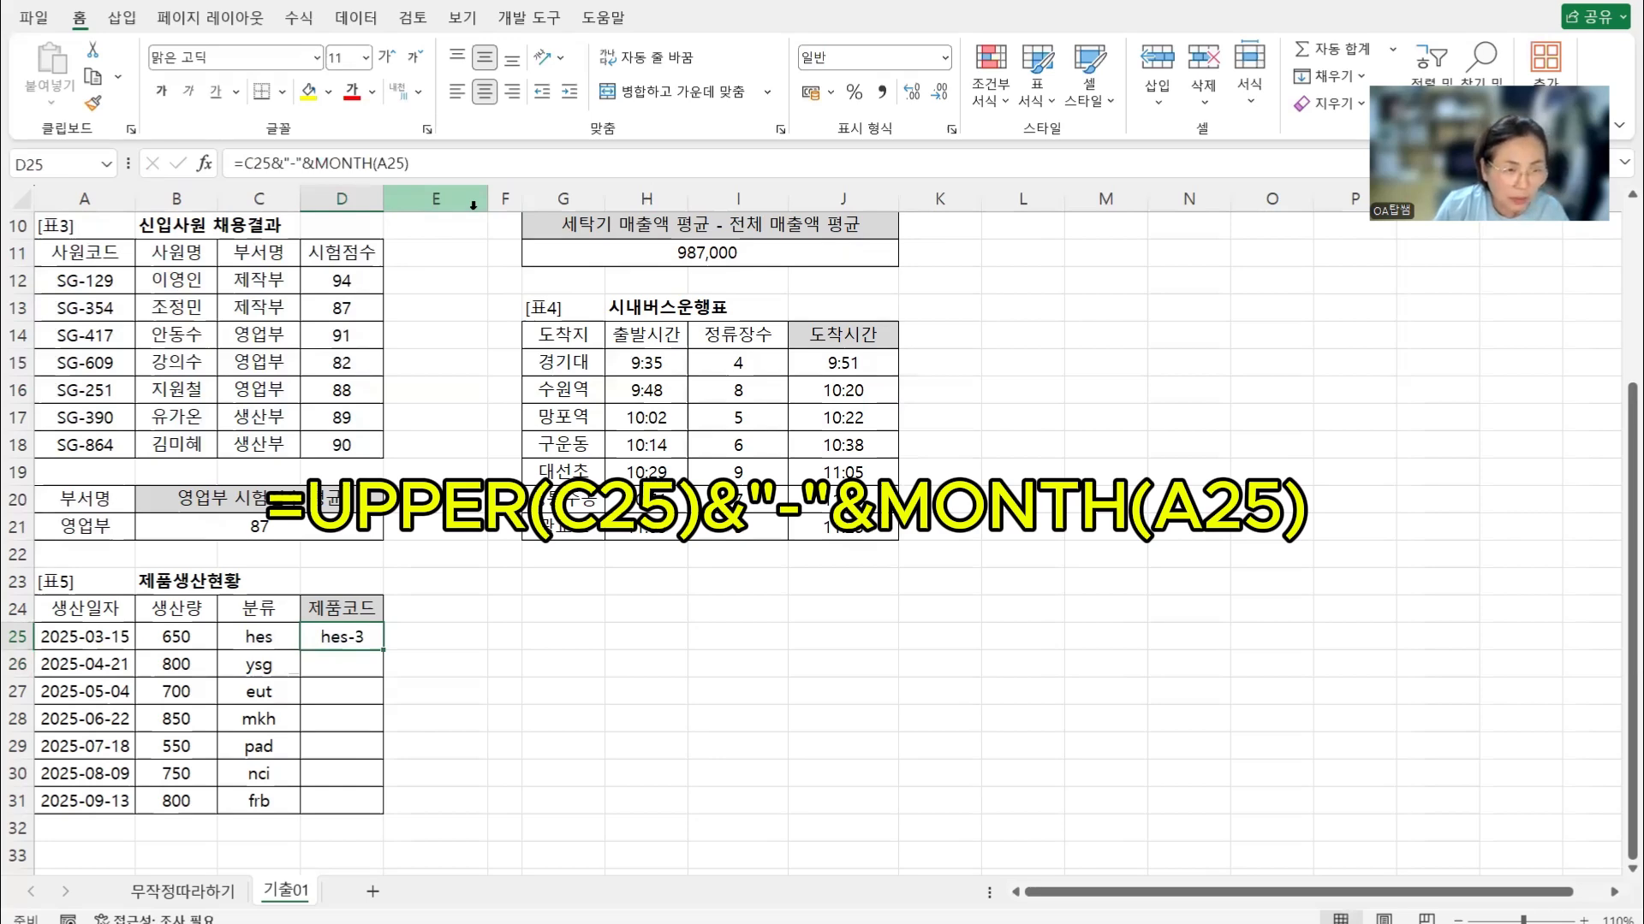
click(245, 163)
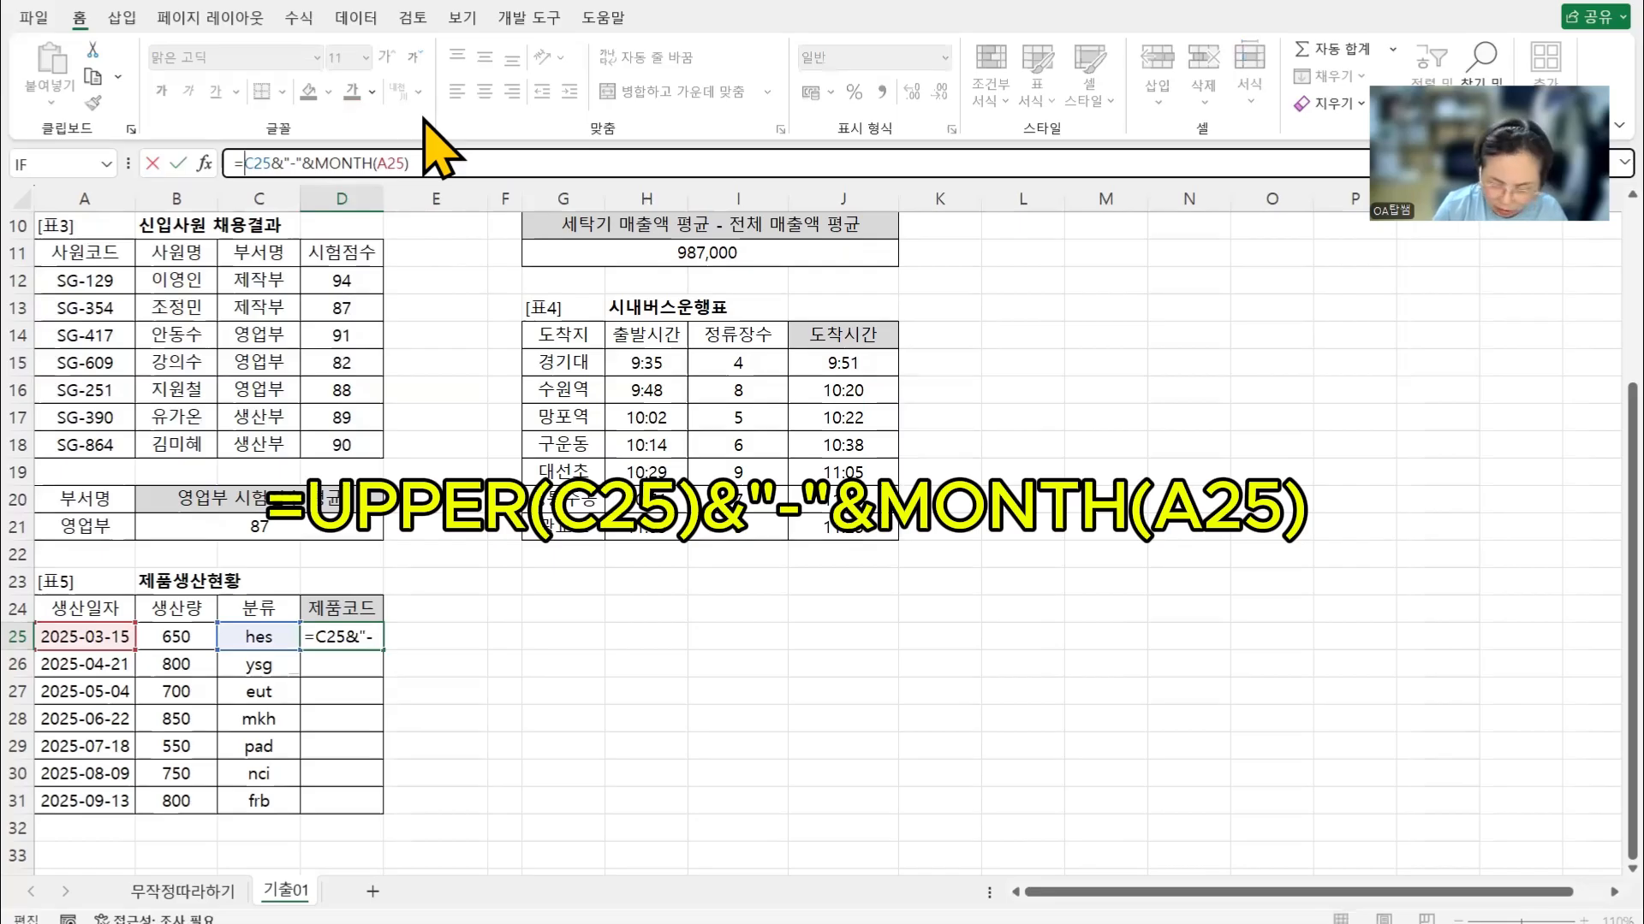
text(U)
text(PPER)
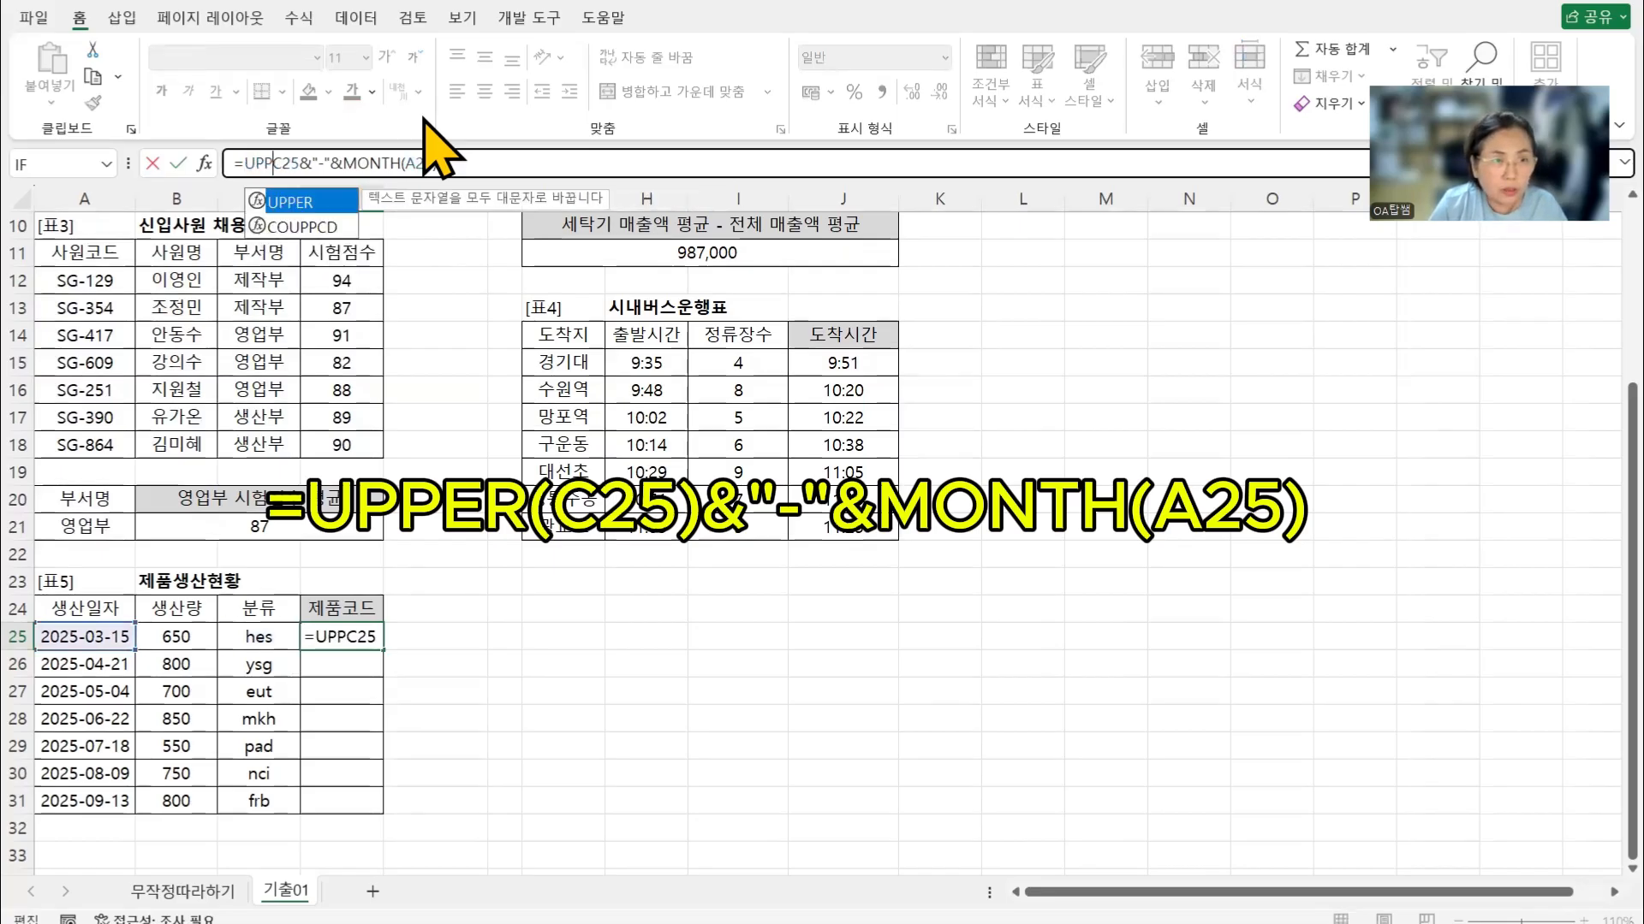
text(()
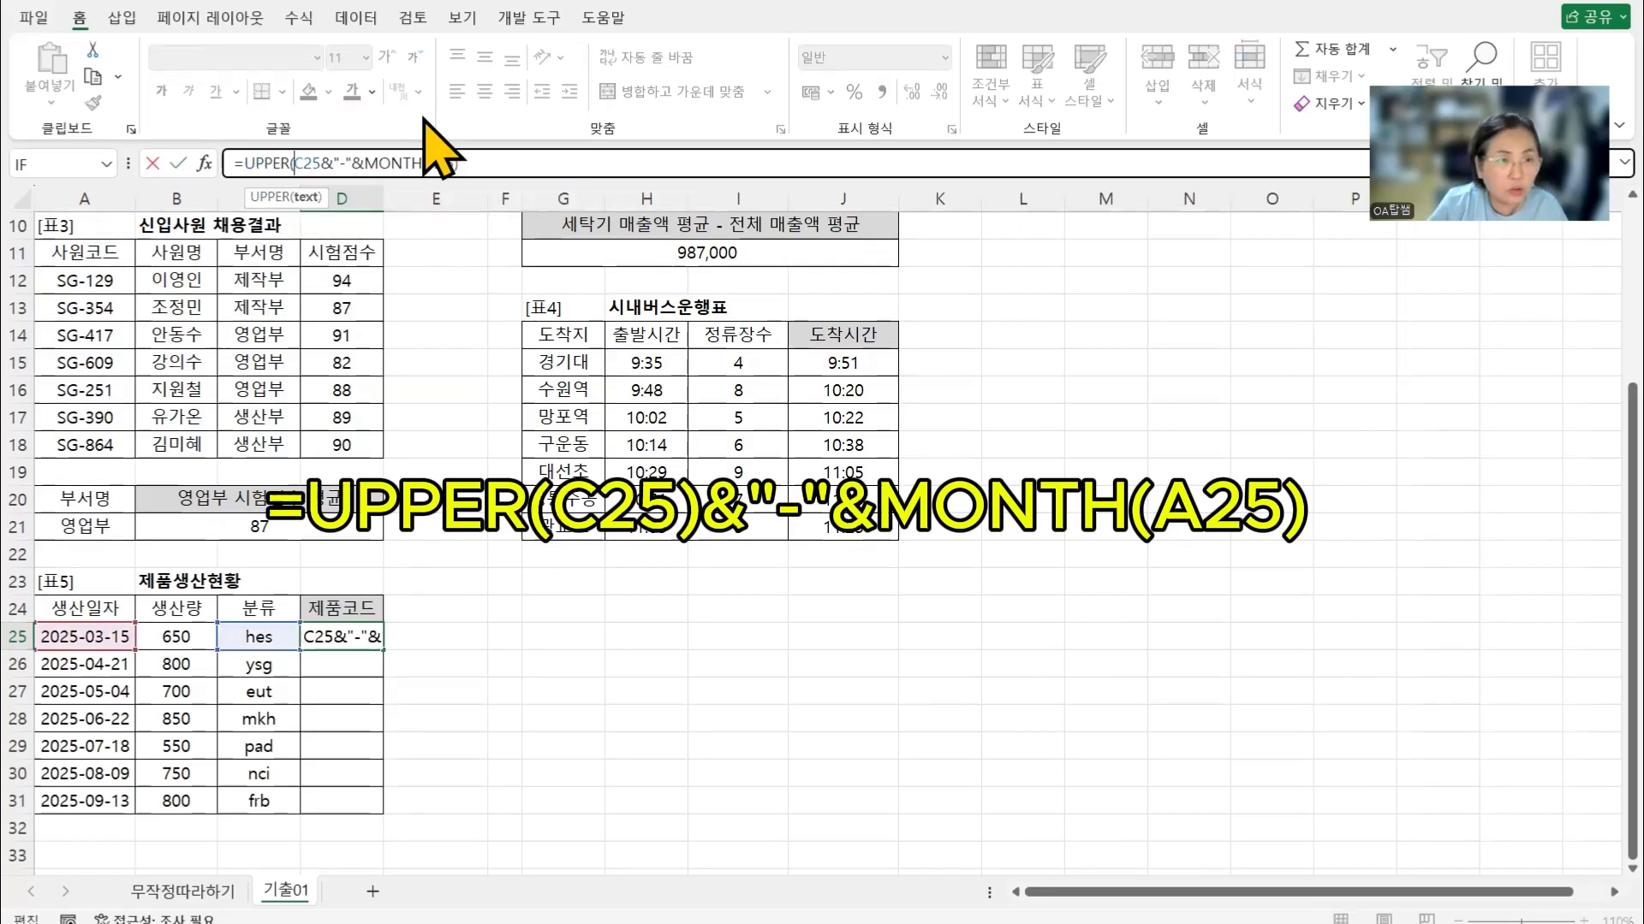
key(Right)
key(Right)
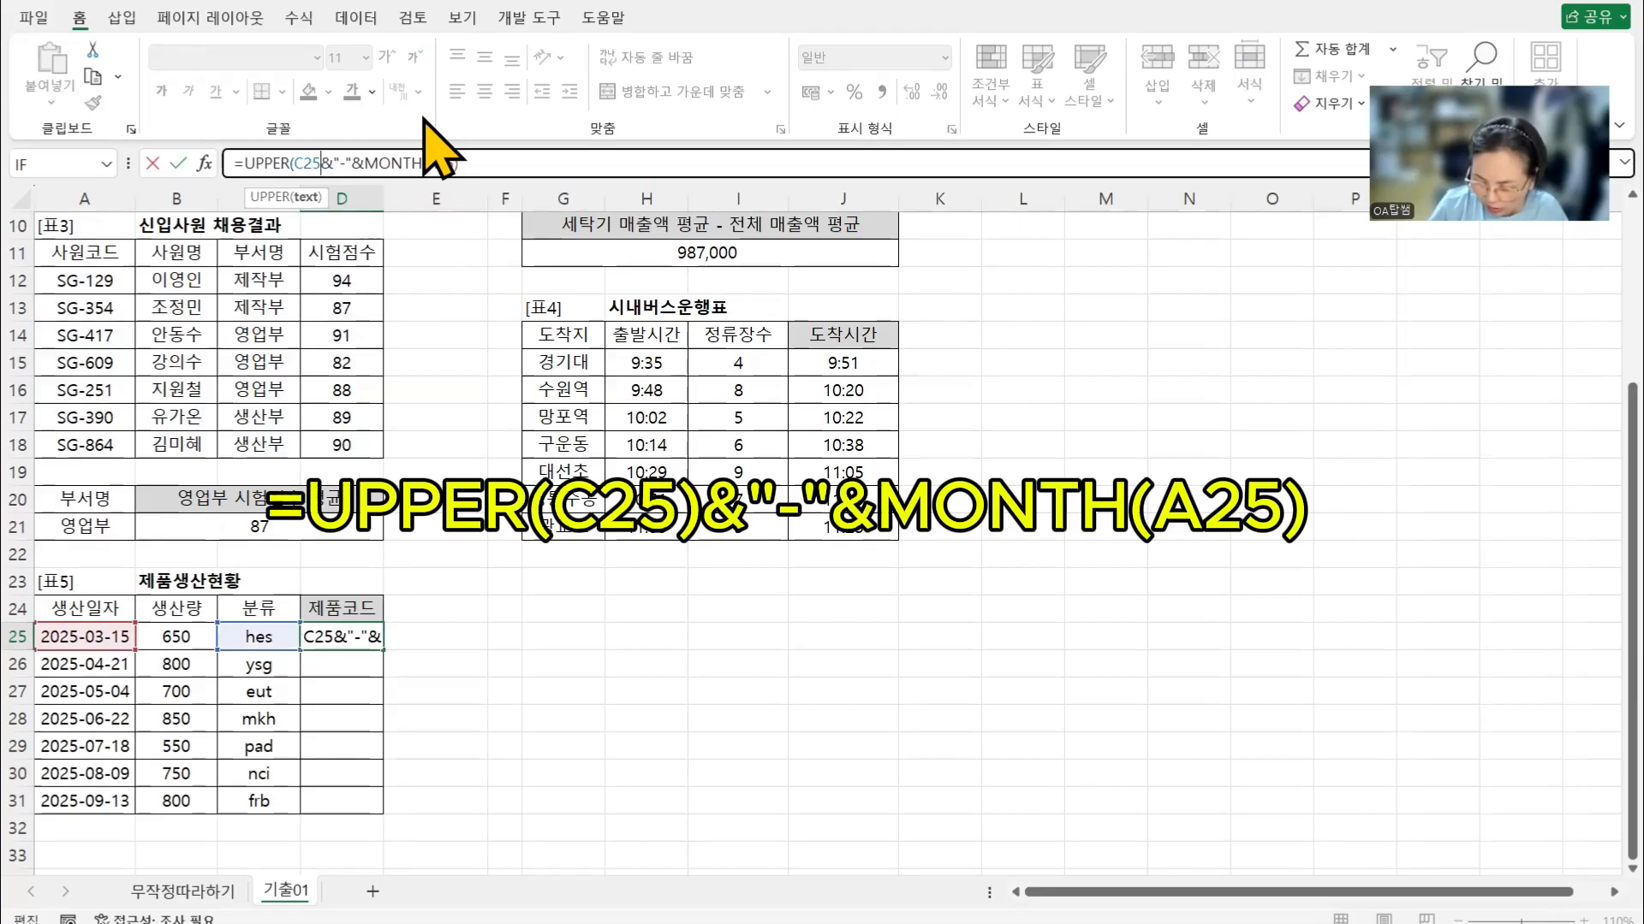
text())
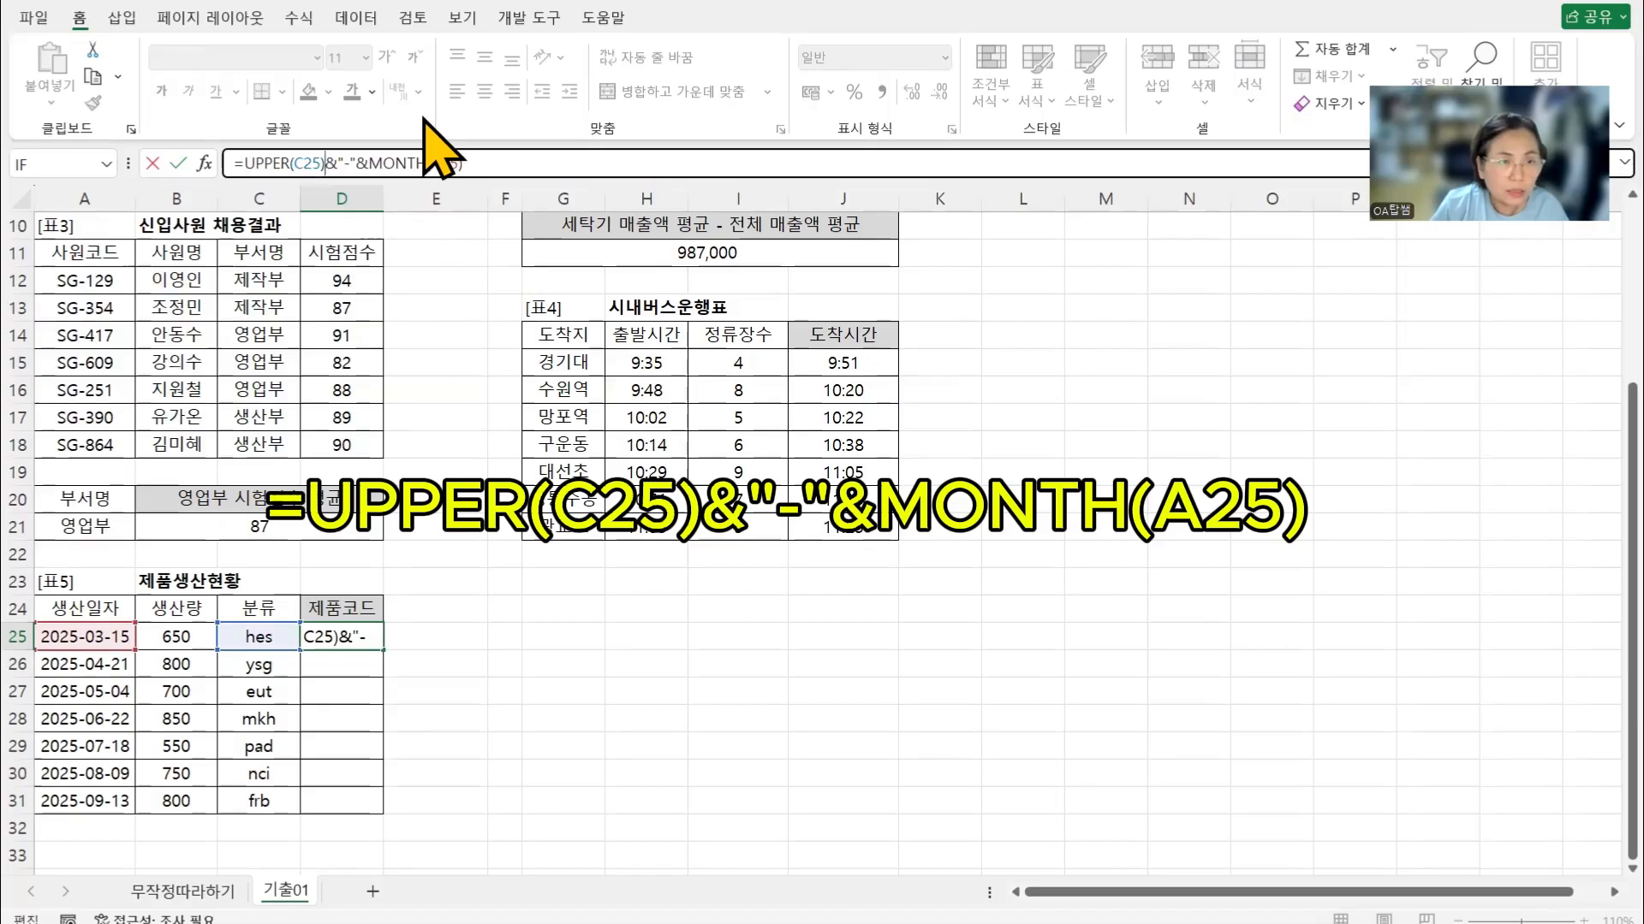
key(ctrl+Return)
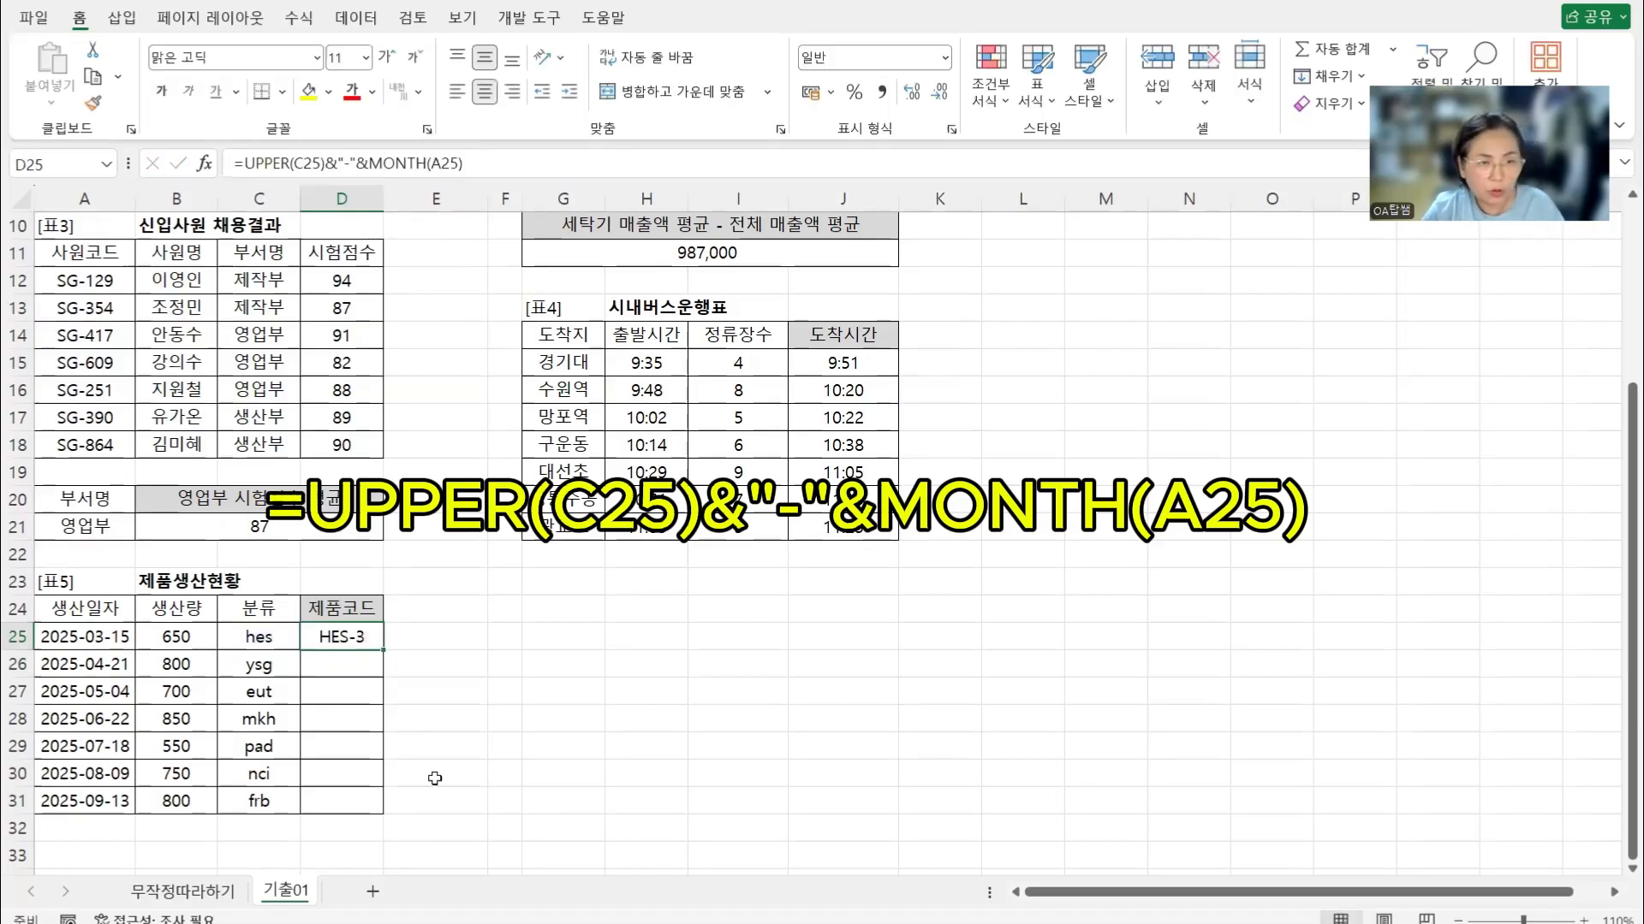
double_click(384, 651)
click(565, 691)
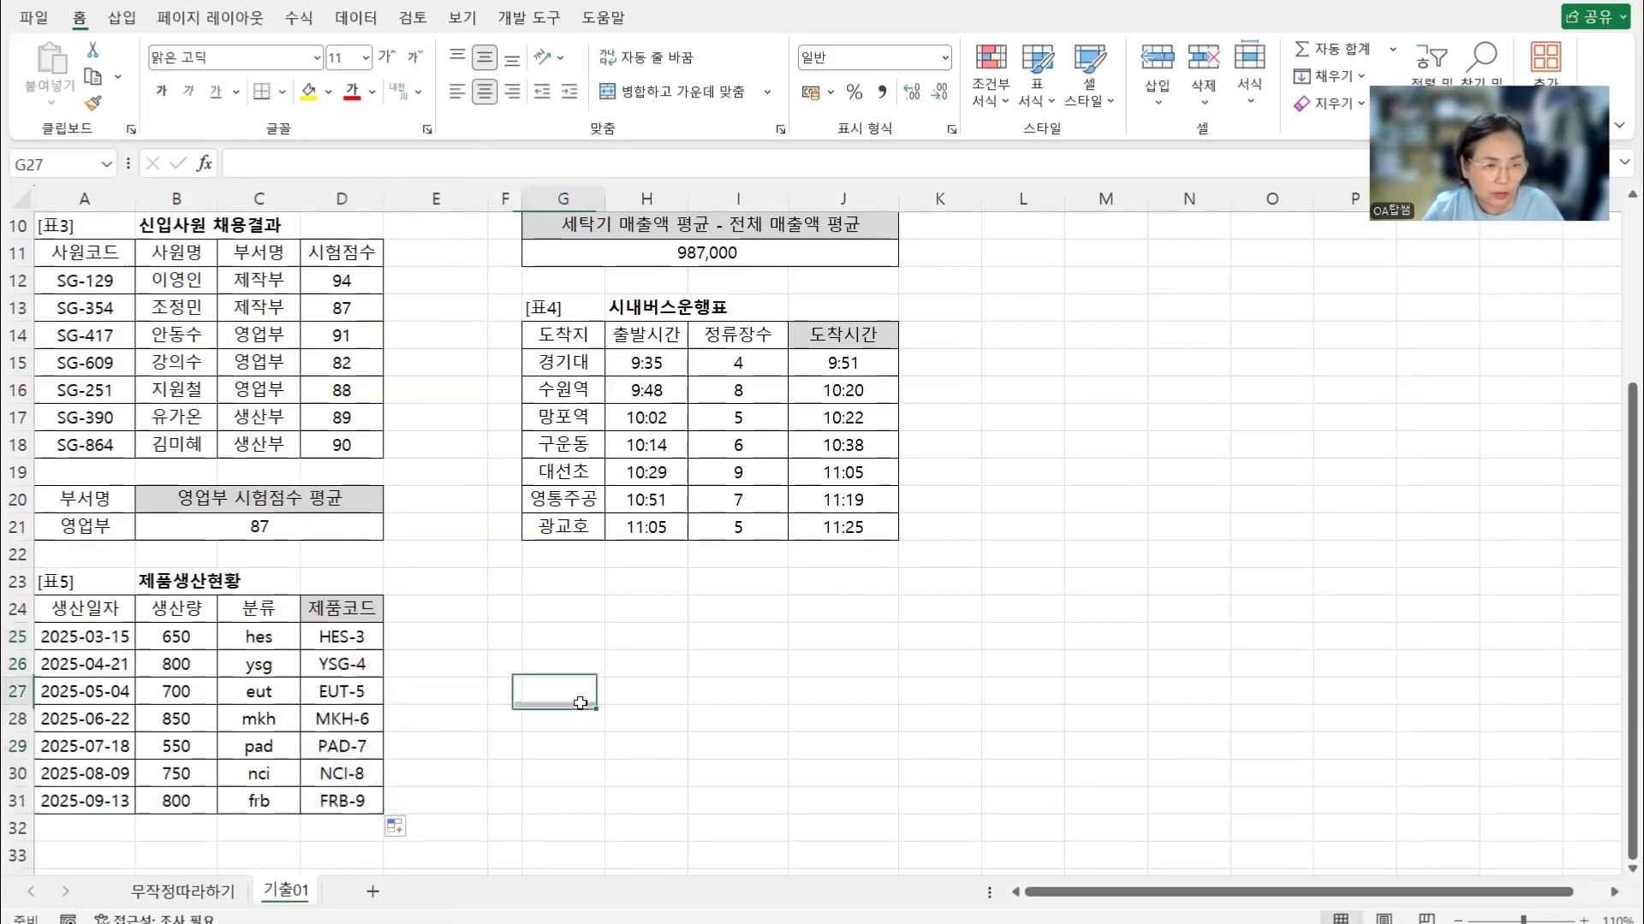